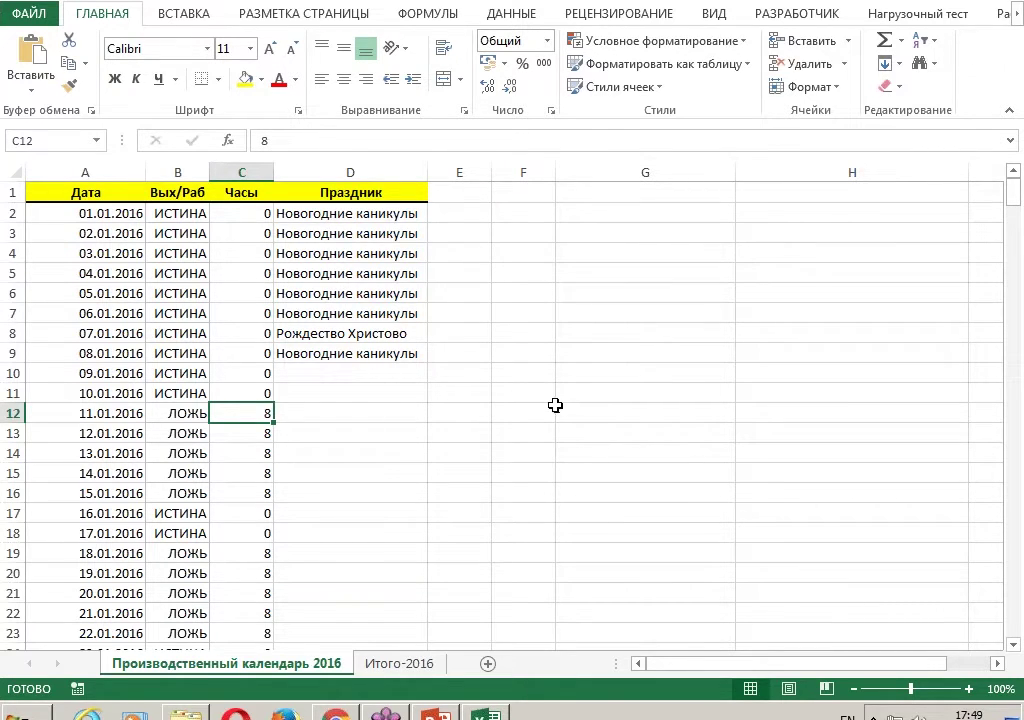
# - Widen column D (Праздник) of the 2016 production calendar so that long holiday names fit
pyautogui.scroll(-5, 232, 292)
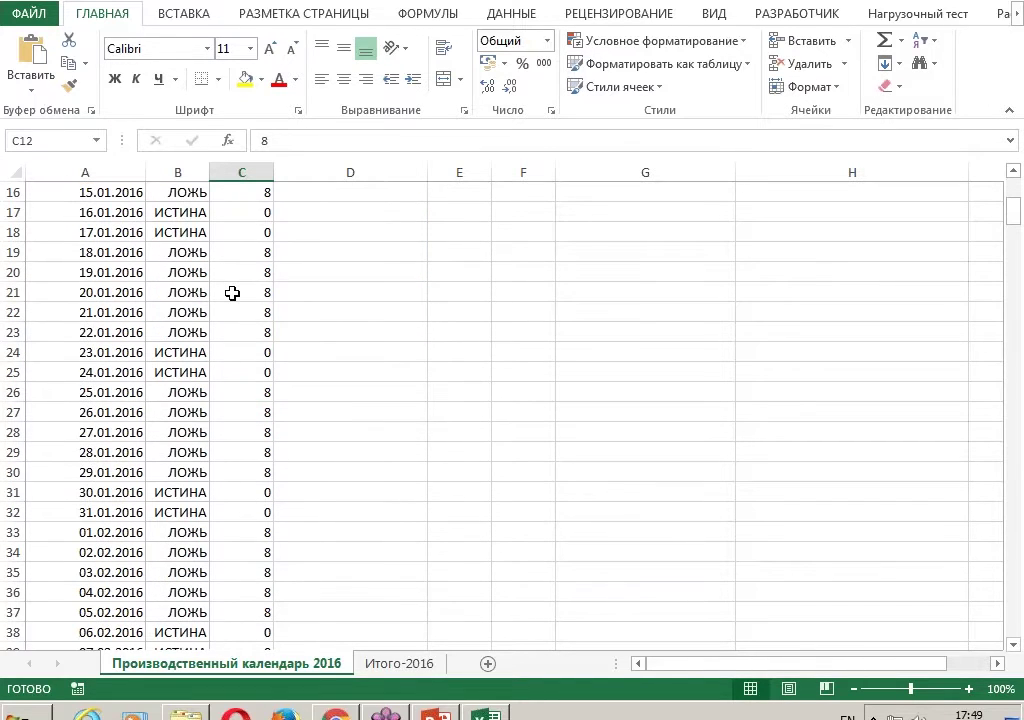
pyautogui.scroll(5, 232, 292)
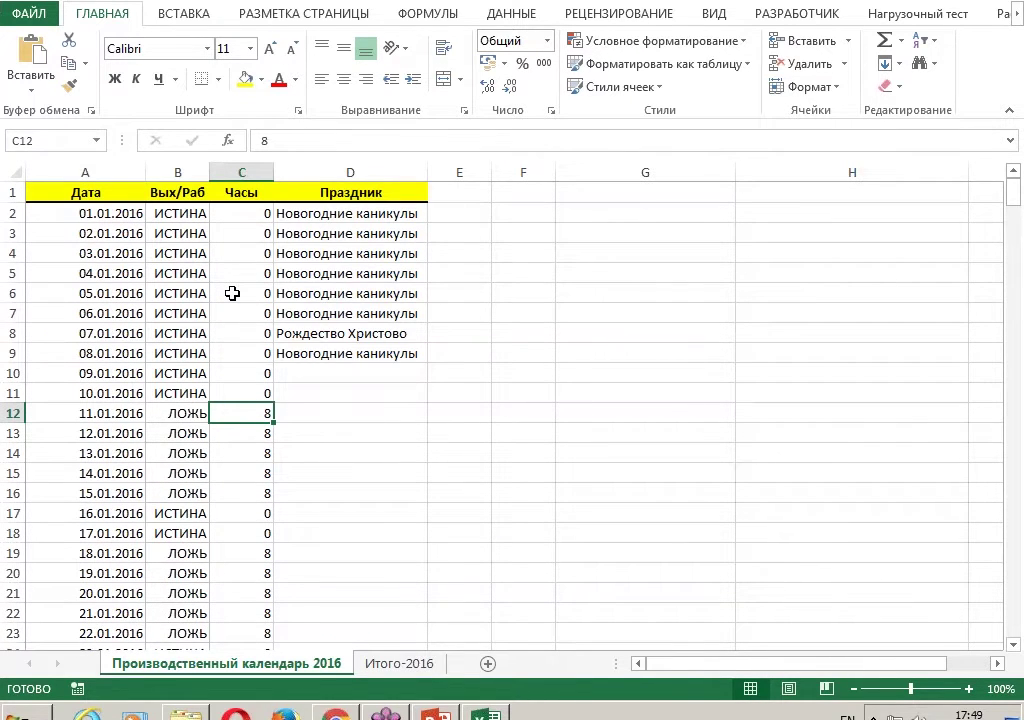
pyautogui.click(345, 255)
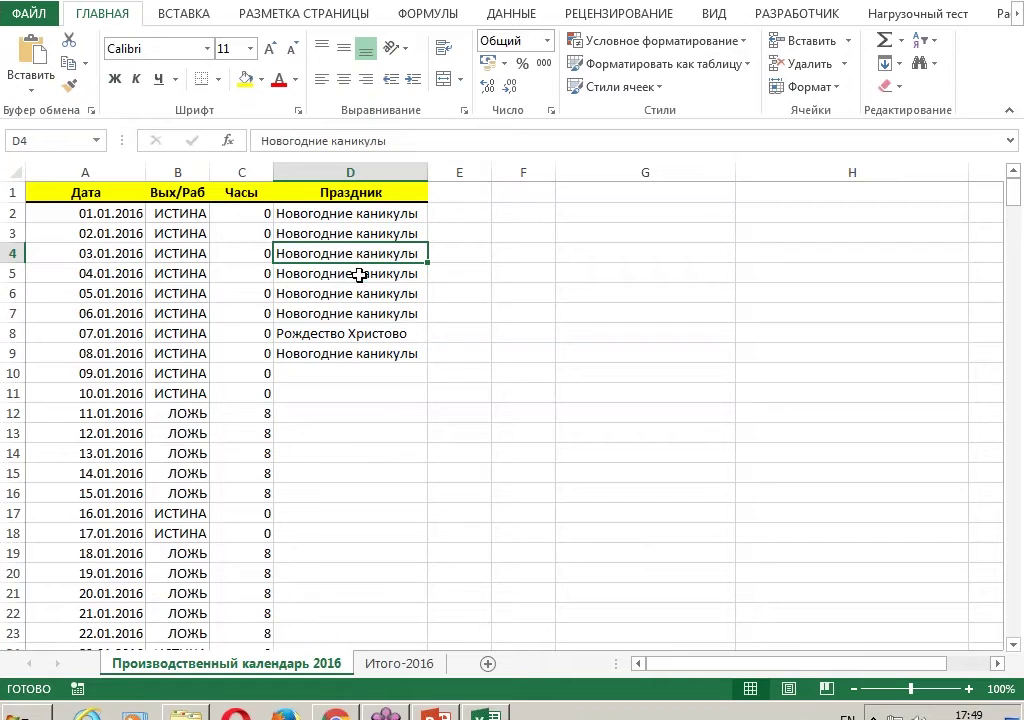
pyautogui.click(407, 313)
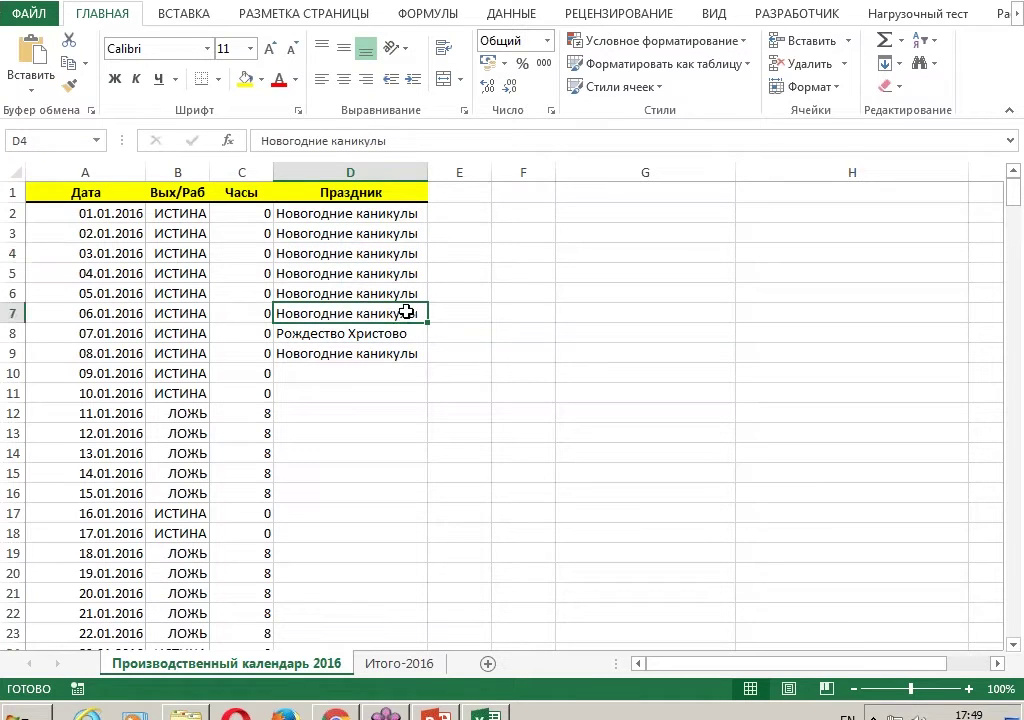
pyautogui.scroll(-16, 407, 313)
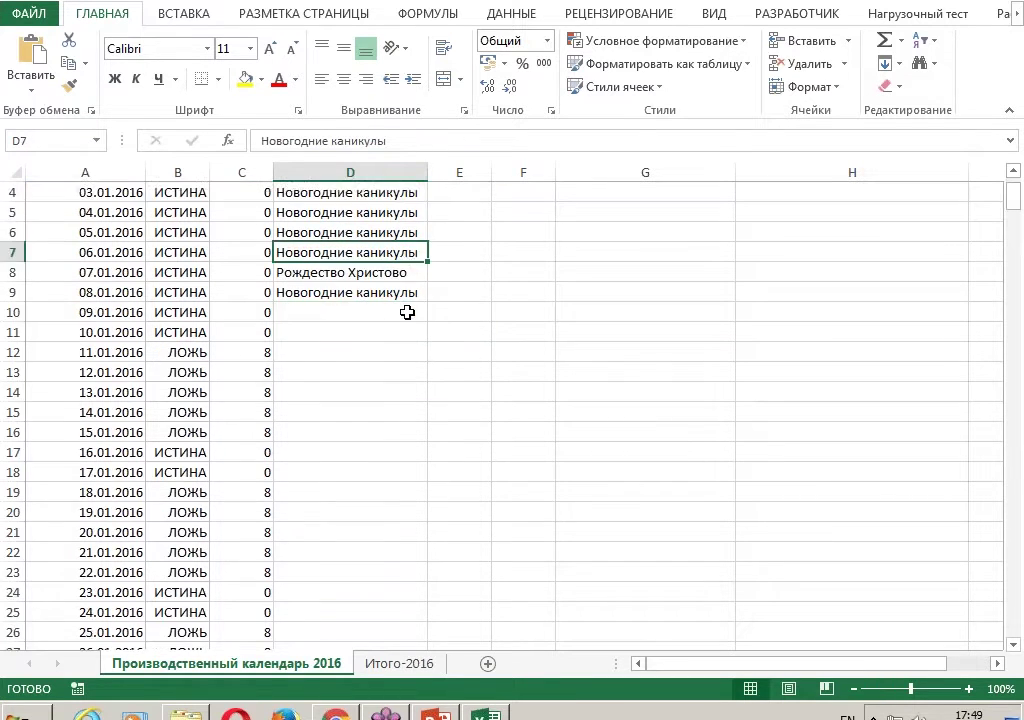
pyautogui.moveTo(427, 172); pyautogui.dragTo(493, 172)
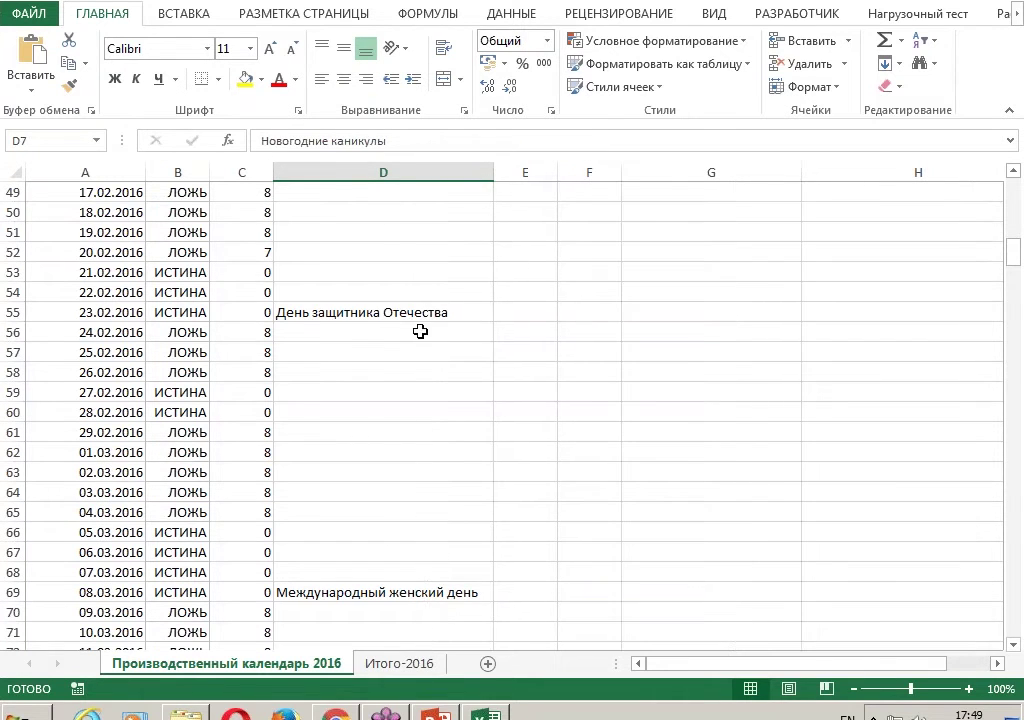
# - Examine the dates, day-off flags, working hours and holiday names in the 2016 production calendar
pyautogui.click(400, 372)
pyautogui.scroll(-13, 400, 372)
pyautogui.scroll(-12, 398, 365)
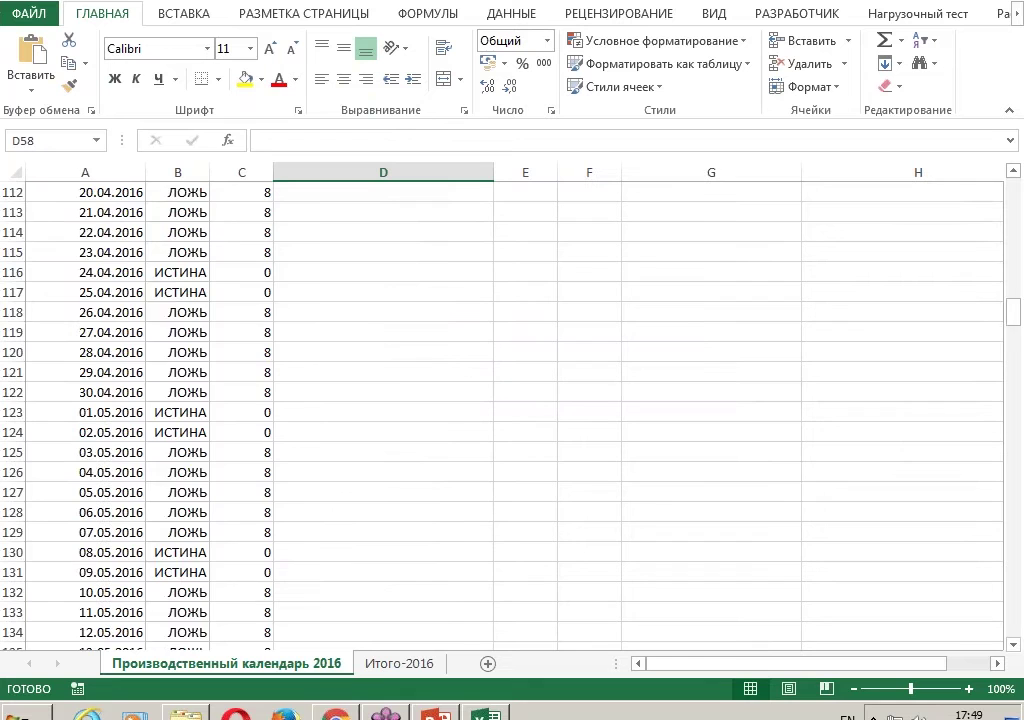
pyautogui.scroll(6, 398, 365)
pyautogui.scroll(2, 398, 365)
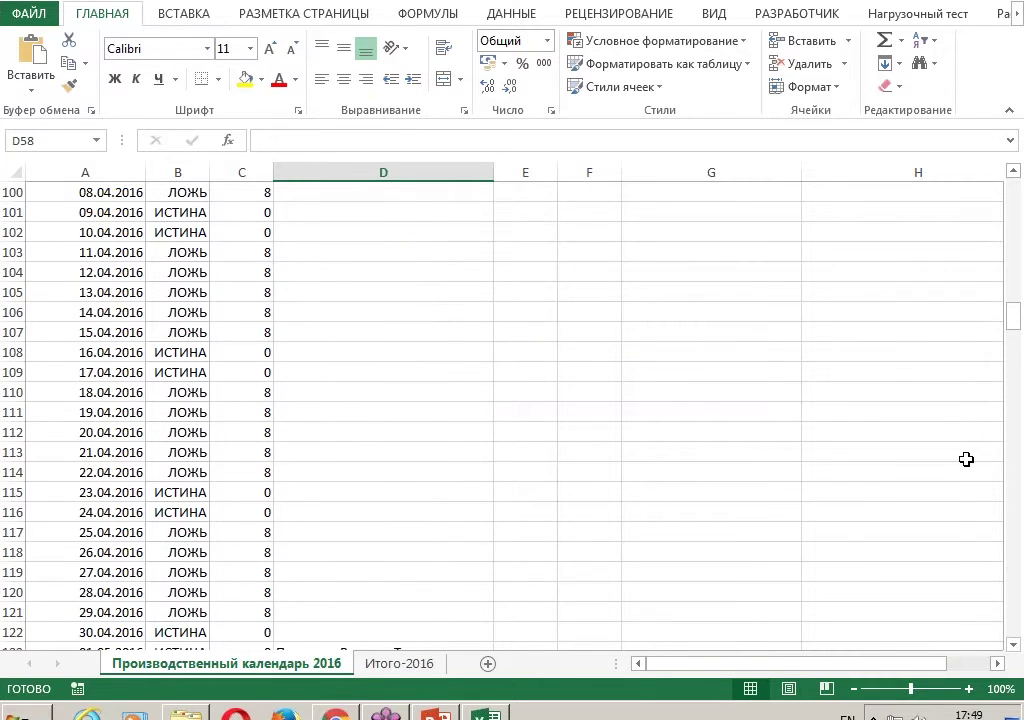
pyautogui.moveTo(1013, 315); pyautogui.dragTo(1012, 173)
pyautogui.click(443, 279)
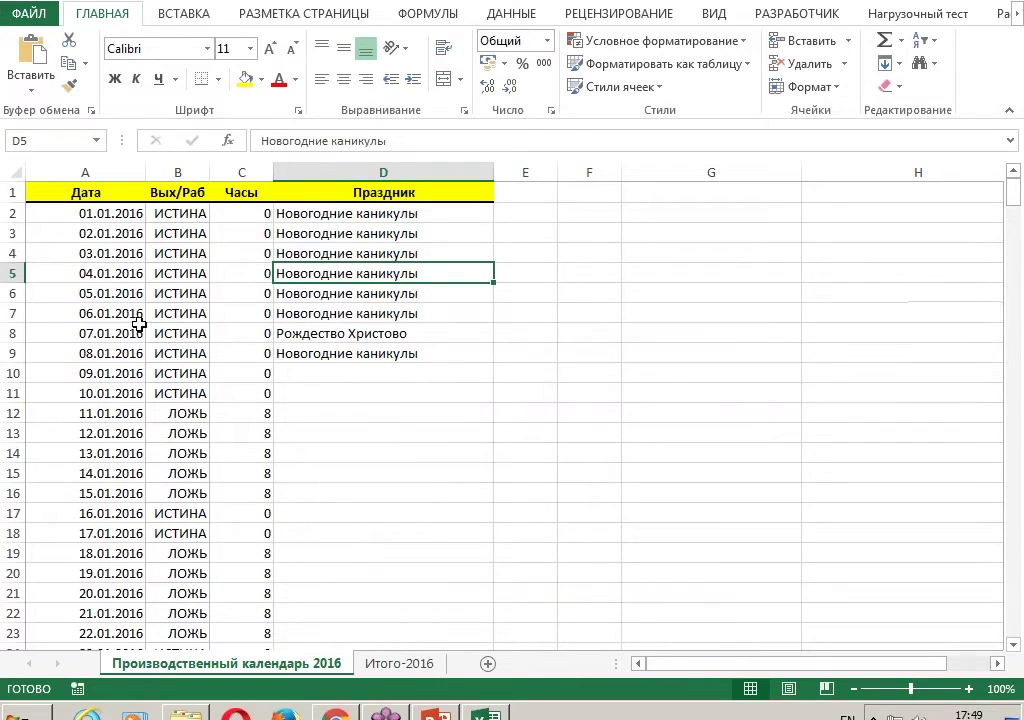
pyautogui.click(400, 413)
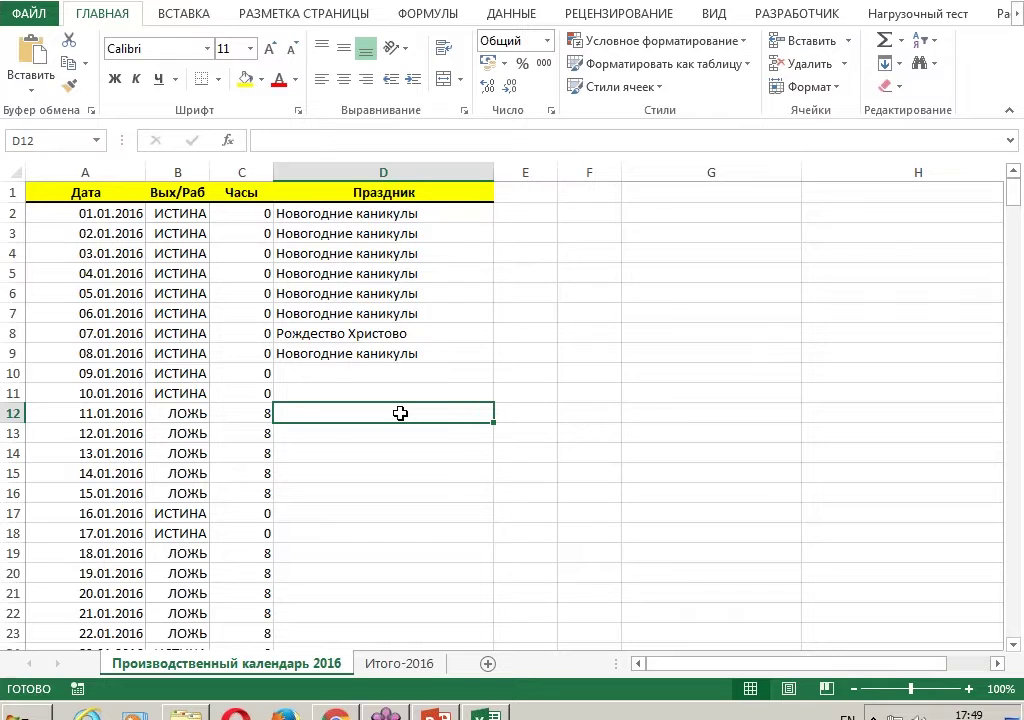
pyautogui.click(367, 455)
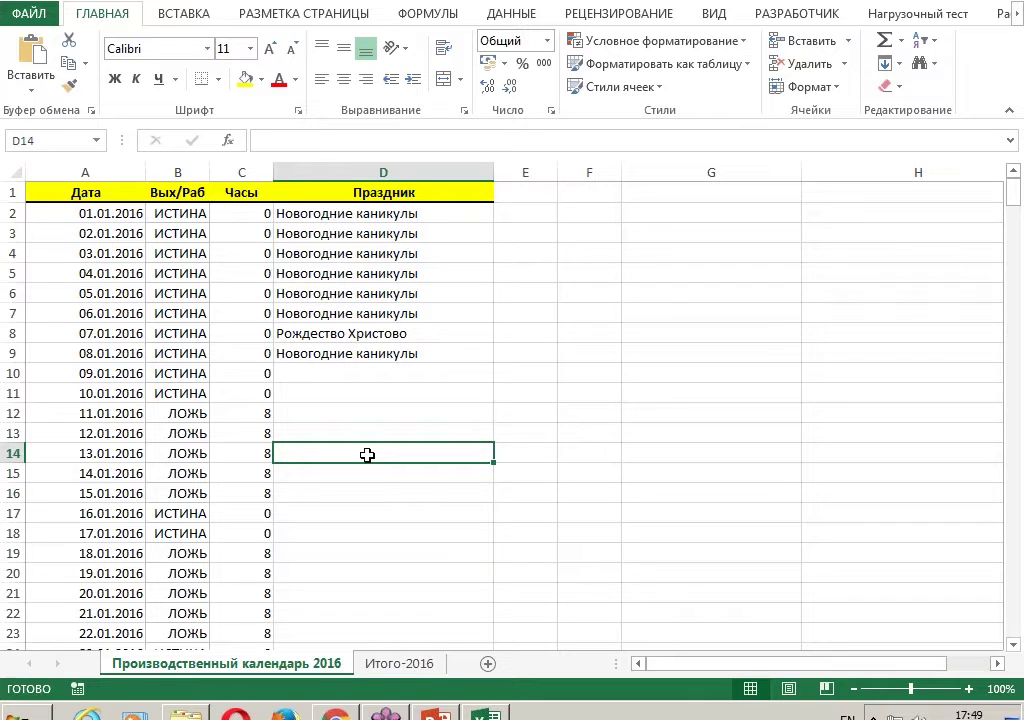
pyautogui.click(354, 393)
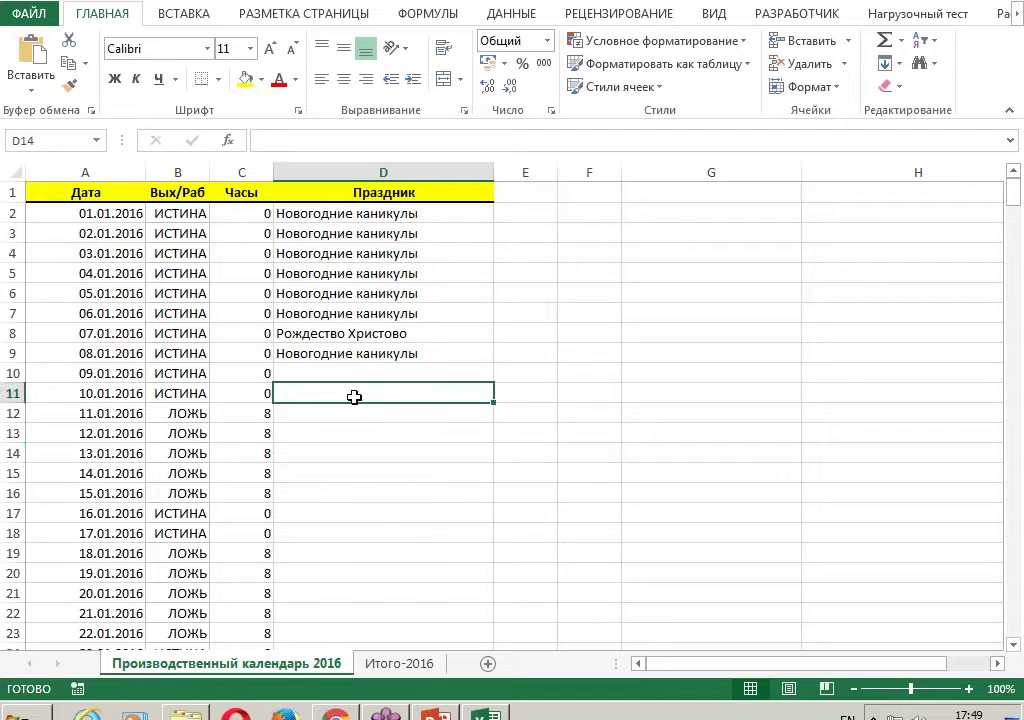
pyautogui.click(84, 514)
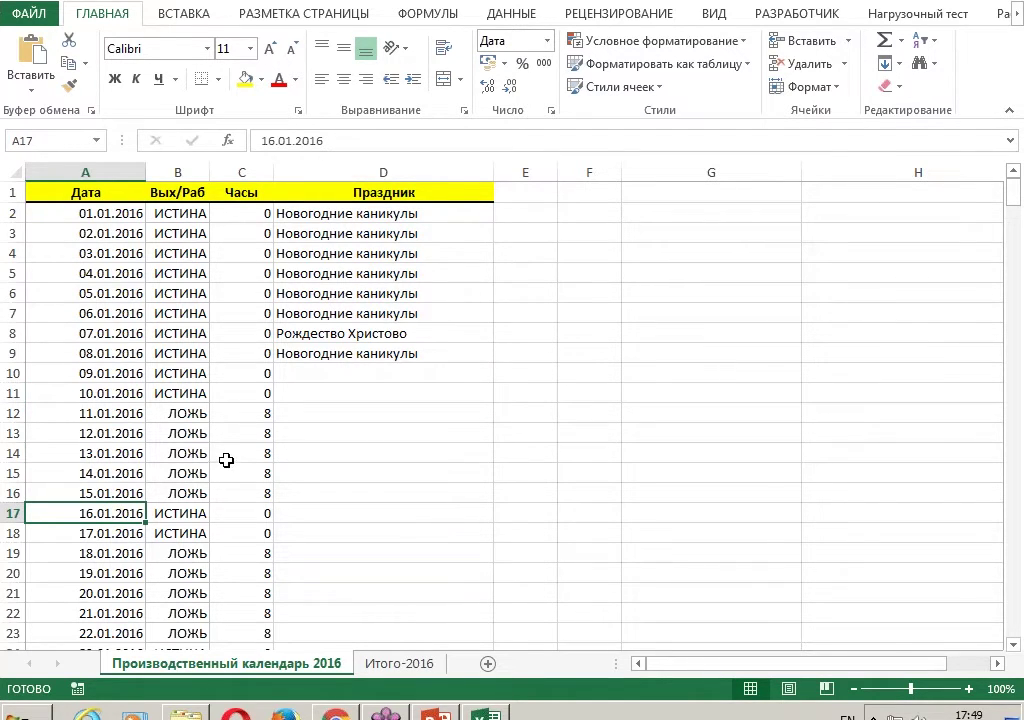
pyautogui.click(345, 459)
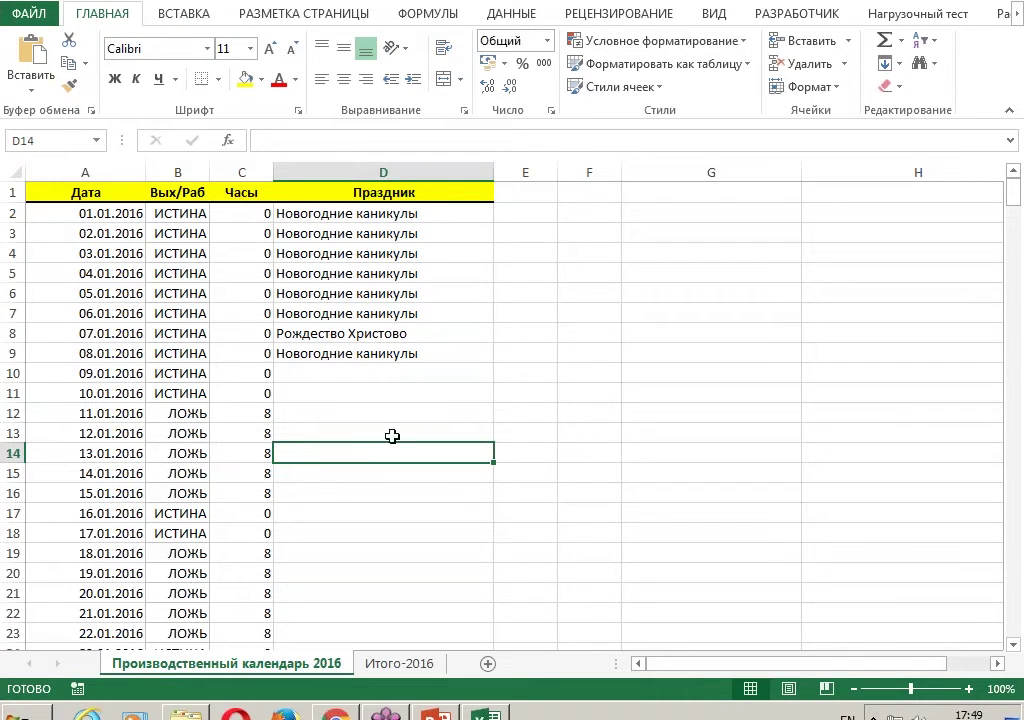
pyautogui.click(118, 254)
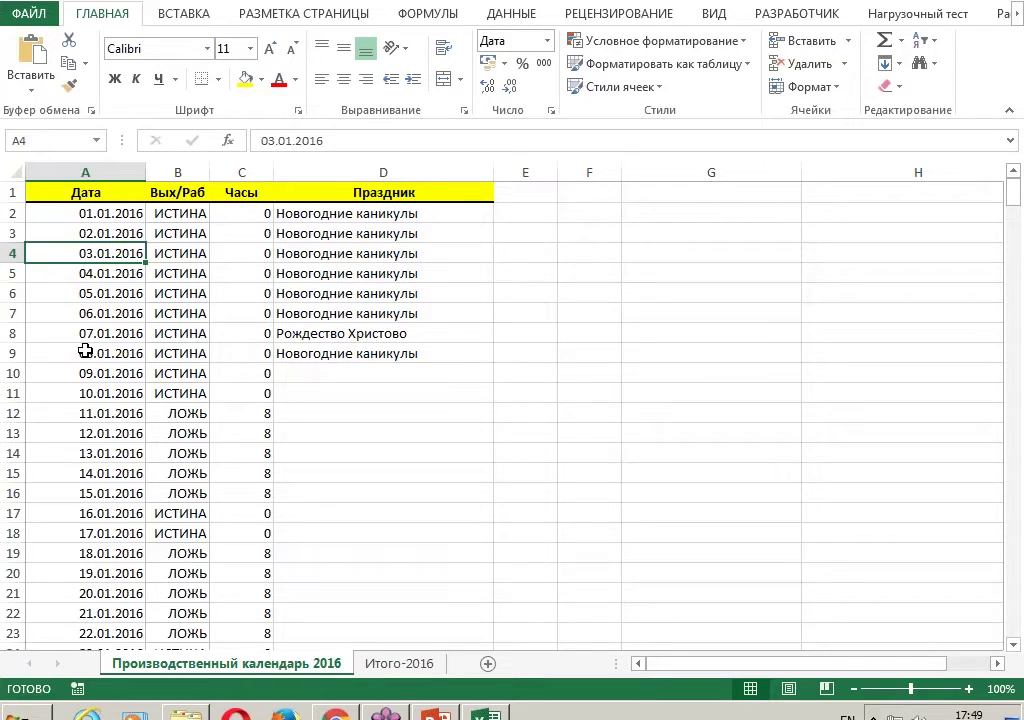
pyautogui.click(85, 433)
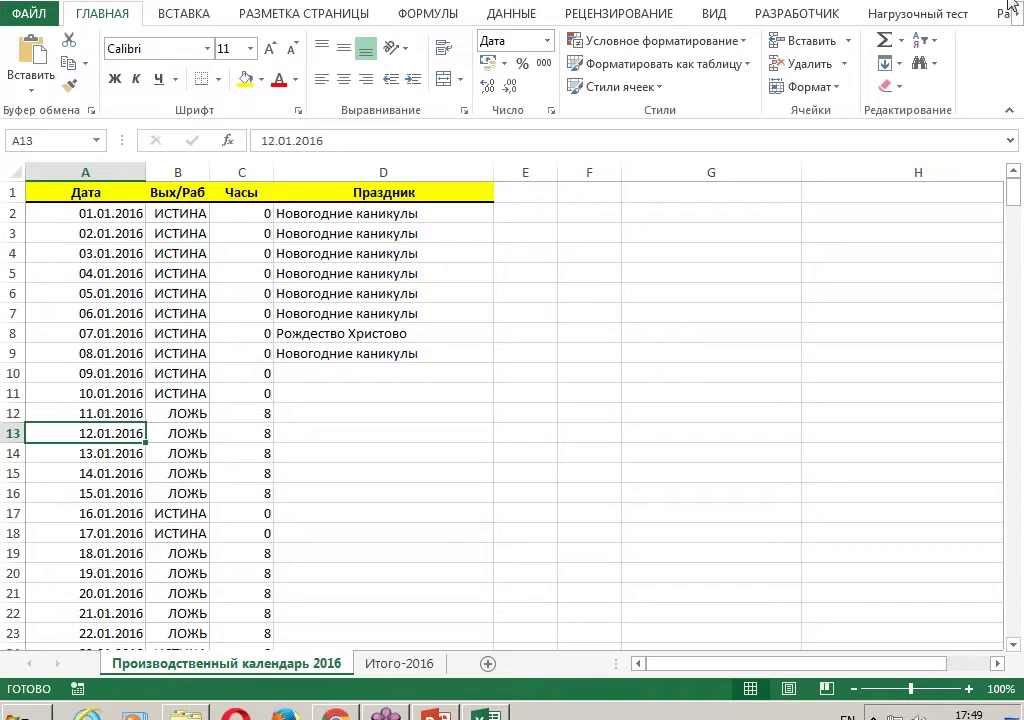
# - Close the production calendar workbook, saving its changes, and return to the Семинар folder
pyautogui.click(1010, 8)
pyautogui.click(429, 440)
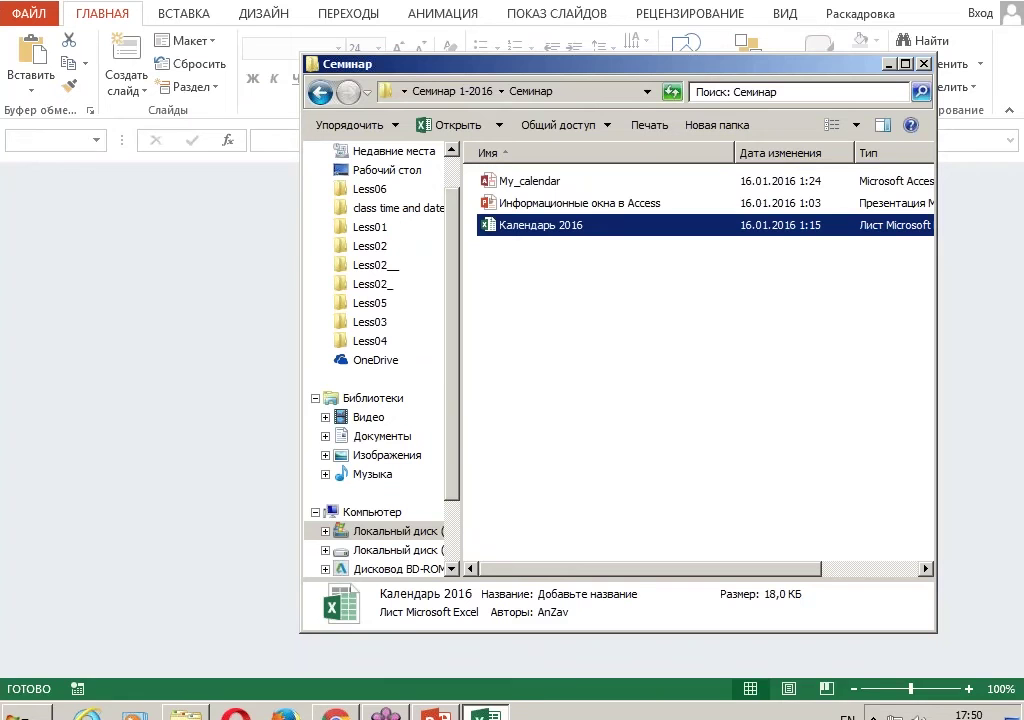
pyautogui.click(521, 364)
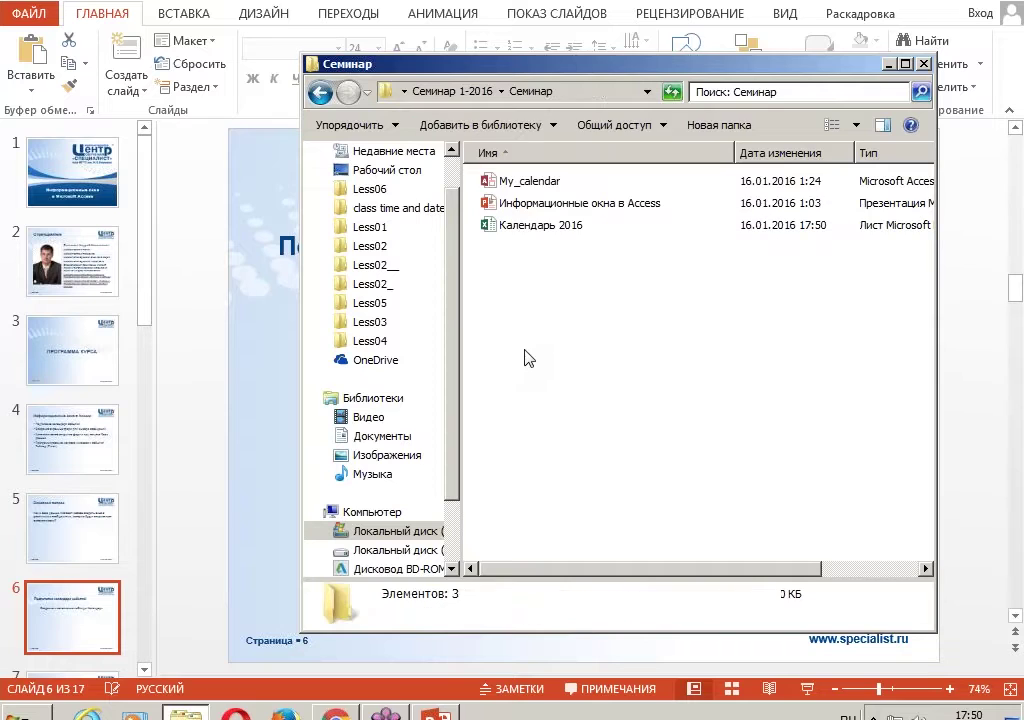
# - Open the My_calendar database from the Семинар folder with its content enabled and display the т_Календарь table
pyautogui.click(505, 182)
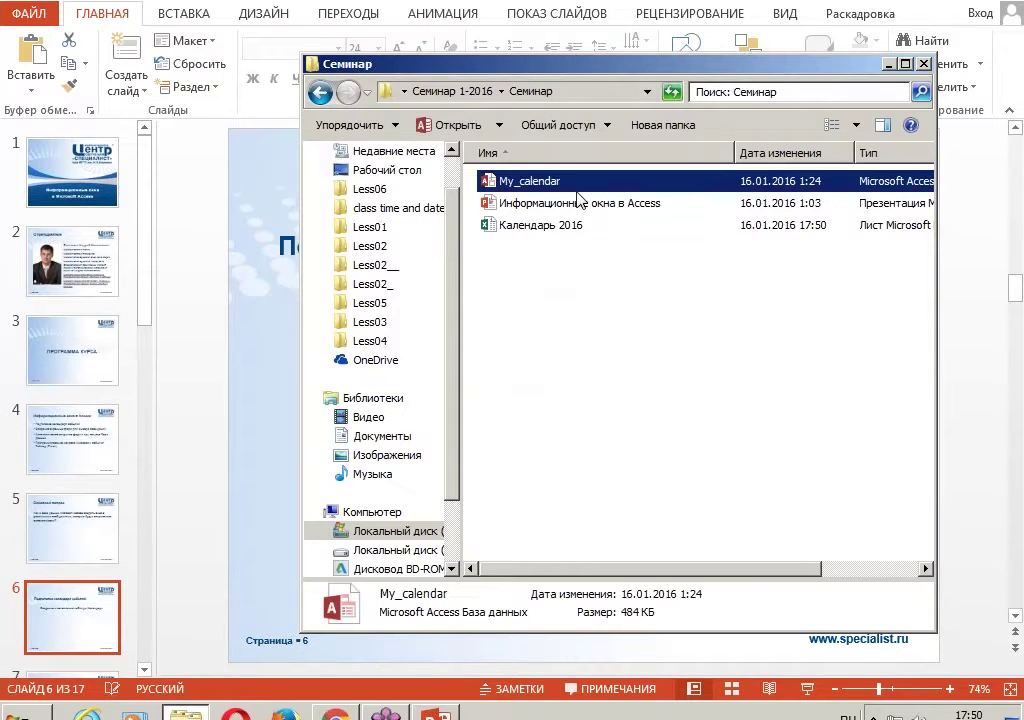
pyautogui.doubleClick(524, 185)
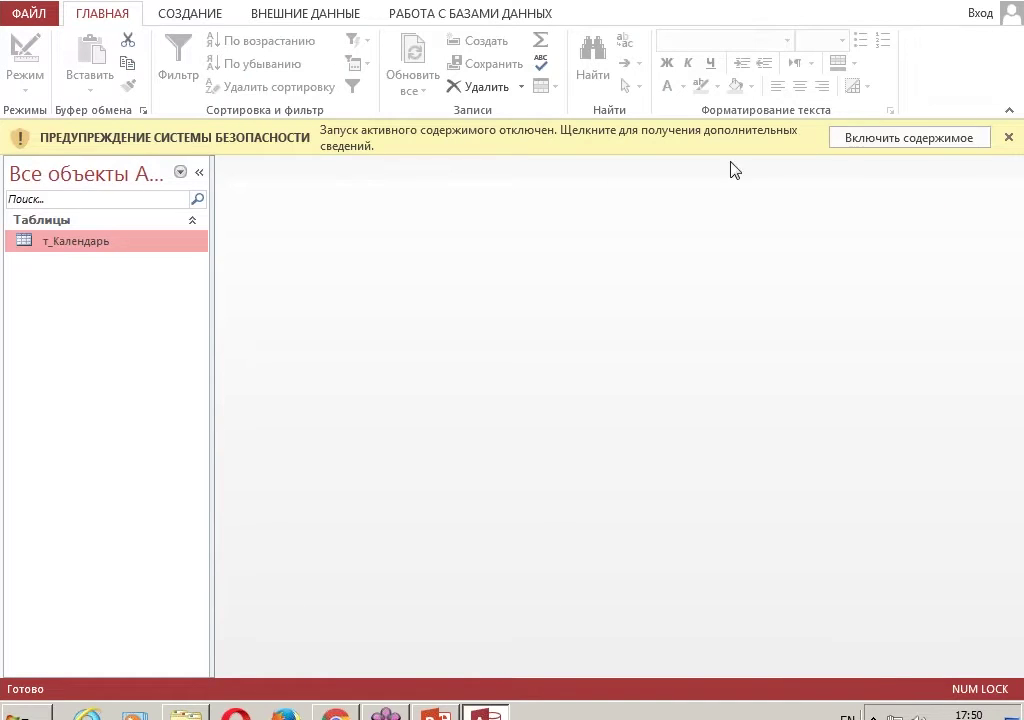
pyautogui.click(869, 147)
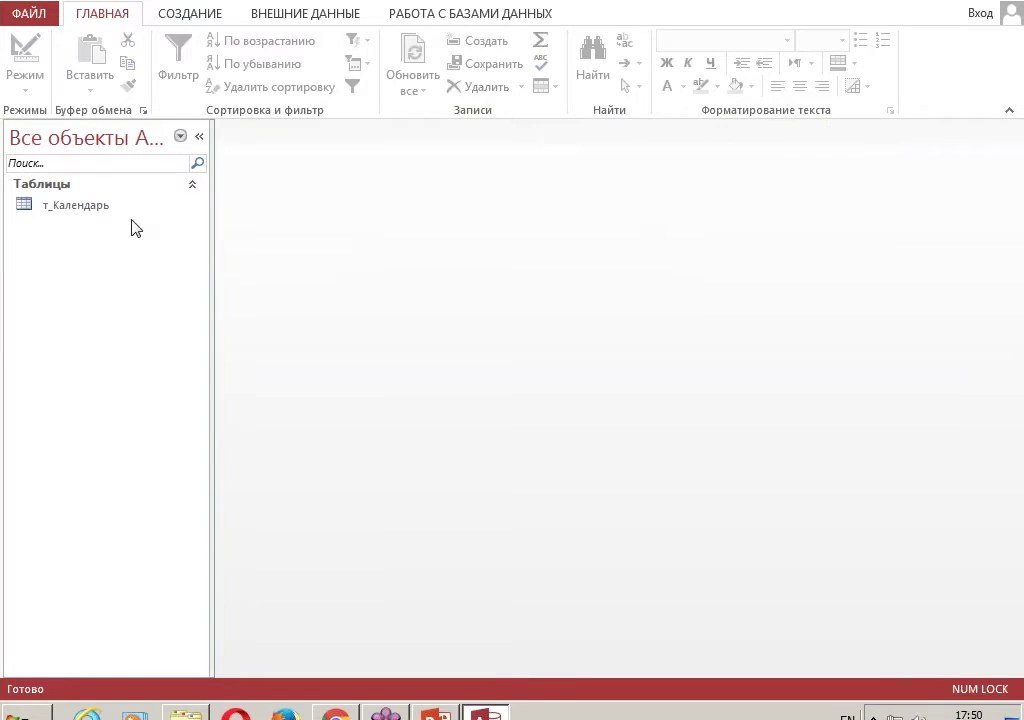
pyautogui.doubleClick(92, 207)
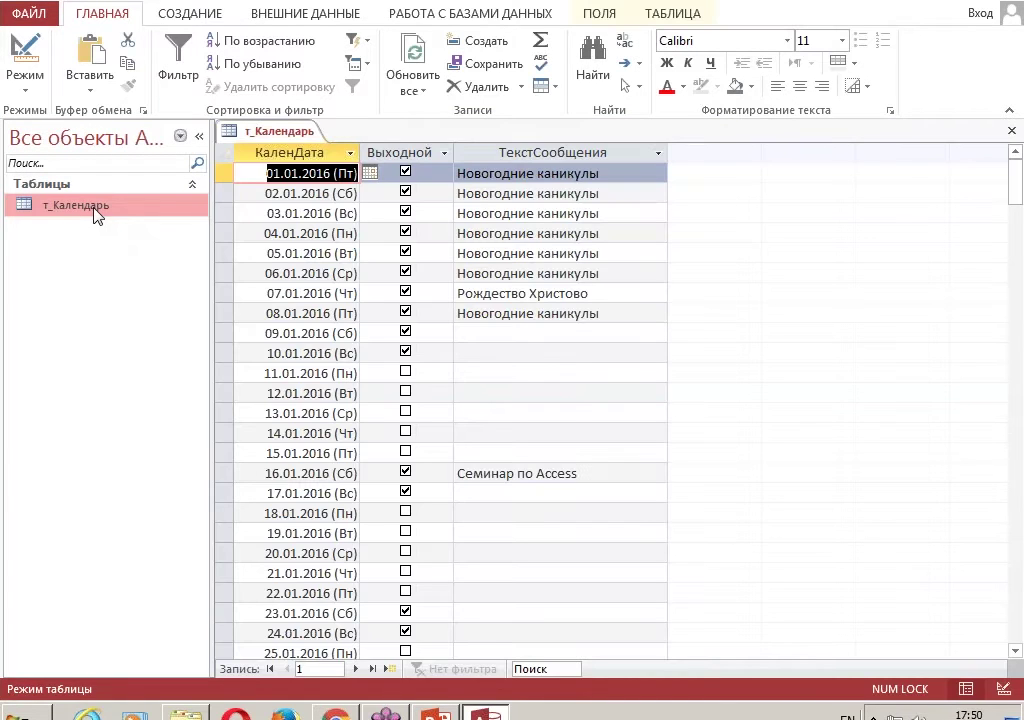
# - Examine the КаленДата, Выходной and ТекстСообщения fields across the January and February records of т_Календарь
pyautogui.click(246, 253)
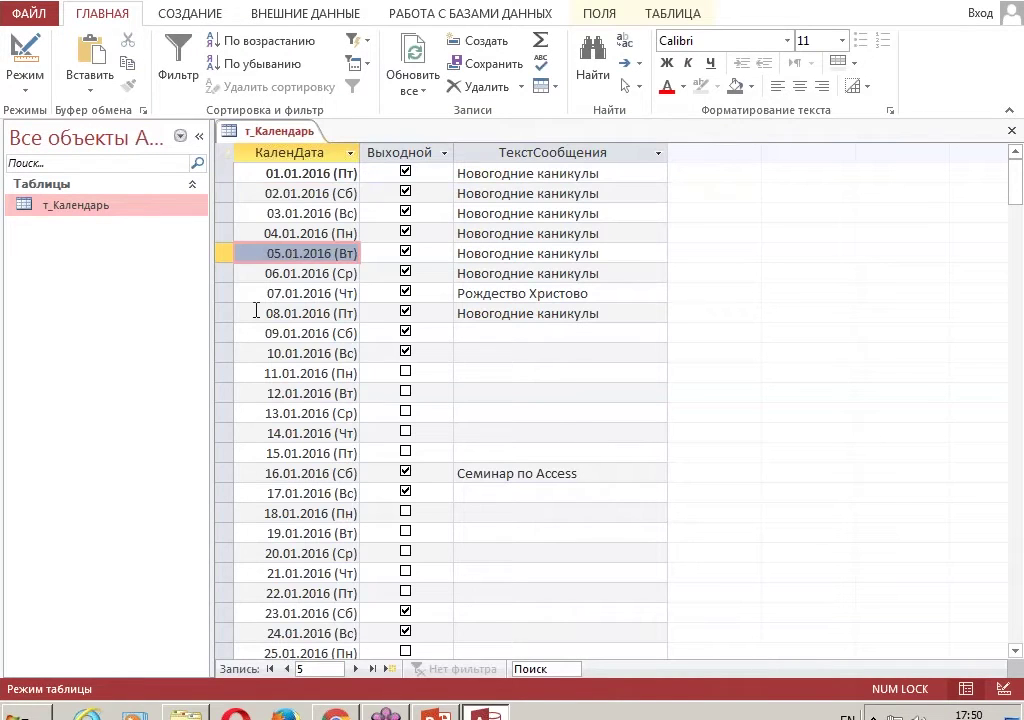
pyautogui.click(256, 476)
pyautogui.click(240, 533)
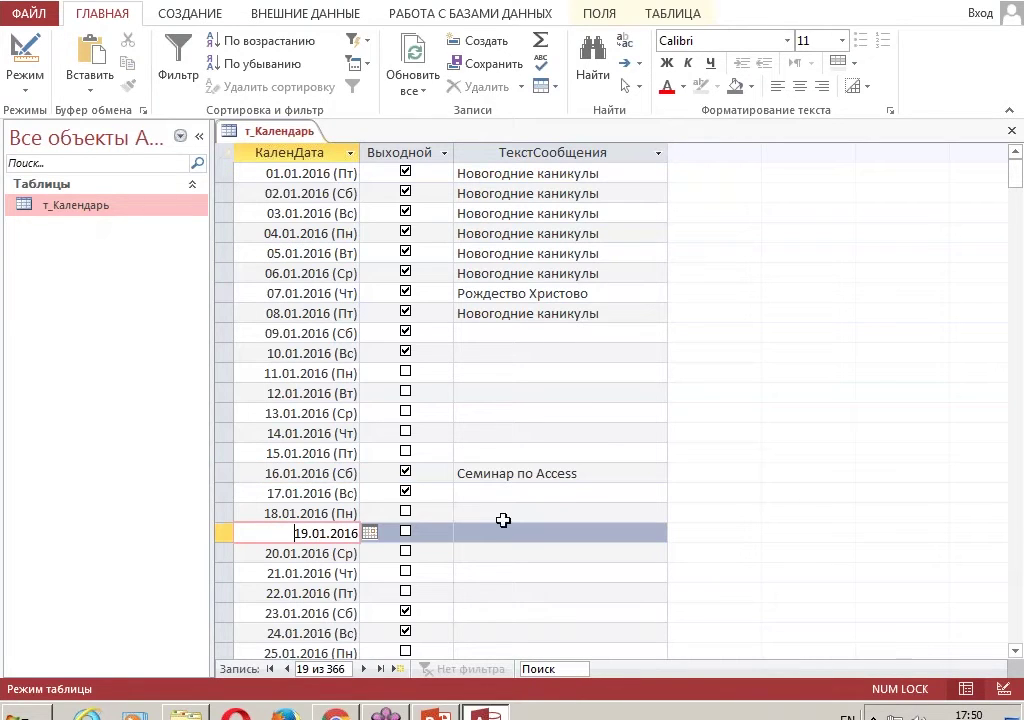
pyautogui.click(596, 474)
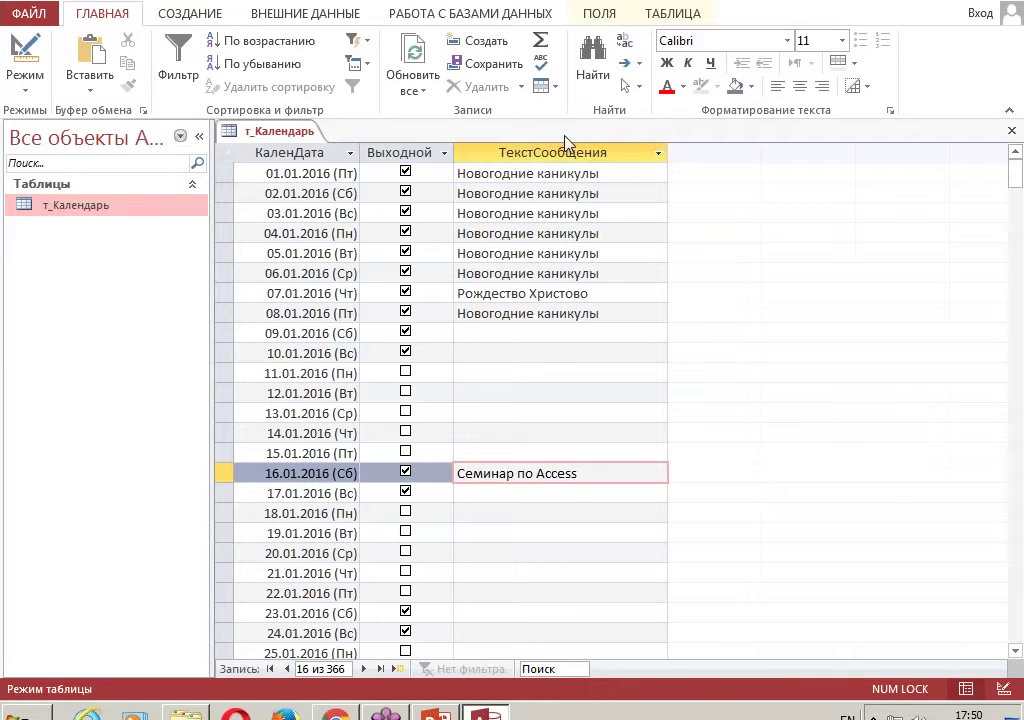
pyautogui.click(581, 395)
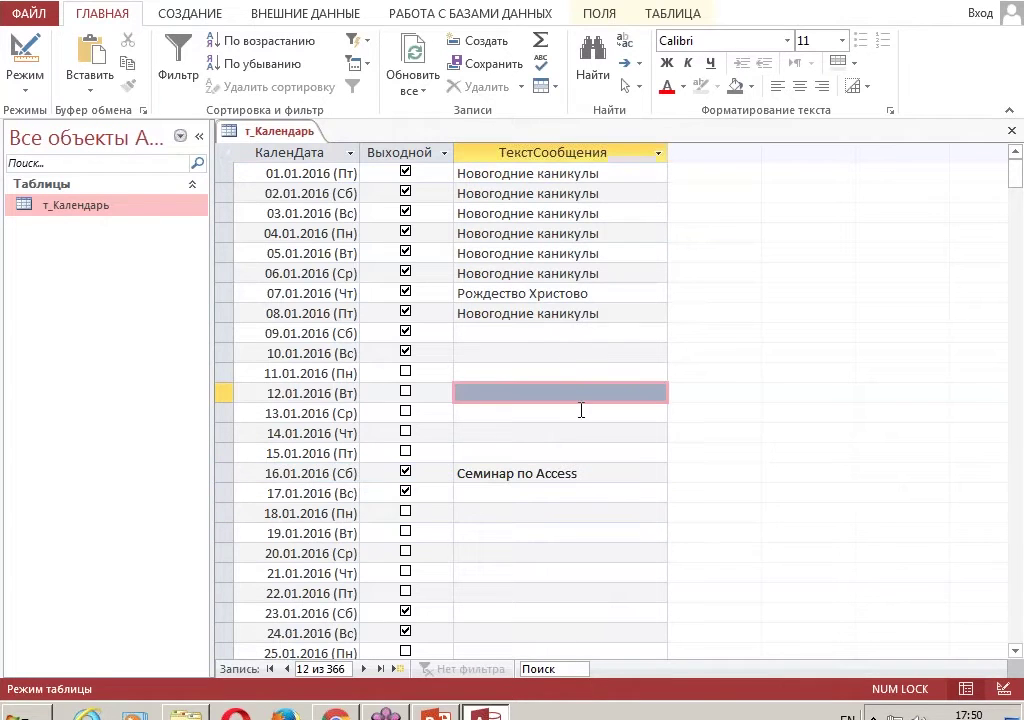
pyautogui.click(593, 474)
pyautogui.press('Down')
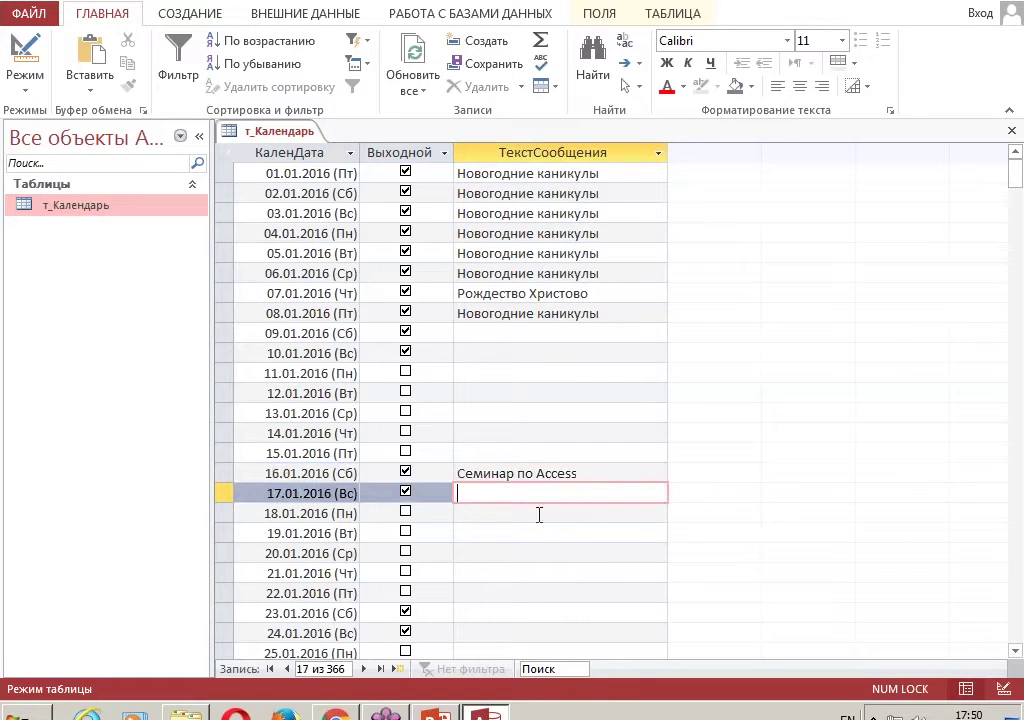
pyautogui.press('Down')
pyautogui.press('Down')
pyautogui.press('Down')
pyautogui.press('Down')
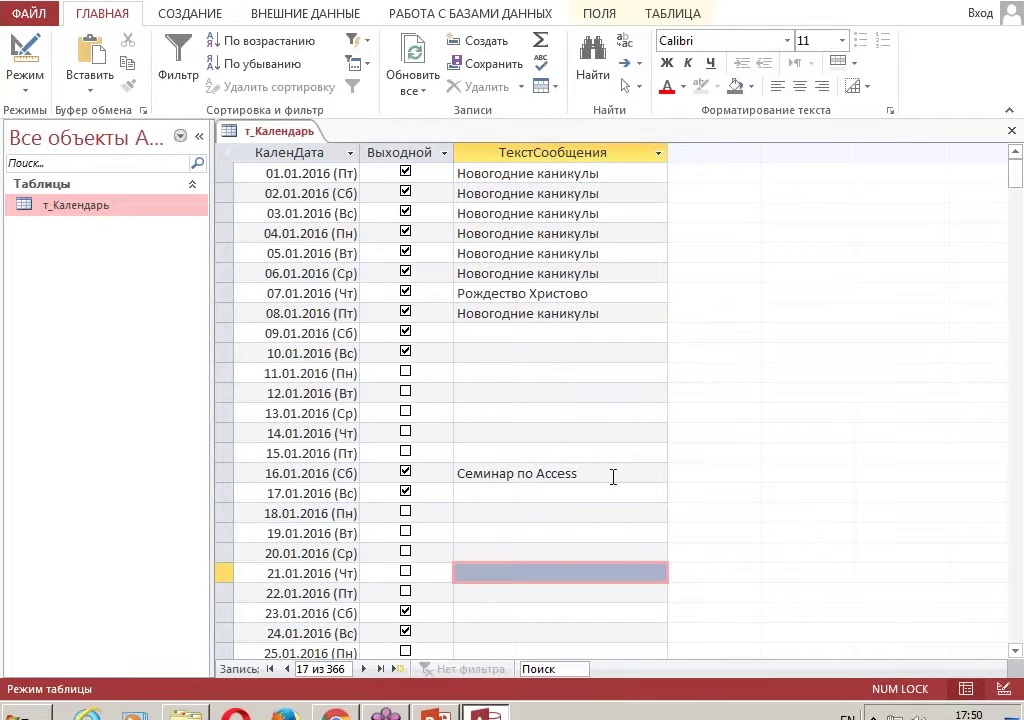
pyautogui.scroll(-1, 613, 461)
pyautogui.scroll(-3, 613, 461)
pyautogui.scroll(4, 613, 462)
pyautogui.click(569, 420)
pyautogui.scroll(-12, 569, 420)
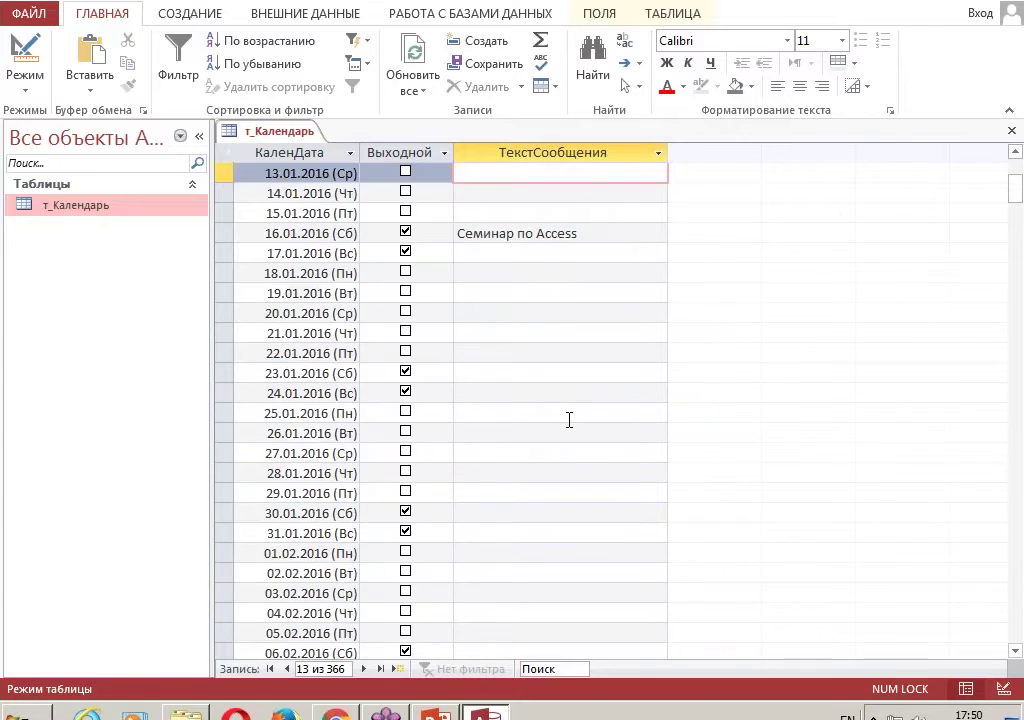
pyautogui.scroll(-4, 569, 420)
pyautogui.scroll(16, 569, 420)
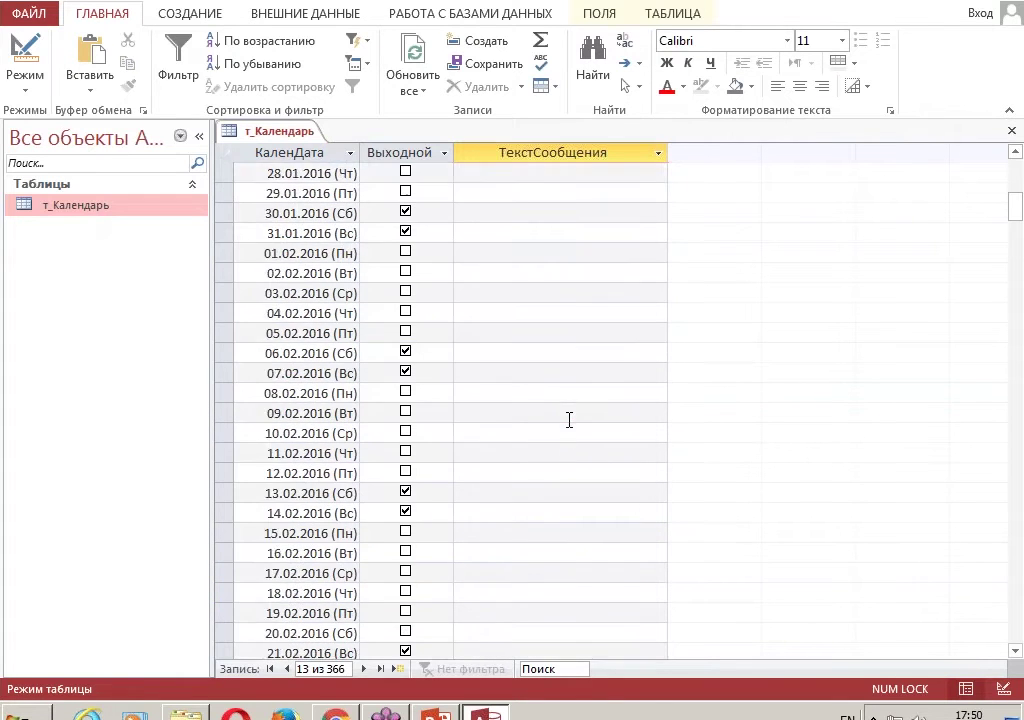
# - Inspect the 16.01.2016 record and its message text in the т_Календарь table
pyautogui.click(590, 377)
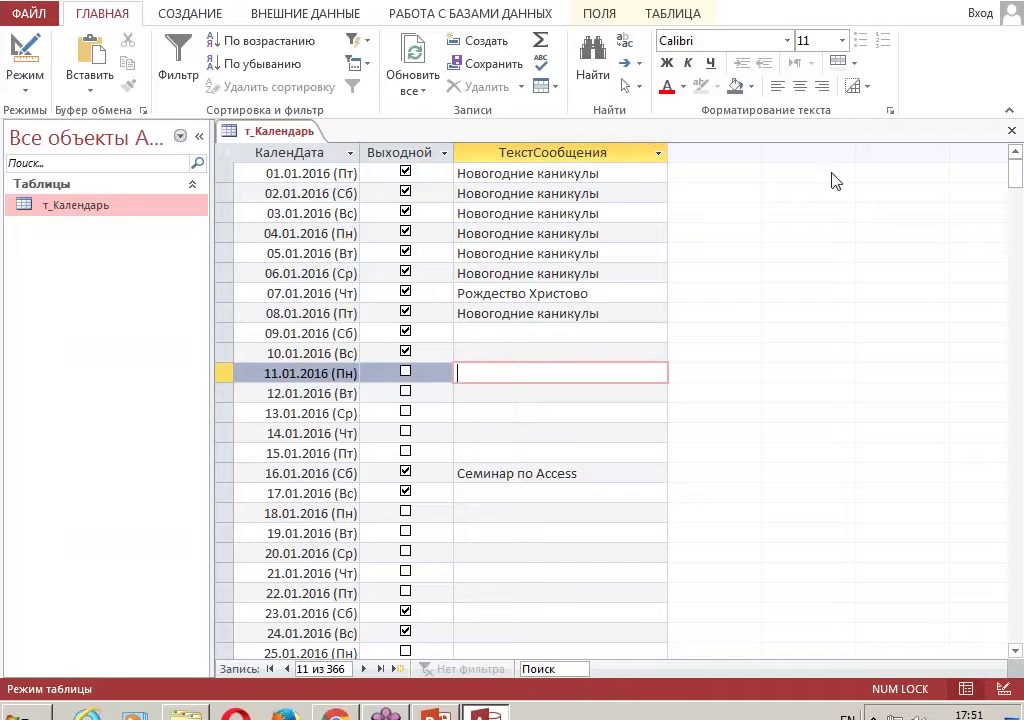
pyautogui.click(250, 474)
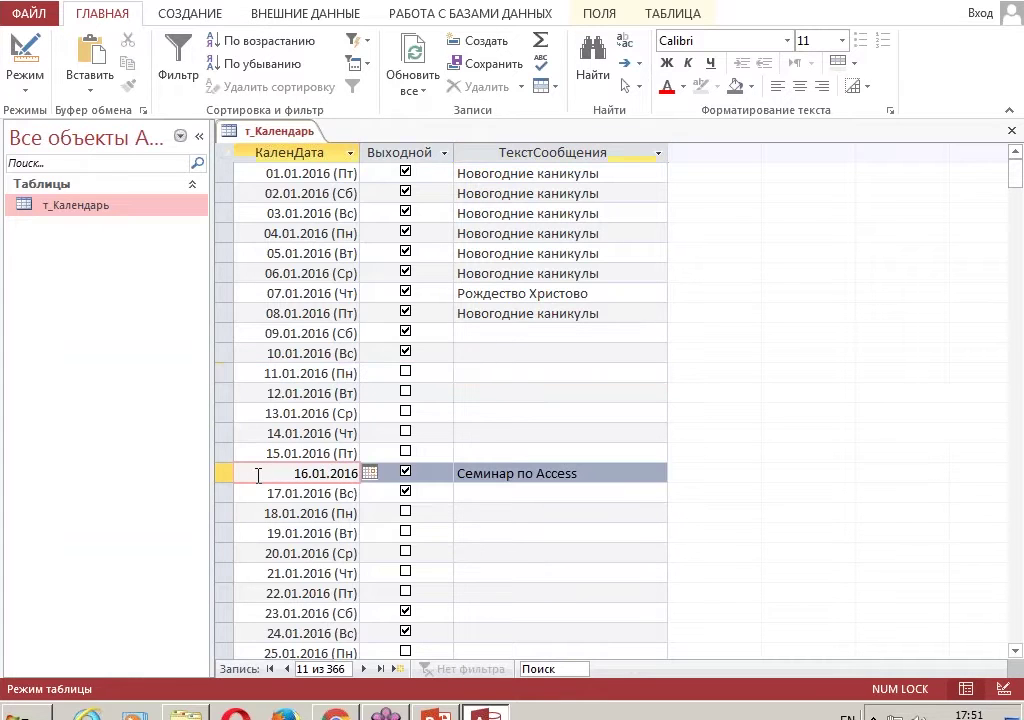
pyautogui.hotkey('shift', 'space')
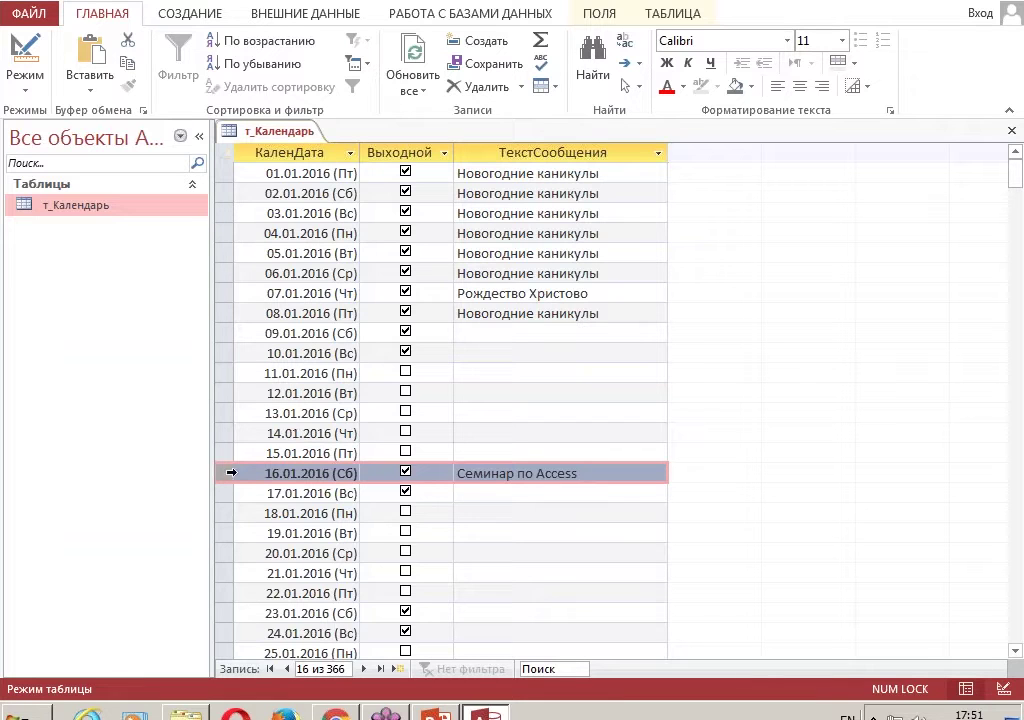
pyautogui.click(590, 473)
pyautogui.hotkey('shift', 'Home')
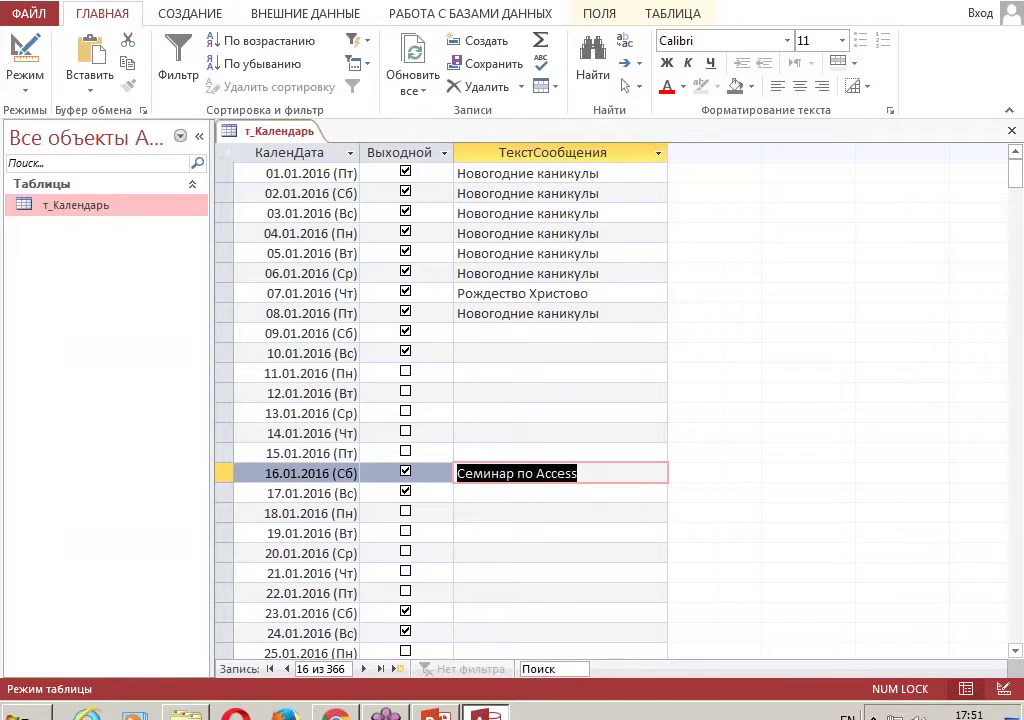
pyautogui.press('Down')
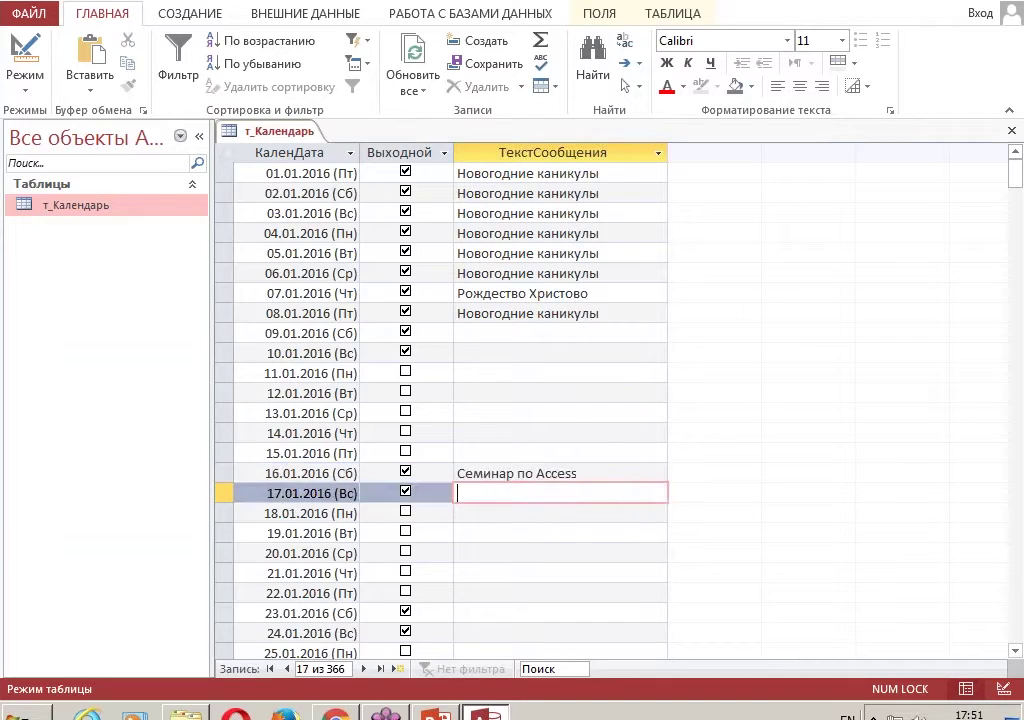
pyautogui.press('Up')
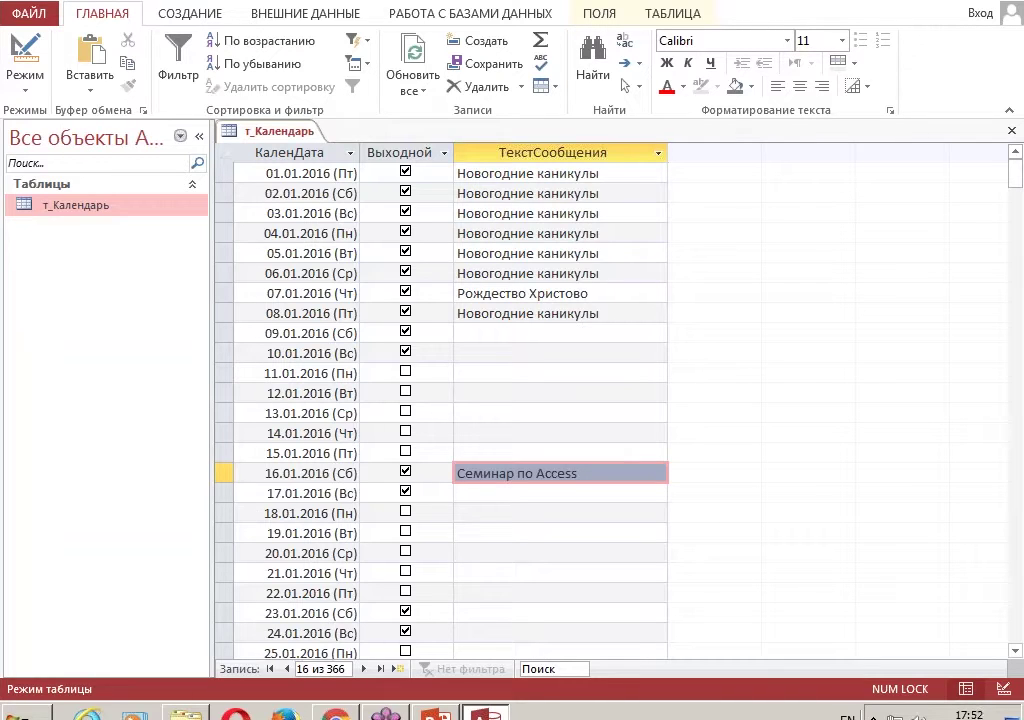
pyautogui.press('Tab')
pyautogui.click(279, 433)
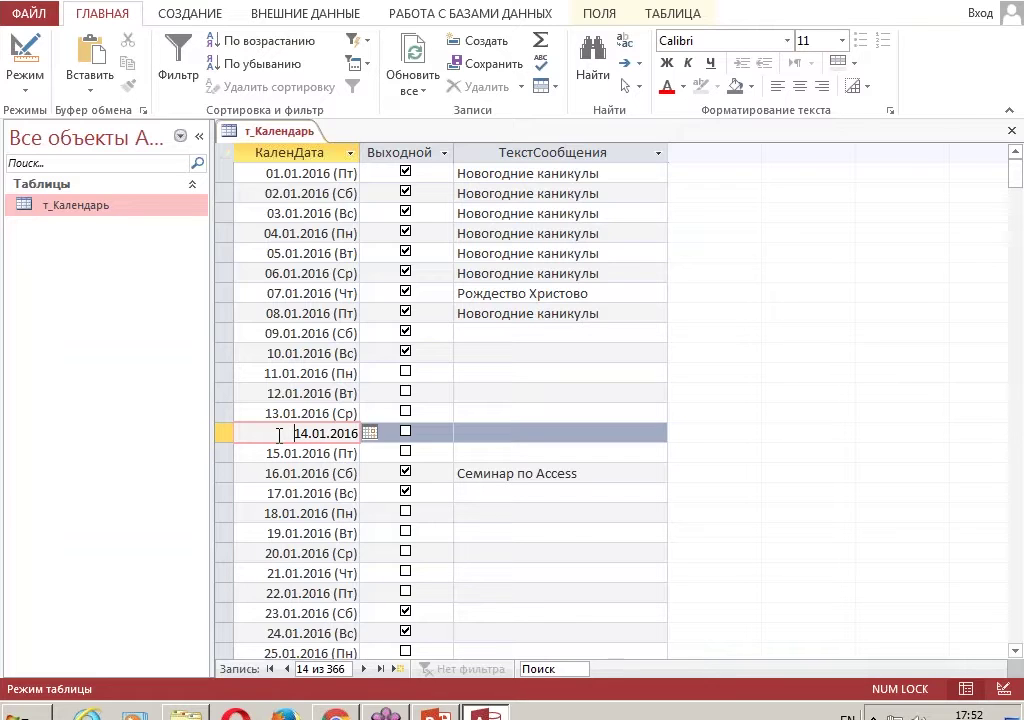
pyautogui.click(238, 273)
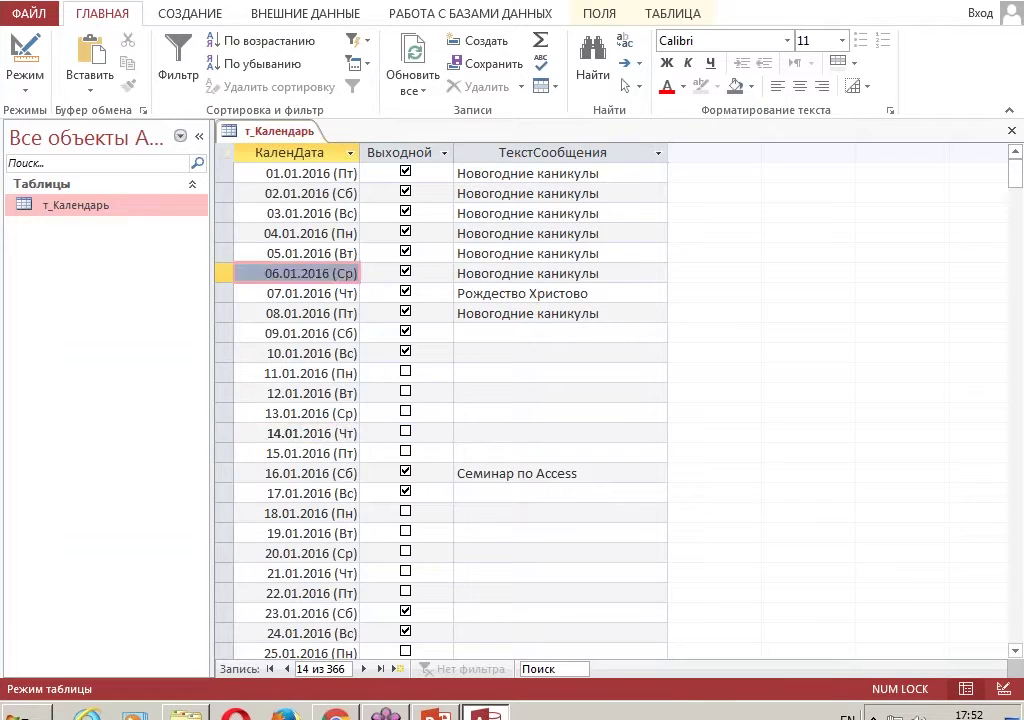
# - Create a new table in Design view with a КаленДата field of type Дата и время, matching the т_Календарь field name
pyautogui.click(189, 13)
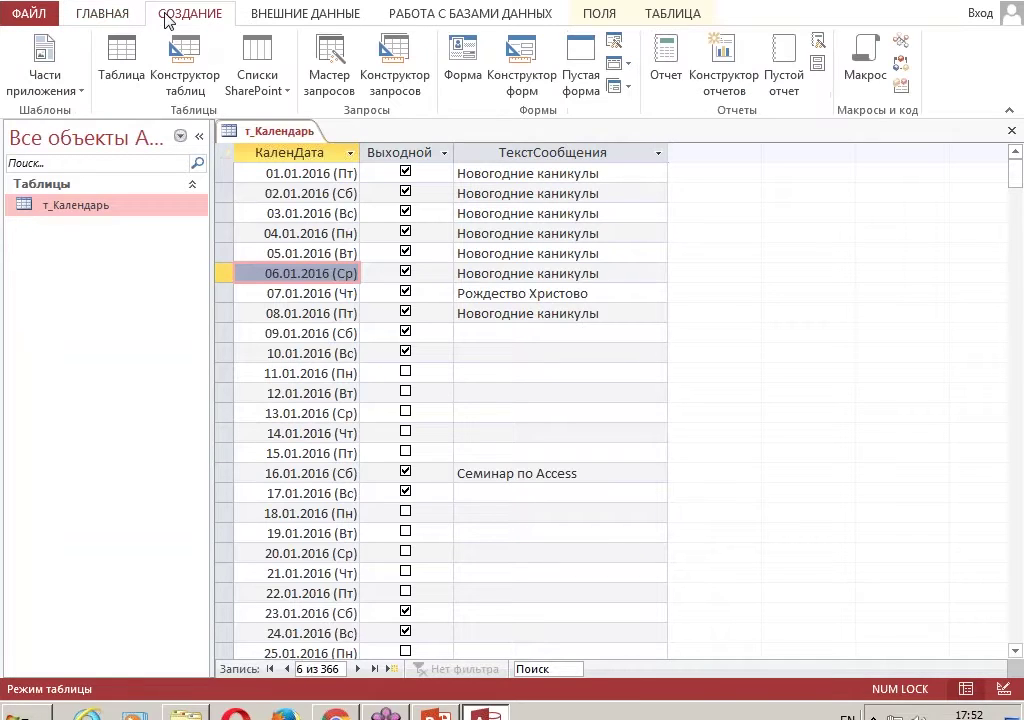
pyautogui.click(192, 60)
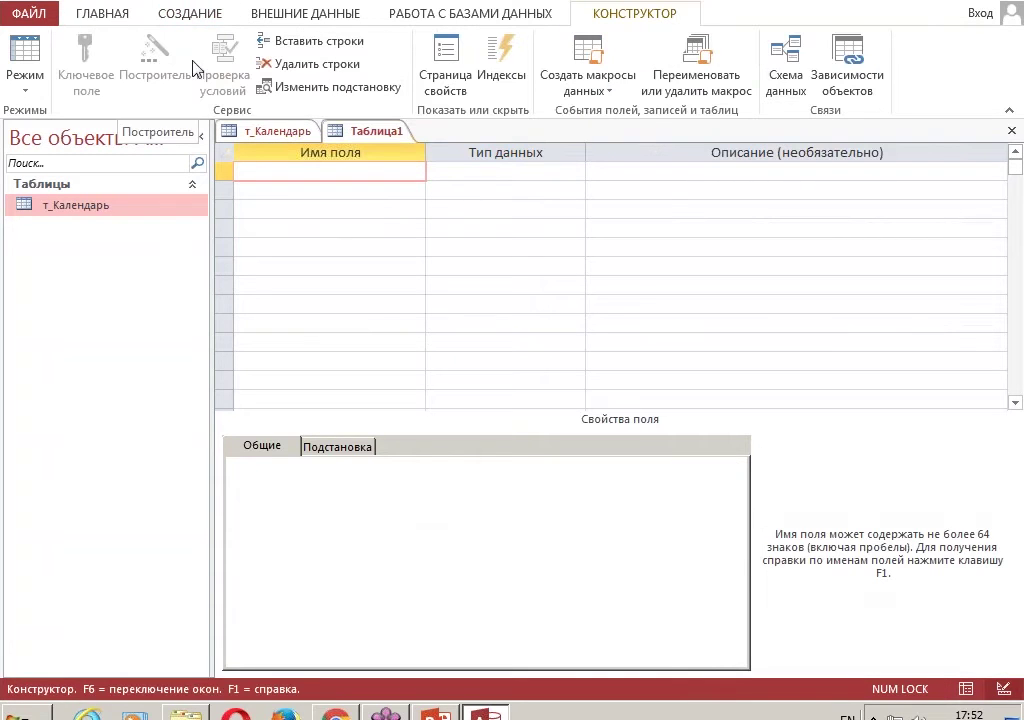
pyautogui.click(262, 140)
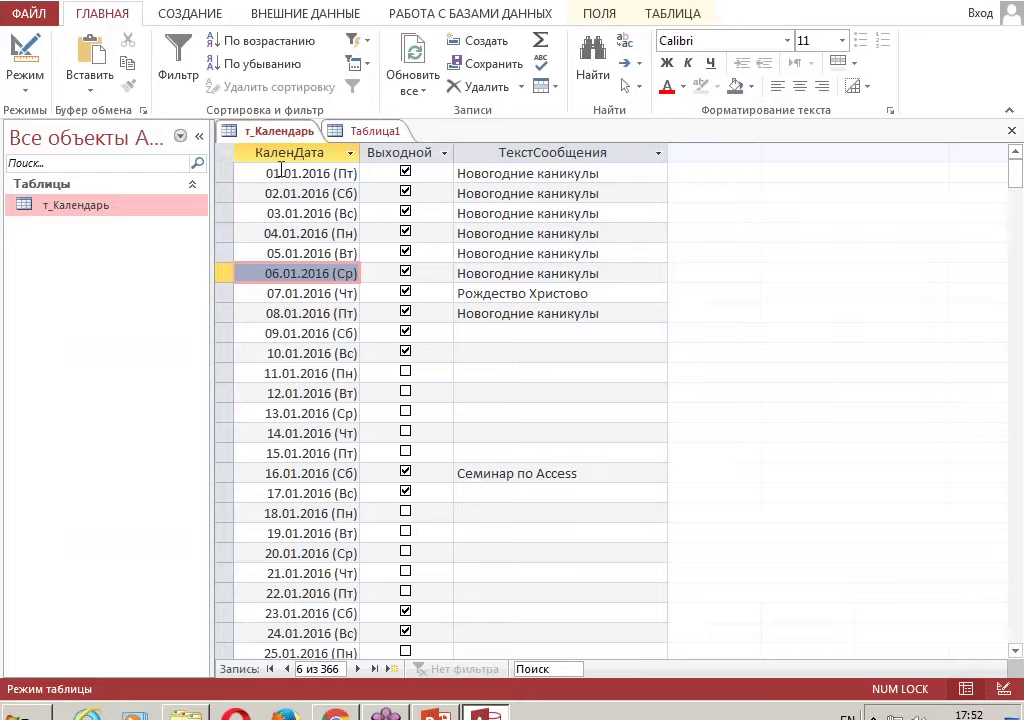
pyautogui.click(386, 131)
pyautogui.hotkey('alt', 'shift')
pyautogui.write('КаленДата')
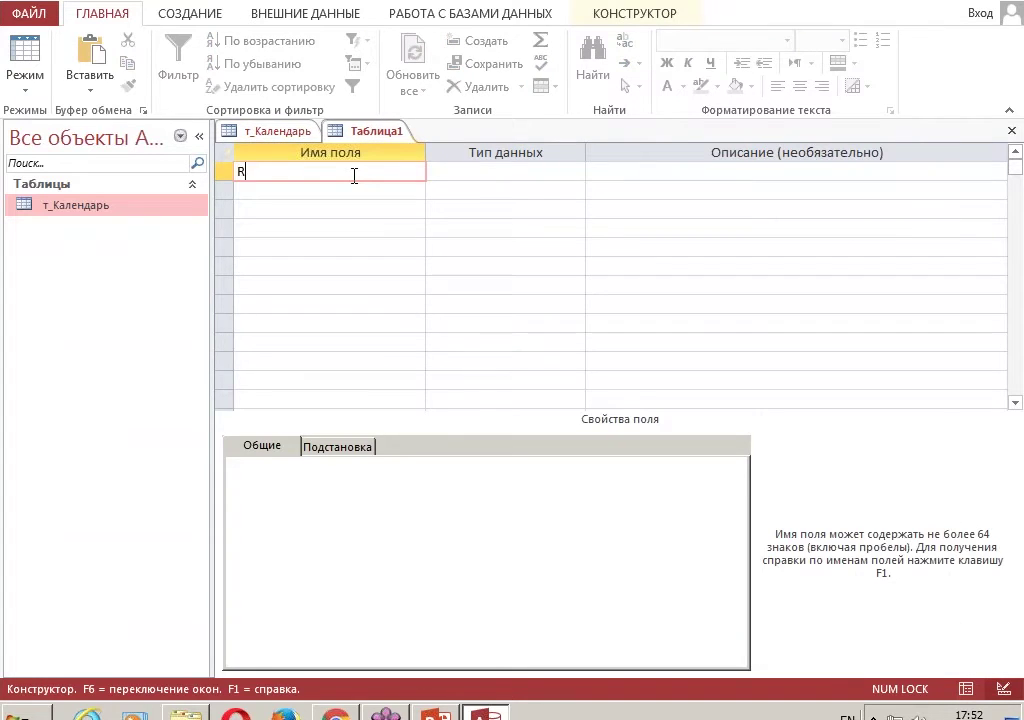
pyautogui.press('Tab')
pyautogui.click(576, 171)
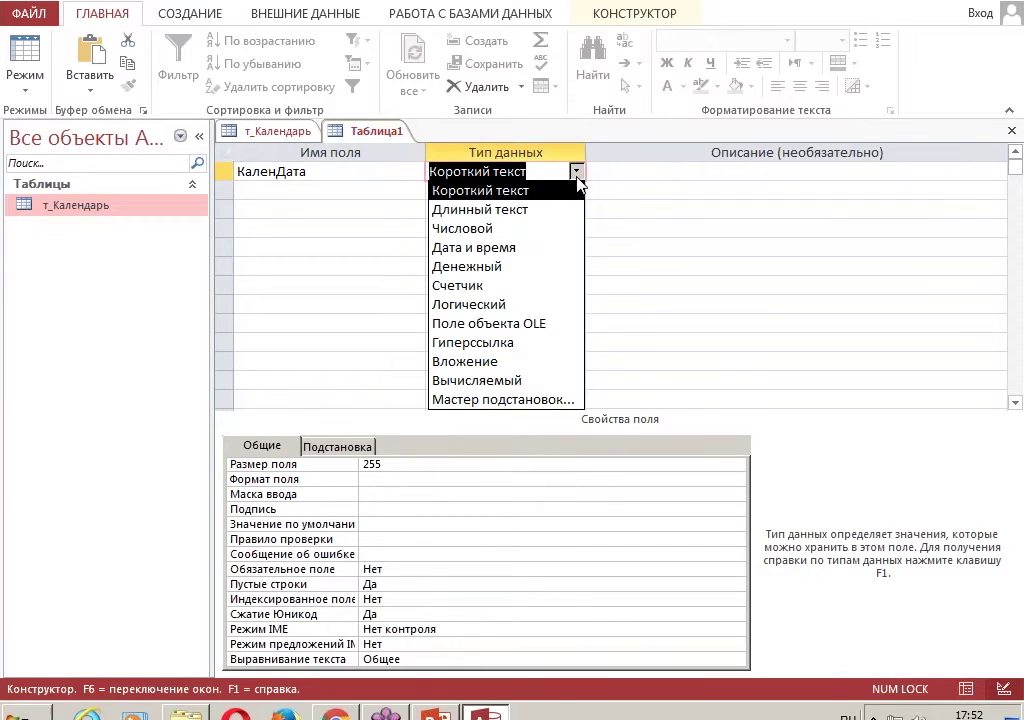
pyautogui.click(557, 247)
# - Add a second field named ВремяНач with the data type Дата и время
pyautogui.click(324, 195)
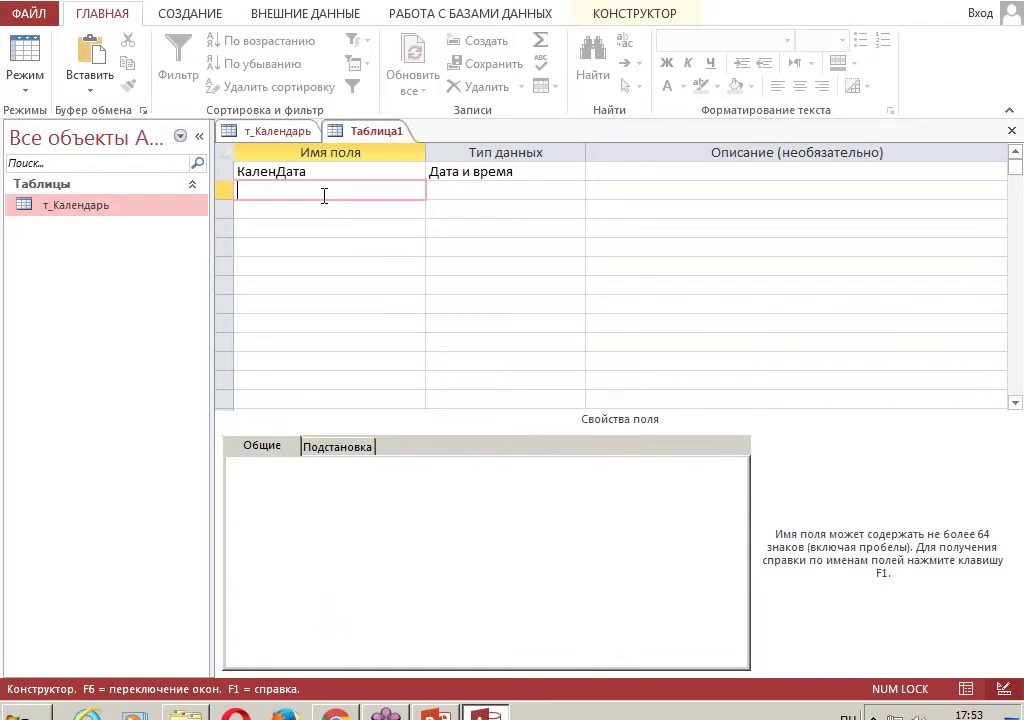
pyautogui.write('ВремяНач')
pyautogui.press('Tab')
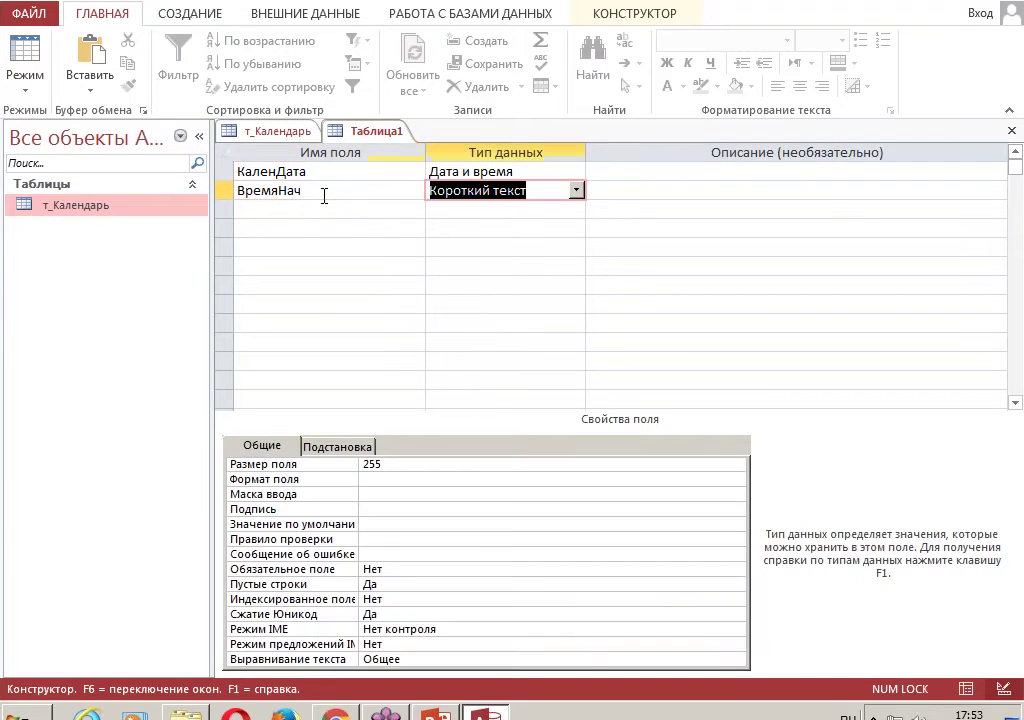
pyautogui.write('да')
pyautogui.press('Tab')
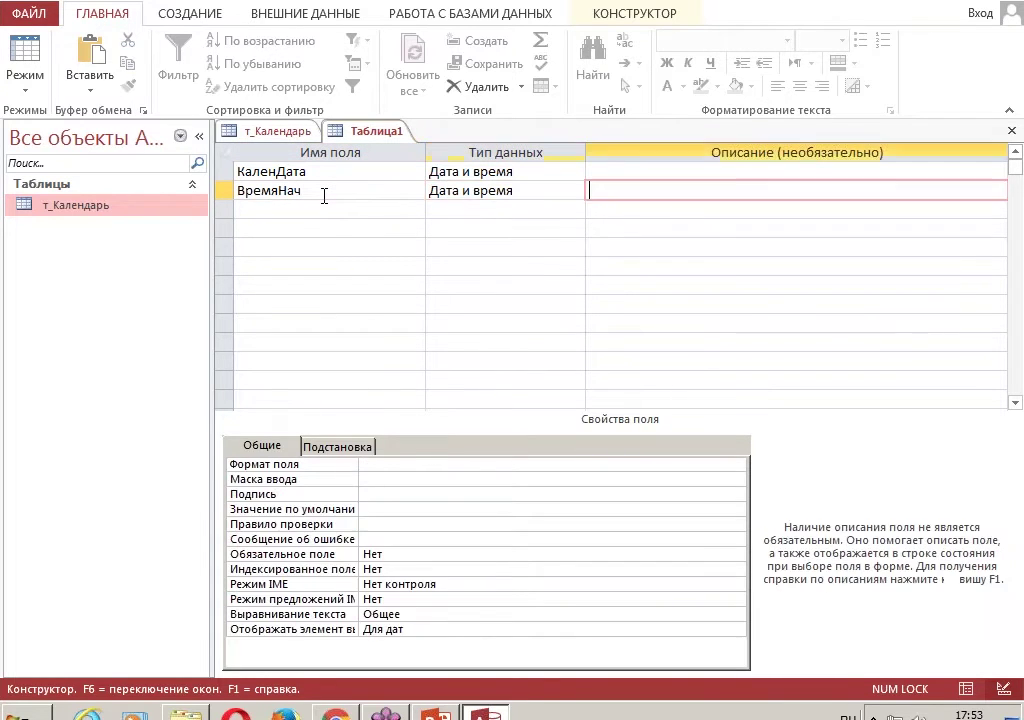
pyautogui.press('Tab')
# - Add a third field named ВремяОк with the data type Дата и время
pyautogui.write('В')
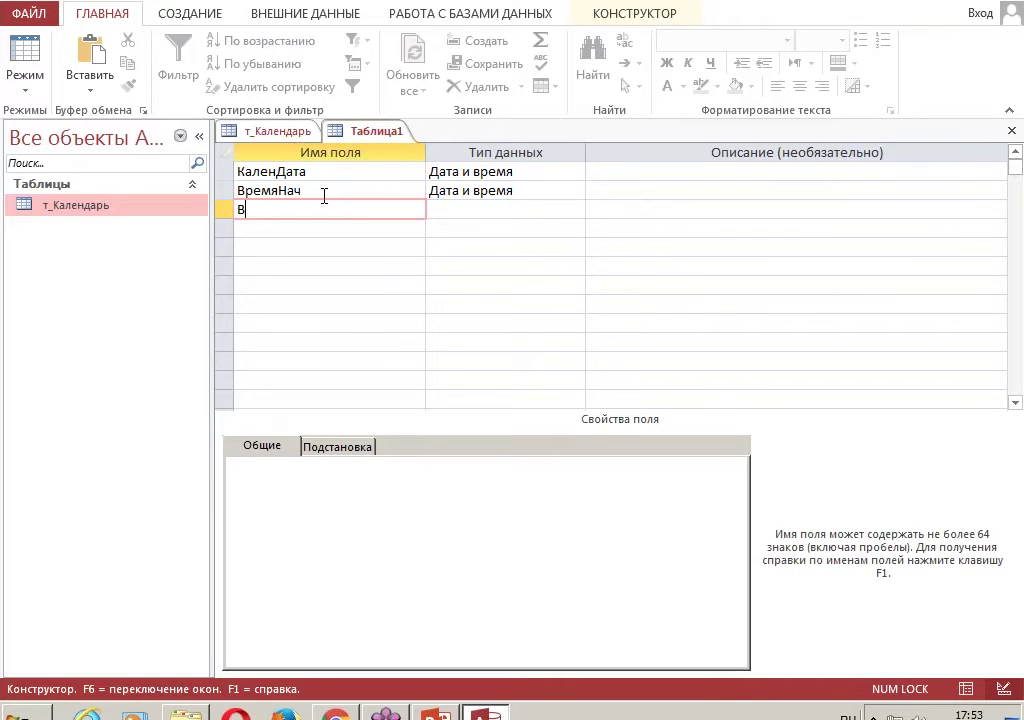
pyautogui.write('ремяОк')
pyautogui.press('Tab')
pyautogui.write('да')
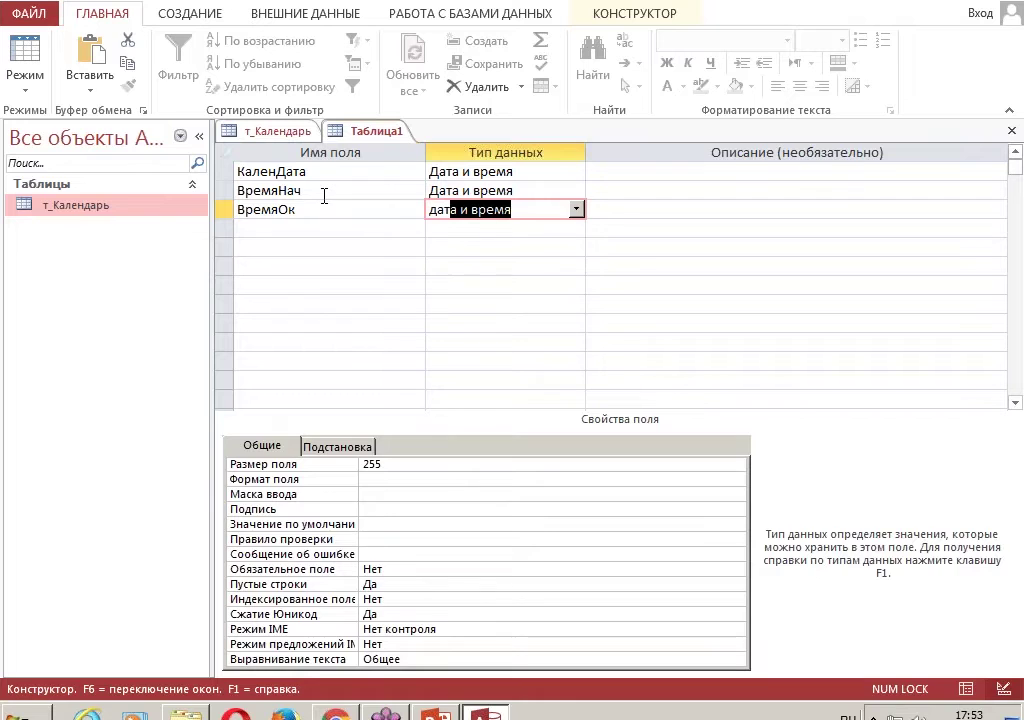
pyautogui.press('Tab')
pyautogui.press('Tab')
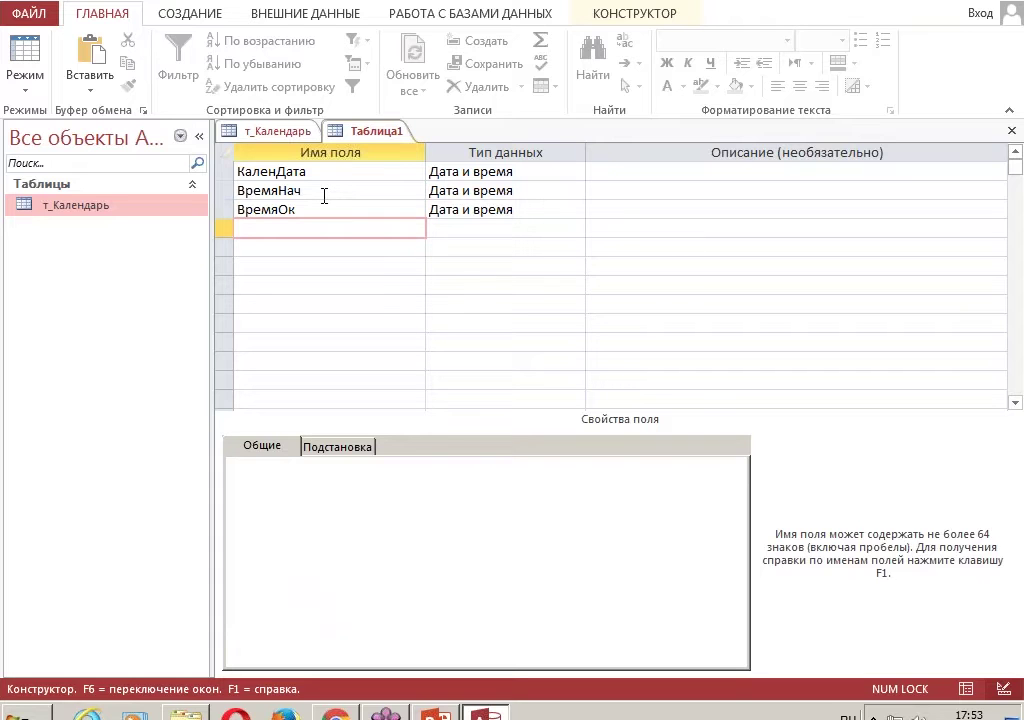
# - Check the message field's name in т_Календарь and add a ТекстСообщения field of type Короткий текст to the new table
pyautogui.click(280, 133)
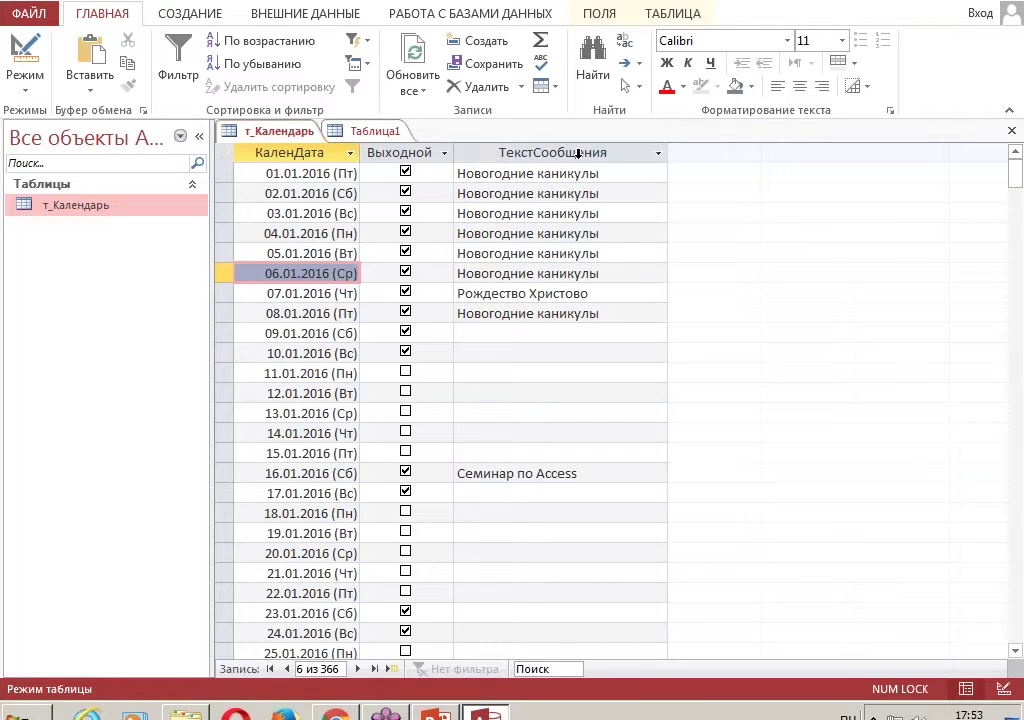
pyautogui.click(375, 132)
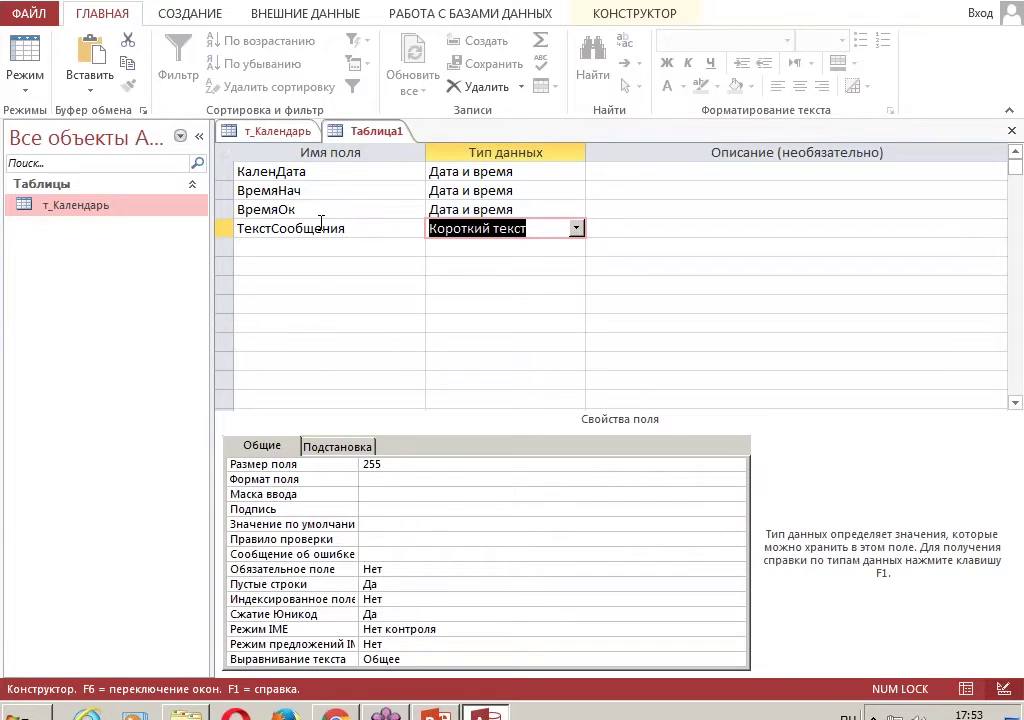
pyautogui.click(377, 218)
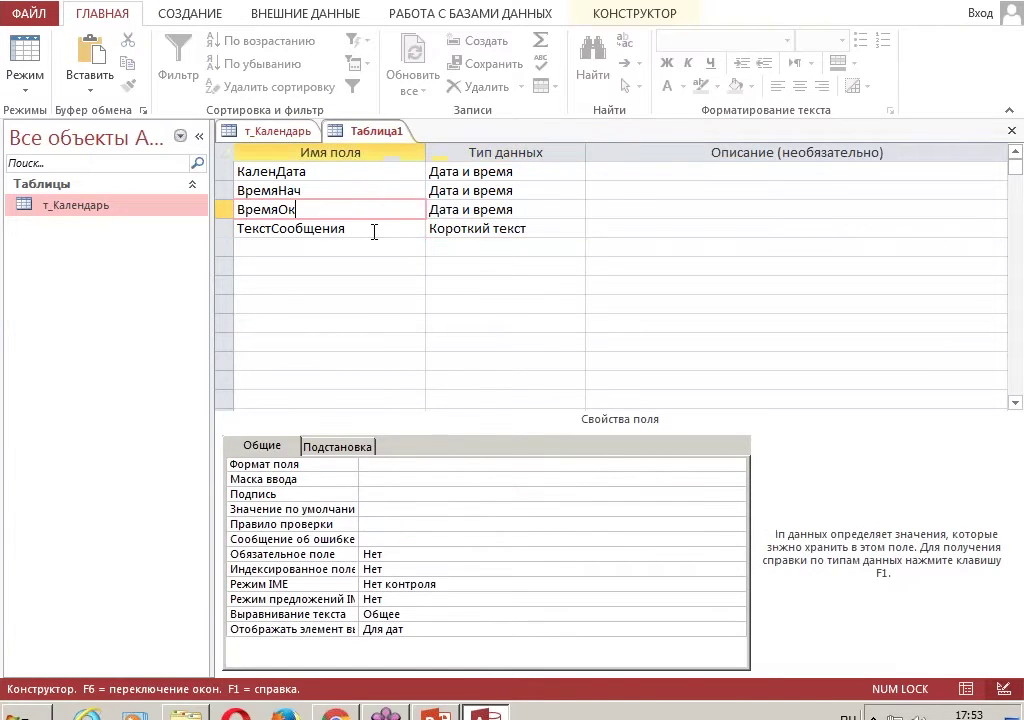
pyautogui.click(373, 231)
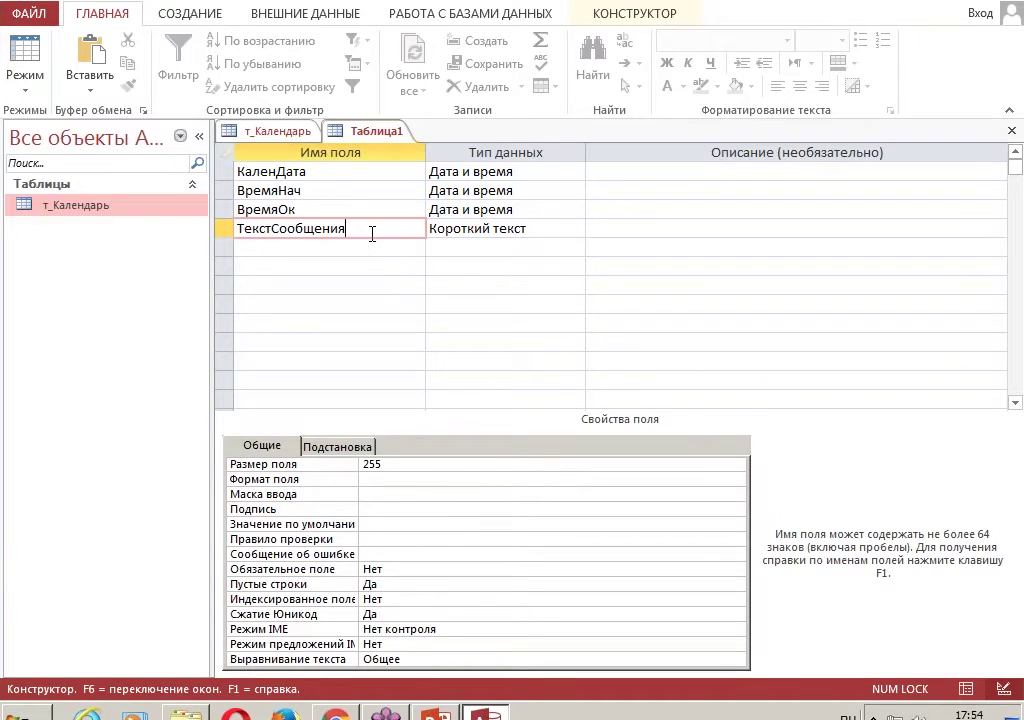
# - Make КаленДата and ВремяНач together the composite primary key of the new table
pyautogui.click(226, 172)
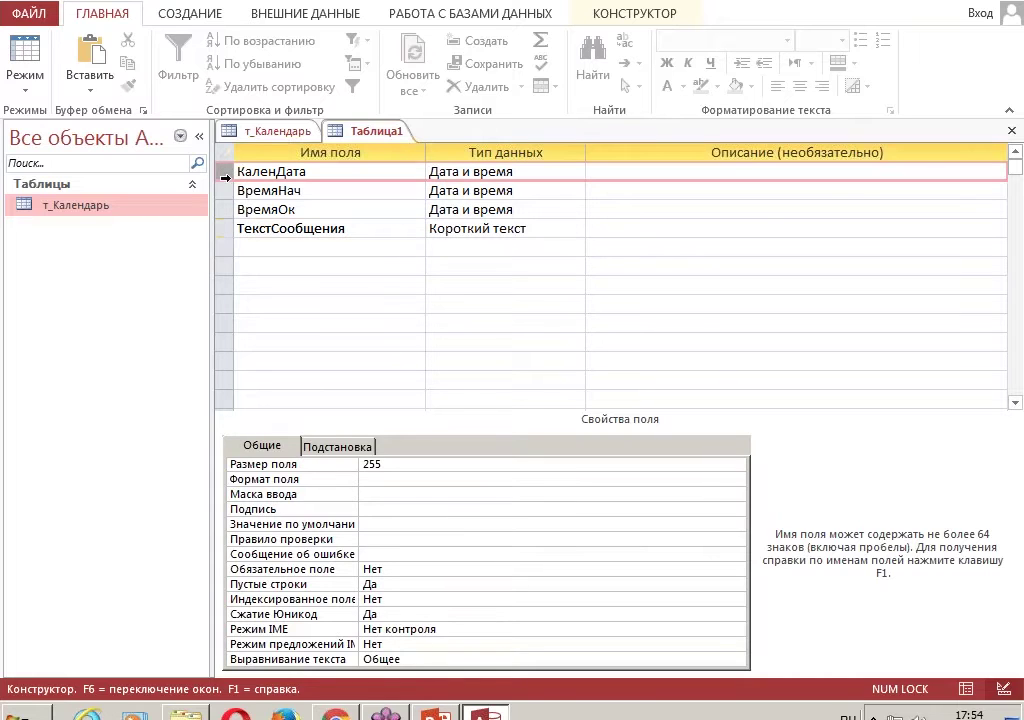
pyautogui.keyDown('shift'); pyautogui.click(226, 190); pyautogui.keyUp('shift')
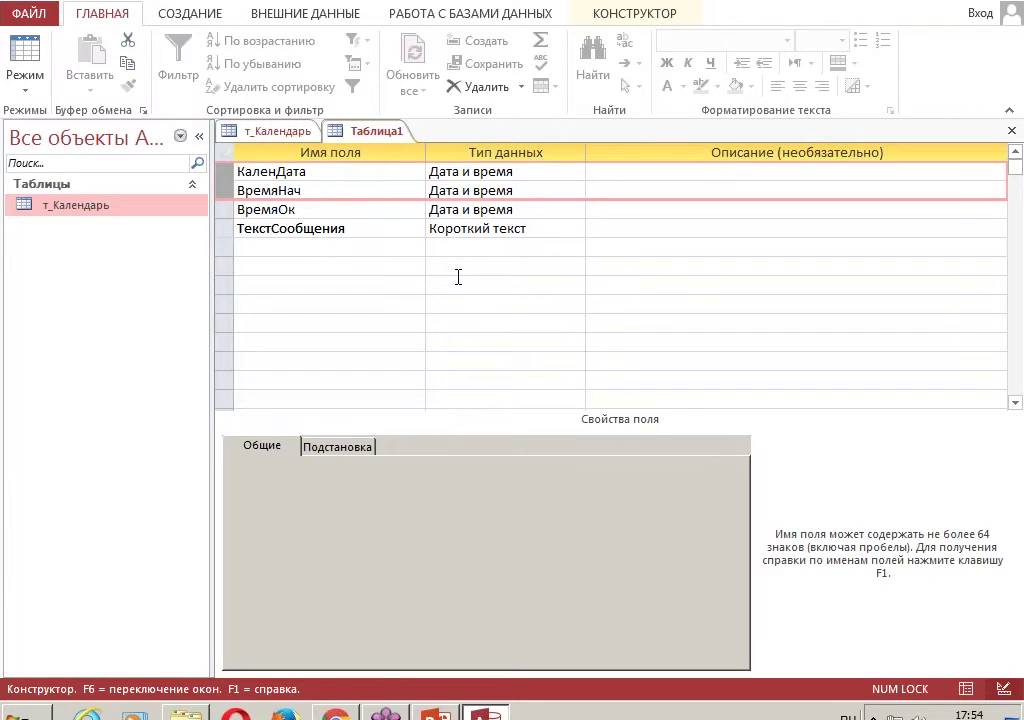
pyautogui.click(609, 16)
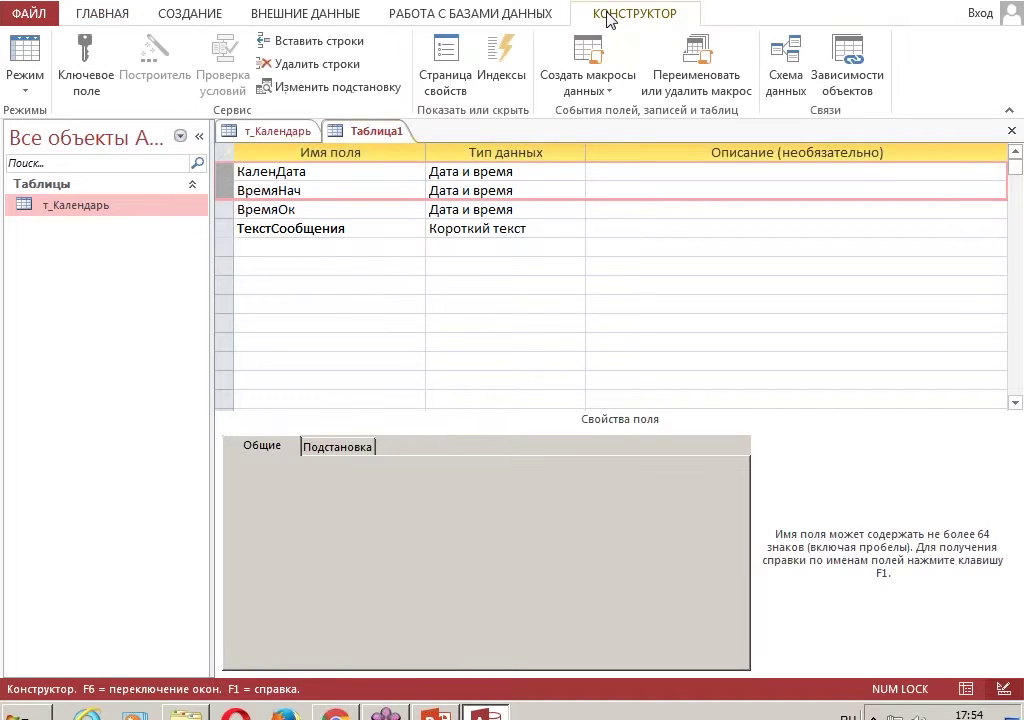
pyautogui.click(87, 66)
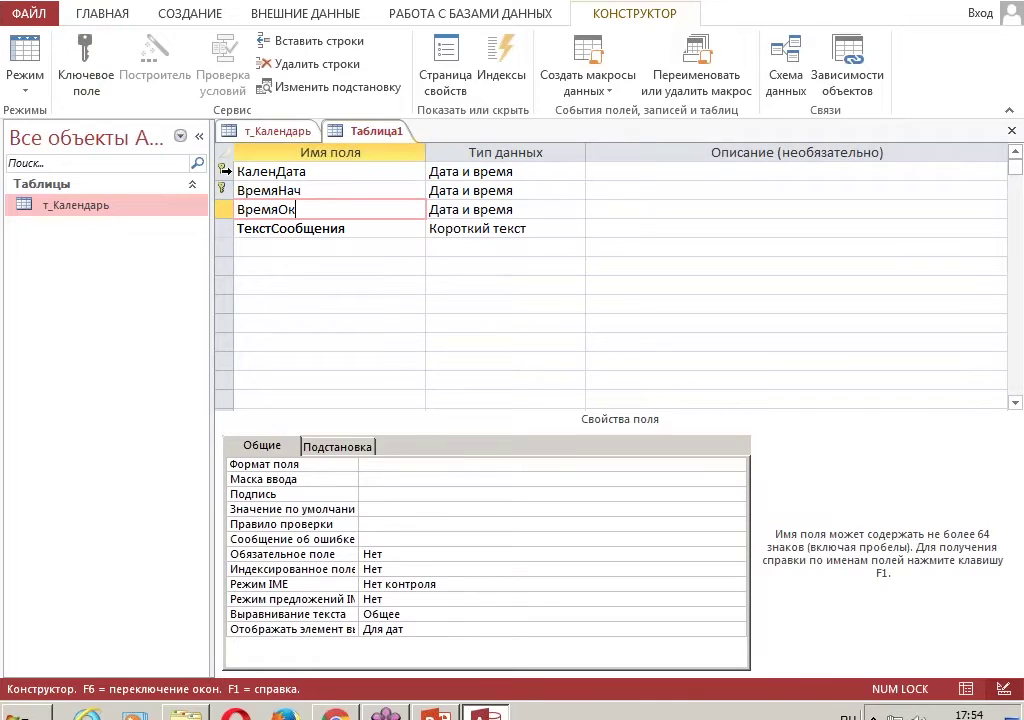
pyautogui.click(310, 176)
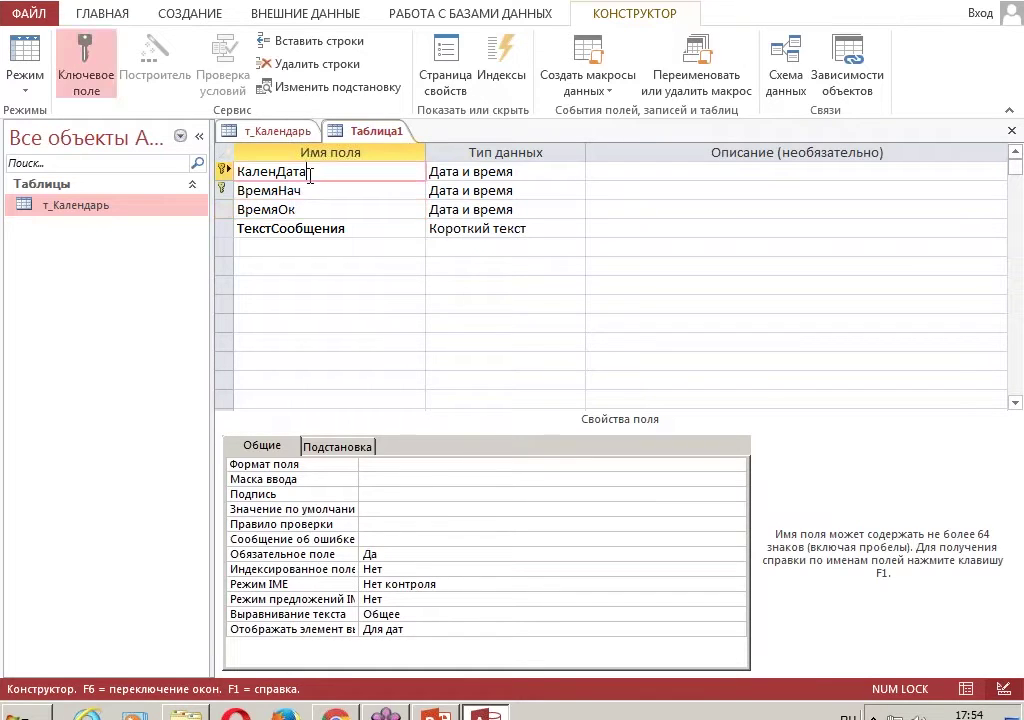
# - Save the new table under the name т_События
pyautogui.click(53, 3)
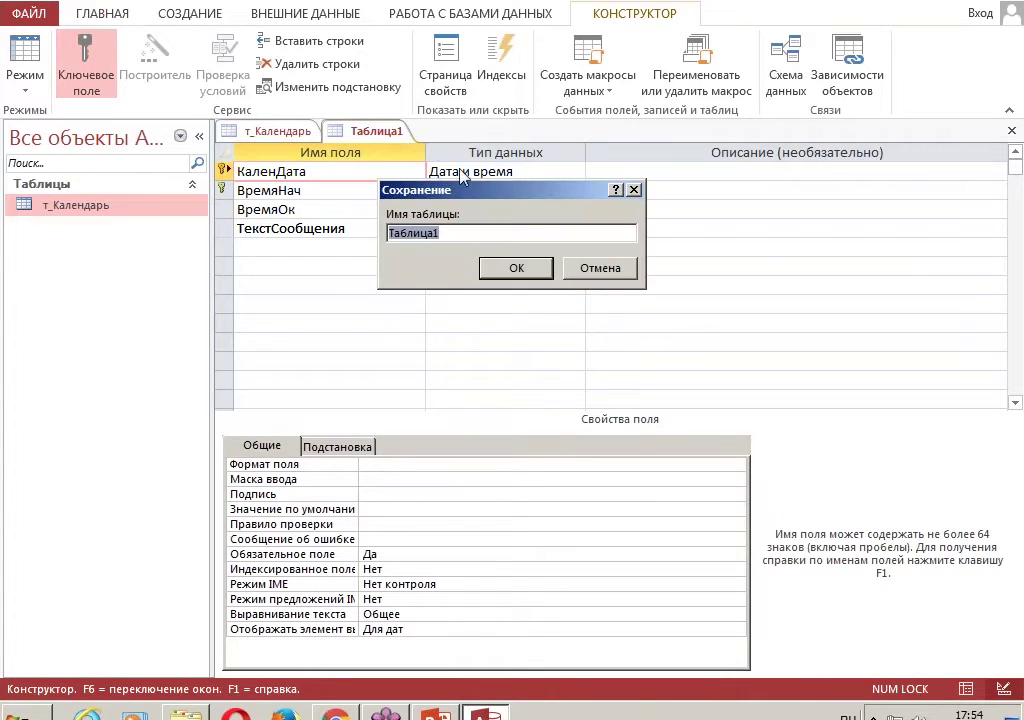
pyautogui.moveTo(463, 195); pyautogui.dragTo(408, 256)
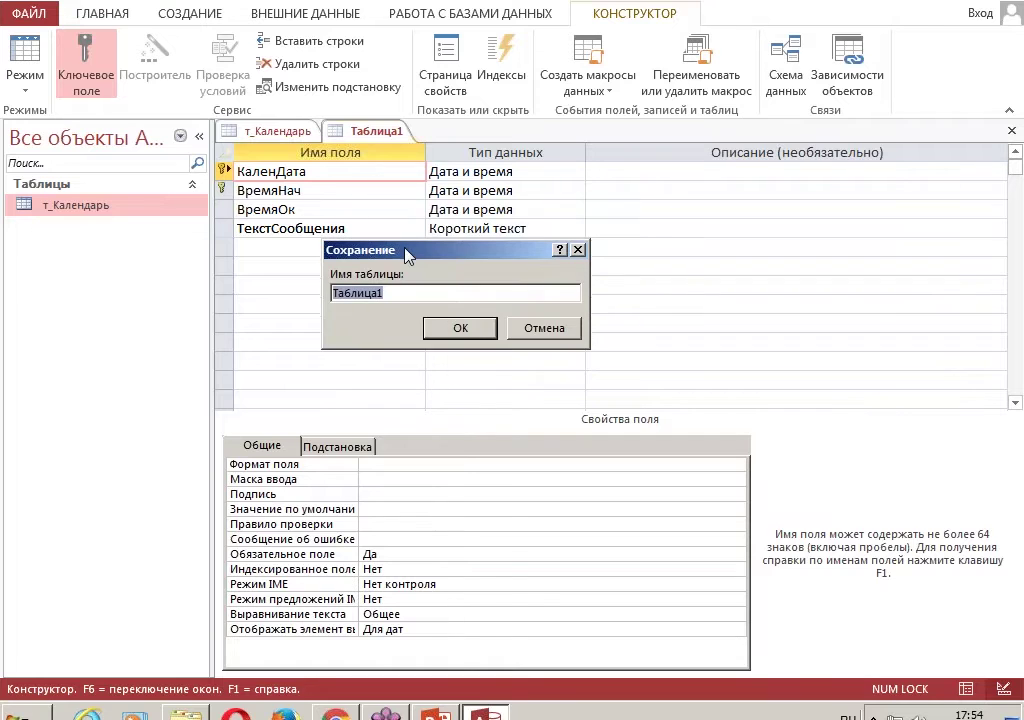
pyautogui.write('т_')
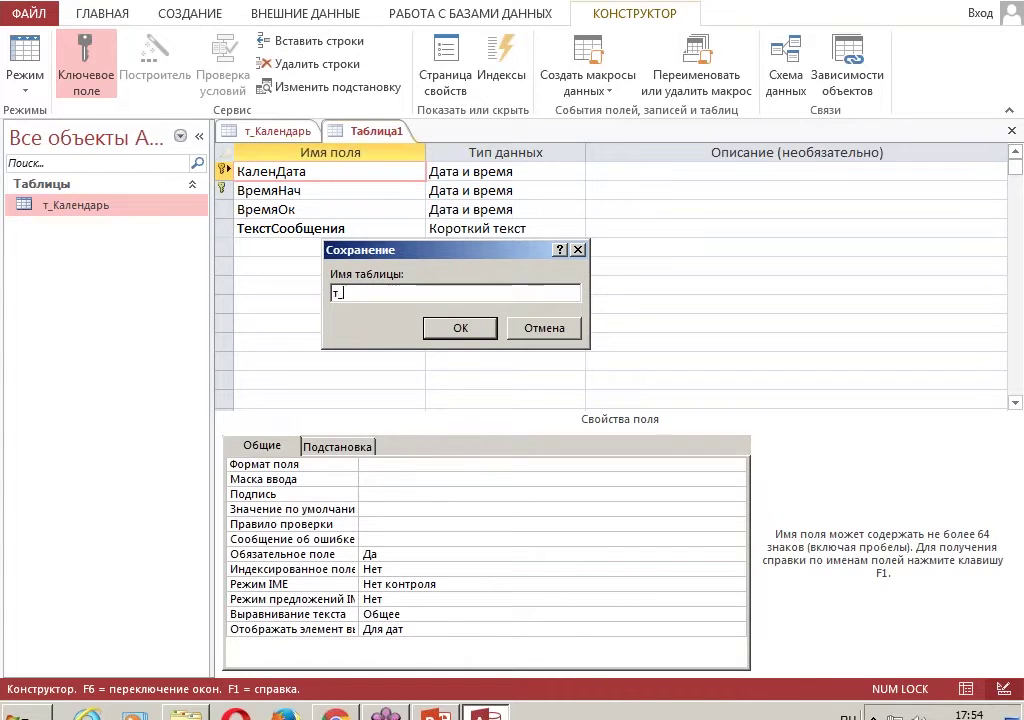
pyautogui.write('События')
pyautogui.click(463, 327)
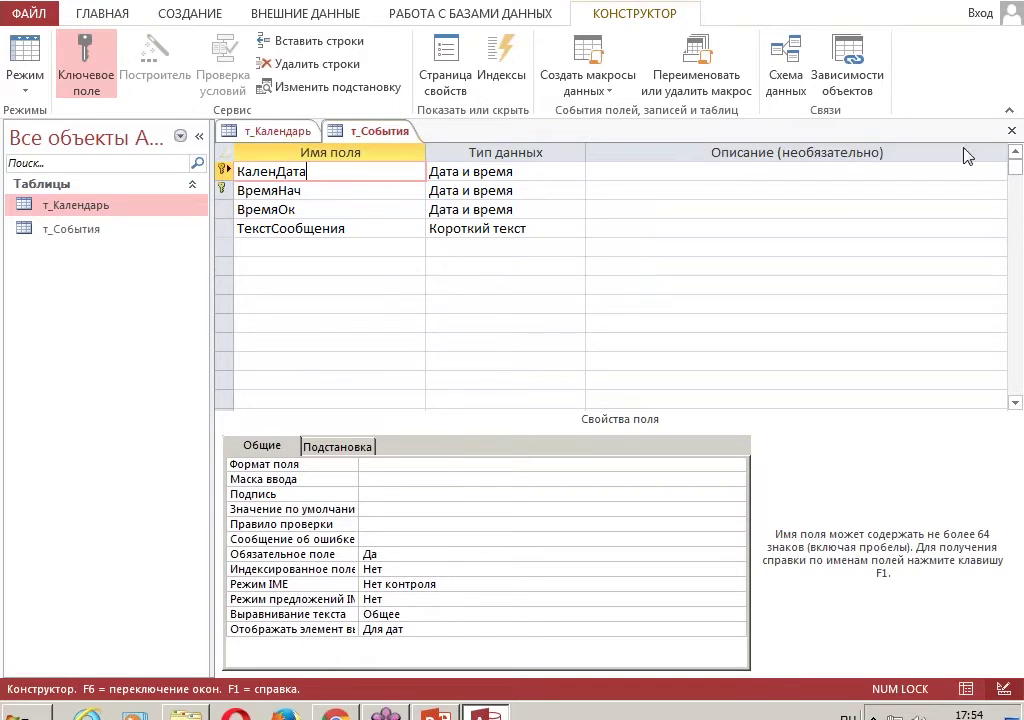
# - Close the т_События design and the т_Календарь table, and open т_События in Datasheet view
pyautogui.click(1012, 136)
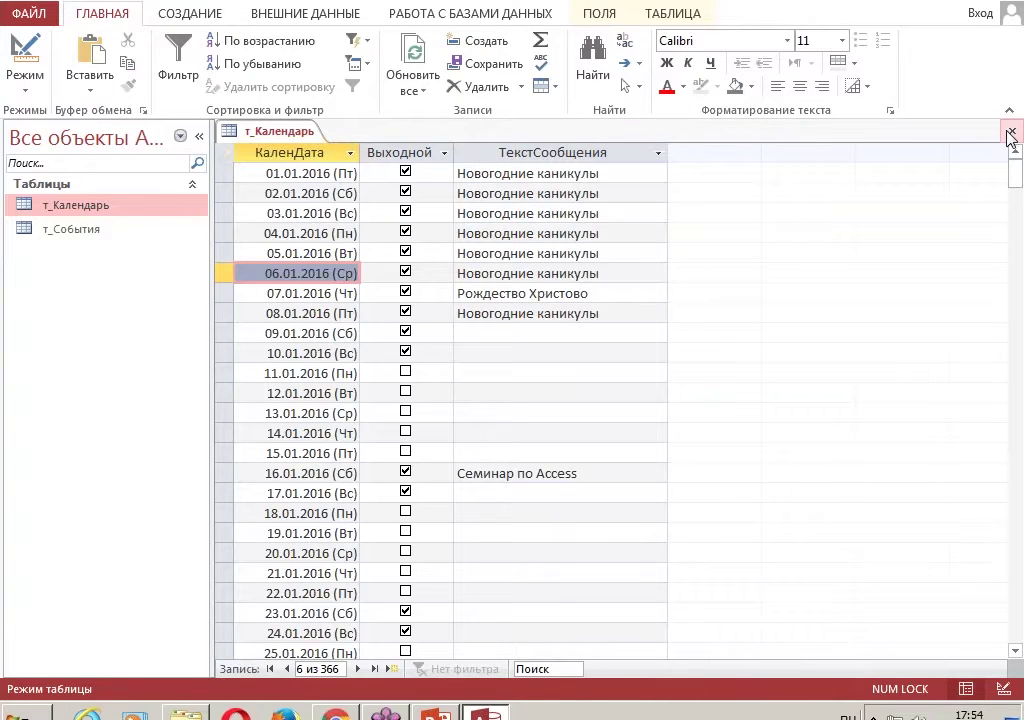
pyautogui.click(1012, 136)
pyautogui.doubleClick(88, 230)
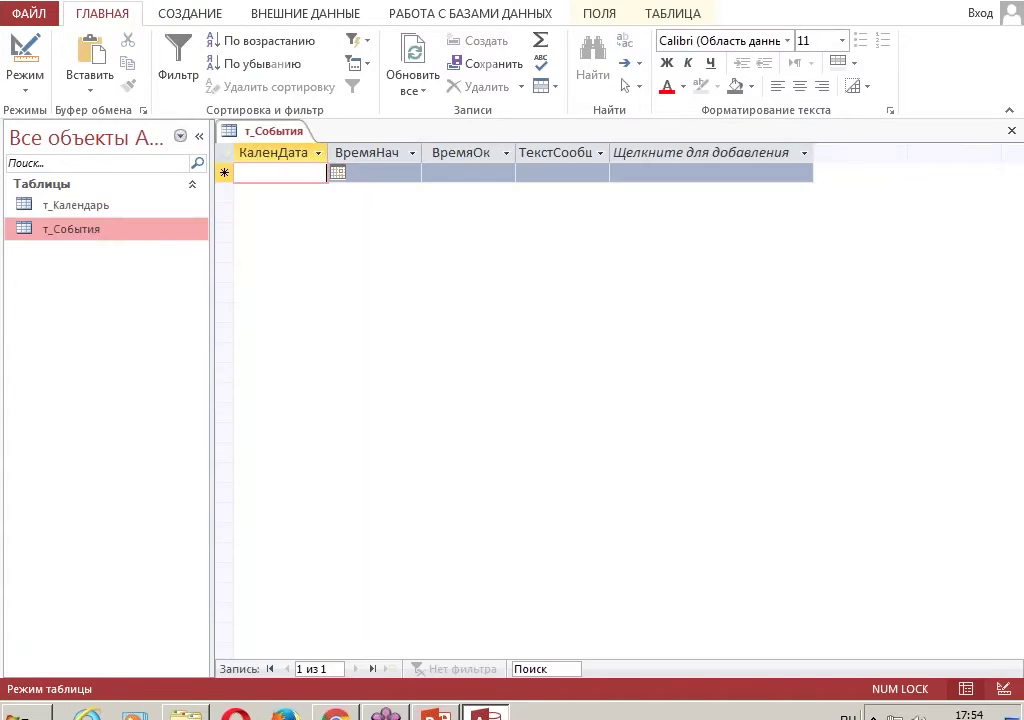
# - Start an event record in т_События with the date 16.01.2016 and the start time 10:00
pyautogui.click(339, 173)
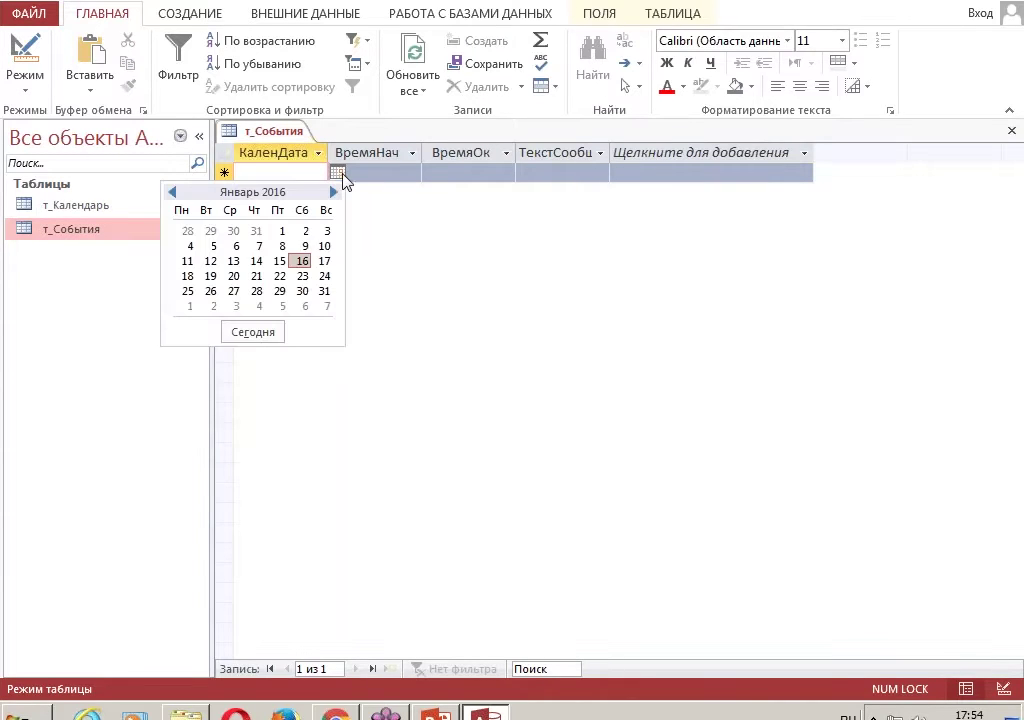
pyautogui.click(302, 261)
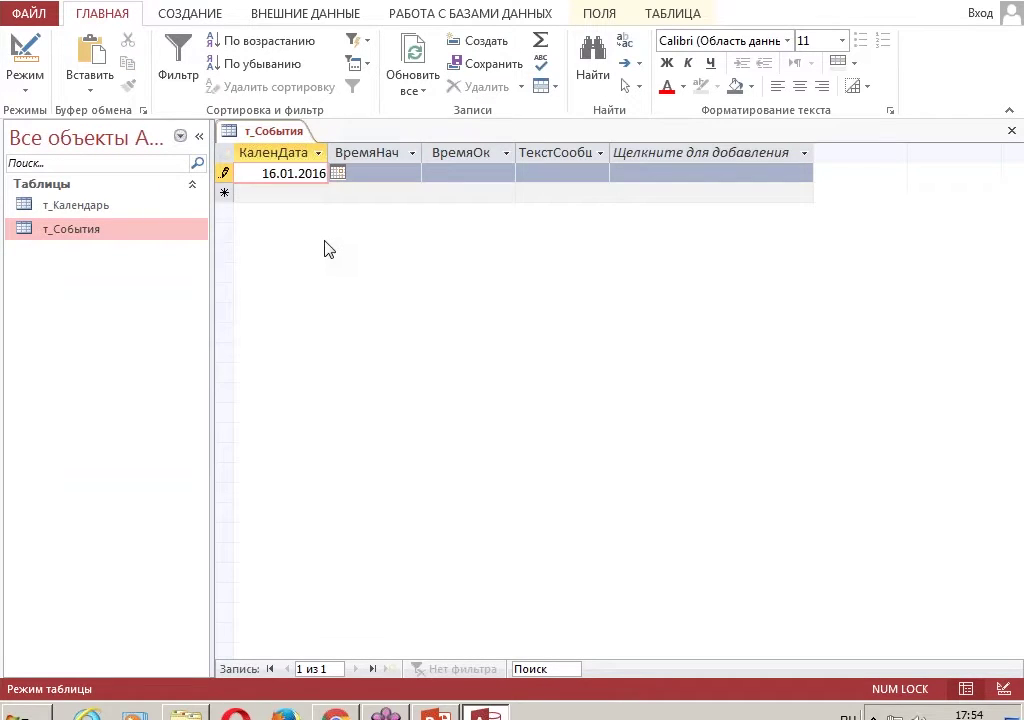
pyautogui.click(375, 170)
pyautogui.write('10')
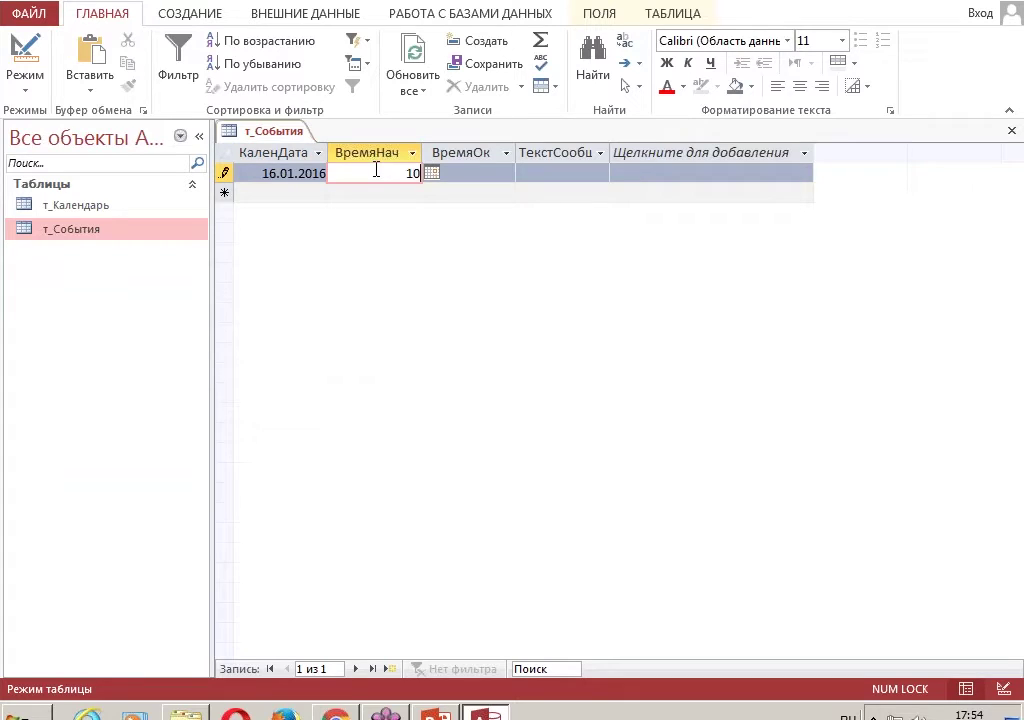
pyautogui.write('Ж')
pyautogui.press('BackSpace')
pyautogui.write(':00')
pyautogui.press('Tab')
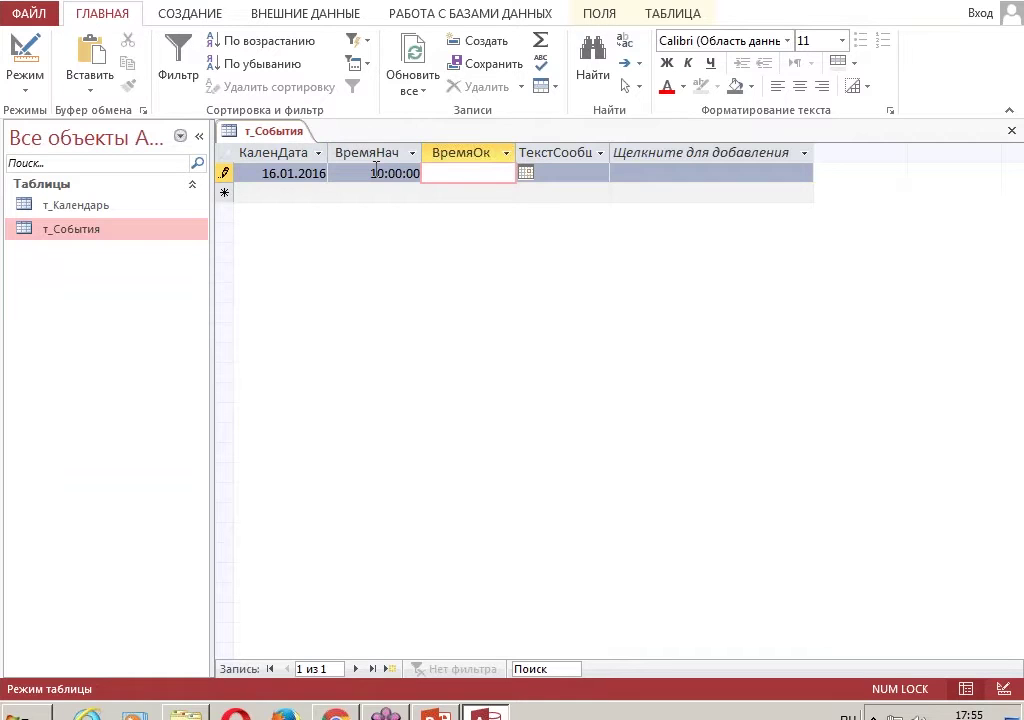
# - Complete the event record with the end time 11:00 and the message text Завтрак!, and commit it
pyautogui.write('11Ж')
pyautogui.press('BackSpace')
pyautogui.write(':00')
pyautogui.press('Tab')
pyautogui.write('Завтрак!')
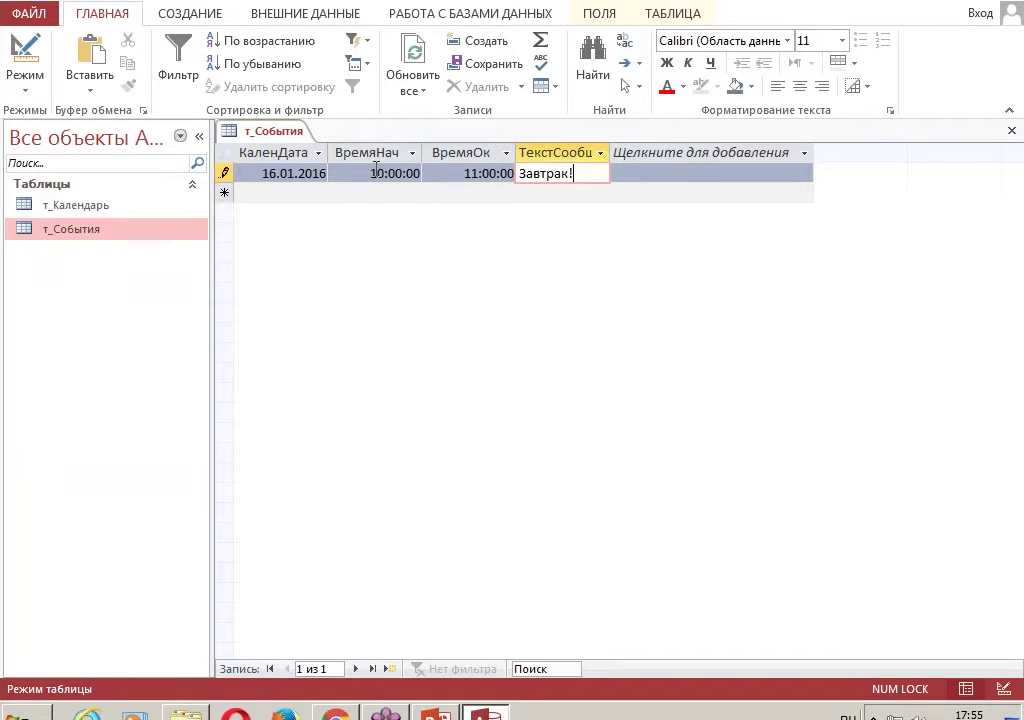
pyautogui.click(427, 191)
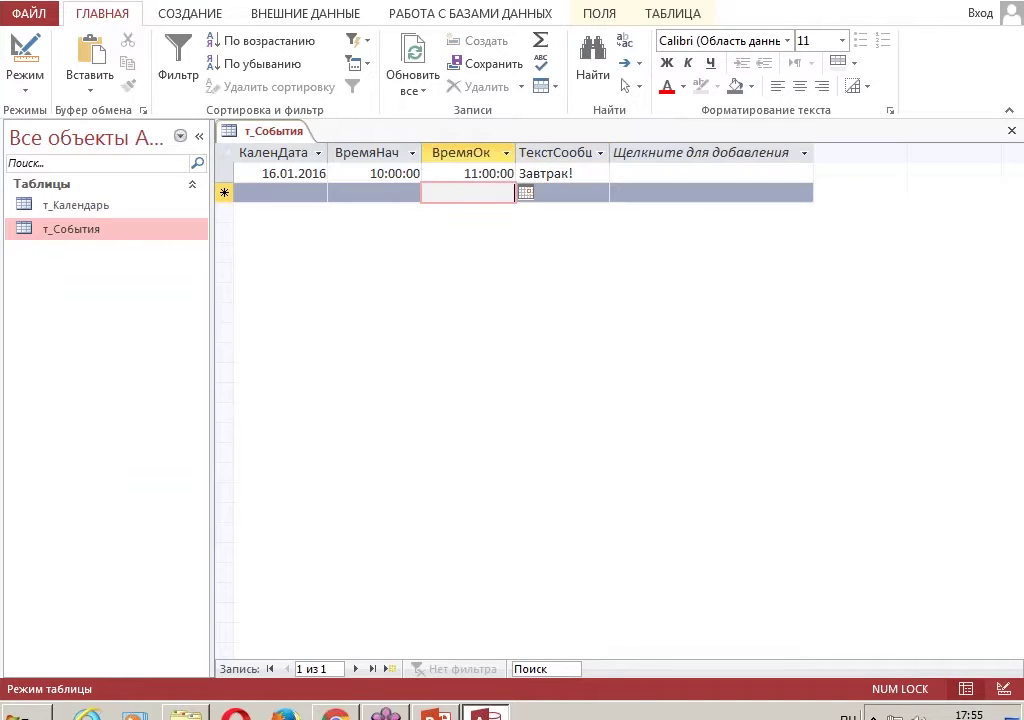
# - Open the т_Календарь table to view its records alongside т_События, and close it again
pyautogui.click(398, 194)
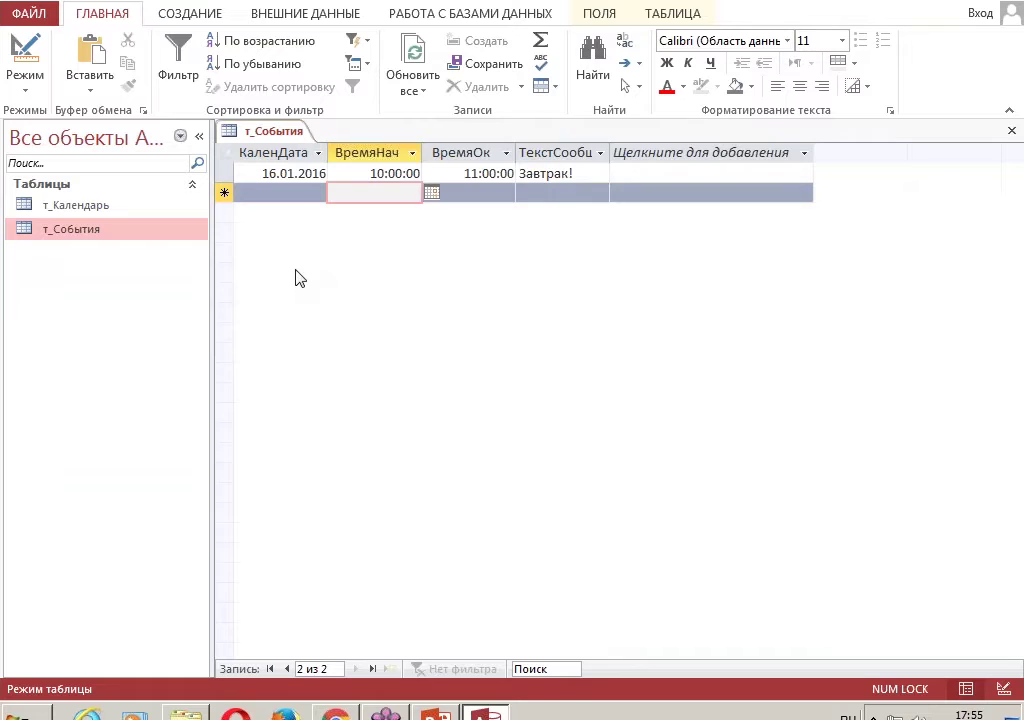
pyautogui.click(285, 192)
pyautogui.click(78, 207)
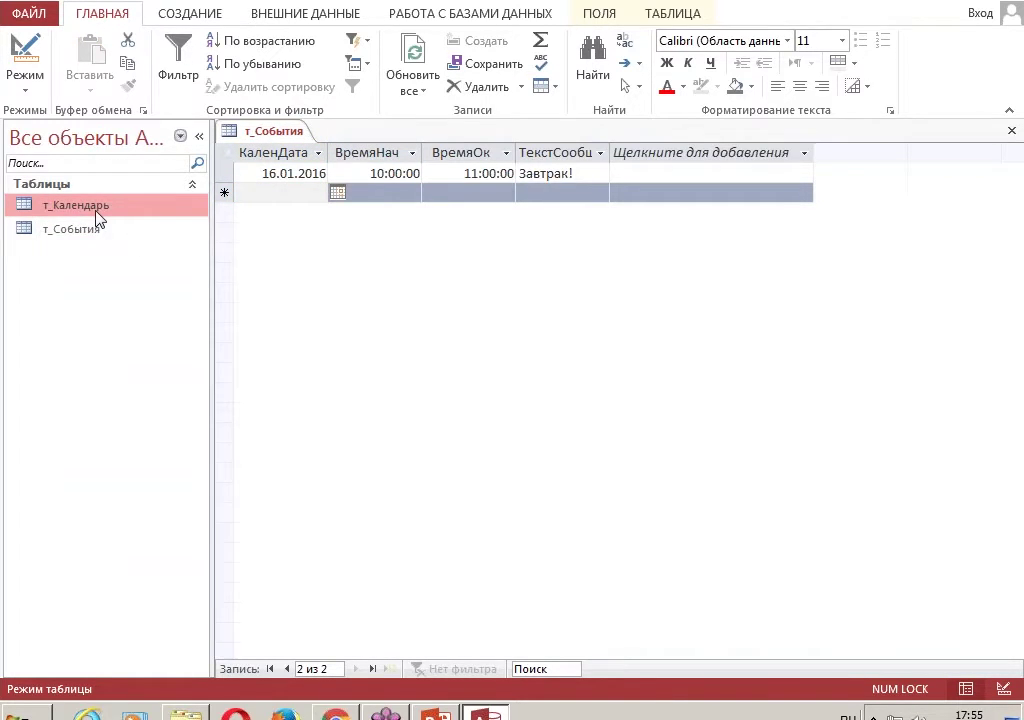
pyautogui.doubleClick(96, 208)
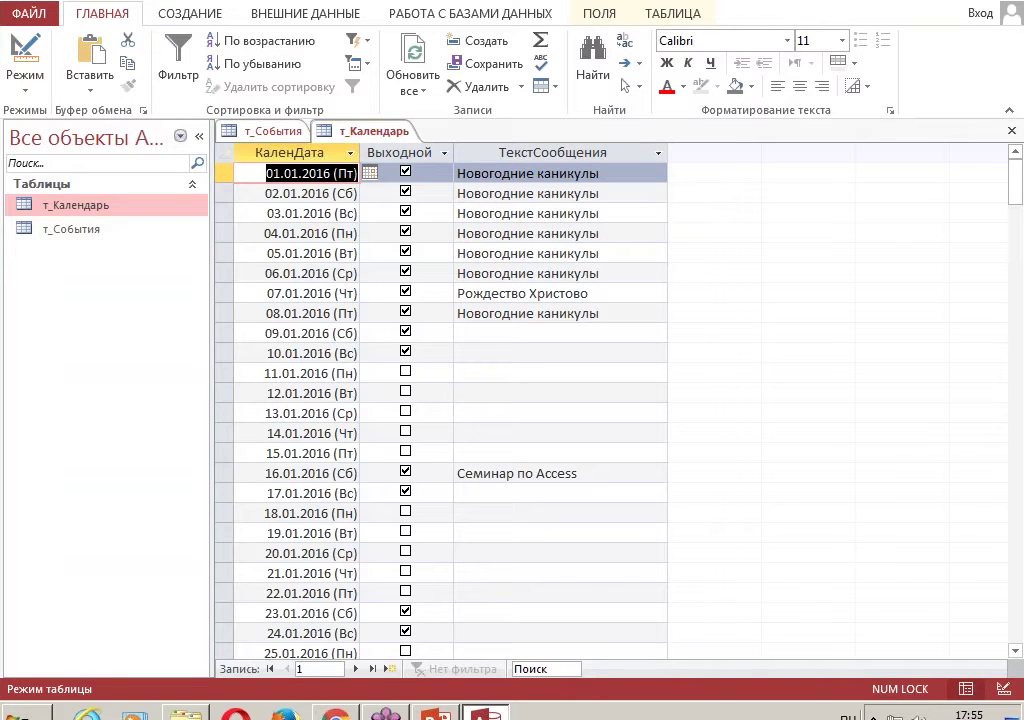
pyautogui.click(1011, 131)
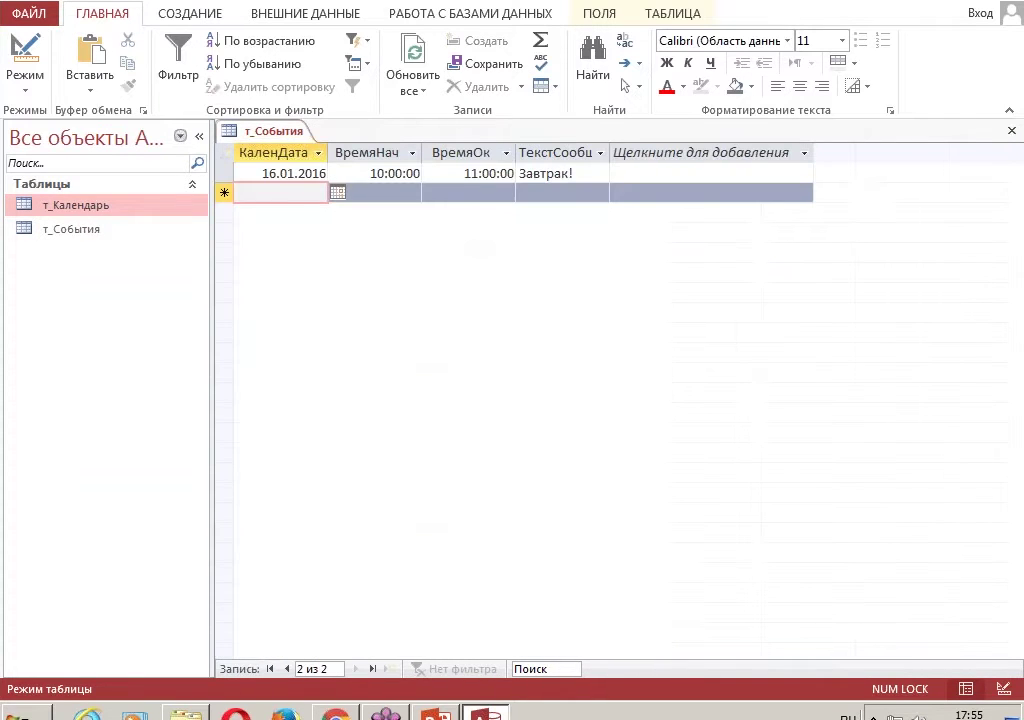
# - Close the т_События table and open the database's relationships layout (Схема данных)
pyautogui.click(450, 196)
pyautogui.click(376, 195)
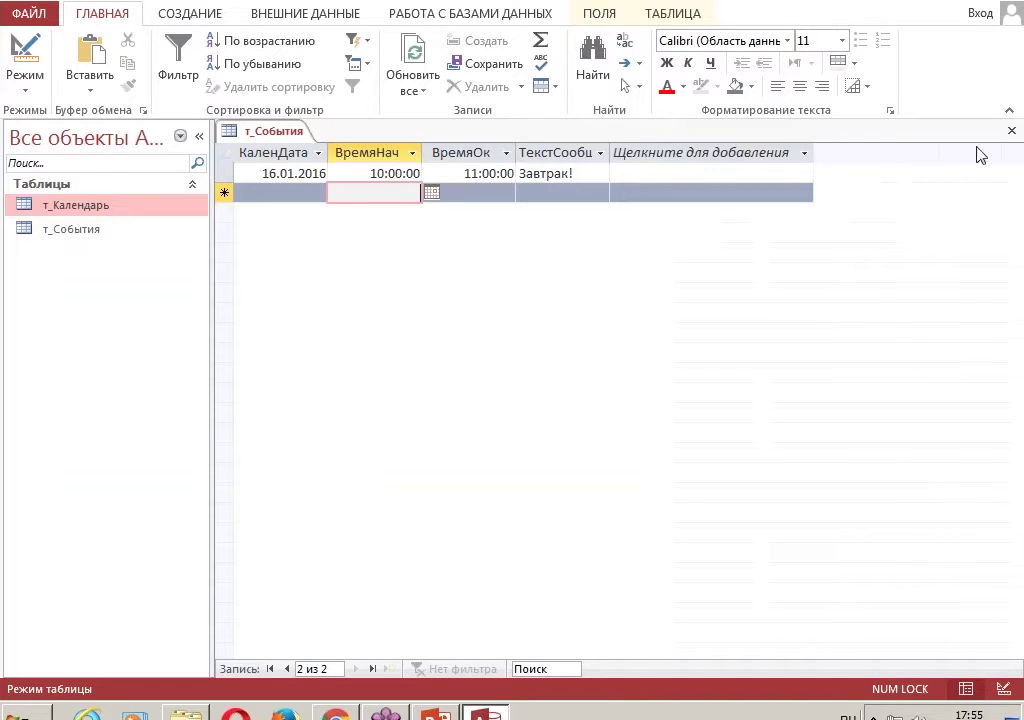
pyautogui.click(1012, 131)
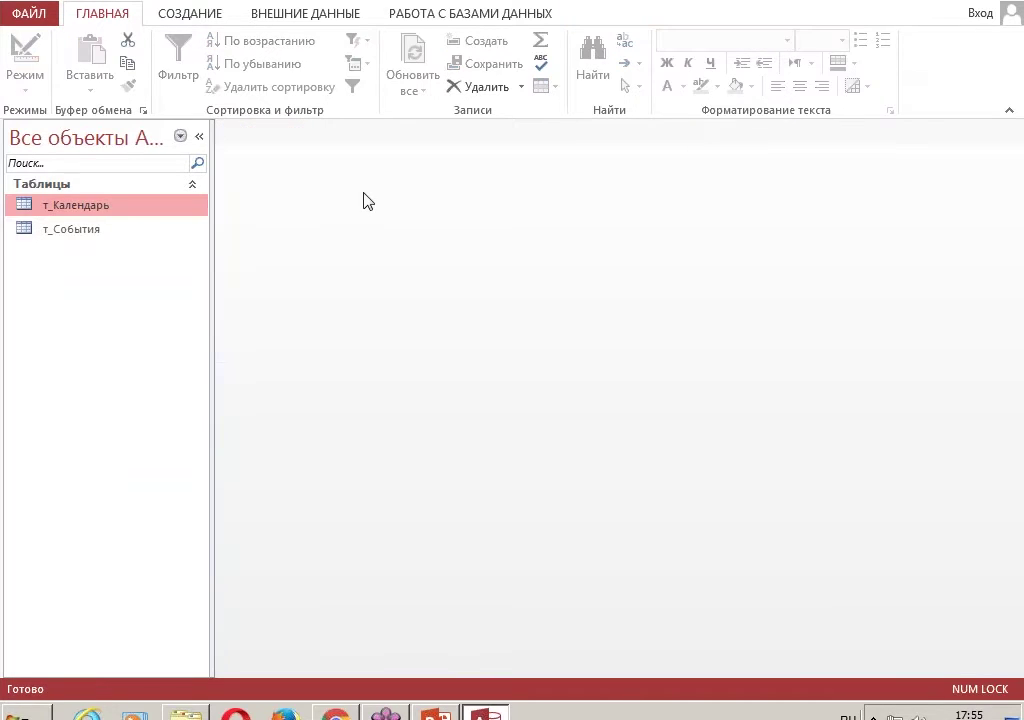
pyautogui.click(497, 18)
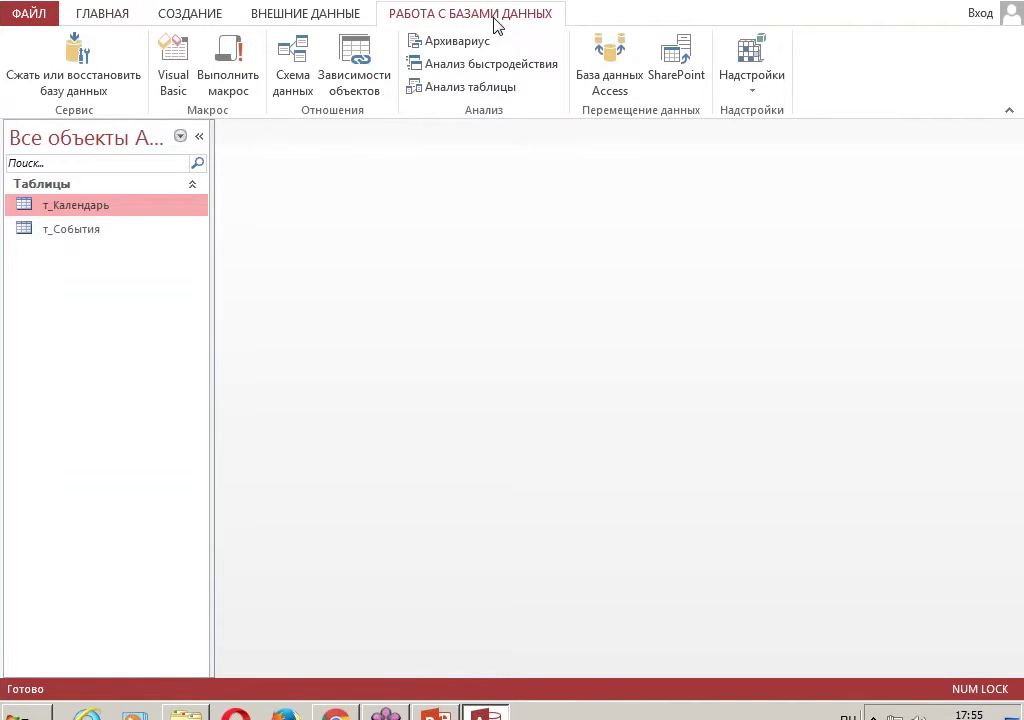
pyautogui.click(290, 83)
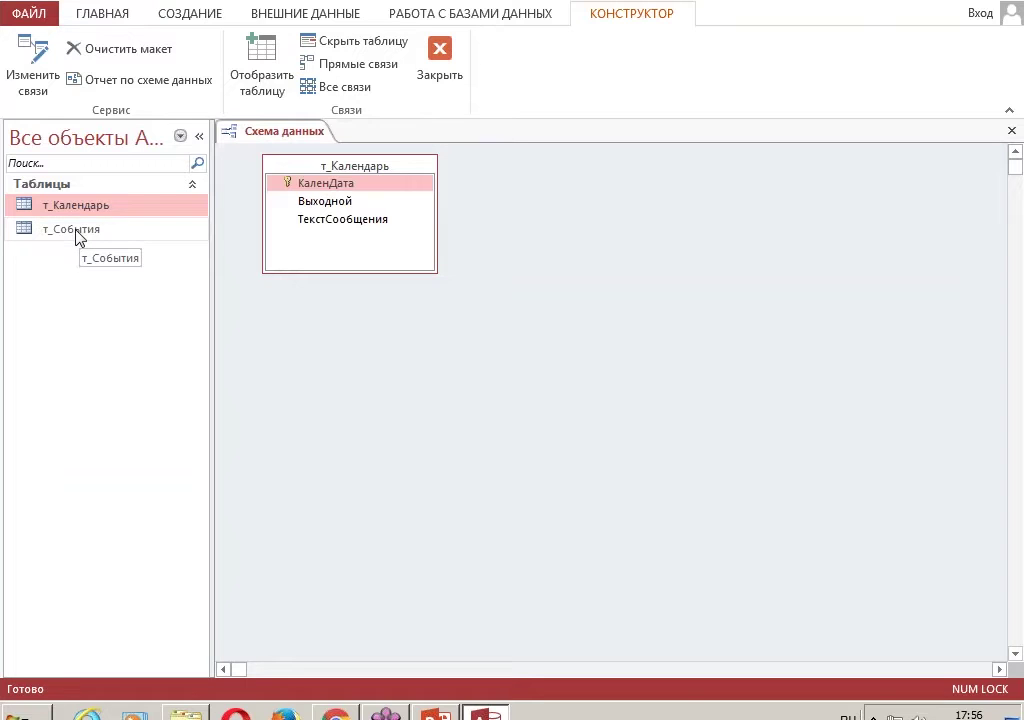
# - Add т_События to the relationships layout, link КаленДата in т_Календарь to КаленДата in т_События, and close the layout
pyautogui.moveTo(78, 238); pyautogui.dragTo(565, 220)
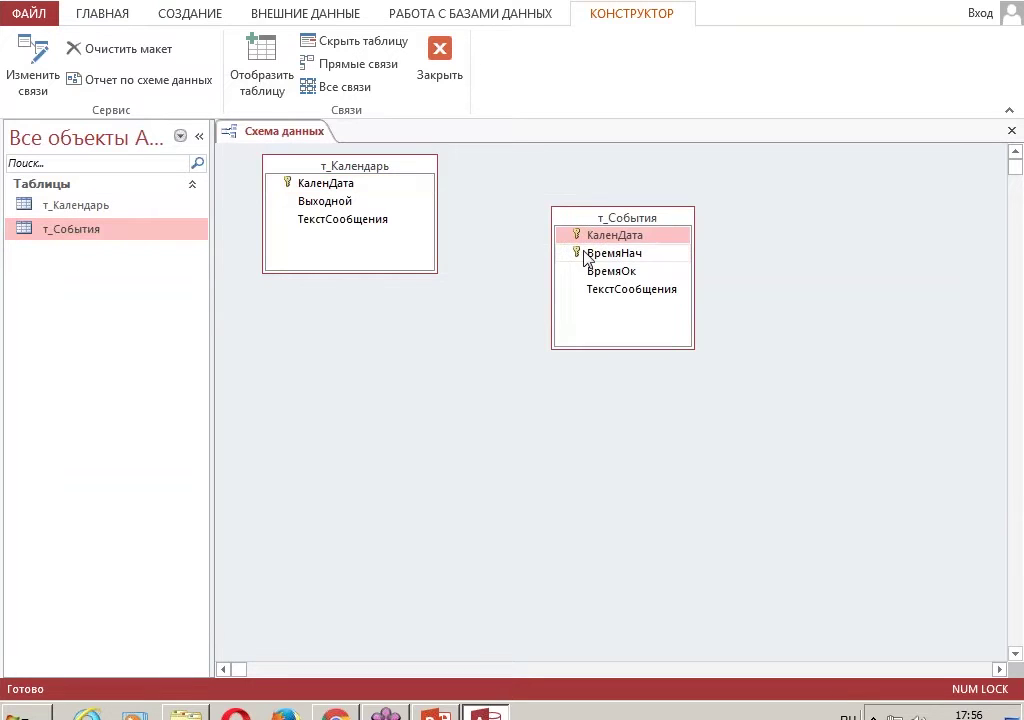
pyautogui.moveTo(333, 196); pyautogui.dragTo(588, 236)
pyautogui.click(716, 180)
pyautogui.moveTo(580, 216); pyautogui.dragTo(575, 197)
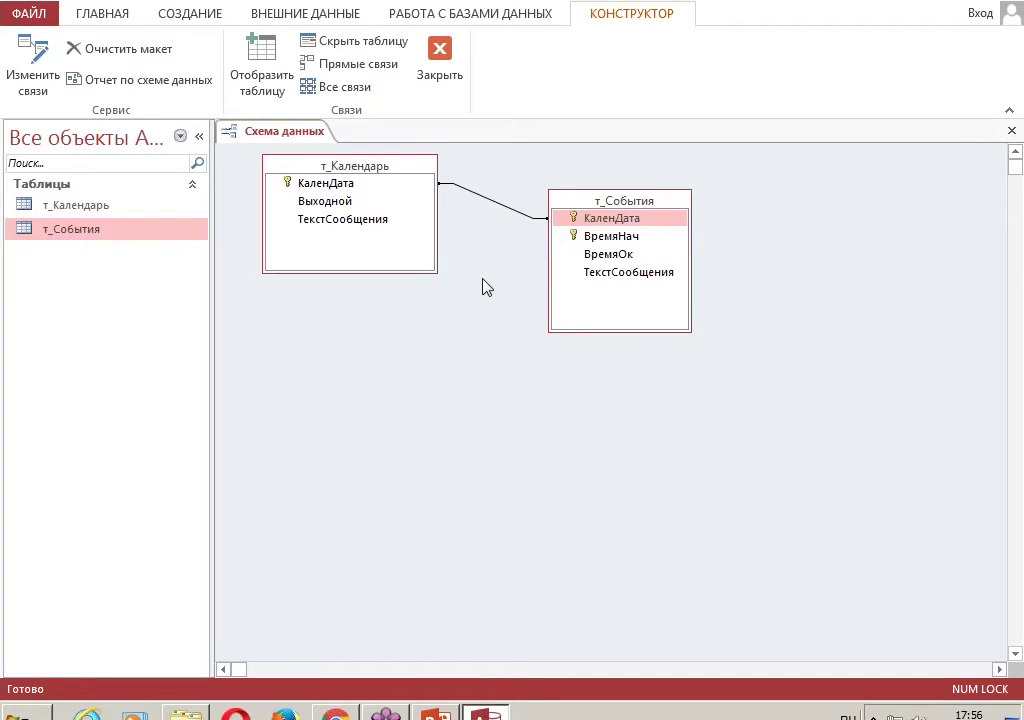
pyautogui.click(352, 187)
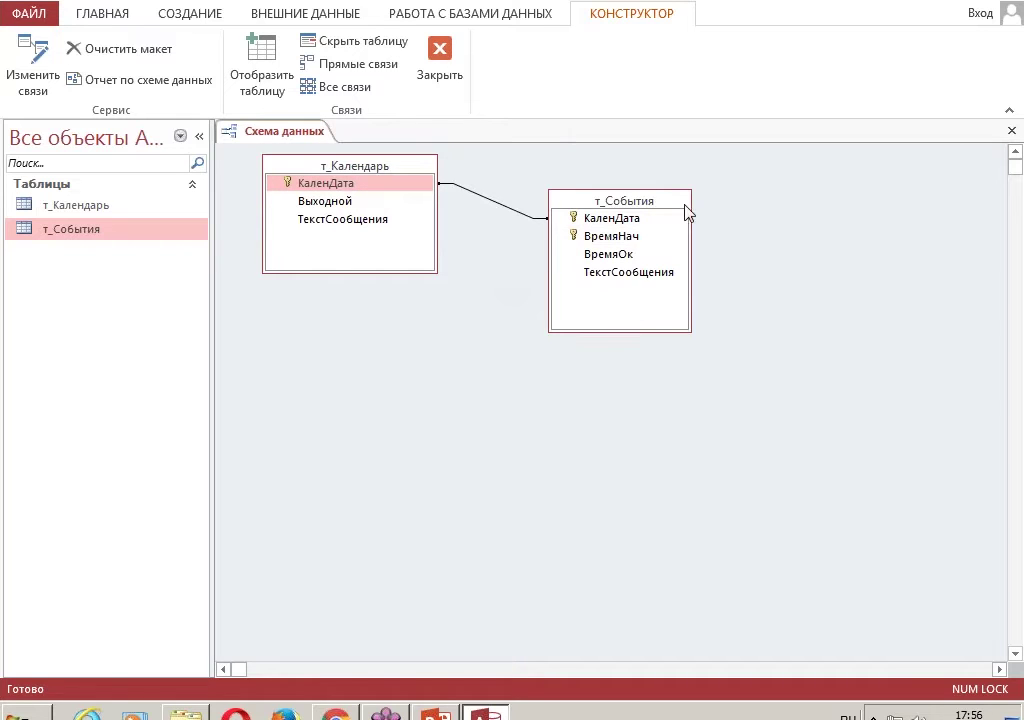
pyautogui.click(1011, 134)
pyautogui.click(425, 394)
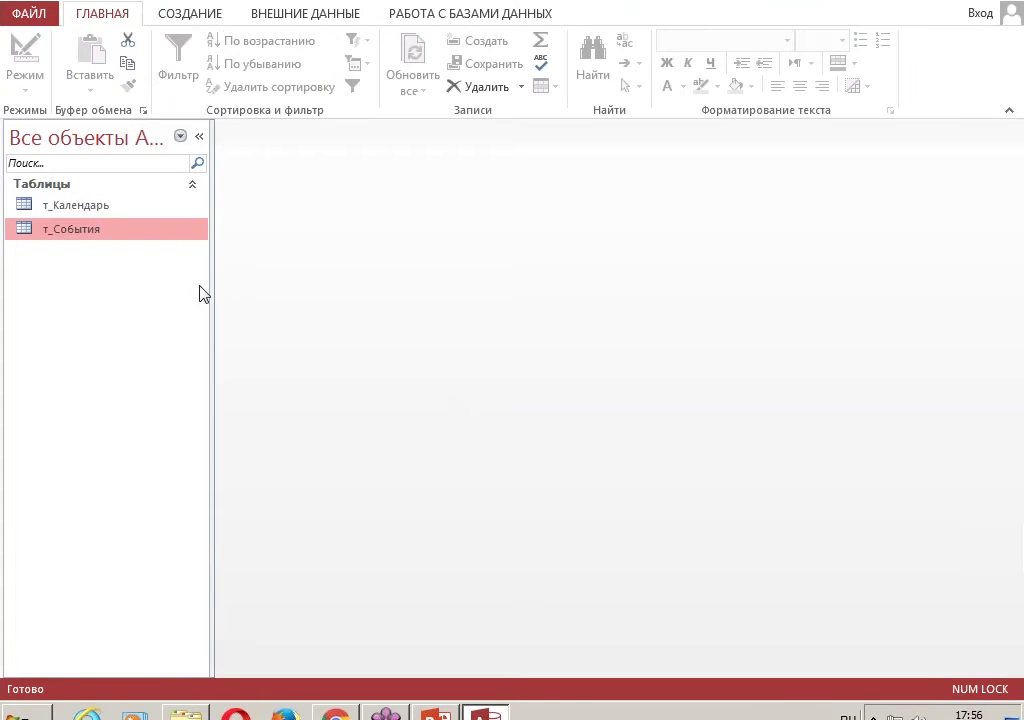
# - Open т_Календарь in Datasheet view and expand the related events of 16.01.2016
pyautogui.doubleClick(103, 207)
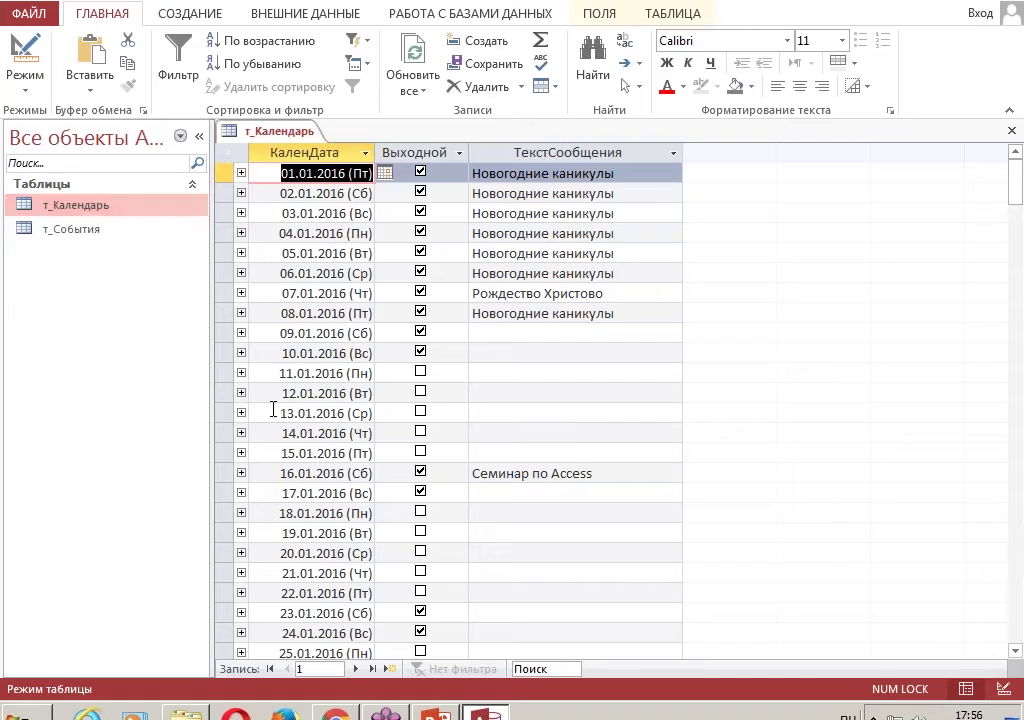
pyautogui.click(241, 453)
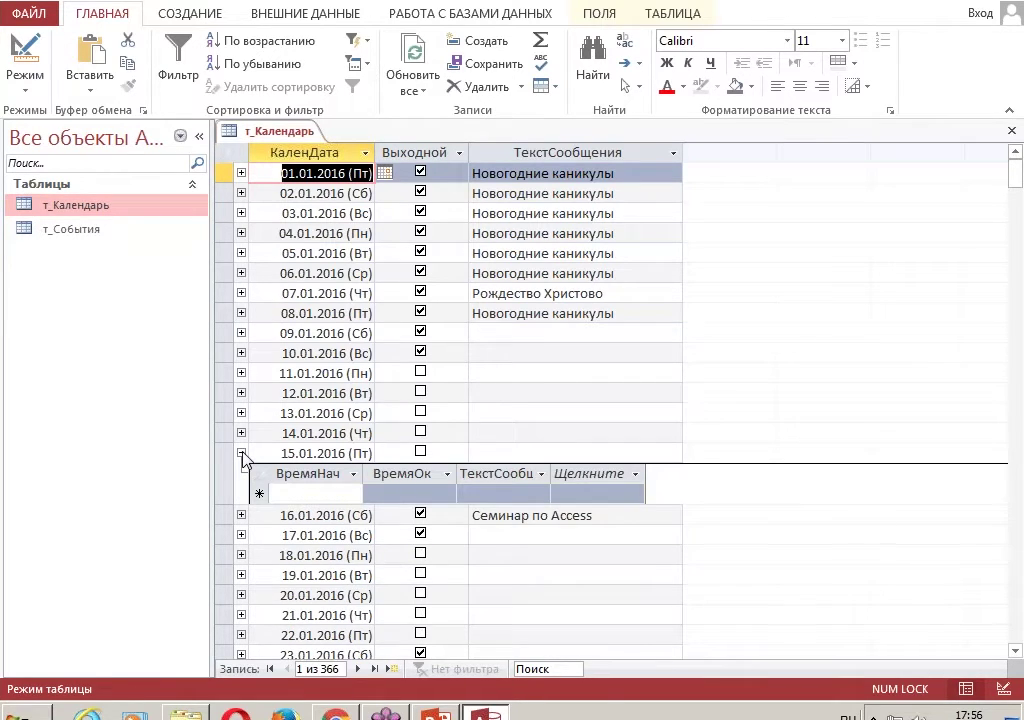
pyautogui.click(241, 453)
pyautogui.click(241, 473)
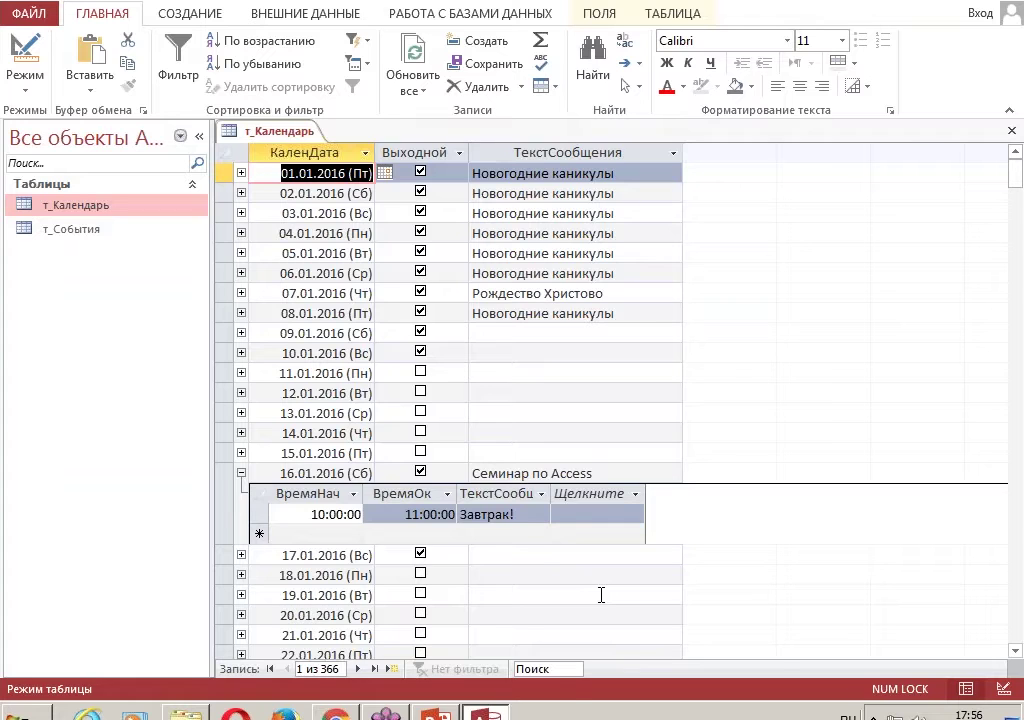
# - Add an event under 16.01.2016 from 17:30 to 17:35 with the message text Начало семинара!
pyautogui.click(310, 533)
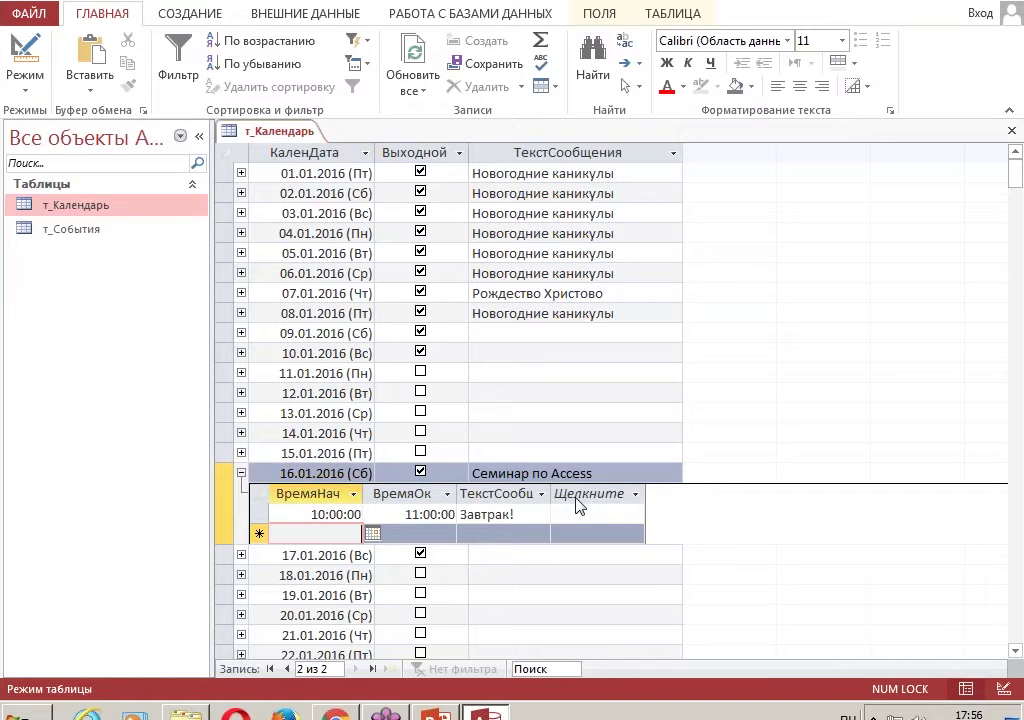
pyautogui.write('17')
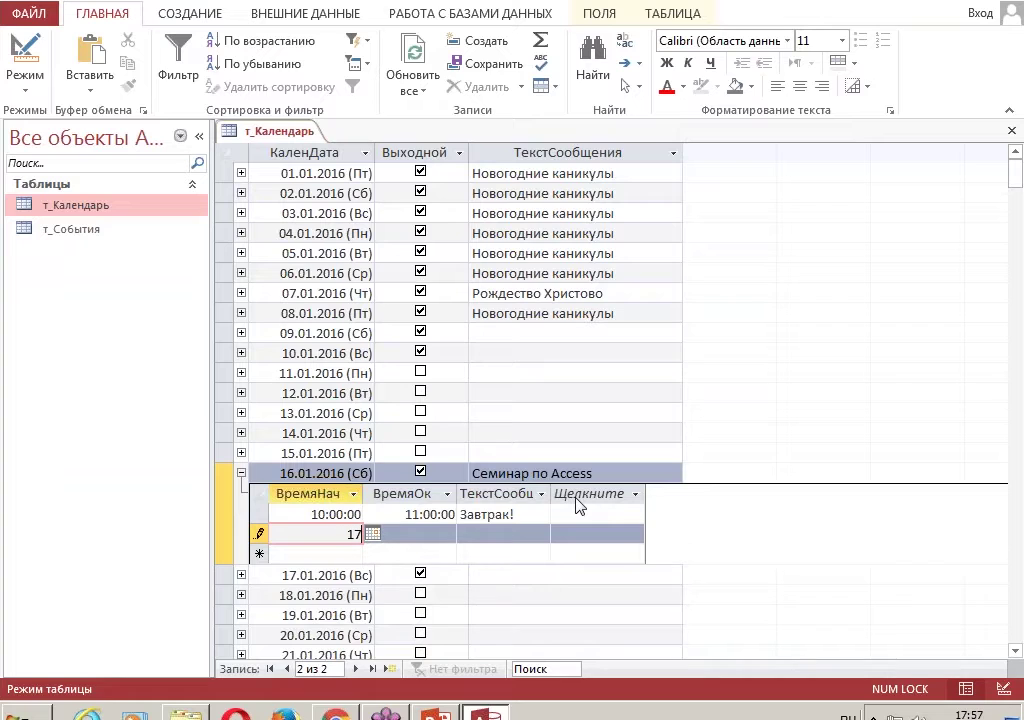
pyautogui.write(':30')
pyautogui.click(430, 532)
pyautogui.write('17Ж')
pyautogui.press('BackSpace')
pyautogui.write(':35')
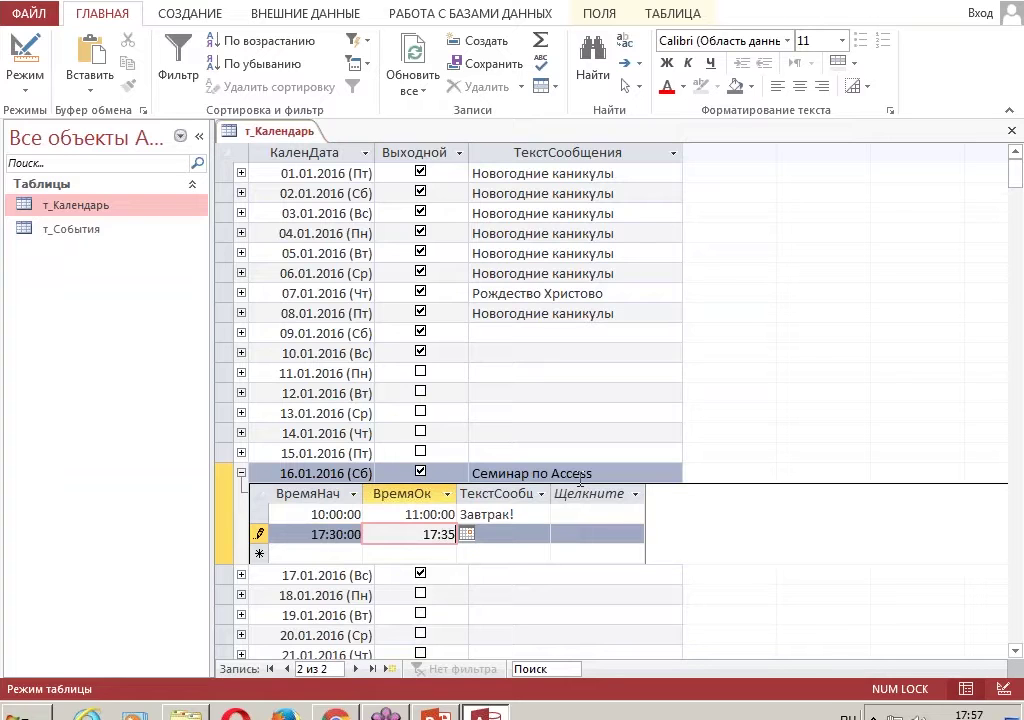
pyautogui.press('Tab')
pyautogui.write('Начало семинара')
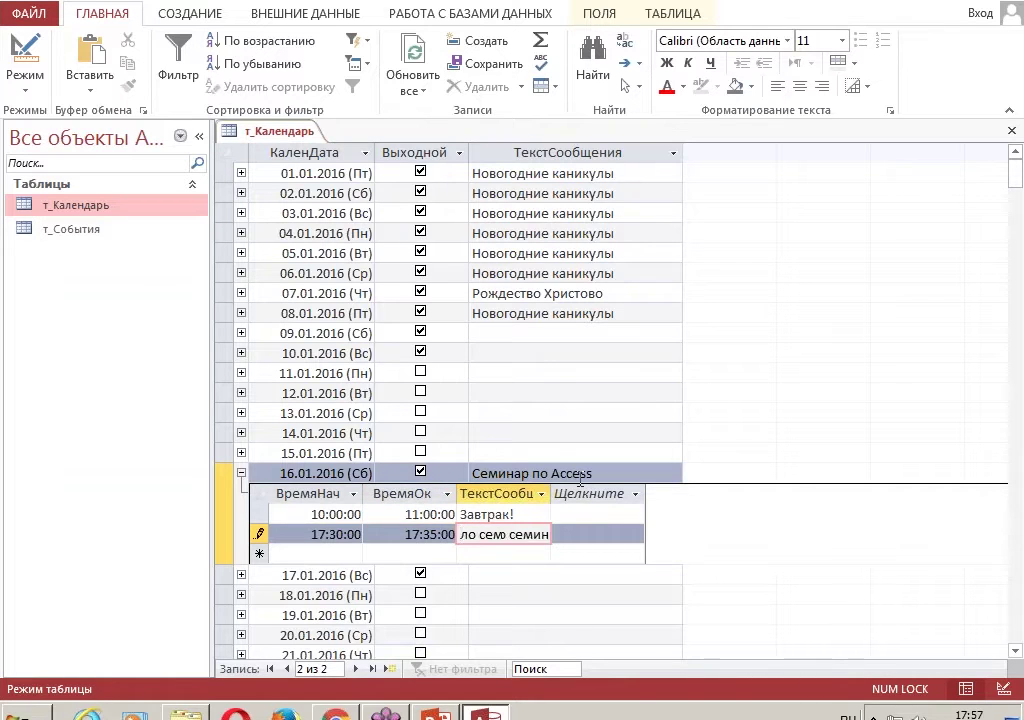
pyautogui.press('Tab')
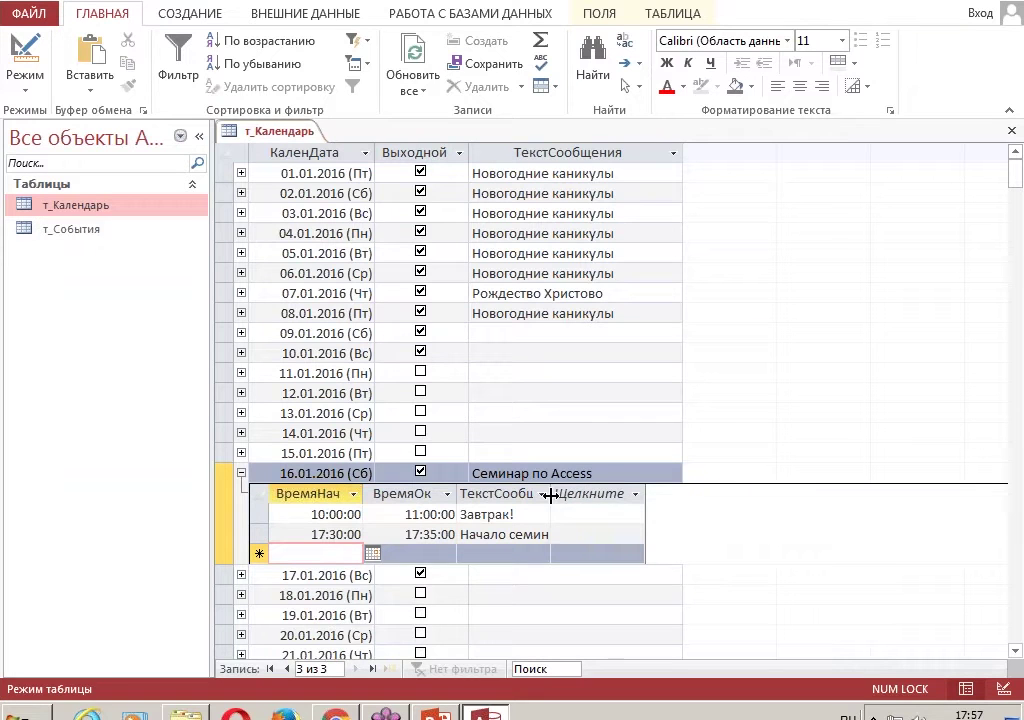
# - Widen the ТекстСообщения column of the events and add an event from 17:35 to 18:30 with the text Семинар
pyautogui.click(583, 493)
pyautogui.click(320, 549)
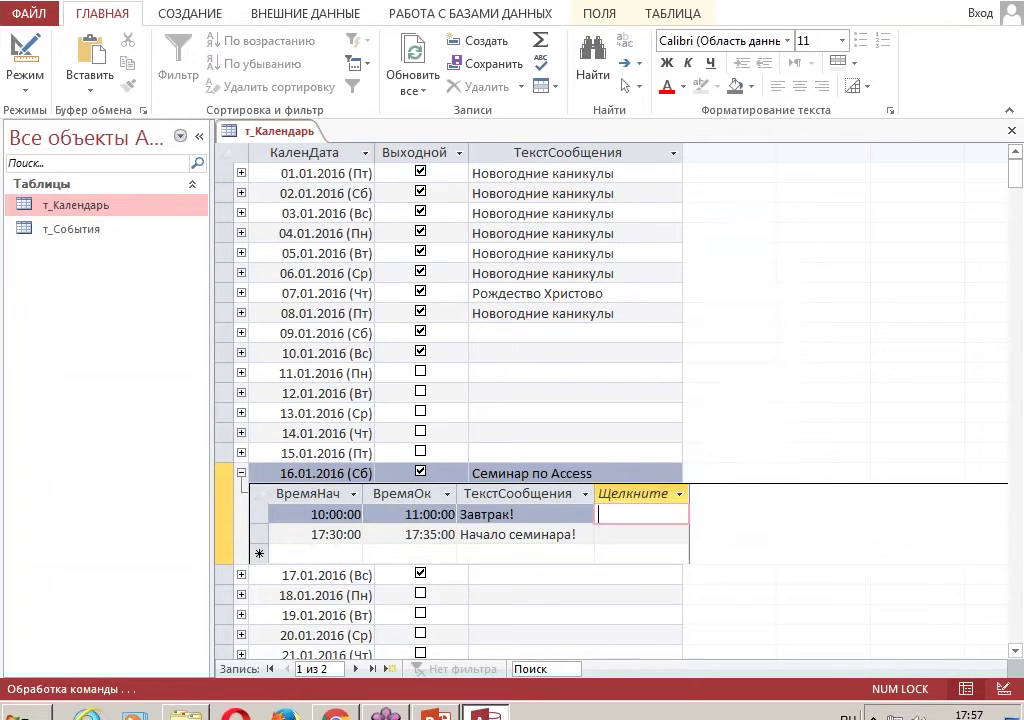
pyautogui.click(315, 551)
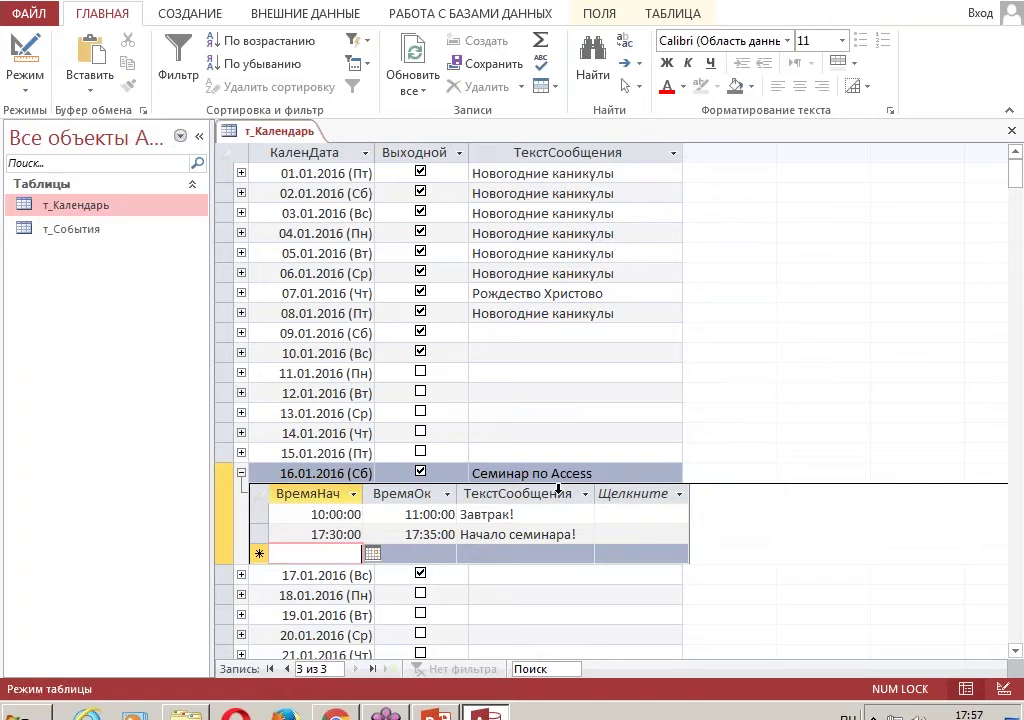
pyautogui.write('17')
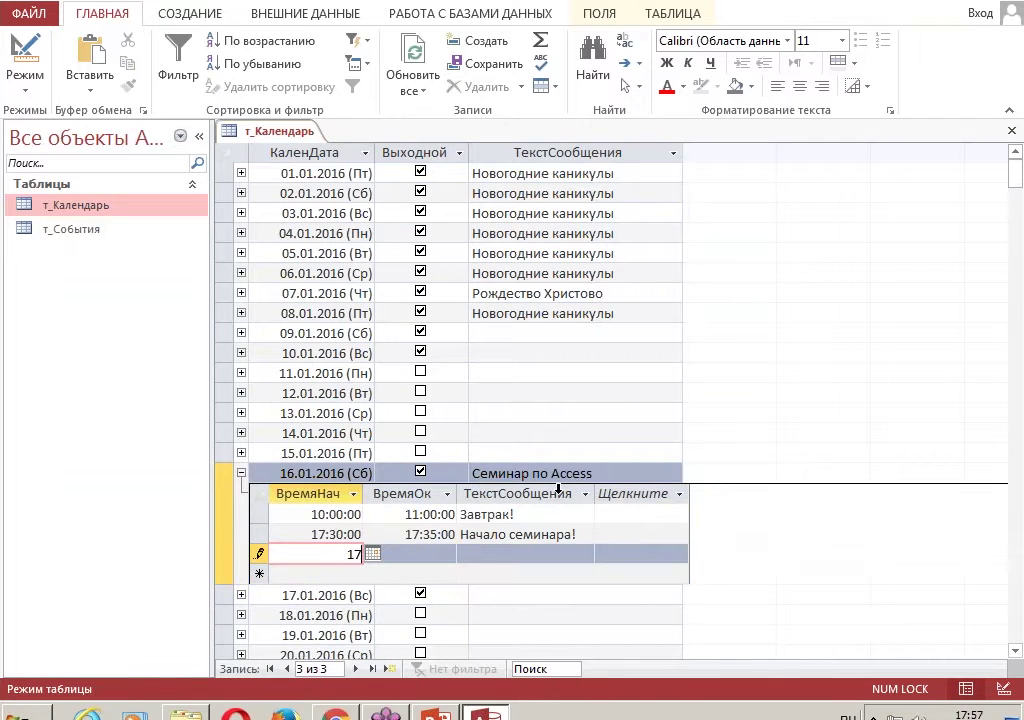
pyautogui.write(':35')
pyautogui.press('Tab')
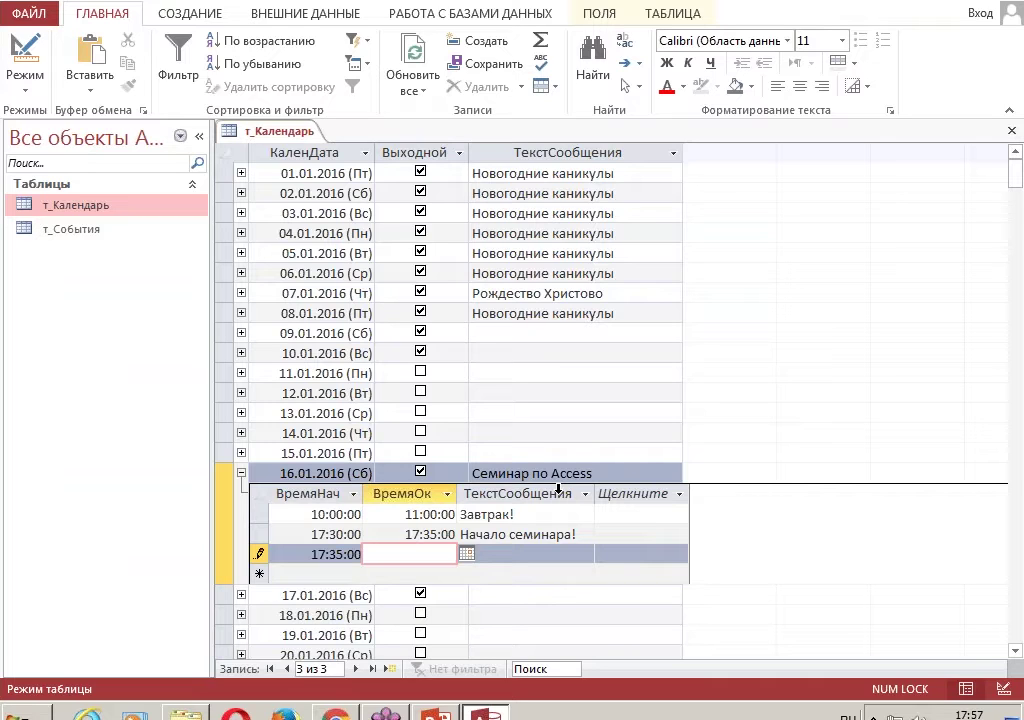
pyautogui.write('18:30:00')
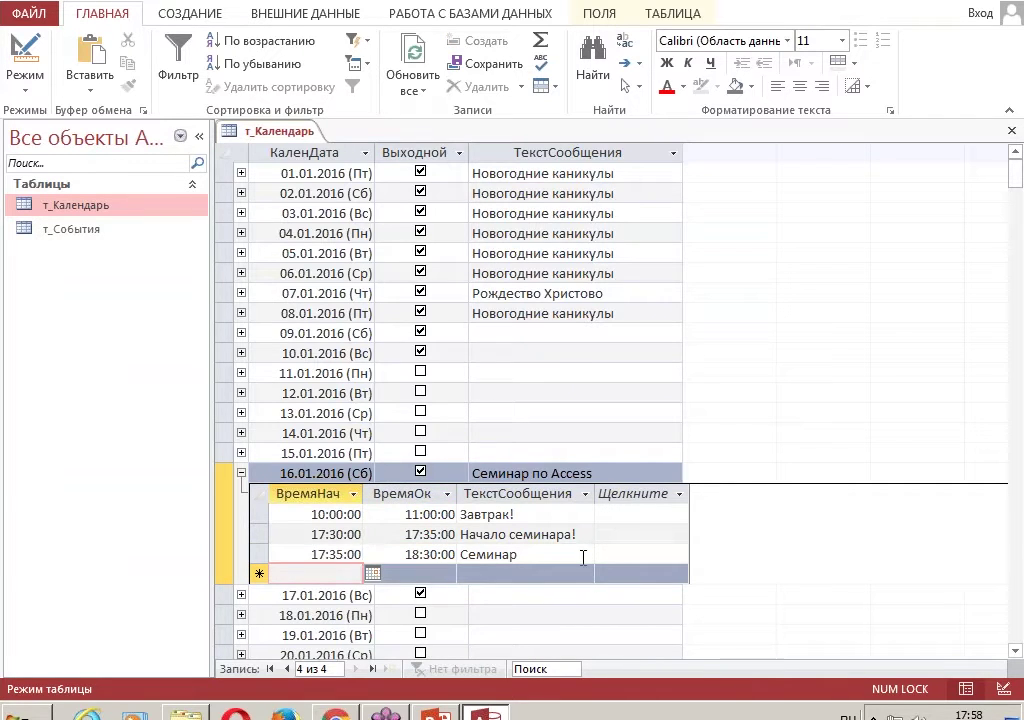
# - Add an event under 16.01.2016 from 18:30 to 19:00 with the message text Обсуждение
pyautogui.write('18:30')
pyautogui.press('Tab')
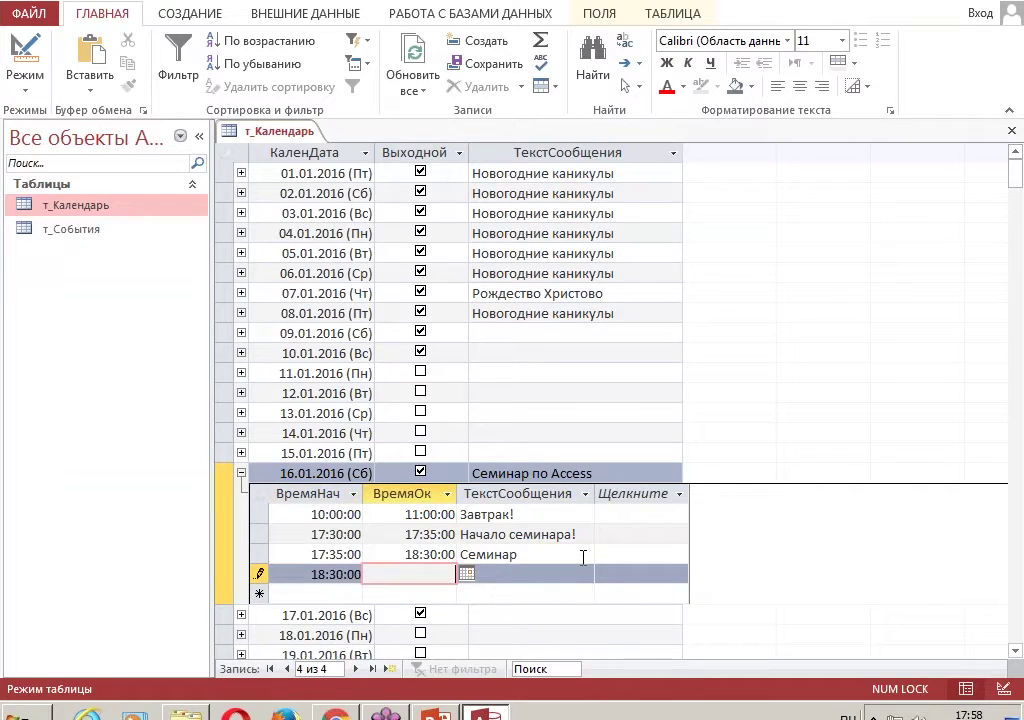
pyautogui.write('19')
pyautogui.write(':00')
pyautogui.press('Tab')
pyautogui.write('Обсуждение')
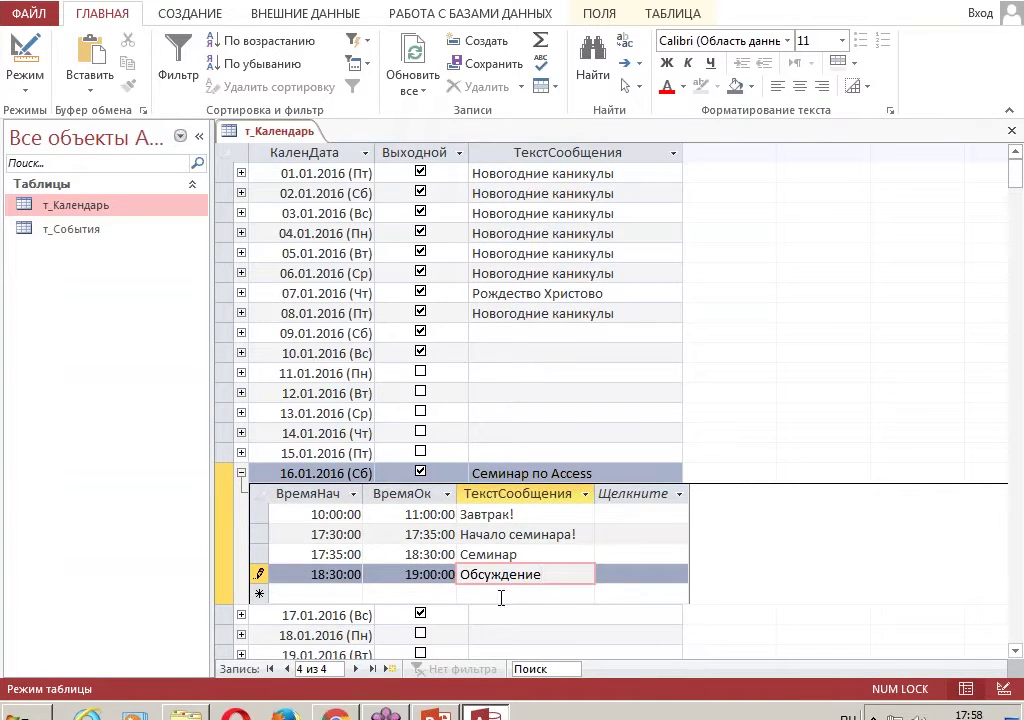
# - Commit the Обсуждение event and start another event under 16.01.2016 with the start time 19:00
pyautogui.click(338, 596)
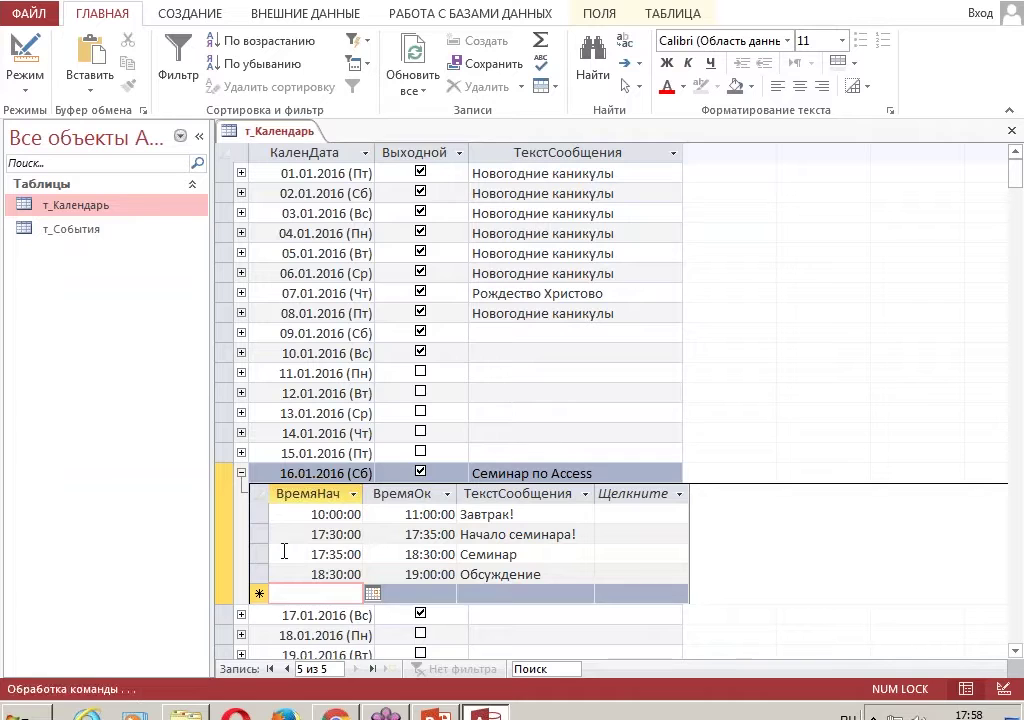
pyautogui.write('19Ж')
pyautogui.press('BackSpace')
pyautogui.write(':')
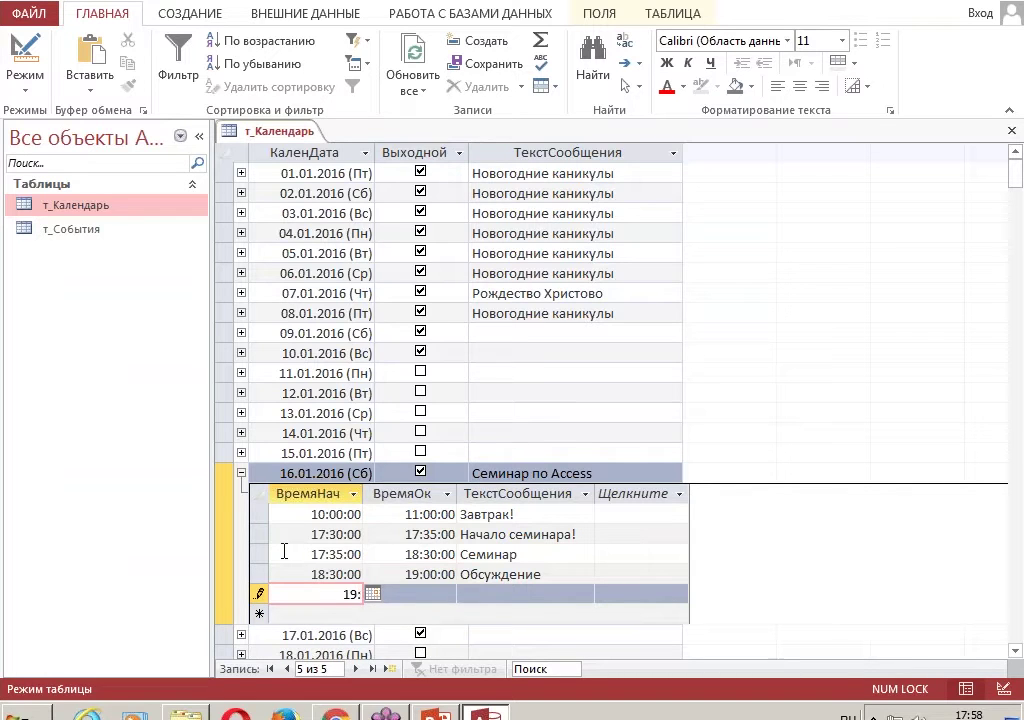
pyautogui.write('00')
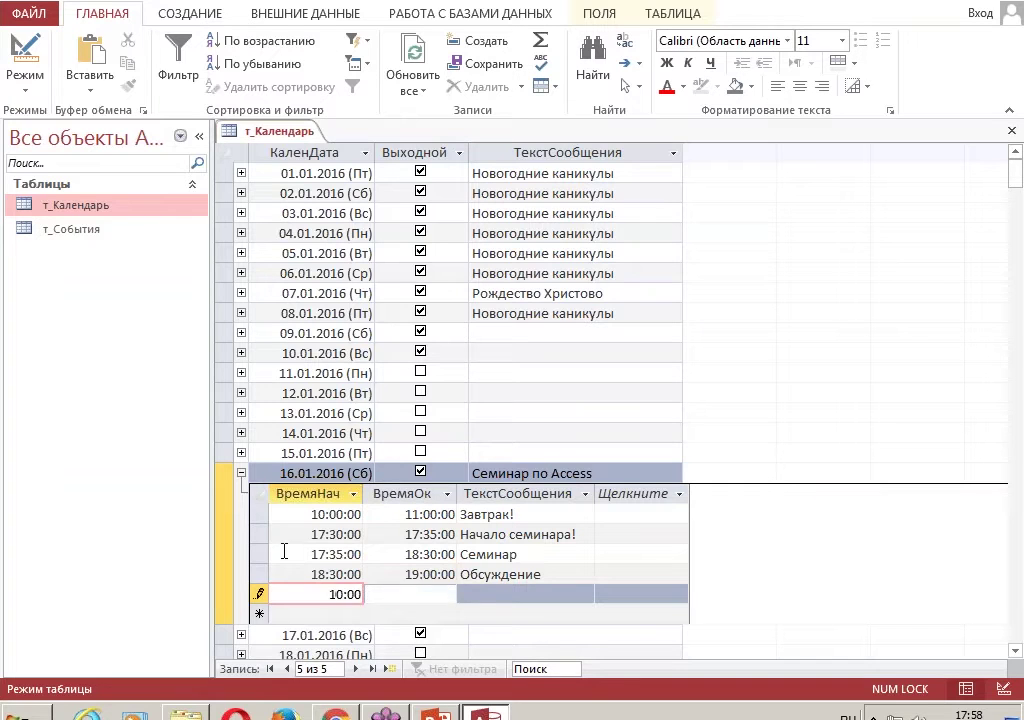
pyautogui.press('Tab')
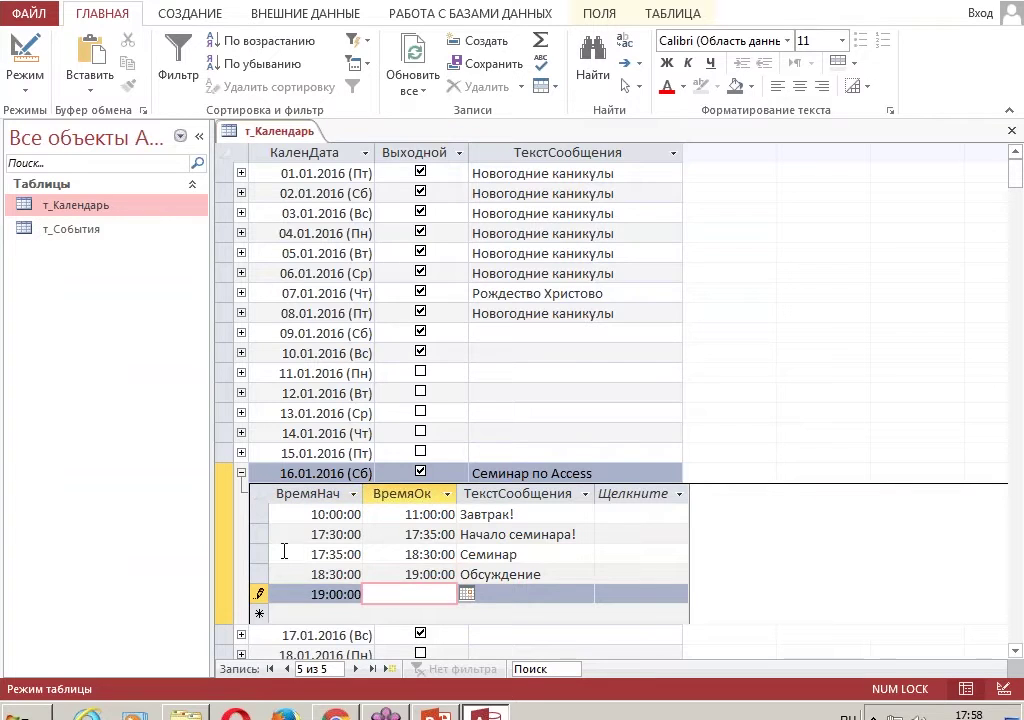
# - Complete the event with the end time 23:59:59 and the text Окончание семинара!, and widen the ТекстСообщения column to fit
pyautogui.write('23Ж5')
pyautogui.write('9Ж')
pyautogui.write('59')
pyautogui.press('BackSpace')
pyautogui.press('BackSpace')
pyautogui.press('BackSpace')
pyautogui.press('BackSpace')
pyautogui.press('BackSpace')
pyautogui.press('BackSpace')
pyautogui.write(':59')
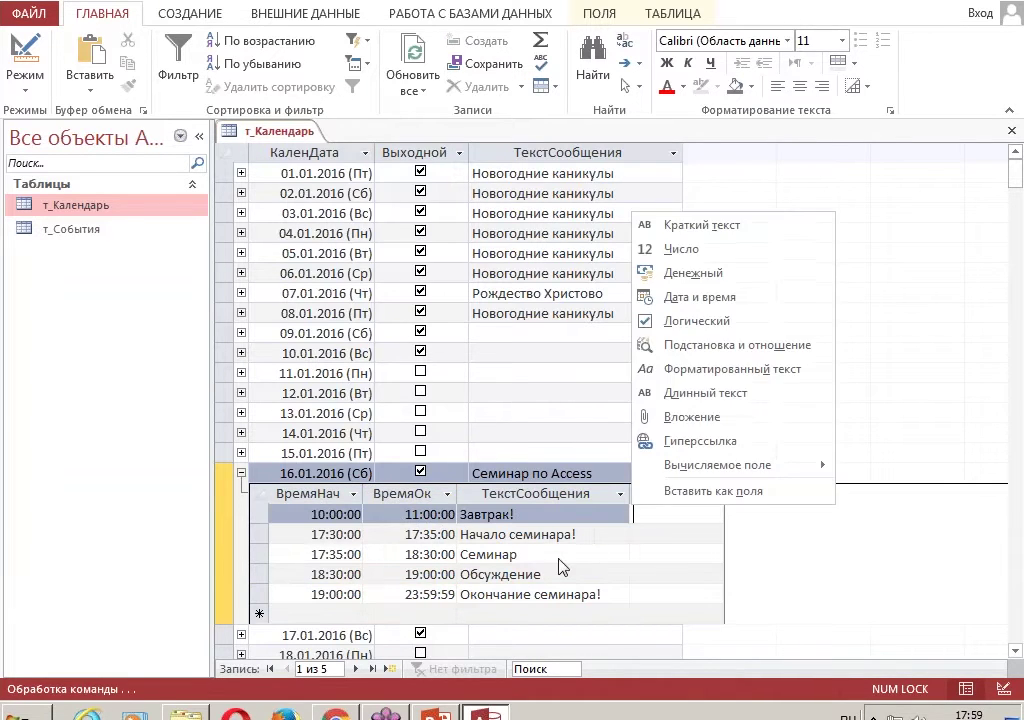
pyautogui.press('Escape')
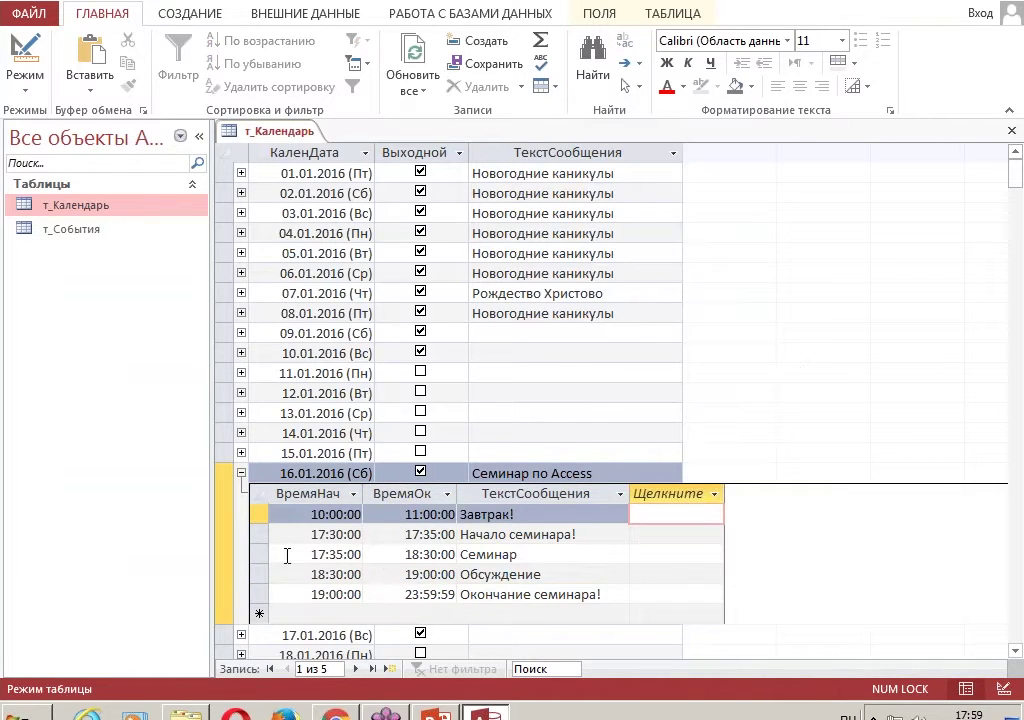
# - Select the Завтрак! event record under 16.01.2016 and step down through the events to the Семинар record
pyautogui.click(287, 555)
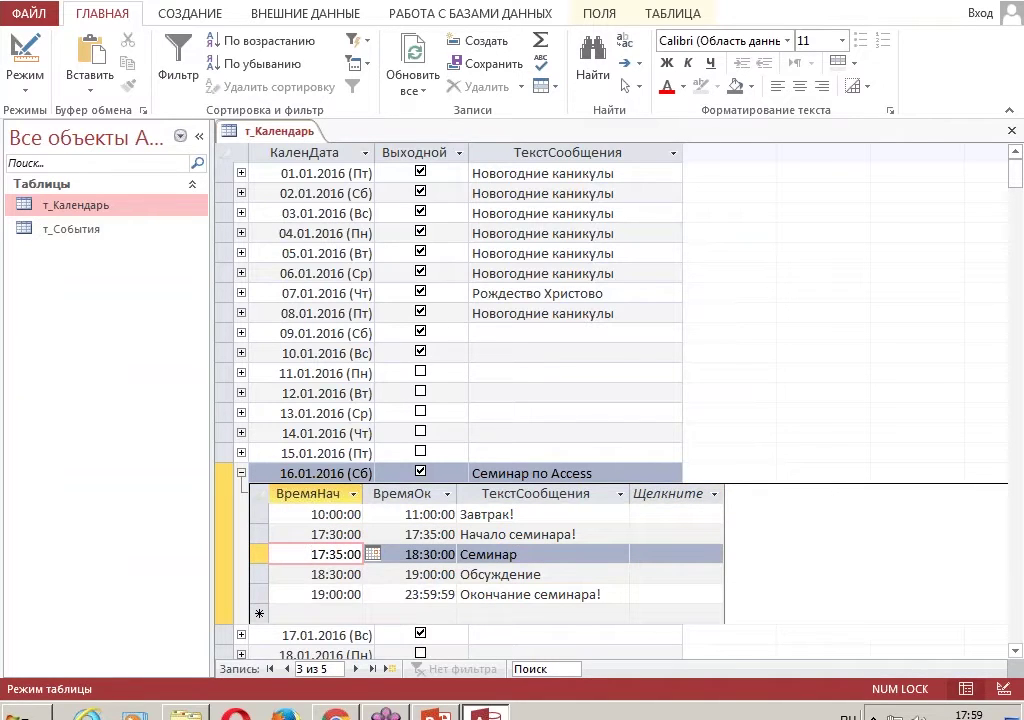
pyautogui.click(259, 514)
pyautogui.press('Down')
pyautogui.press('Down')
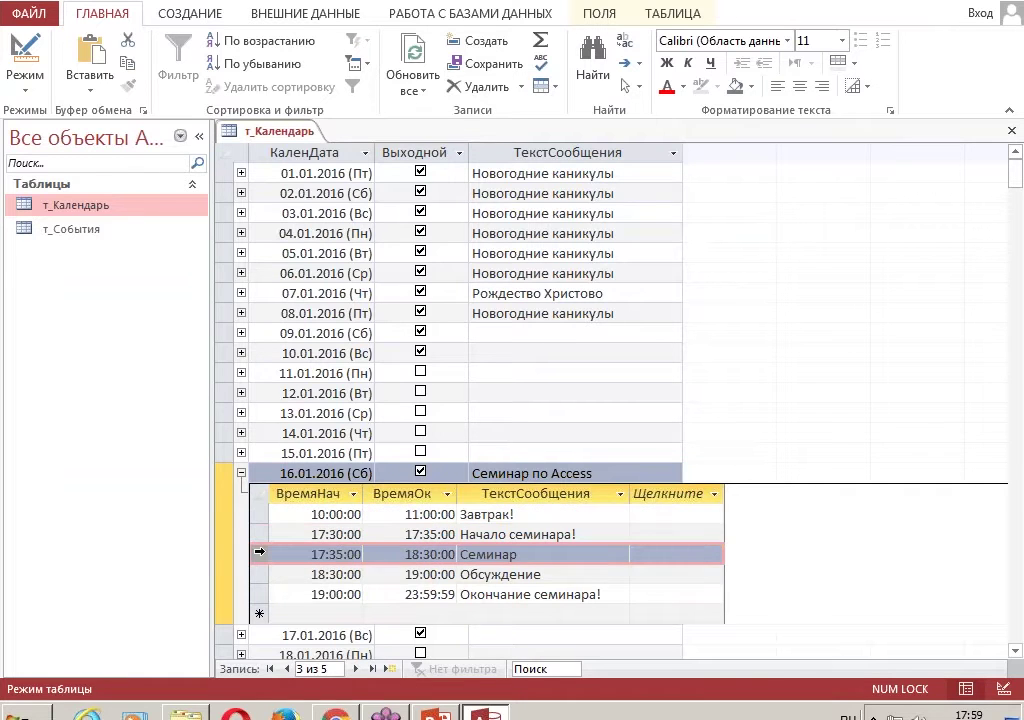
# - Collapse the events under 16.01.2016 and close the т_Календарь table, saving the layout changes to т_События
pyautogui.press('Down')
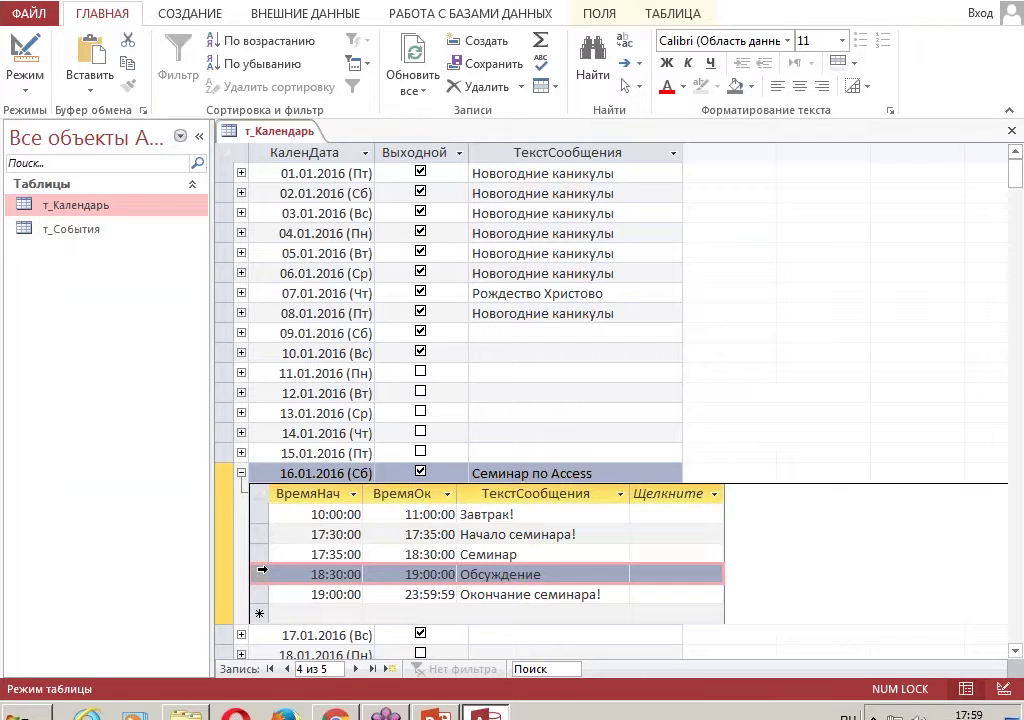
pyautogui.press('Up')
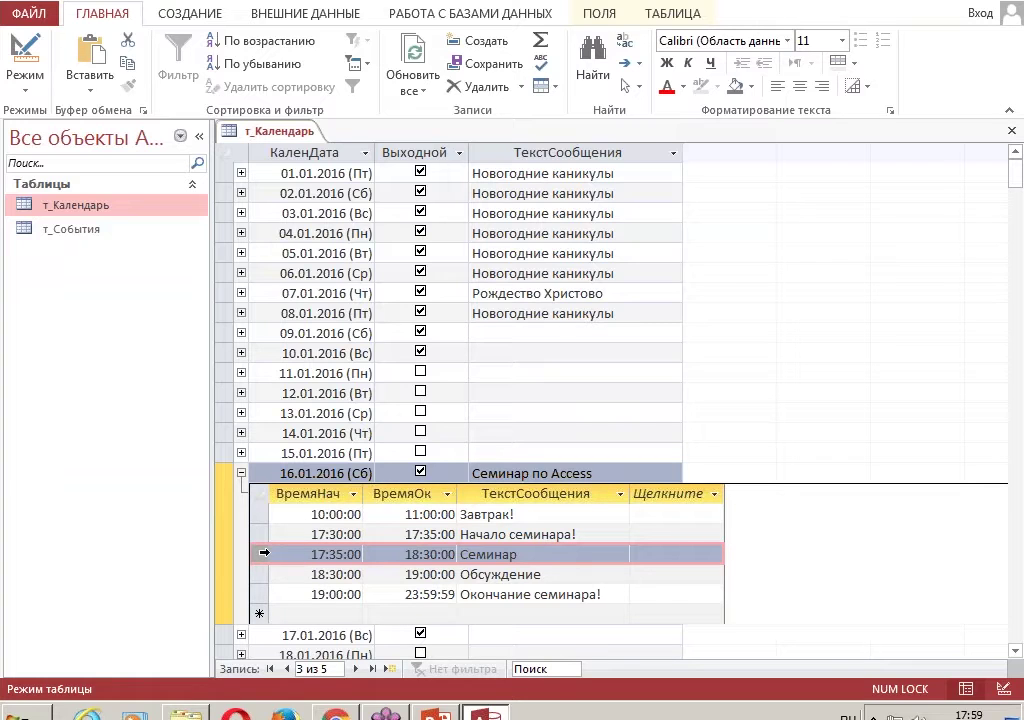
pyautogui.click(241, 473)
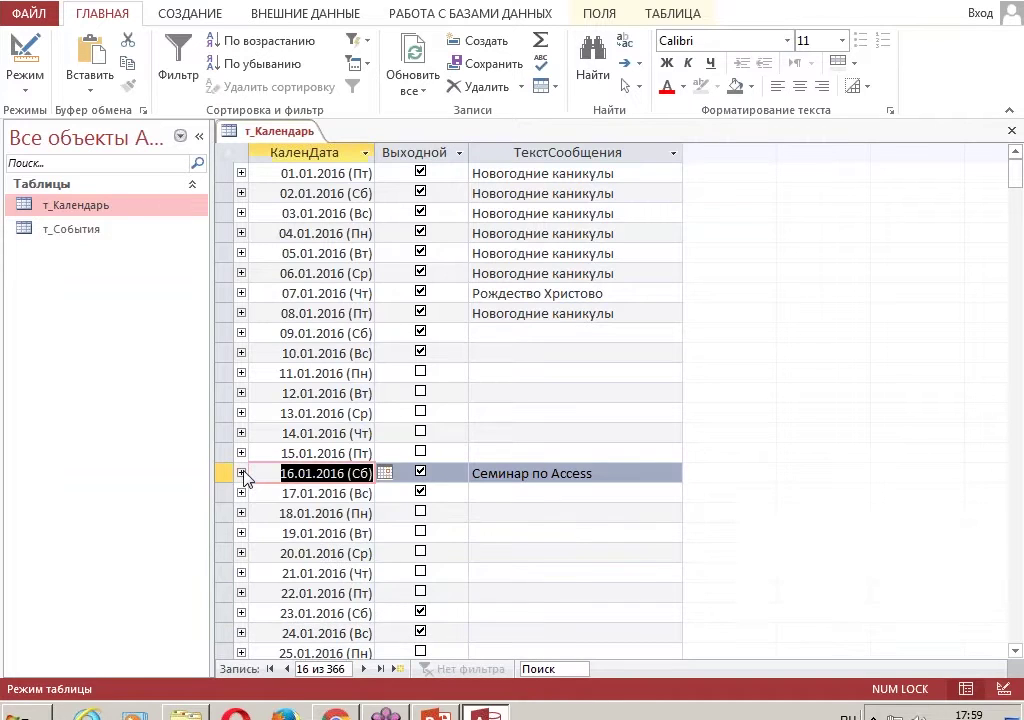
pyautogui.hotkey('ctrl', 'F4')
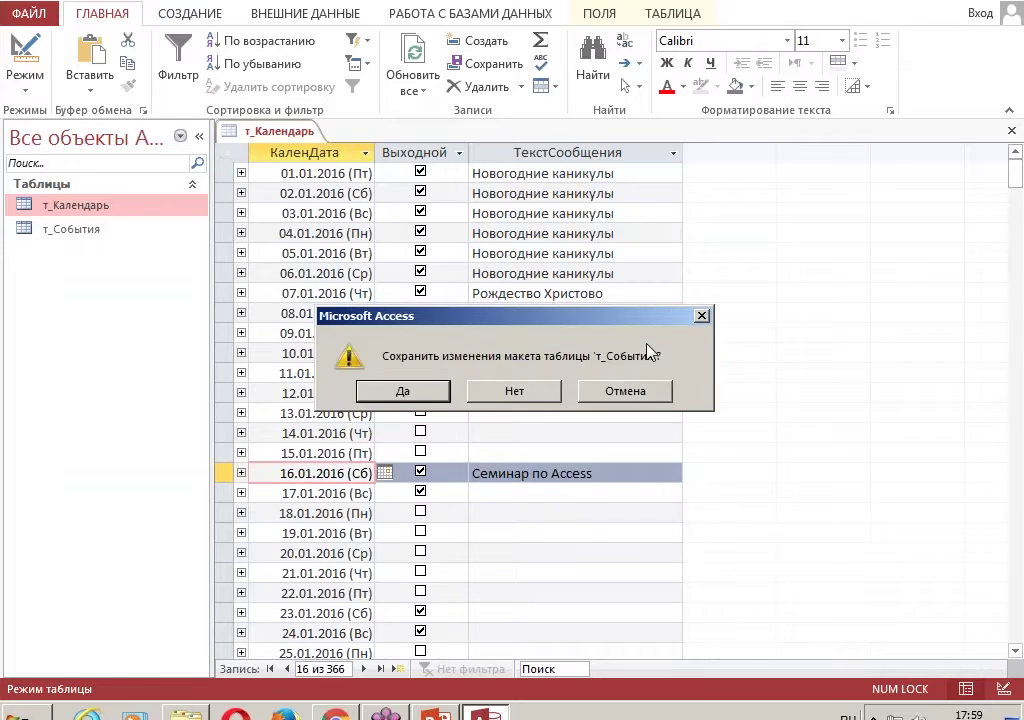
pyautogui.click(427, 392)
# - Switch to the PowerPoint presentation and insert the number "1." before the slide 6 title Подготовка календаря событий
pyautogui.click(983, 8)
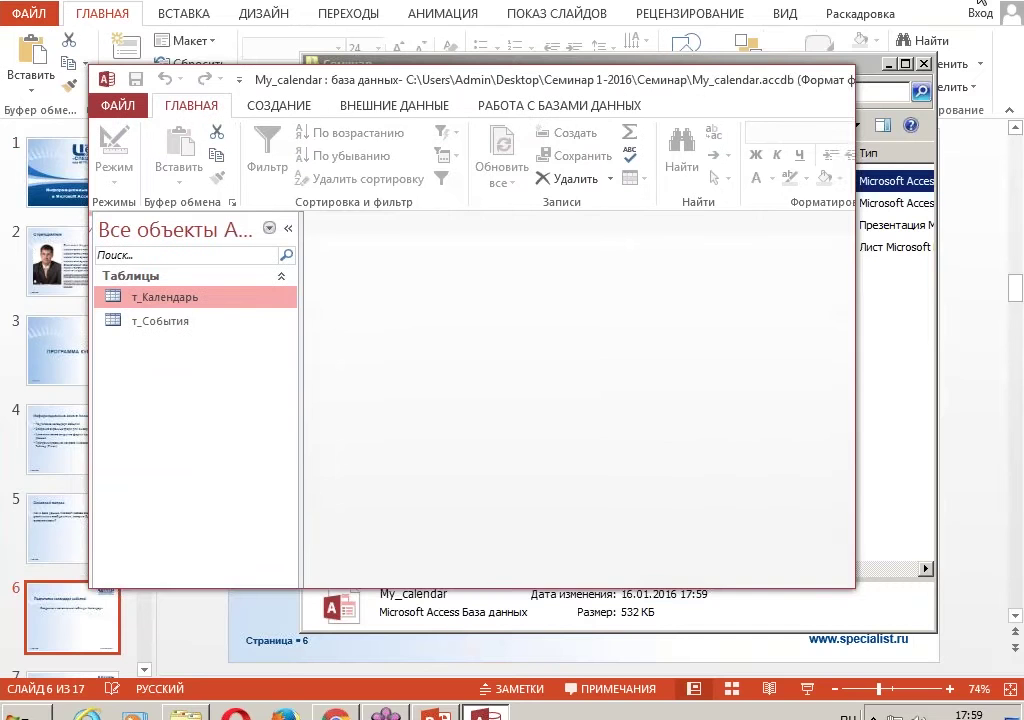
pyautogui.click(903, 384)
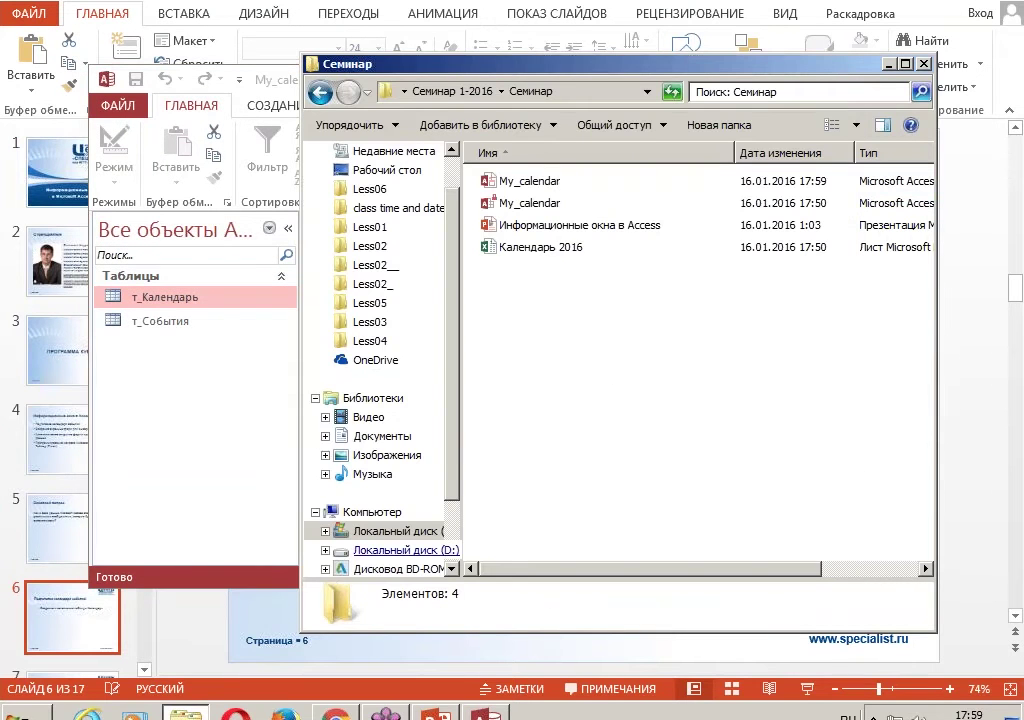
pyautogui.click(172, 620)
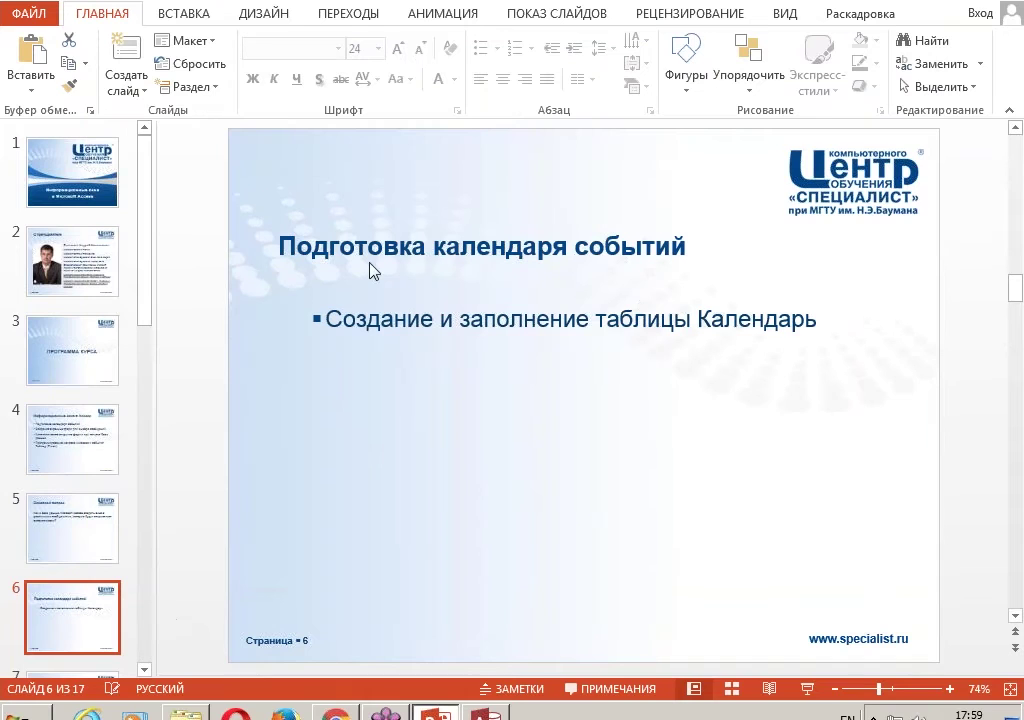
pyautogui.click(284, 246)
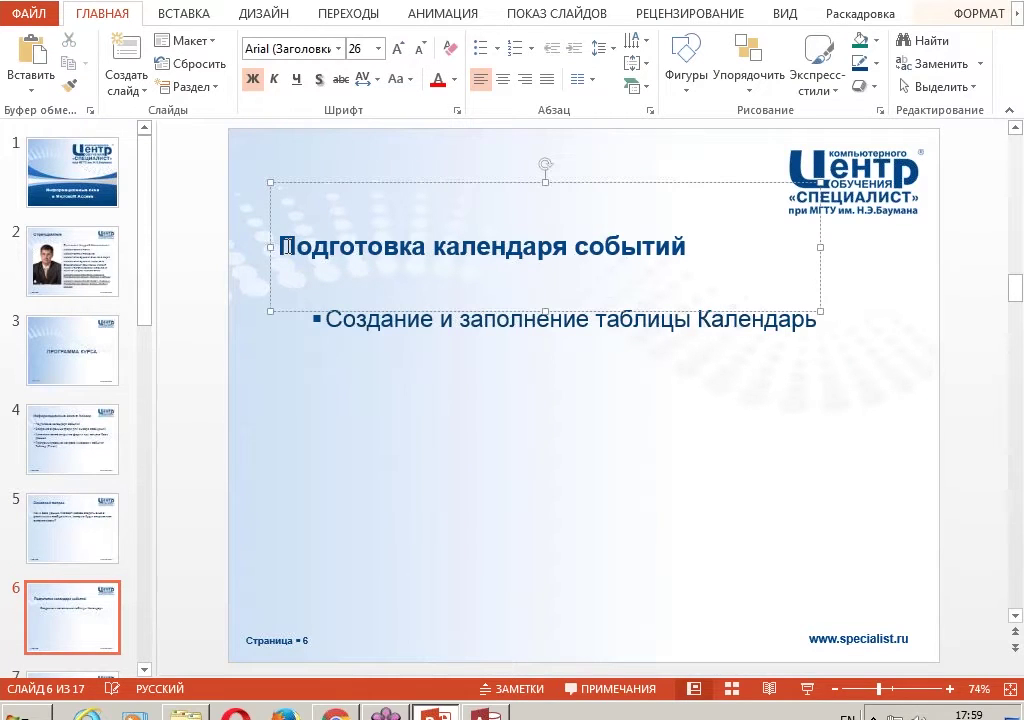
pyautogui.write('1')
pyautogui.hotkey('alt', 'shift')
pyautogui.write('/')
pyautogui.press('BackSpace')
pyautogui.write('.')
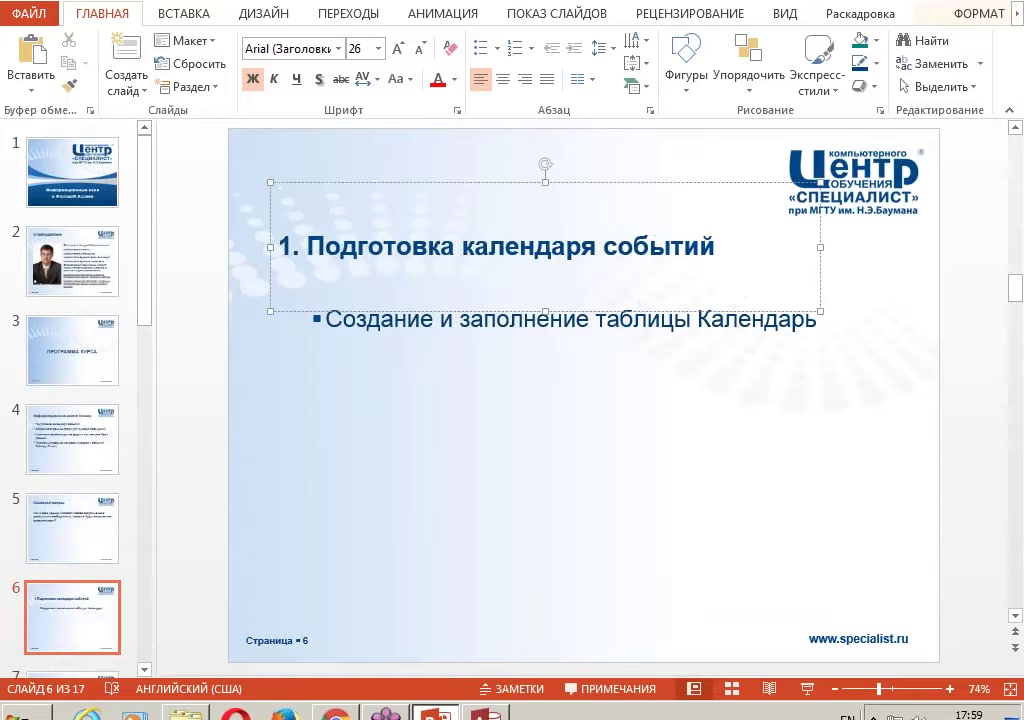
# - Add an empty bullet below Создание и заполнение таблицы Календарь on slide 6
pyautogui.click(818, 319)
pyautogui.press('Return')
pyautogui.hotkey('alt', 'shift')
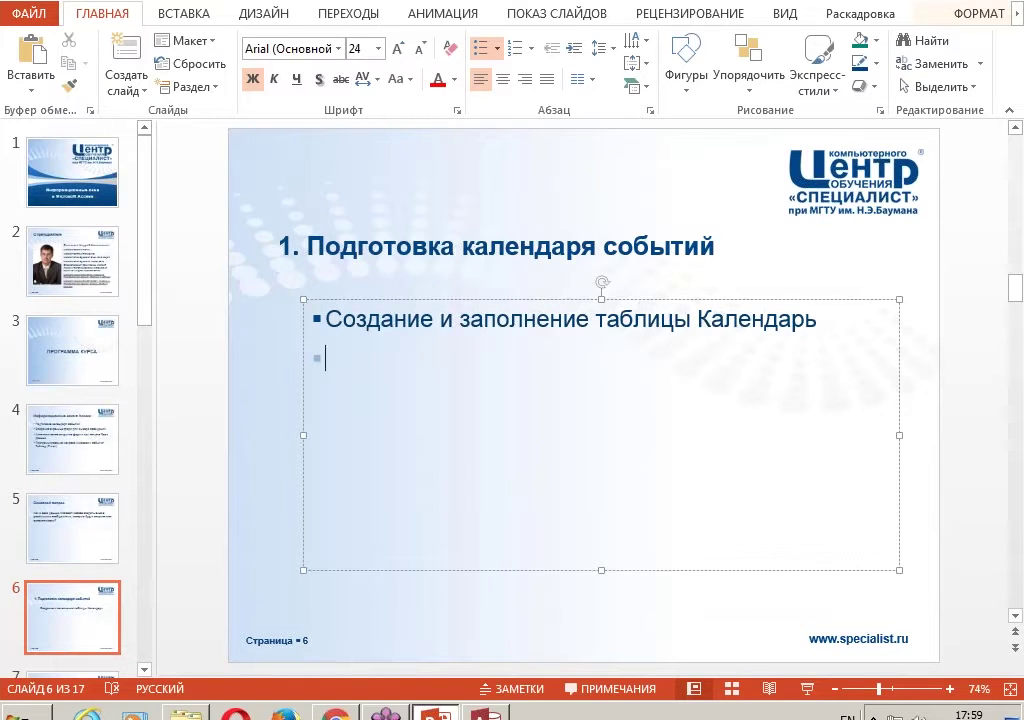
# - Switch to the My_calendar database in Access and look through the т_Календарь records around 16.01.2016
pyautogui.click(486, 712)
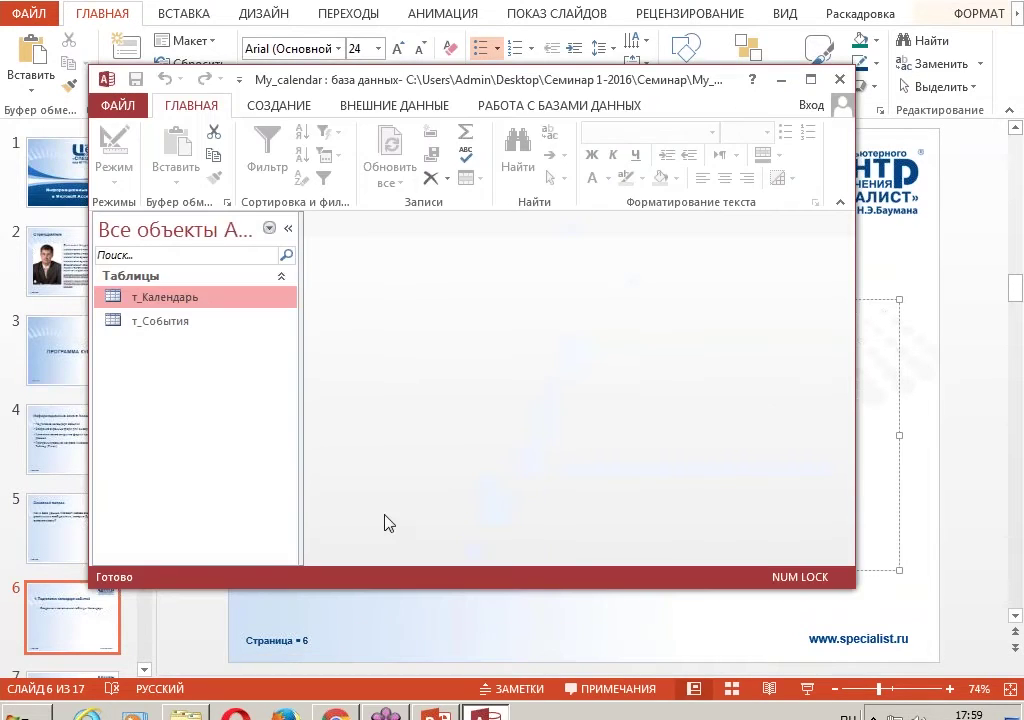
pyautogui.doubleClick(176, 305)
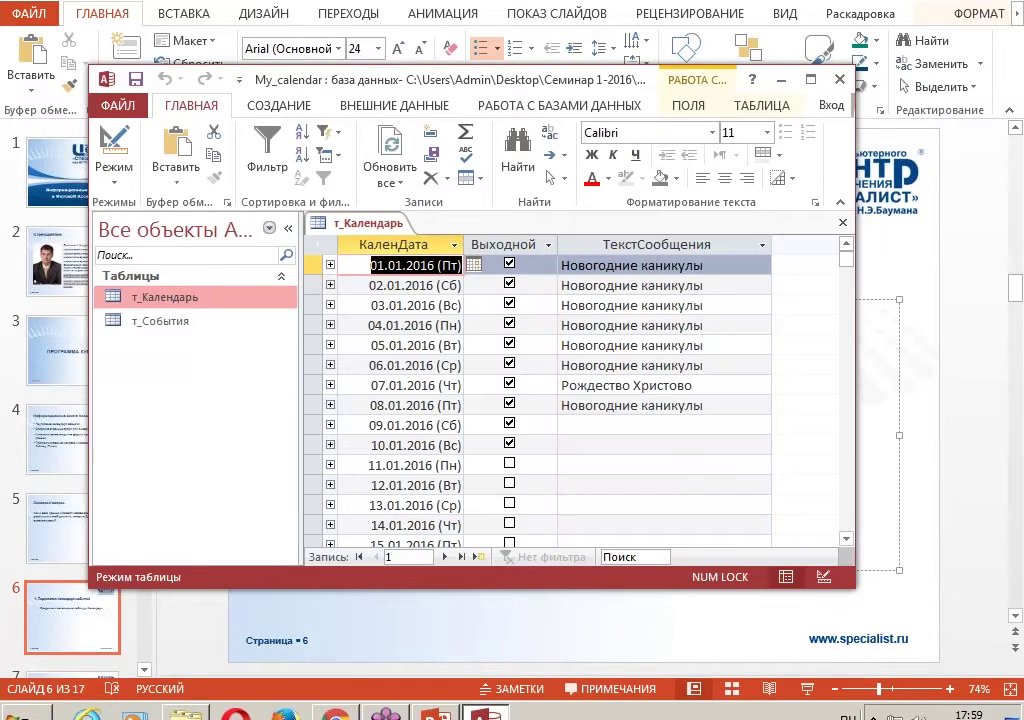
pyautogui.click(430, 348)
pyautogui.scroll(-8, 430, 350)
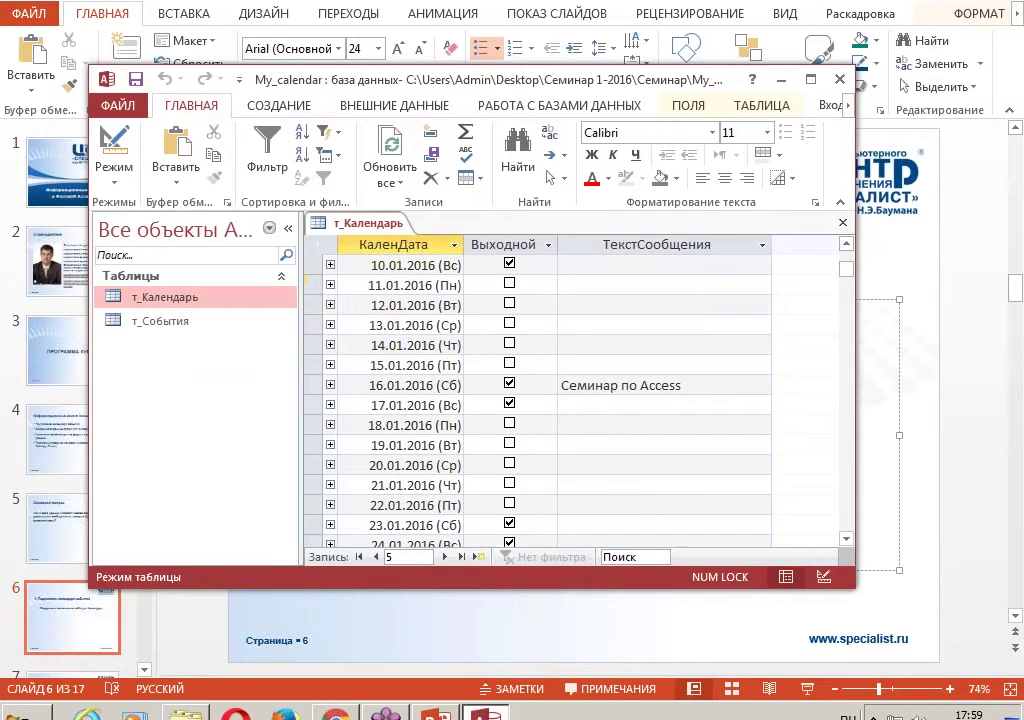
pyautogui.scroll(4, 540, 395)
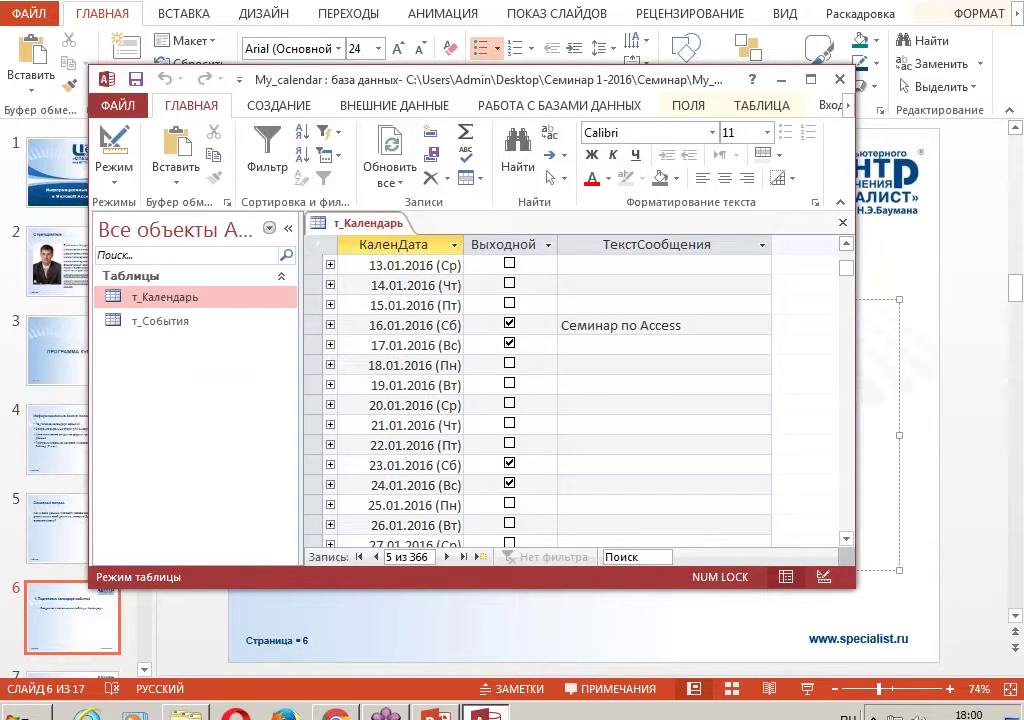
pyautogui.doubleClick(173, 330)
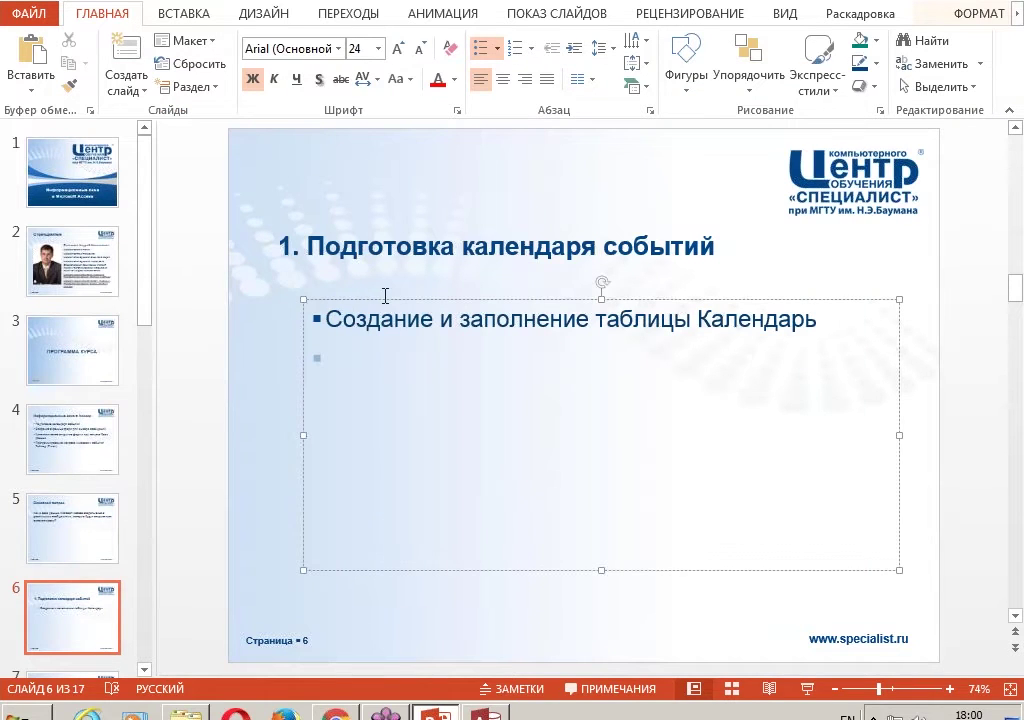
# - In the PowerPoint presentation, insert the number "2." before the slide 7 title Создание экранных форм для вывода сообщений
pyautogui.moveTo(142, 315); pyautogui.dragTo(151, 377)
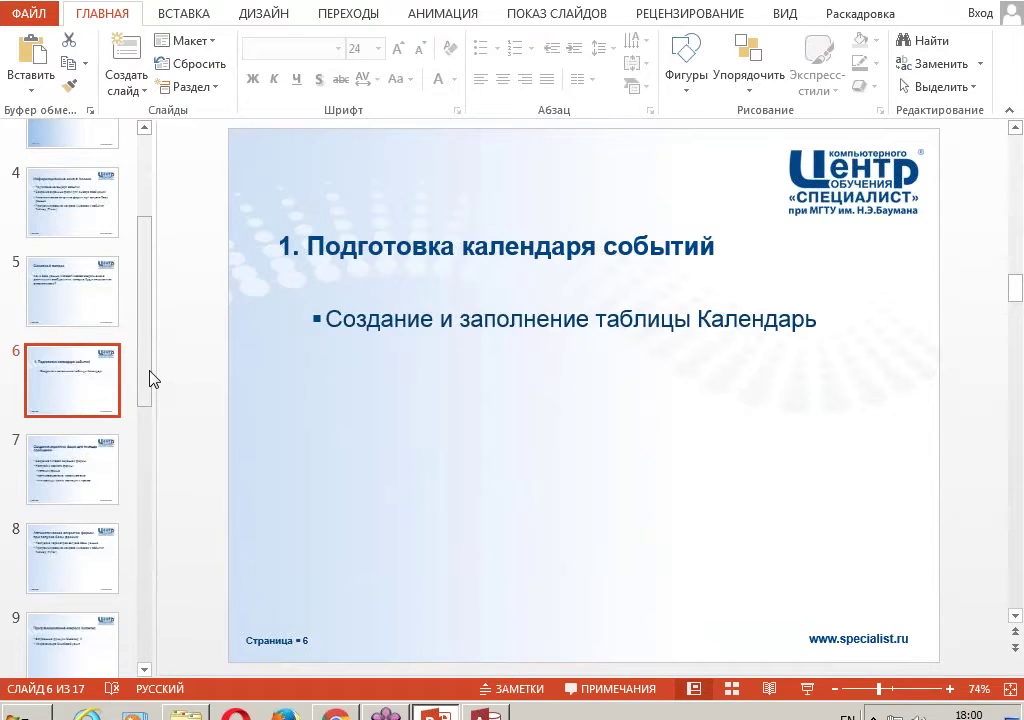
pyautogui.click(67, 470)
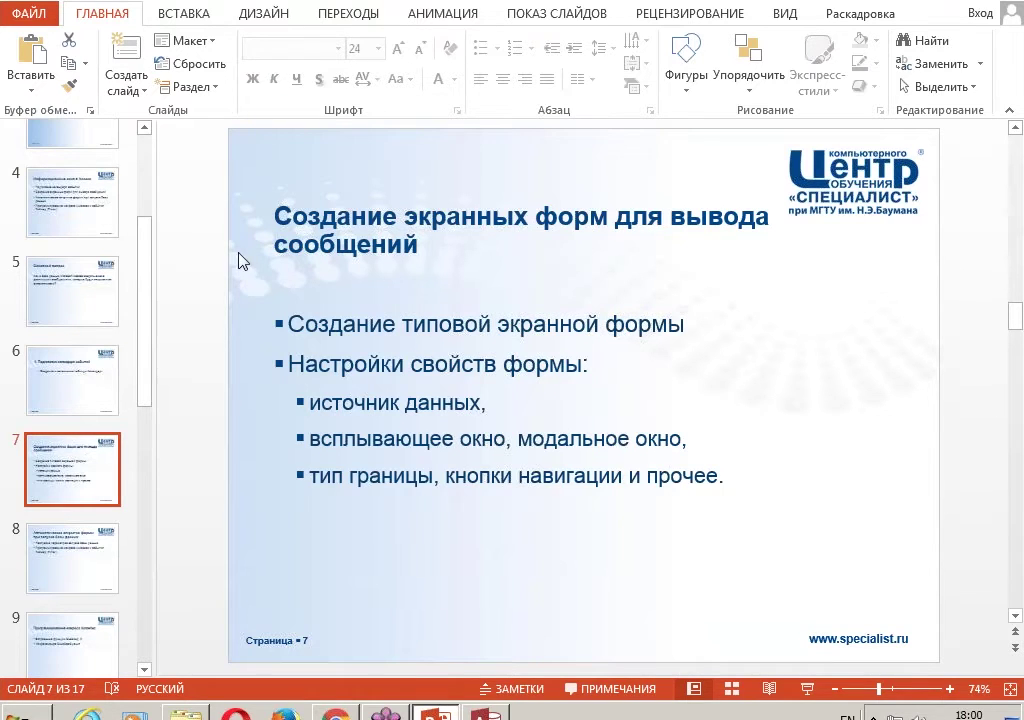
pyautogui.click(277, 218)
pyautogui.write('2')
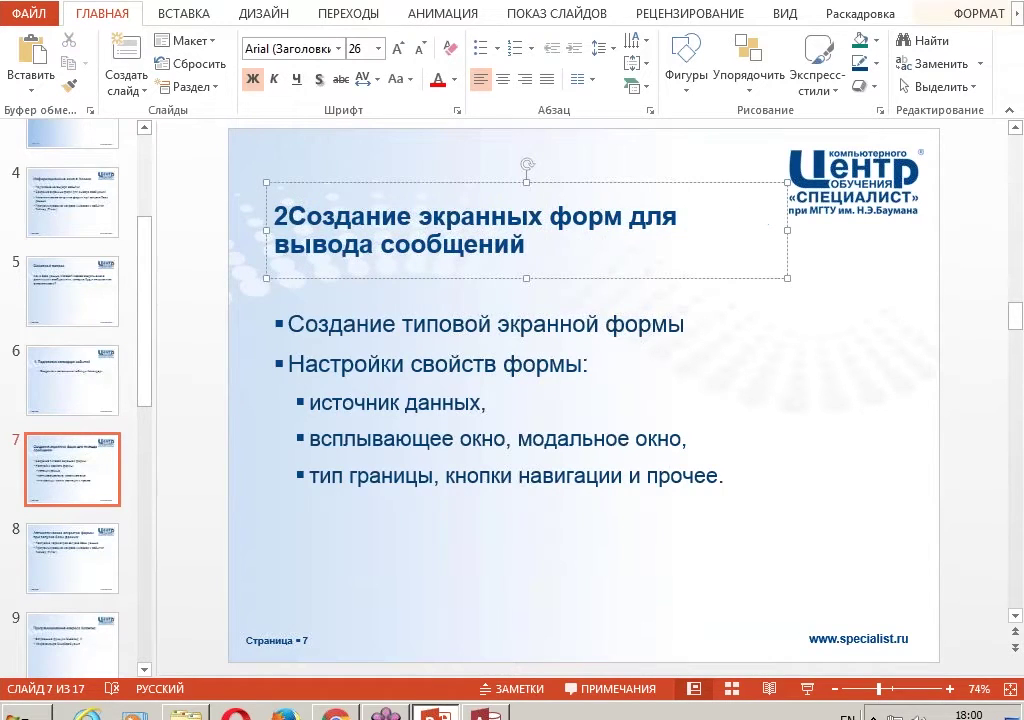
pyautogui.hotkey('alt', 'shift')
pyautogui.write('/')
pyautogui.press('BackSpace')
pyautogui.write('.')
pyautogui.click(297, 304)
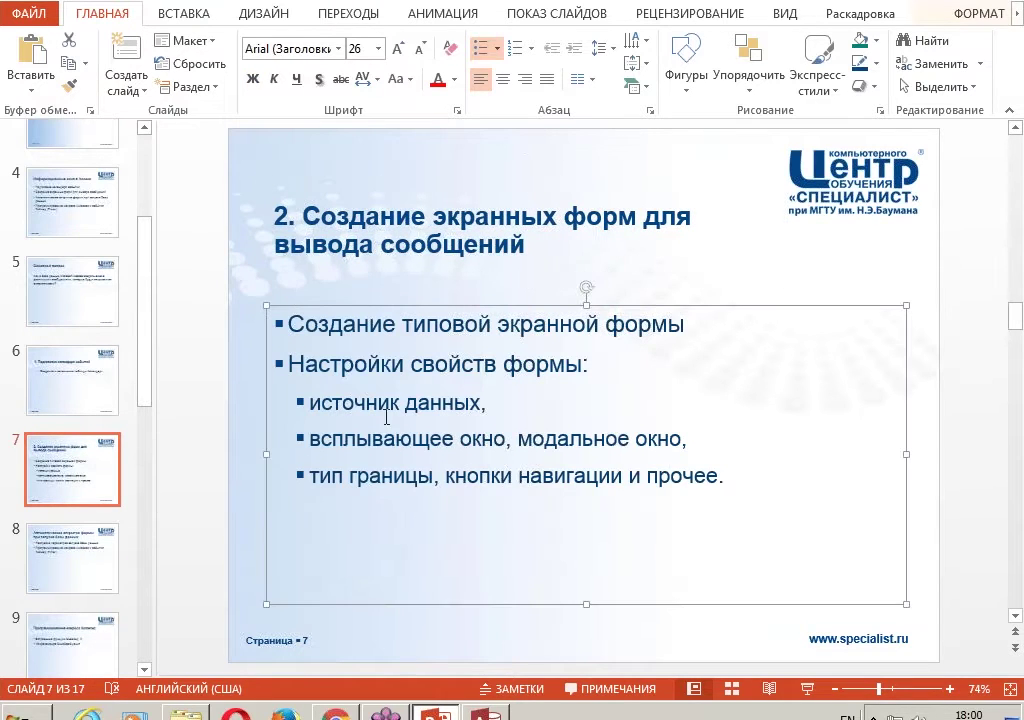
pyautogui.click(453, 208)
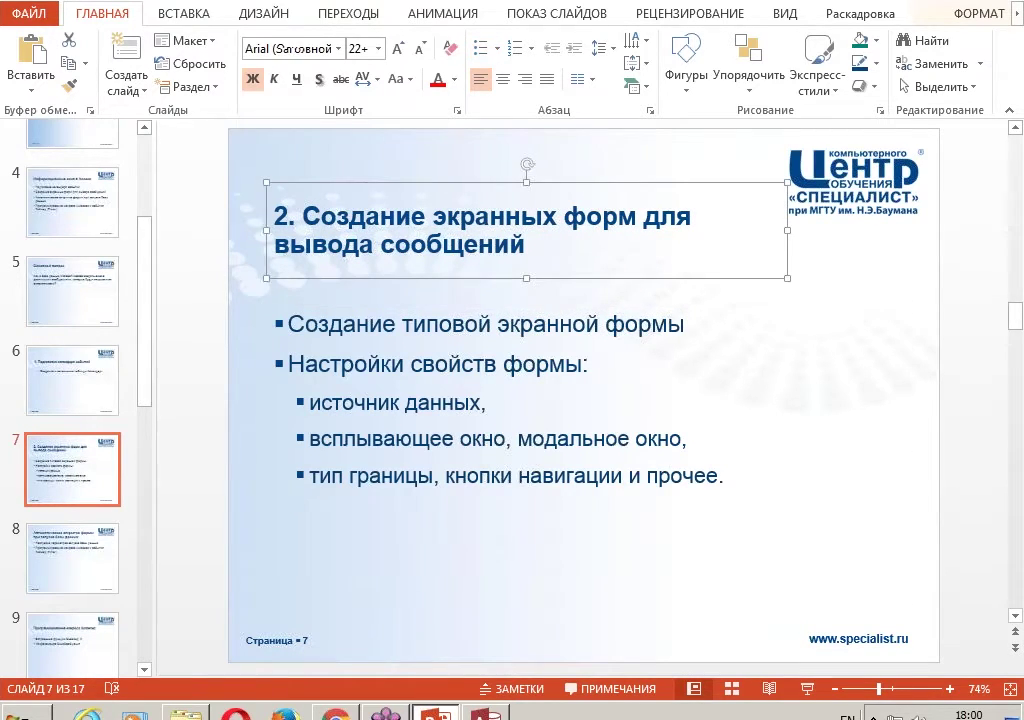
pyautogui.press('Escape')
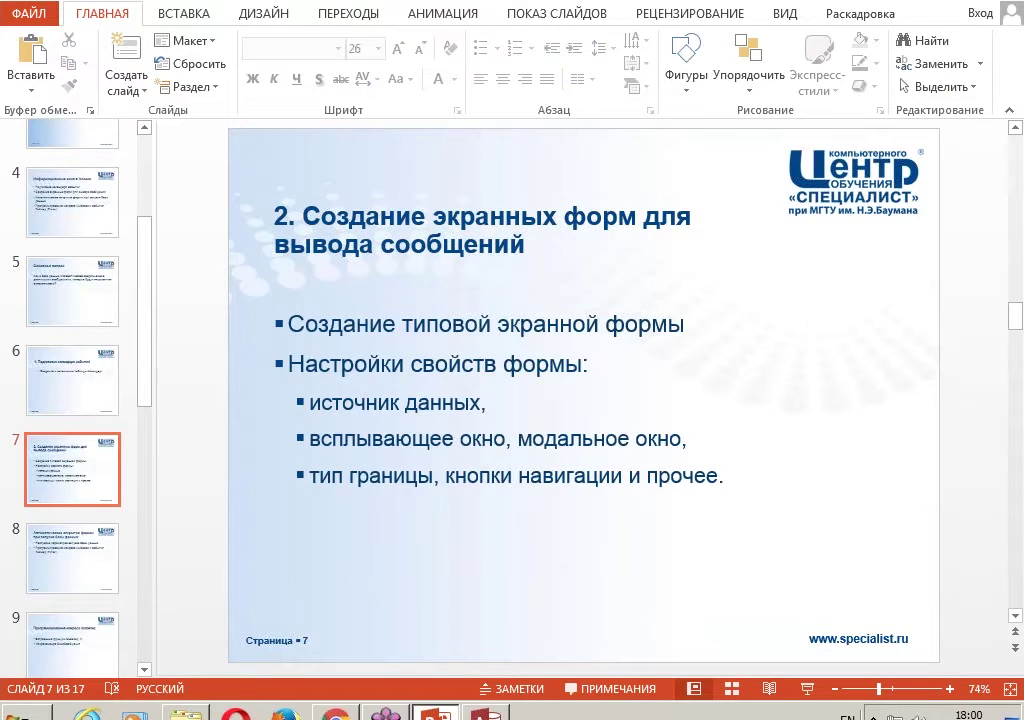
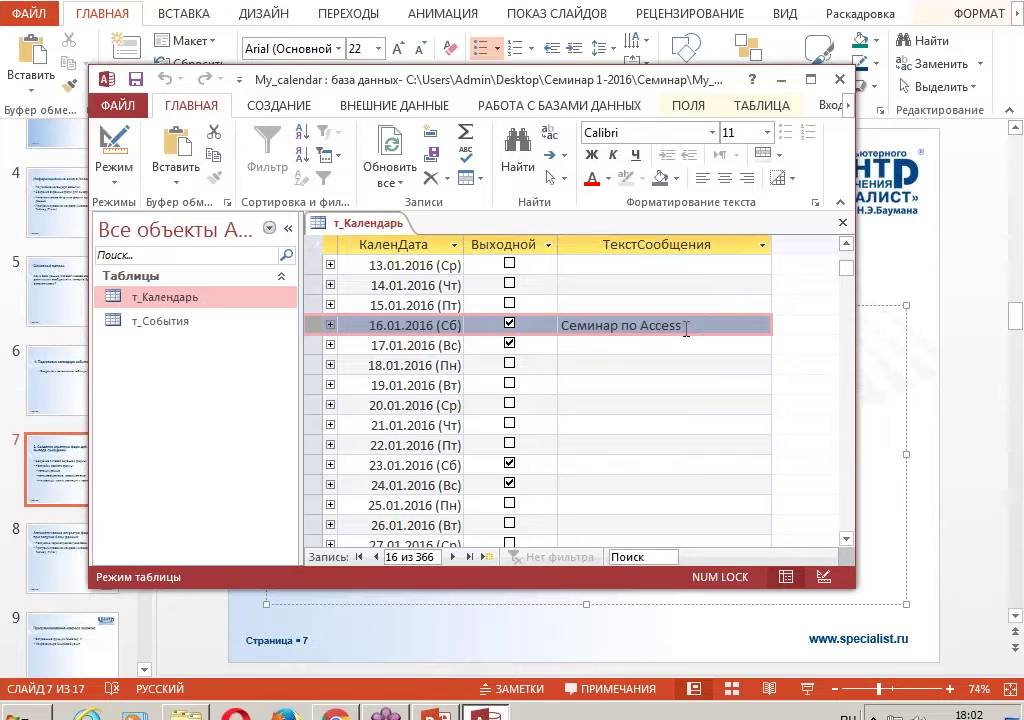
# - In Access, review the events under 16.01.2016 and close the т_Календарь table
pyautogui.click(330, 325)
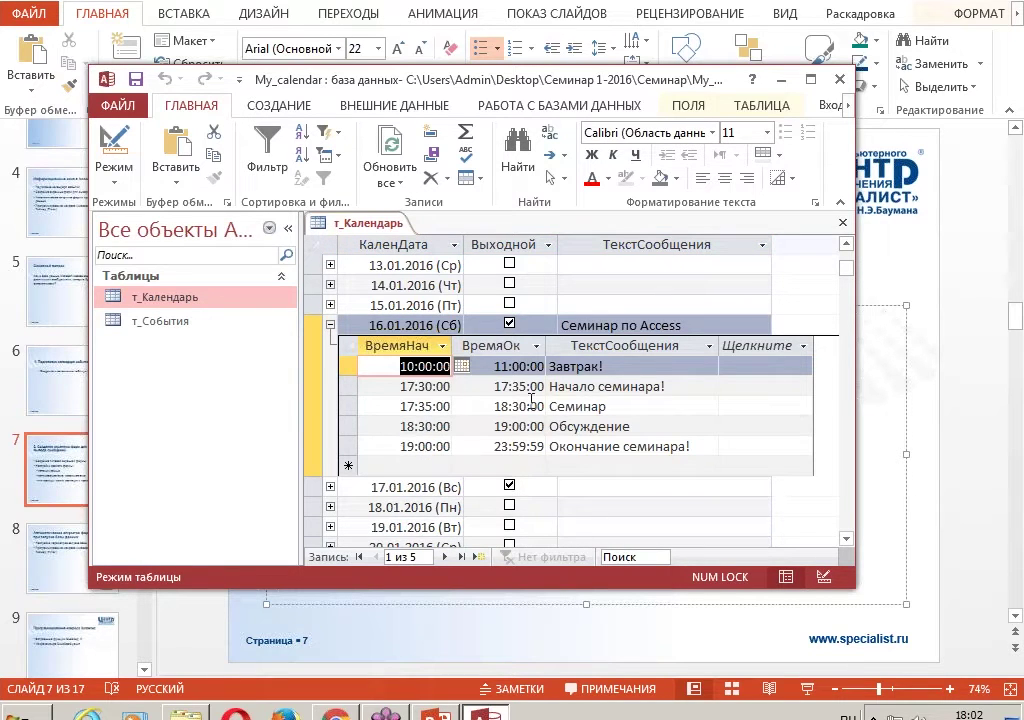
pyautogui.click(330, 325)
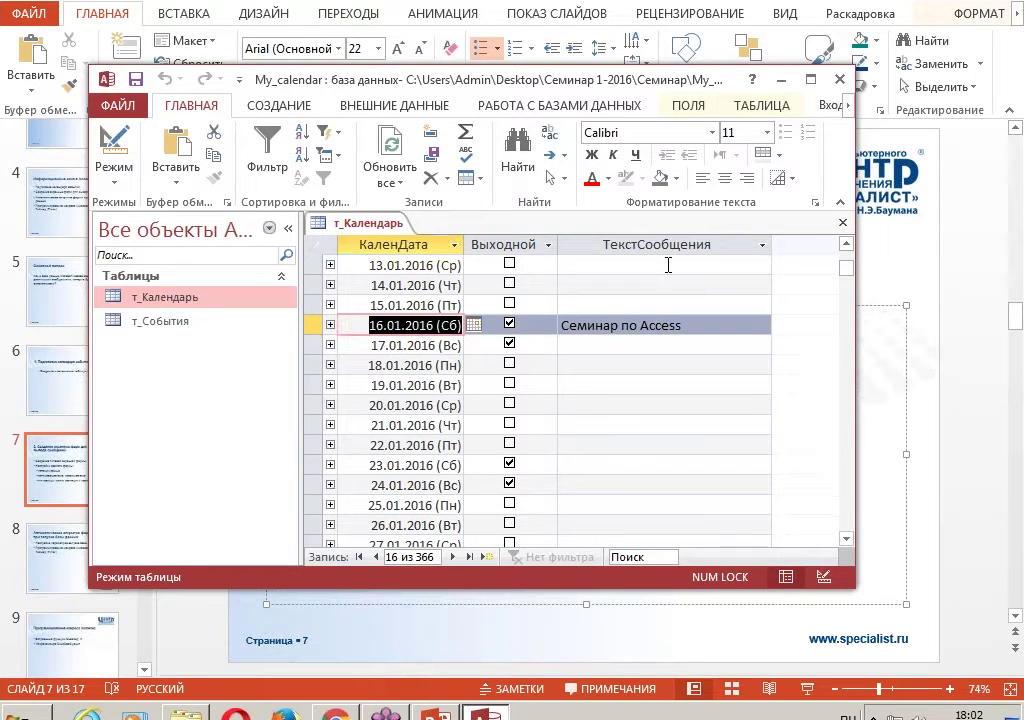
pyautogui.click(843, 223)
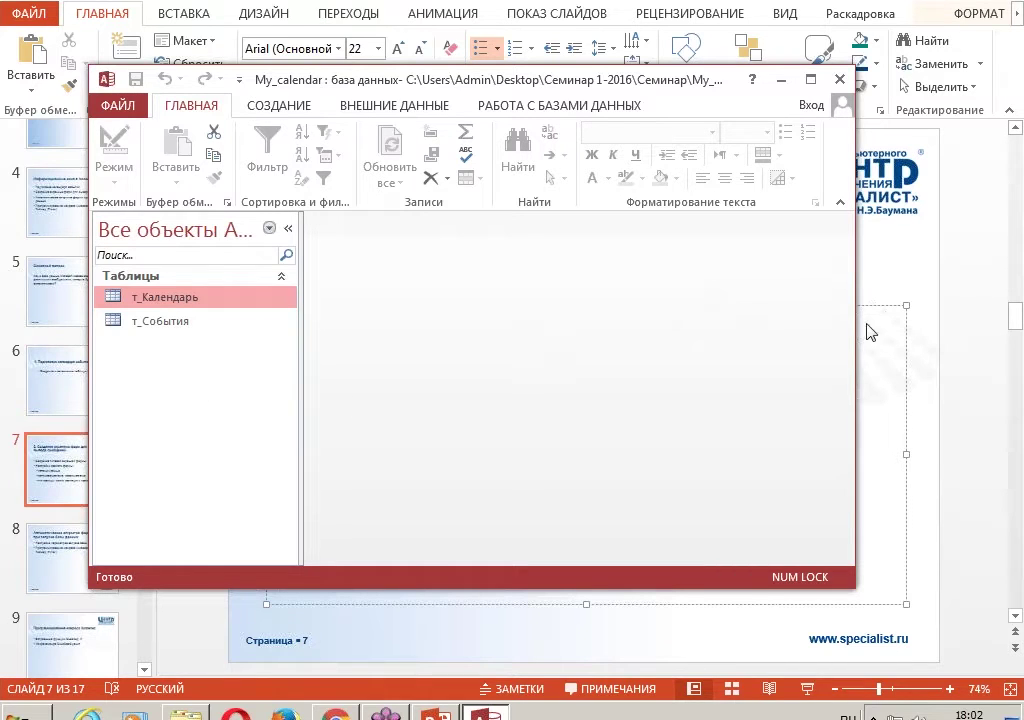
# - Maximize the Access window and create a standard form based on the т_Календарь table
pyautogui.click(155, 322)
pyautogui.click(153, 299)
pyautogui.click(292, 107)
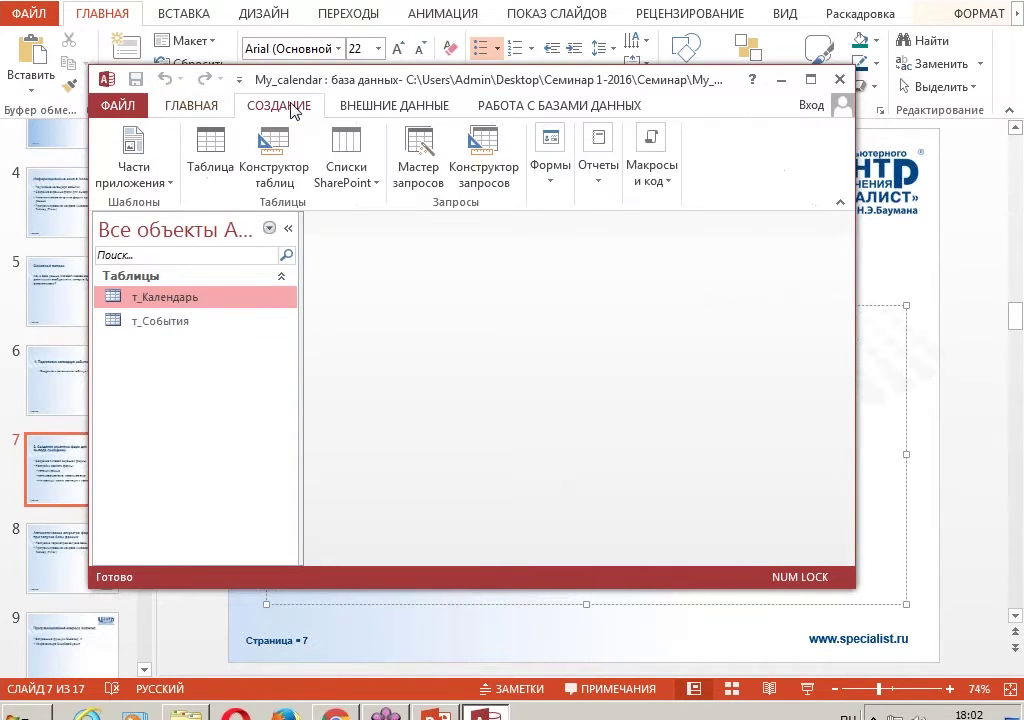
pyautogui.click(811, 79)
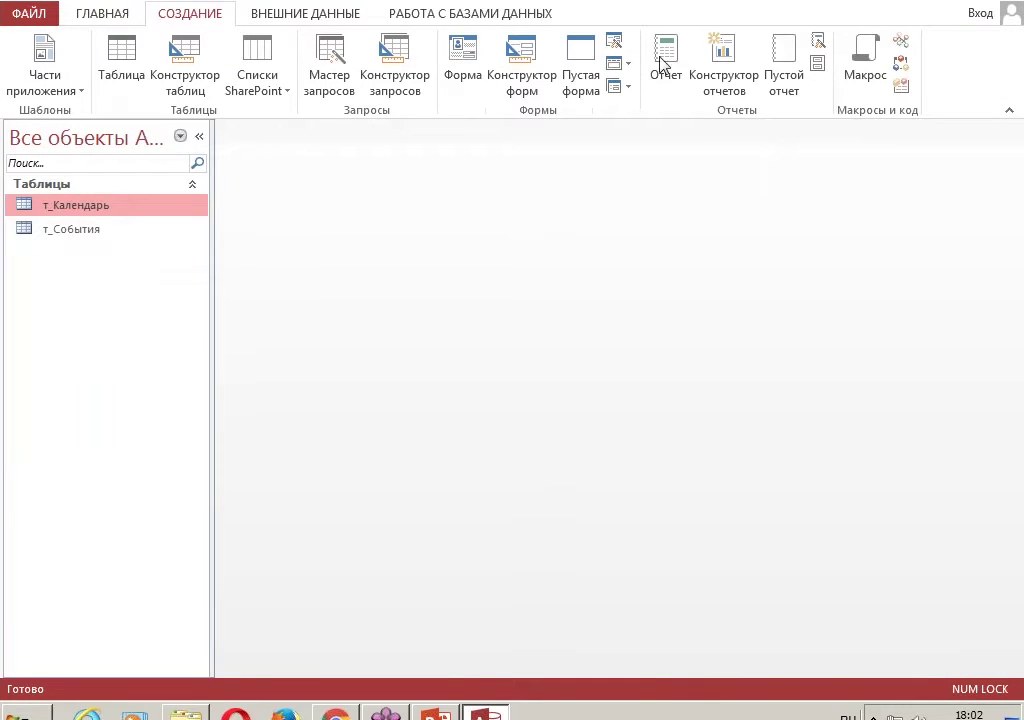
pyautogui.click(466, 76)
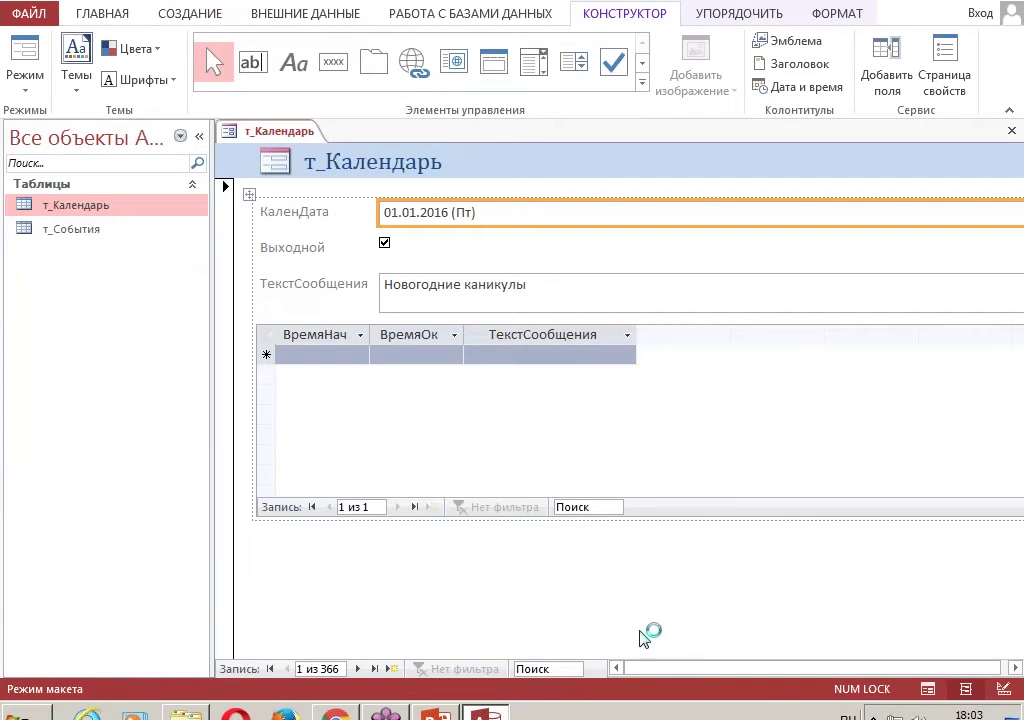
# - Narrow the form's field column so that the text boxes and the events subform fit within the window
pyautogui.click(199, 136)
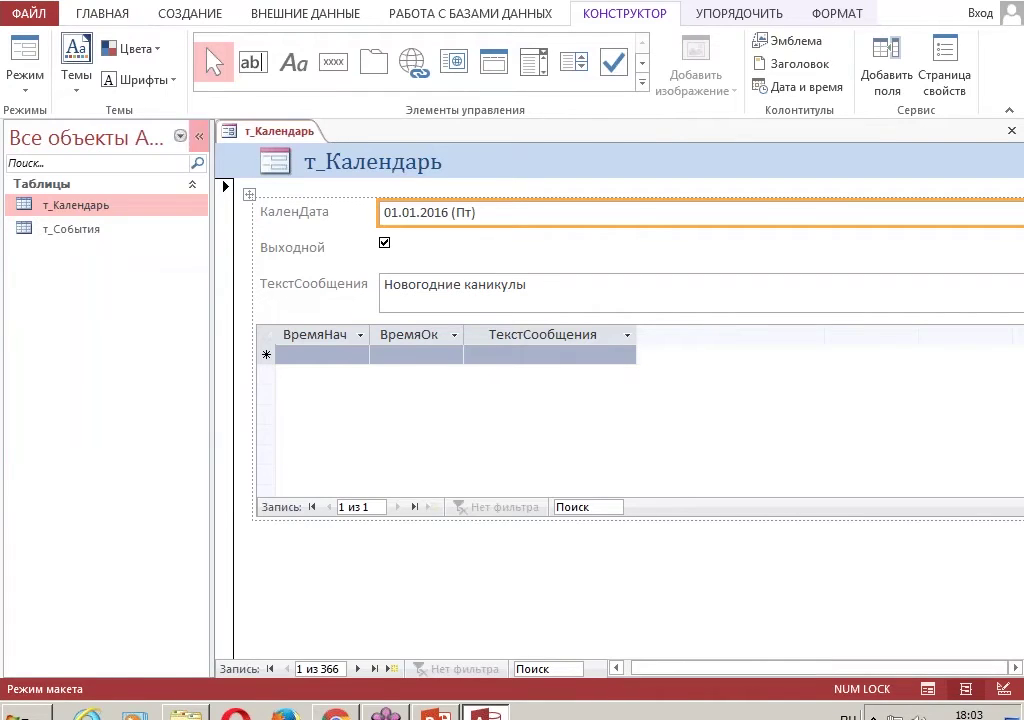
pyautogui.moveTo(846, 220); pyautogui.dragTo(655, 225)
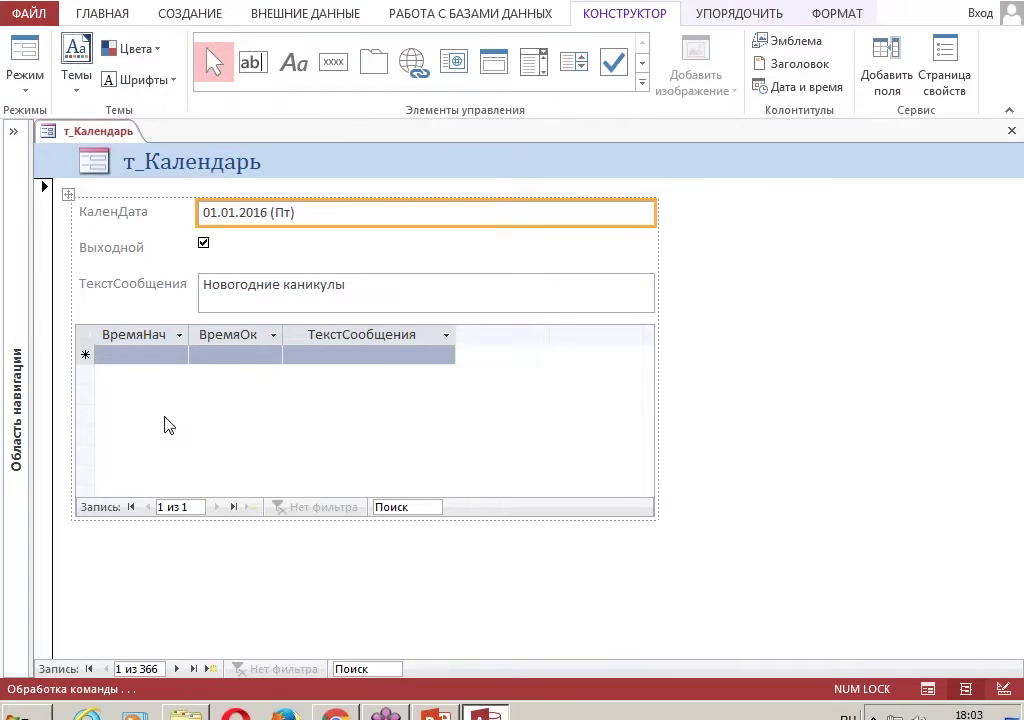
pyautogui.click(14, 133)
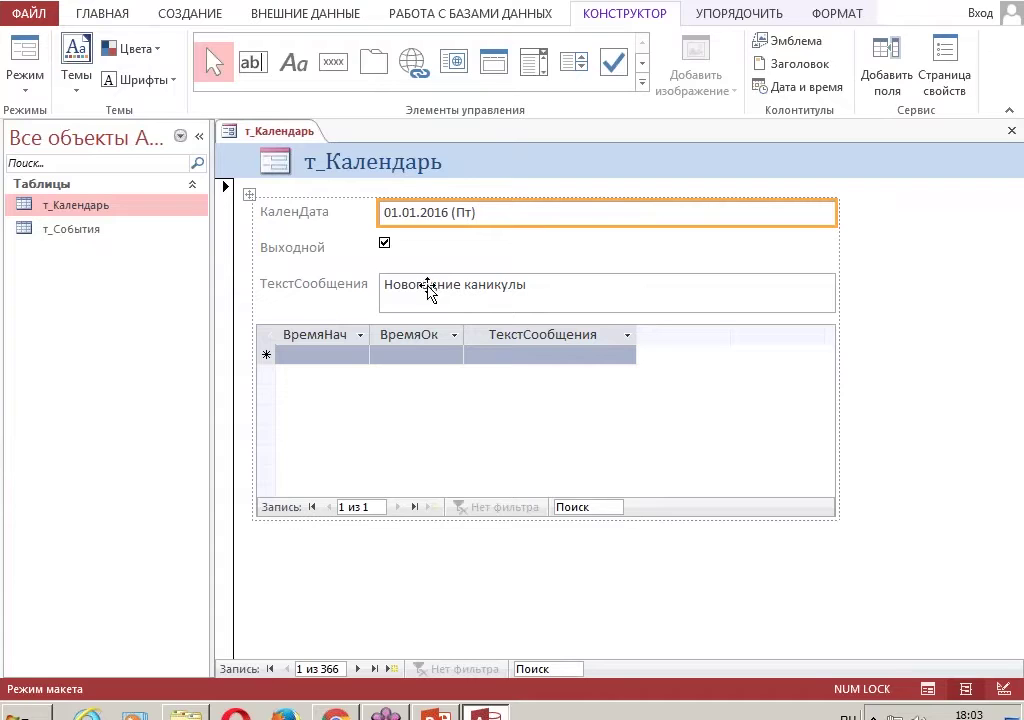
# - Step through the form's records to 16.01.2016 and examine its events in the subform
pyautogui.click(358, 669)
pyautogui.click(358, 669)
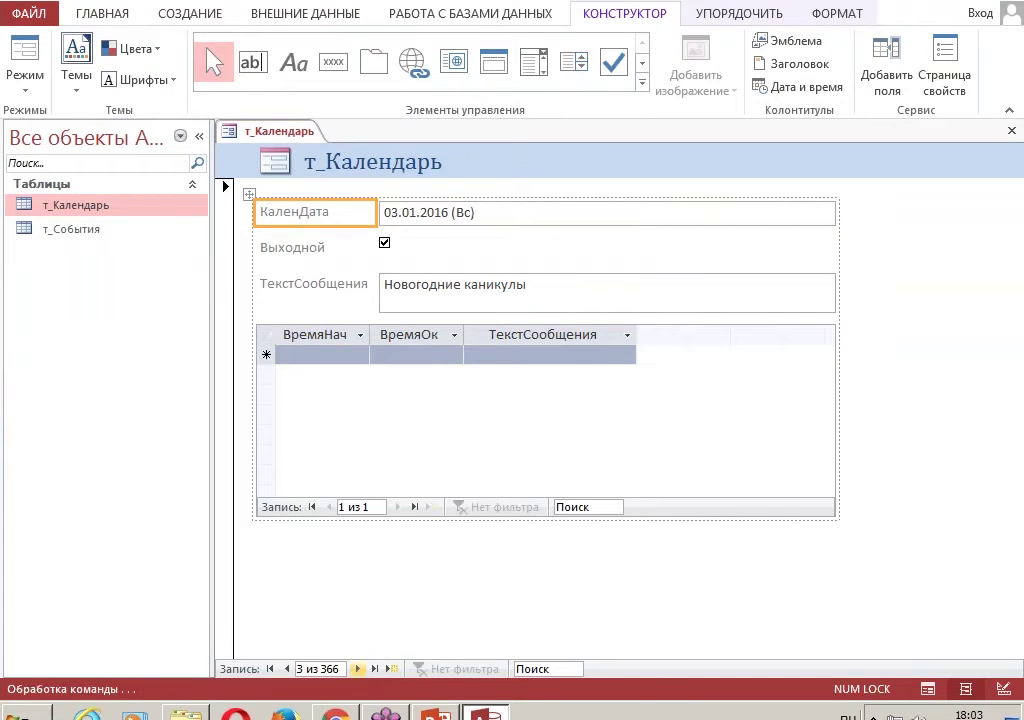
pyautogui.click(358, 669)
pyautogui.click(358, 669)
pyautogui.click(358, 669)
pyautogui.click(358, 669)
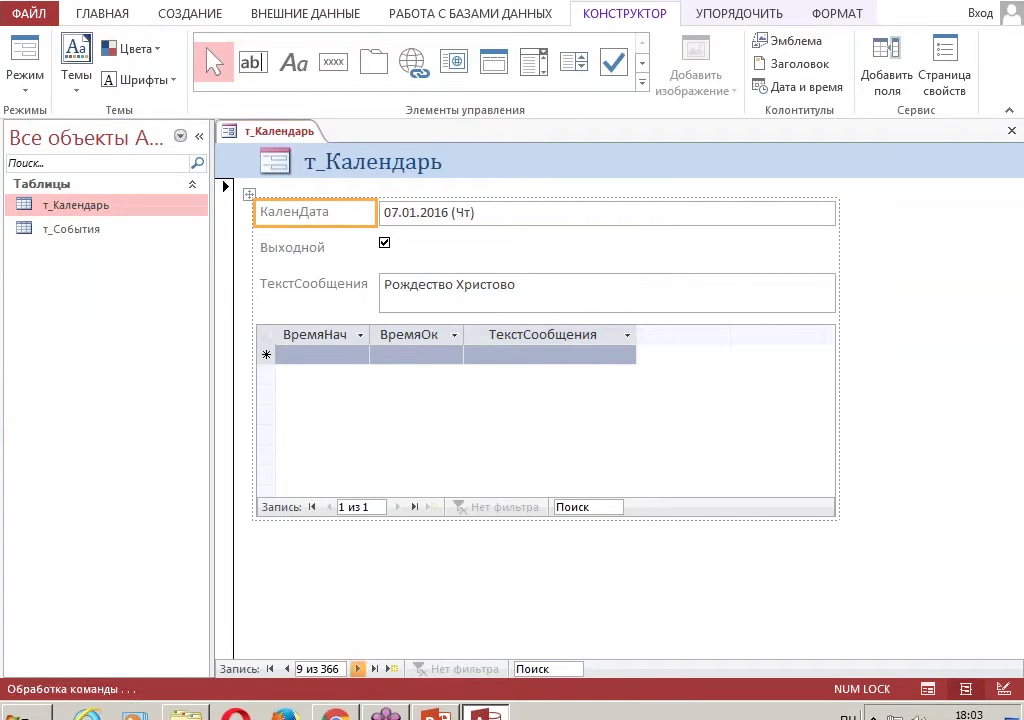
pyautogui.click(358, 669)
pyautogui.click(358, 669)
pyautogui.click(358, 669)
pyautogui.click(365, 669)
pyautogui.click(365, 669)
pyautogui.click(365, 669)
pyautogui.click(365, 669)
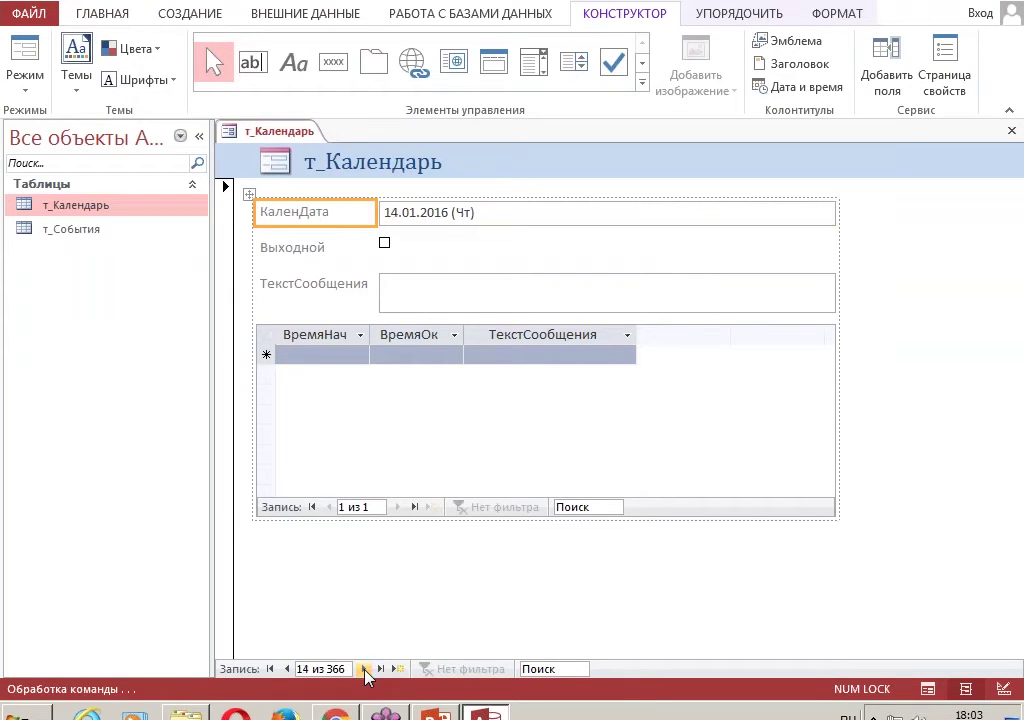
pyautogui.click(365, 669)
pyautogui.click(365, 669)
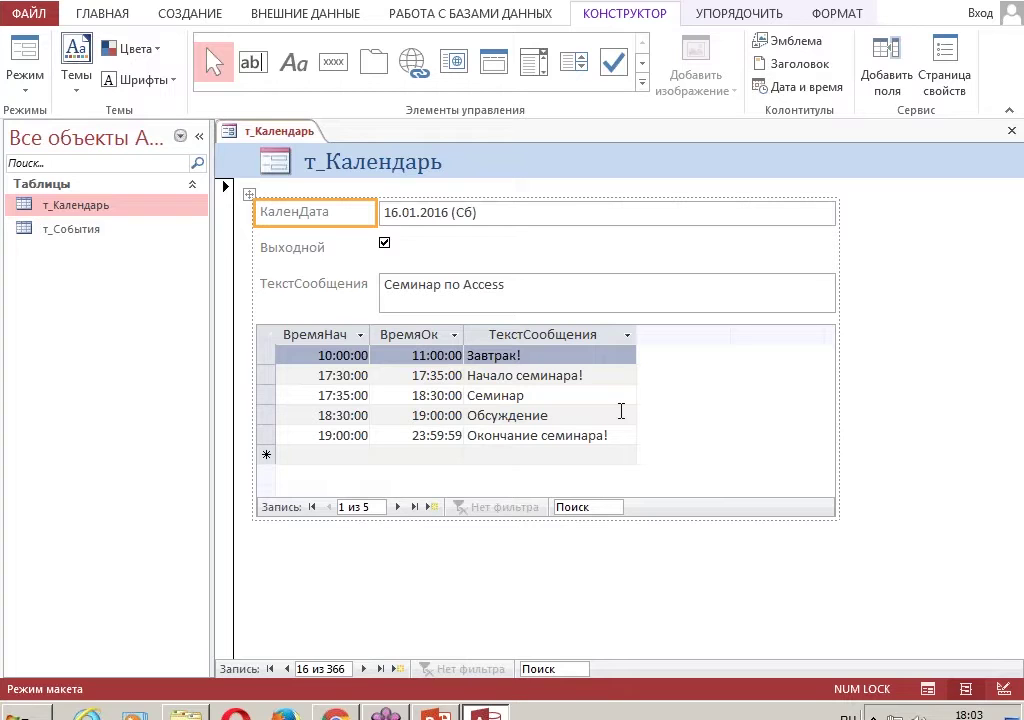
# - Narrow the form's field column to just beyond the events subform's columns and change the КаленДата label to Дата
pyautogui.click(704, 292)
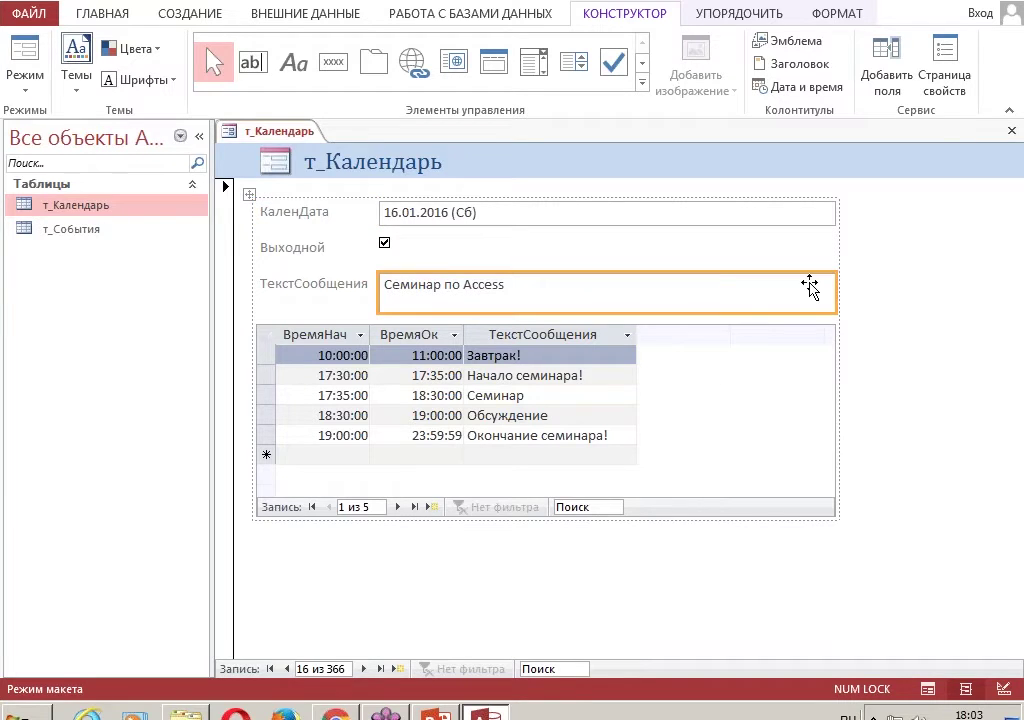
pyautogui.moveTo(836, 290); pyautogui.dragTo(670, 304)
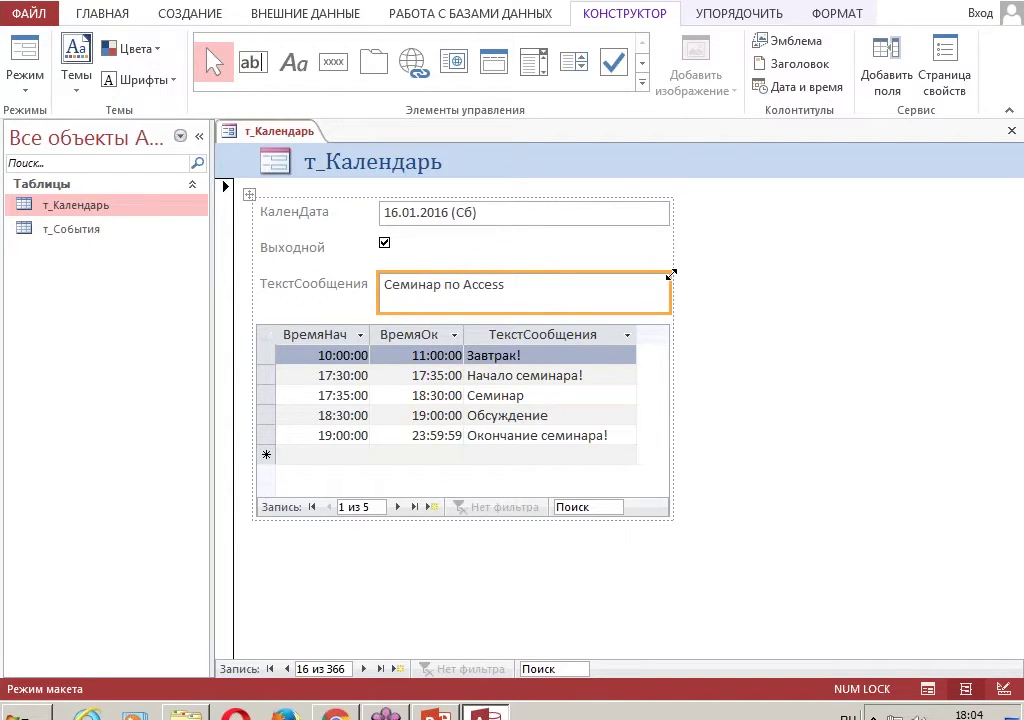
pyautogui.click(280, 213)
pyautogui.click(297, 212)
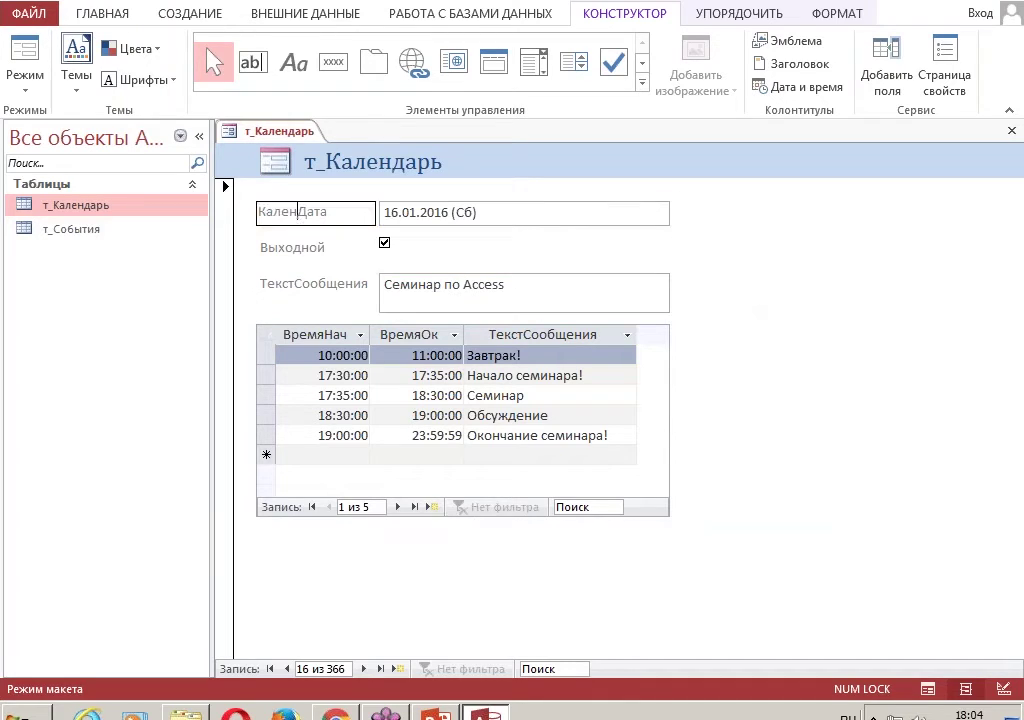
pyautogui.press('BackSpace')
pyautogui.press('BackSpace')
pyautogui.press('BackSpace')
pyautogui.press('BackSpace')
pyautogui.press('BackSpace')
pyautogui.click(320, 249)
# - Change the ТекстСообщения label beside the message field to Сообщение and narrow the label column to suit
pyautogui.click(300, 286)
pyautogui.click(292, 285)
pyautogui.press('BackSpace')
pyautogui.press('BackSpace')
pyautogui.press('BackSpace')
pyautogui.press('BackSpace')
pyautogui.press('BackSpace')
pyautogui.click(348, 280)
pyautogui.press('BackSpace')
pyautogui.write('е')
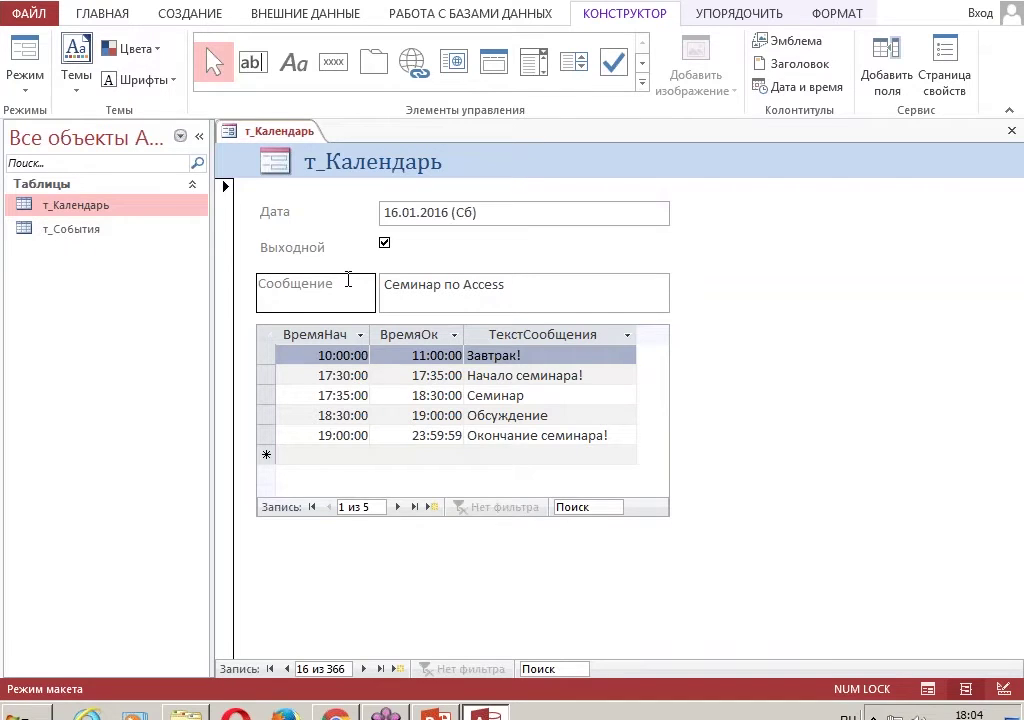
pyautogui.click(361, 256)
# - Replace the form's header title with Напоминание на сегодня
pyautogui.doubleClick(373, 162)
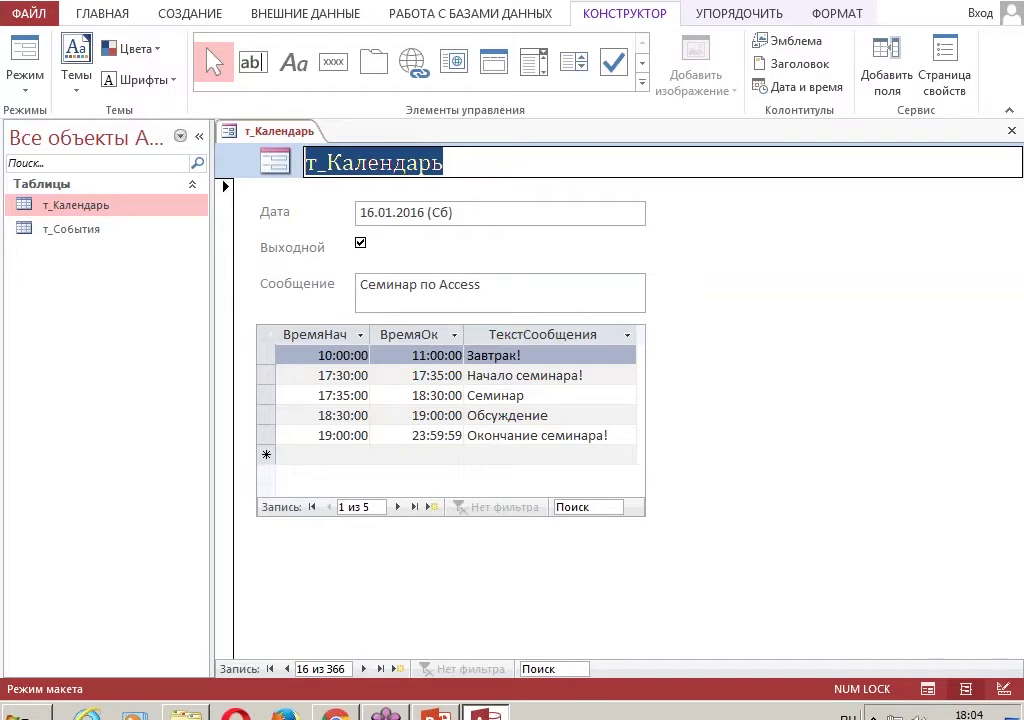
pyautogui.write('Сегодня')
pyautogui.press('Home')
pyautogui.write('Напоминание ')
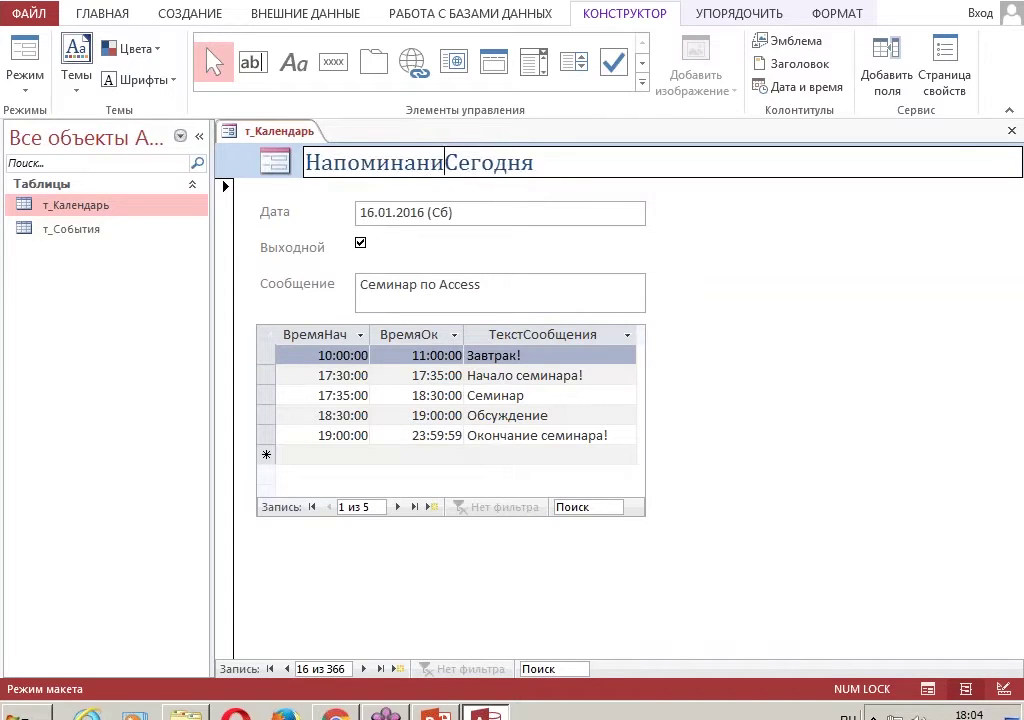
pyautogui.write('на')
pyautogui.press('Delete')
pyautogui.write('с')
pyautogui.click(697, 293)
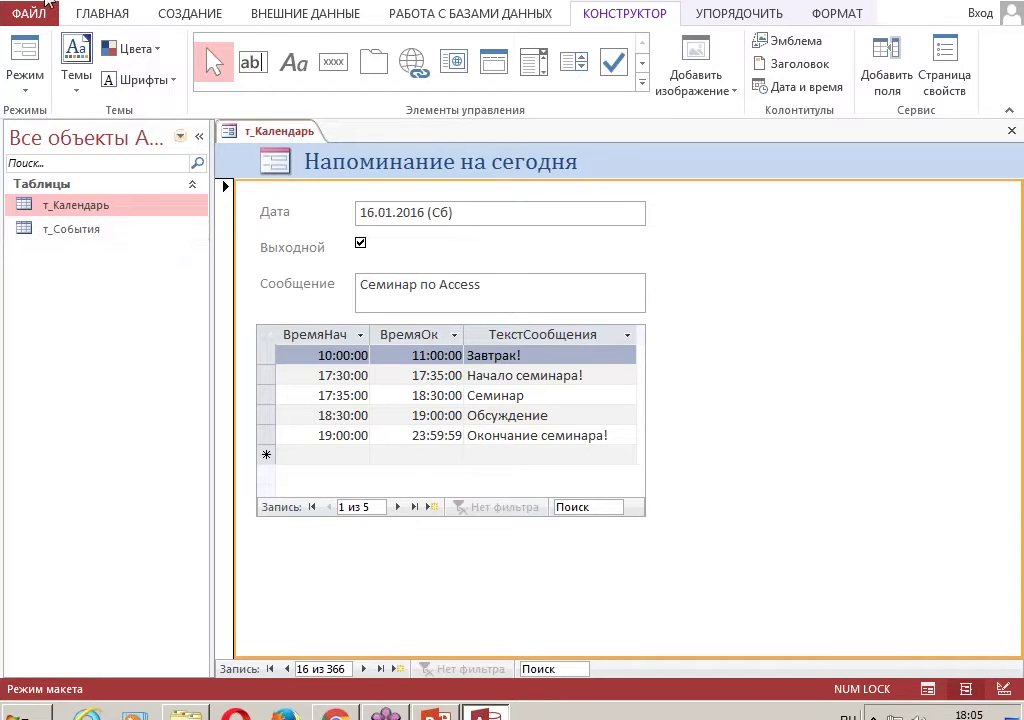
# - Save the form under the name ф_Сегодня and close it
pyautogui.click(47, 5)
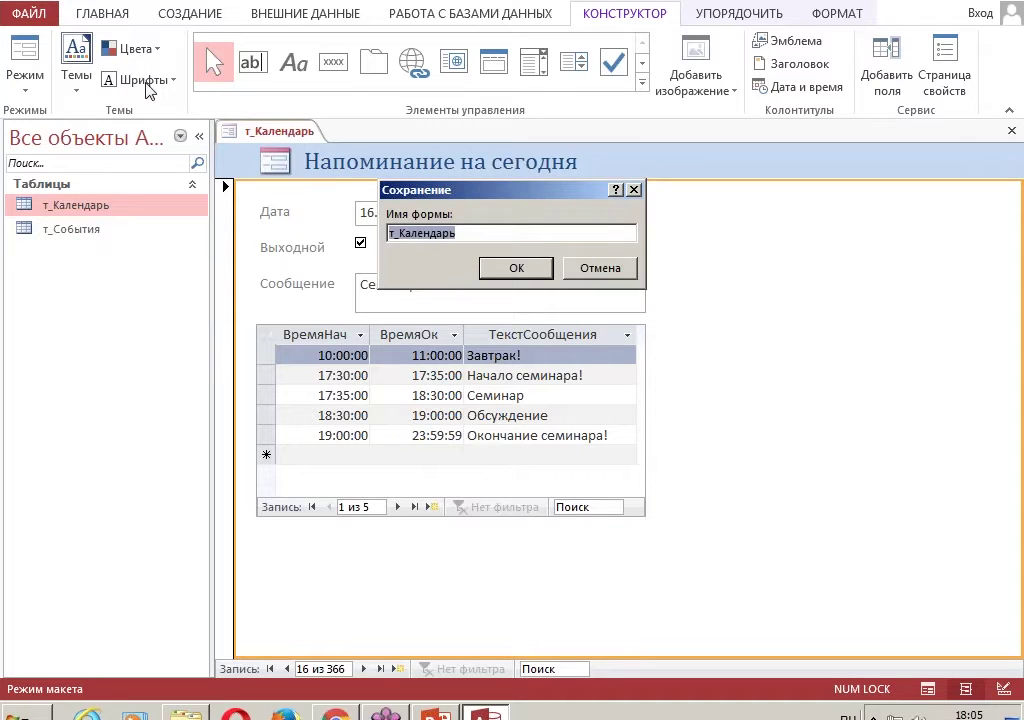
pyautogui.click(395, 234)
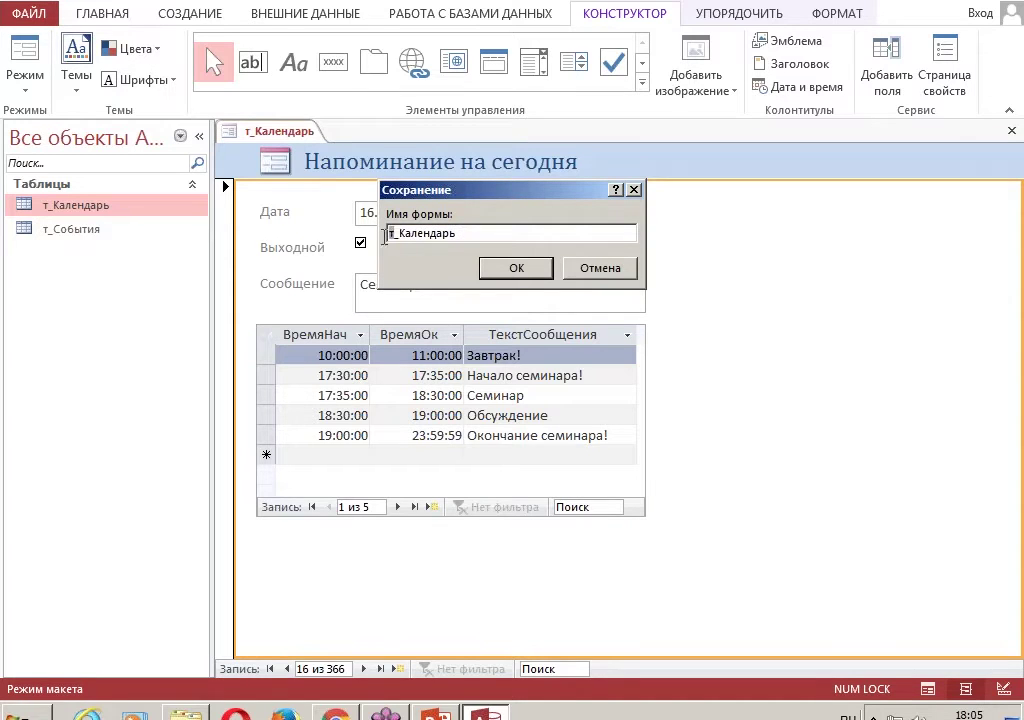
pyautogui.press('BackSpace')
pyautogui.write('ф')
pyautogui.hotkey('shift', 'End')
pyautogui.write('Сегодня')
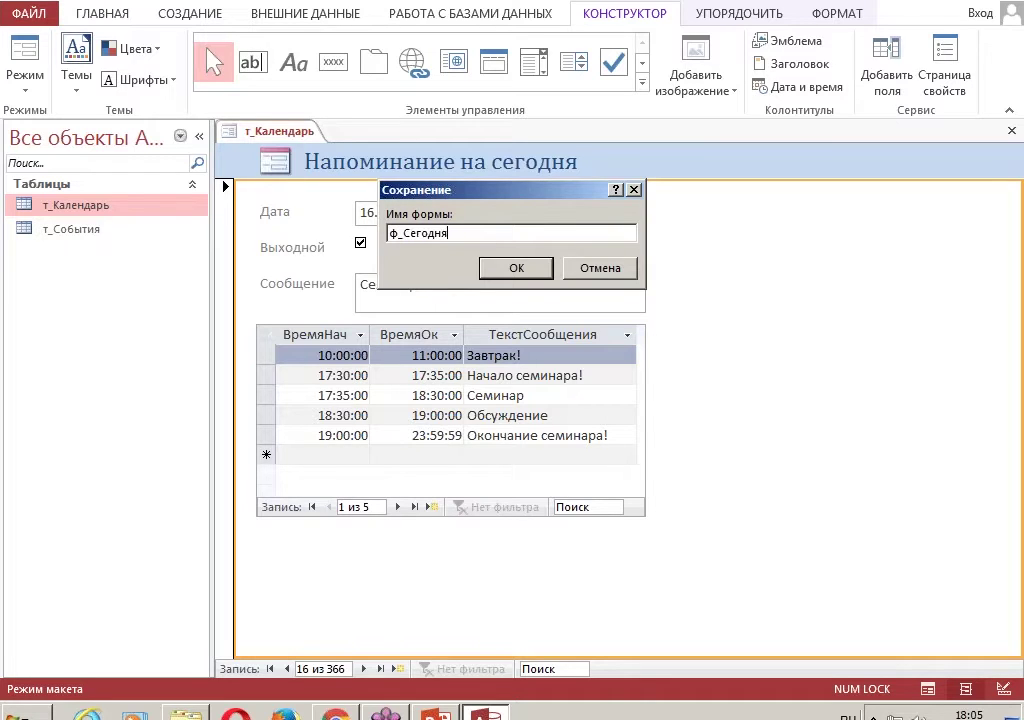
pyautogui.click(536, 273)
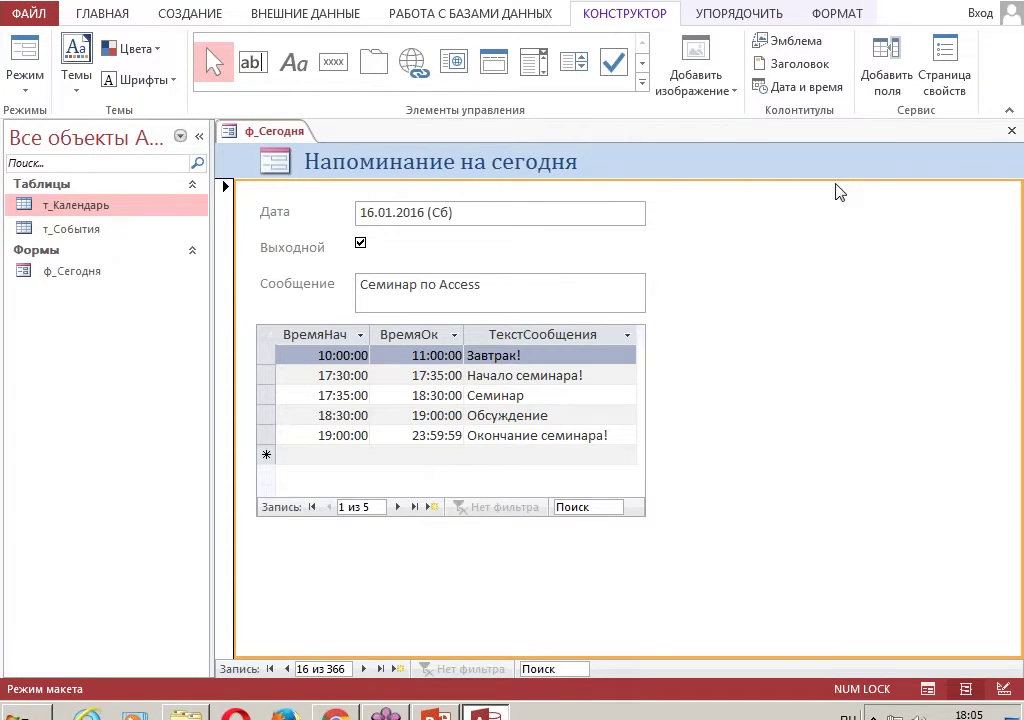
pyautogui.click(1010, 133)
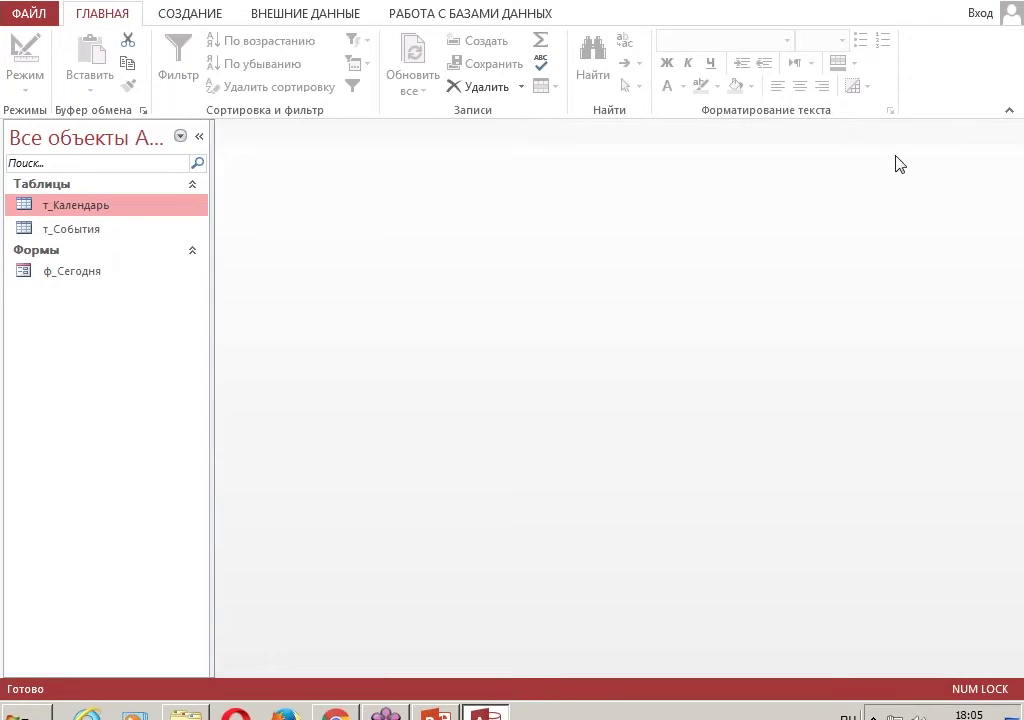
# - Open the ф_Сегодня form, page forward through its records and return to the first one
pyautogui.doubleClick(52, 272)
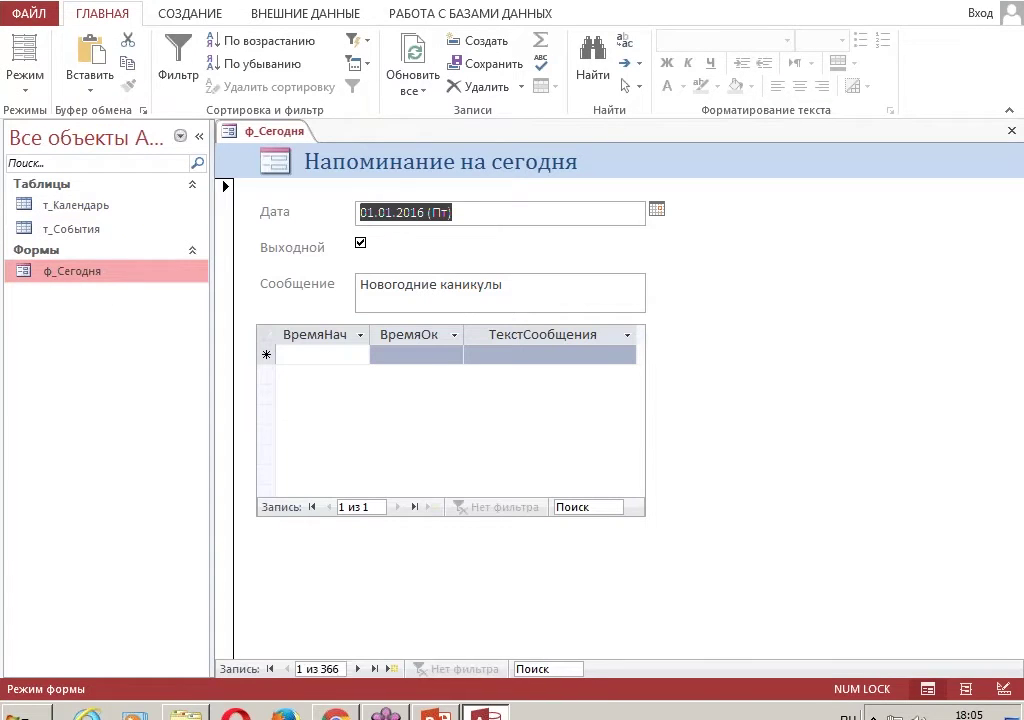
pyautogui.click(359, 669)
pyautogui.moveTo(361, 670); pyautogui.dragTo(361, 670)
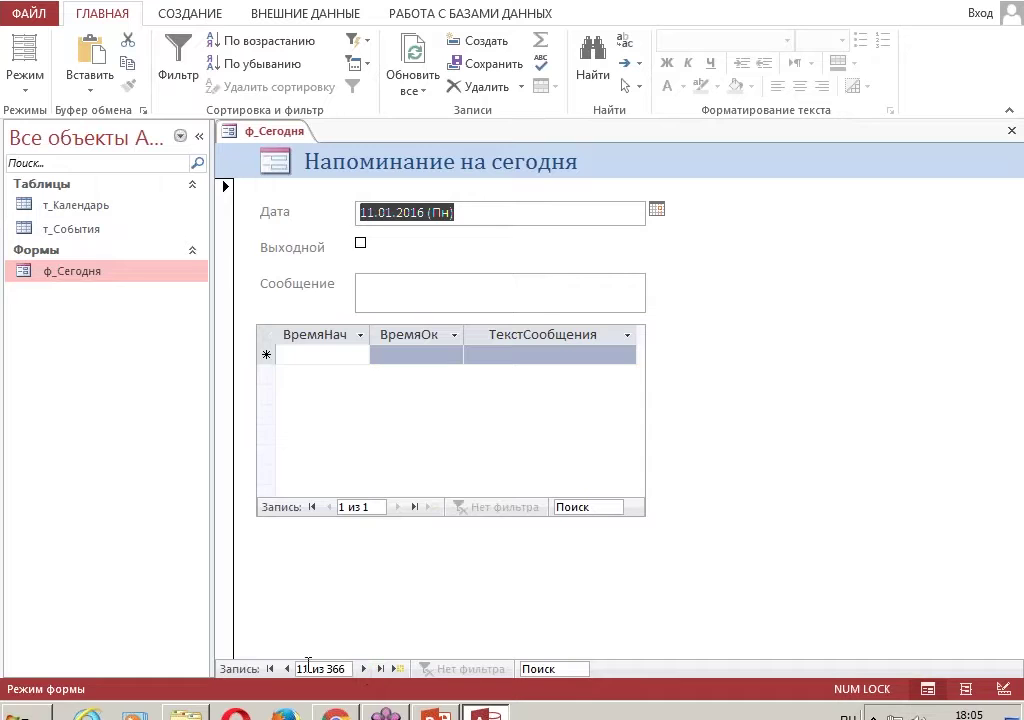
pyautogui.click(272, 670)
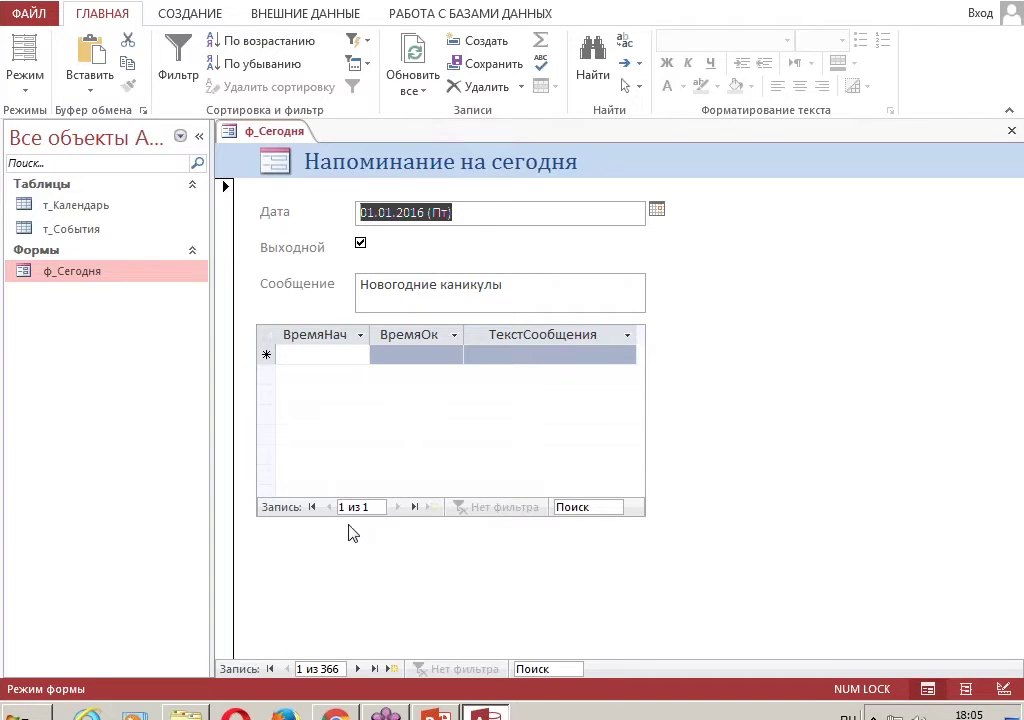
# - Switch to PowerPoint and review the data source and the pop-up and modal window items among slide 7's form properties
pyautogui.moveTo(430, 708)
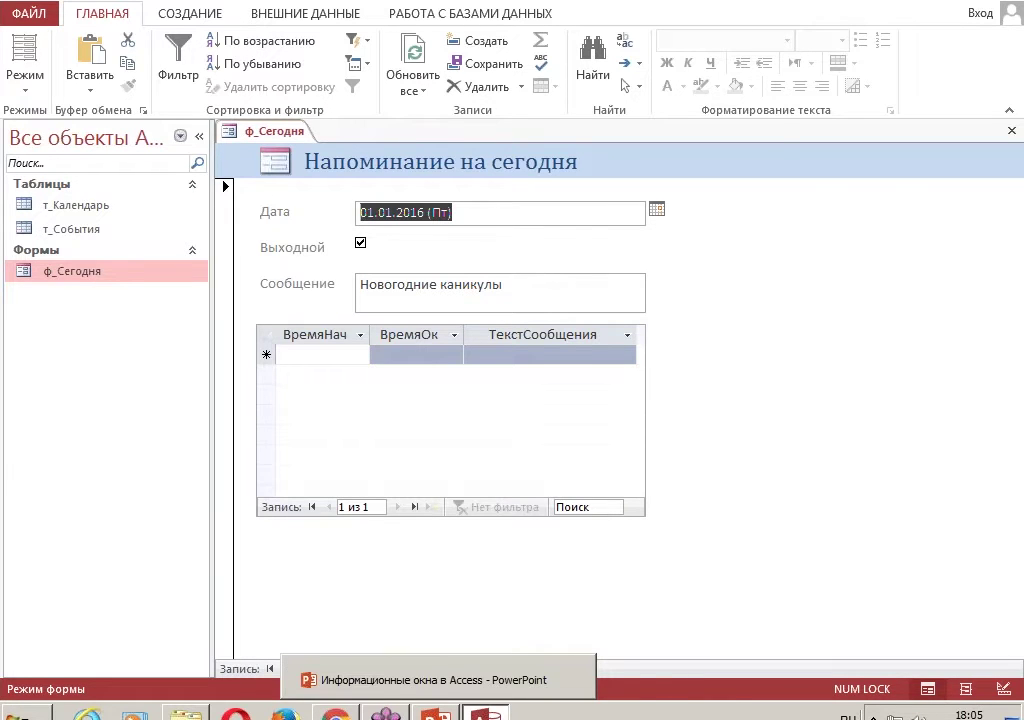
pyautogui.click(432, 711)
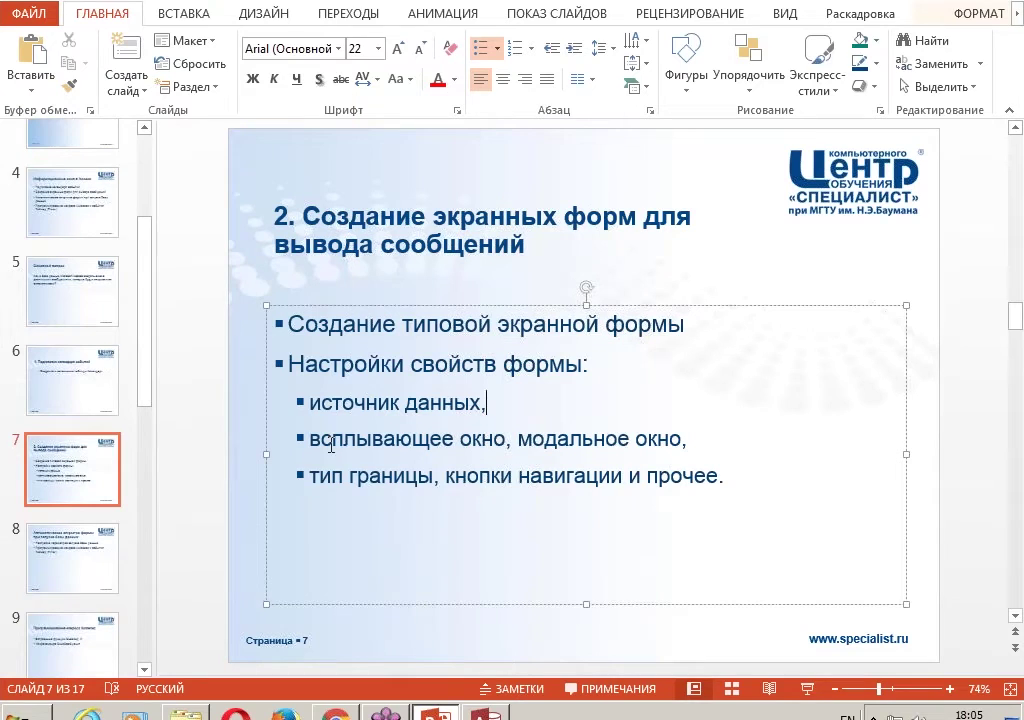
pyautogui.moveTo(310, 401); pyautogui.dragTo(483, 403)
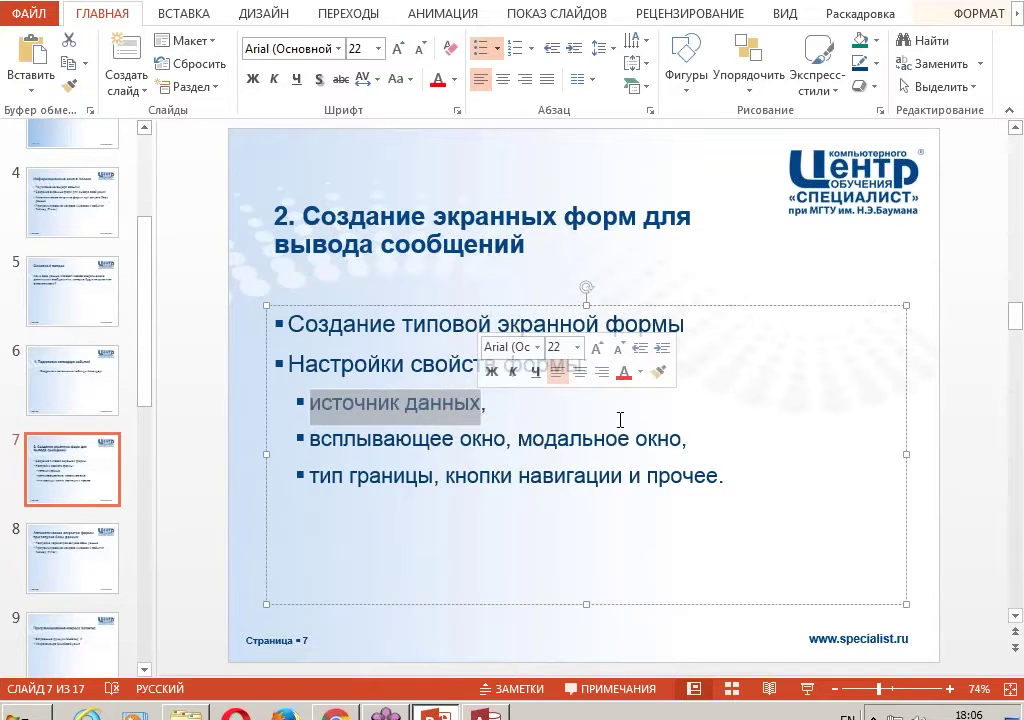
pyautogui.click(473, 491)
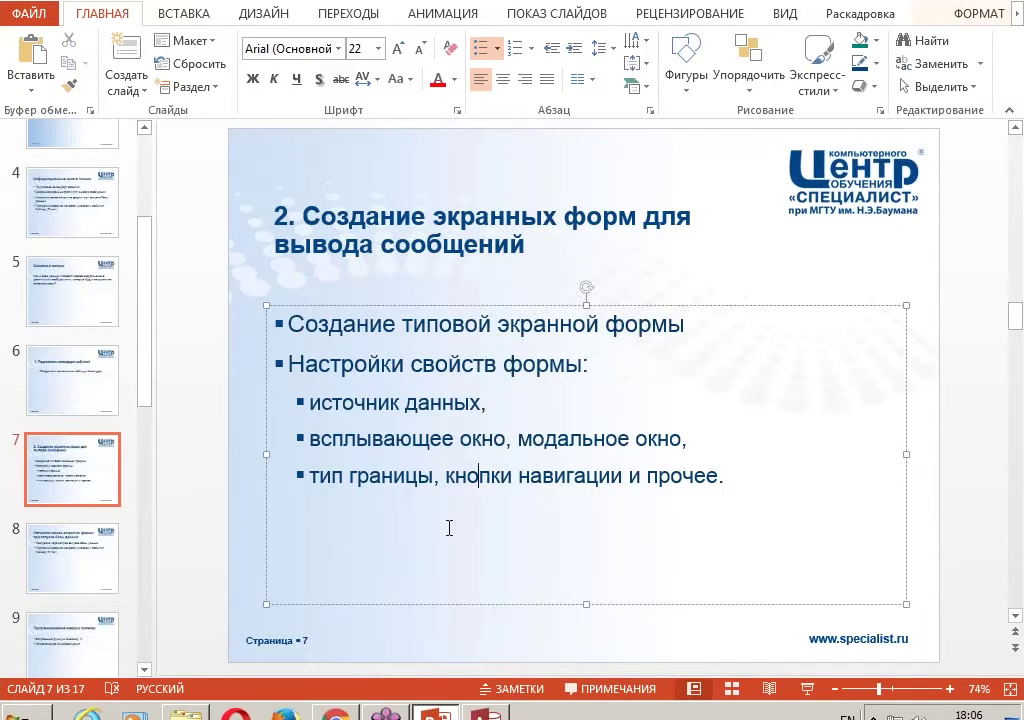
pyautogui.moveTo(311, 440); pyautogui.dragTo(667, 442)
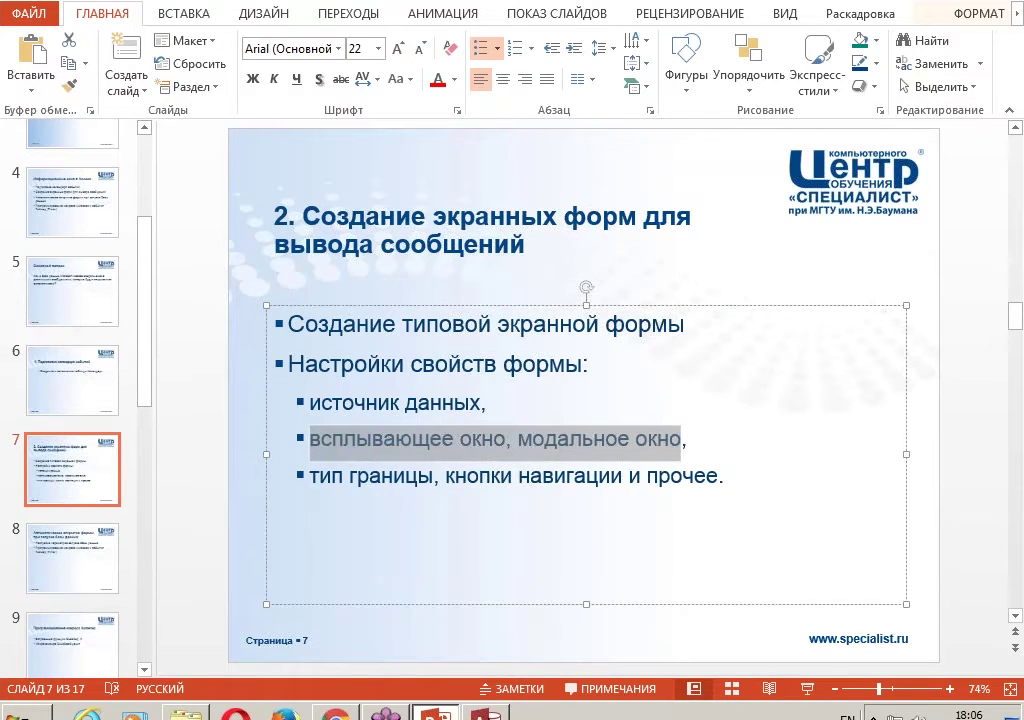
# - Return to Access, step through the first records of ф_Сегодня using record navigation, and close the form
pyautogui.hotkey('alt', 'Tab')
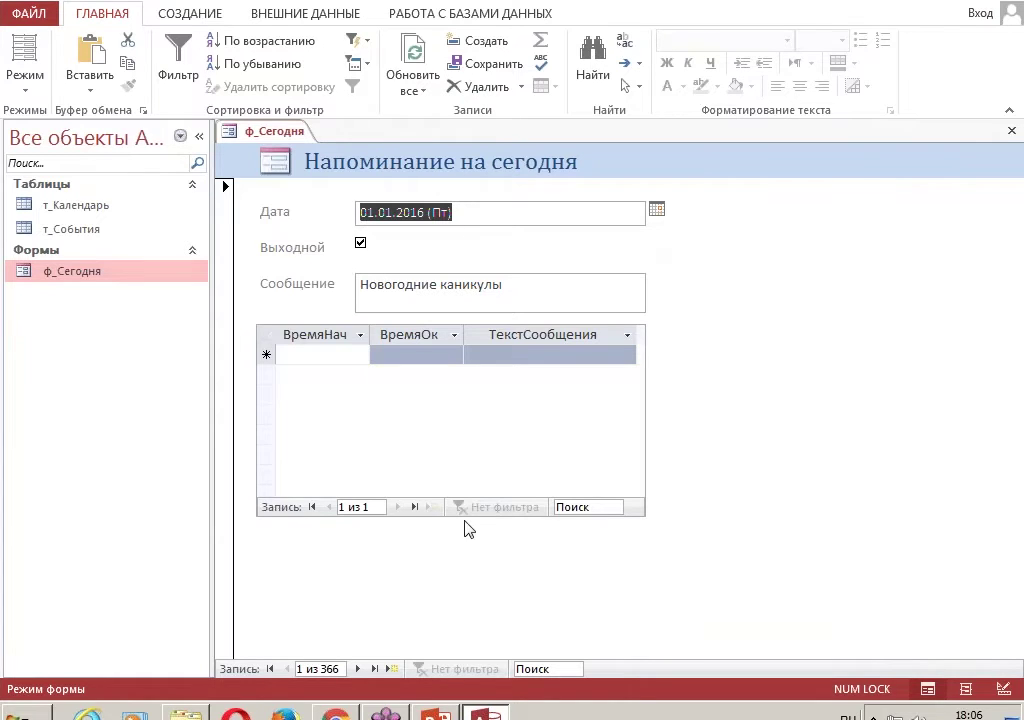
pyautogui.click(357, 669)
pyautogui.click(288, 669)
pyautogui.click(358, 669)
pyautogui.click(358, 669)
pyautogui.click(358, 669)
pyautogui.click(358, 669)
pyautogui.click(358, 669)
pyautogui.click(1015, 135)
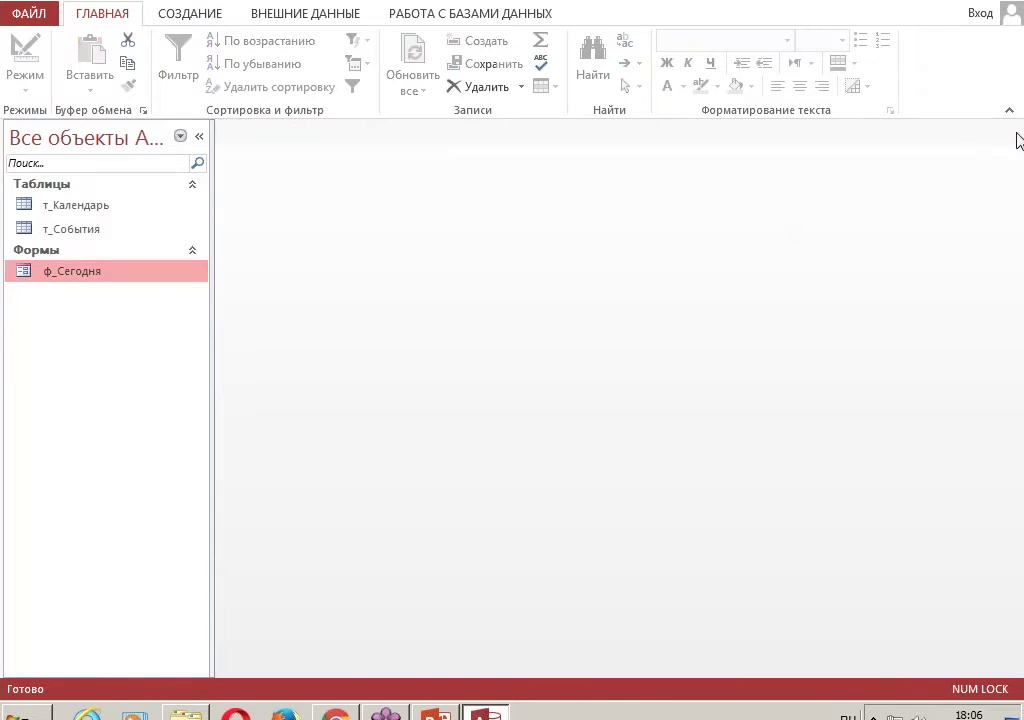
# - Open ф_Сегодня in Design view, narrow the header title to fit its text and reduce the form's width to about 11.3 cm
pyautogui.rightClick(47, 283)
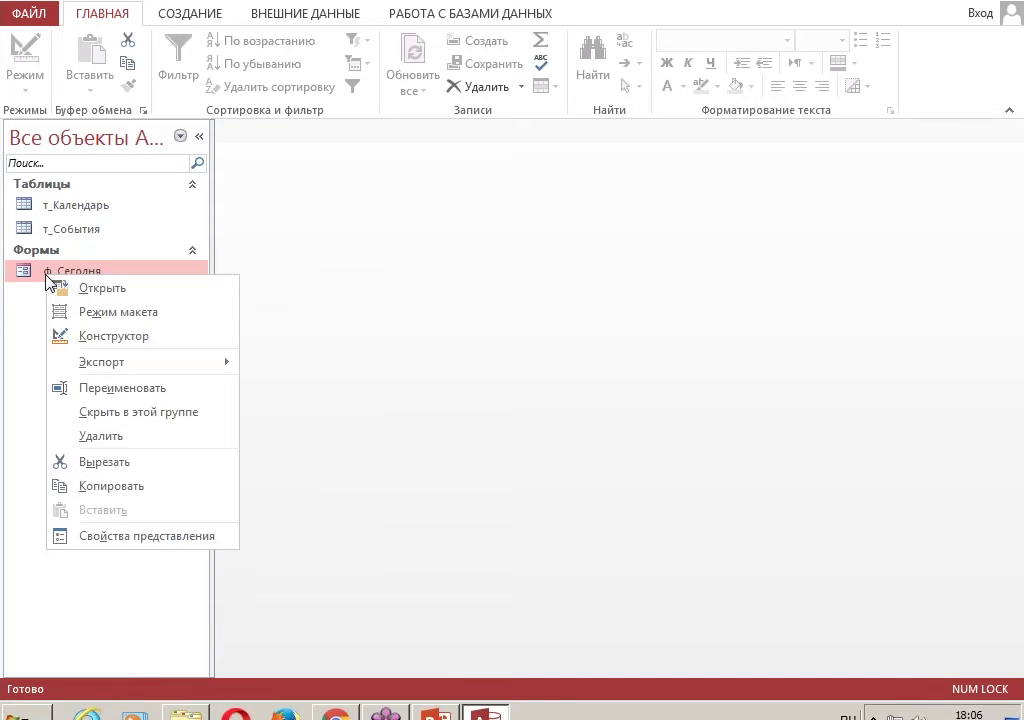
pyautogui.click(113, 336)
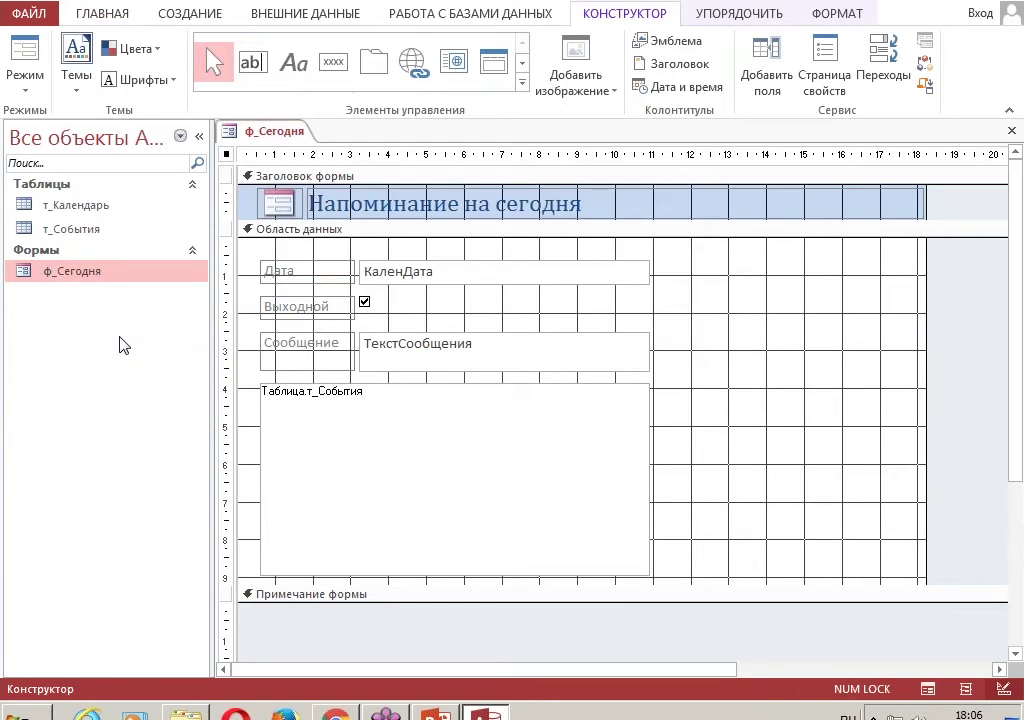
pyautogui.click(770, 205)
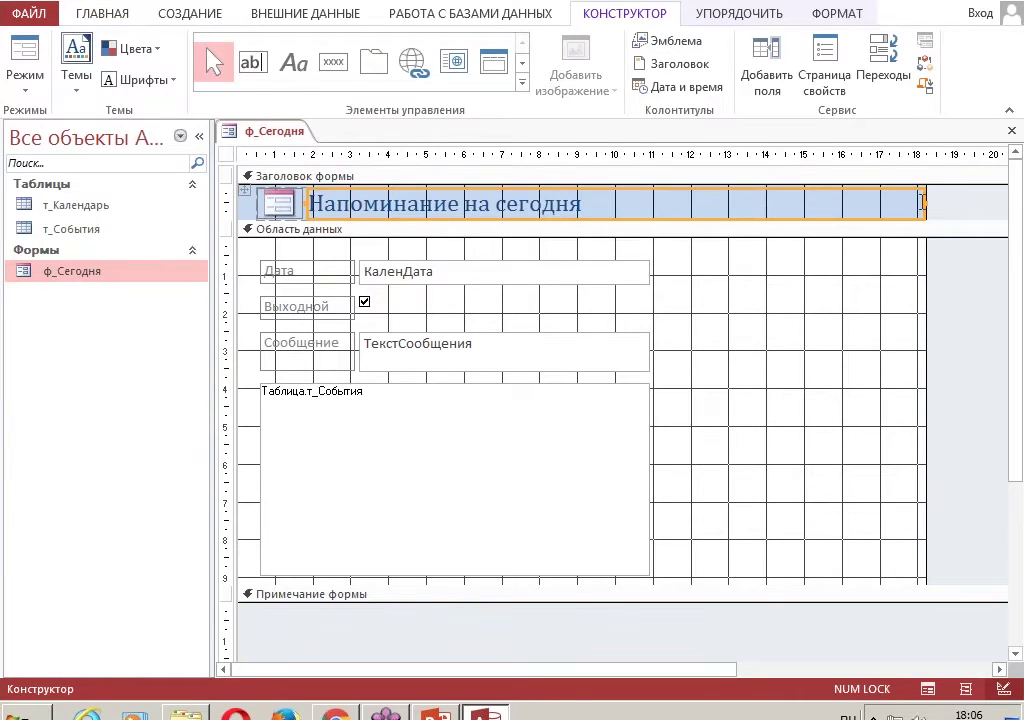
pyautogui.moveTo(919, 201); pyautogui.dragTo(609, 219)
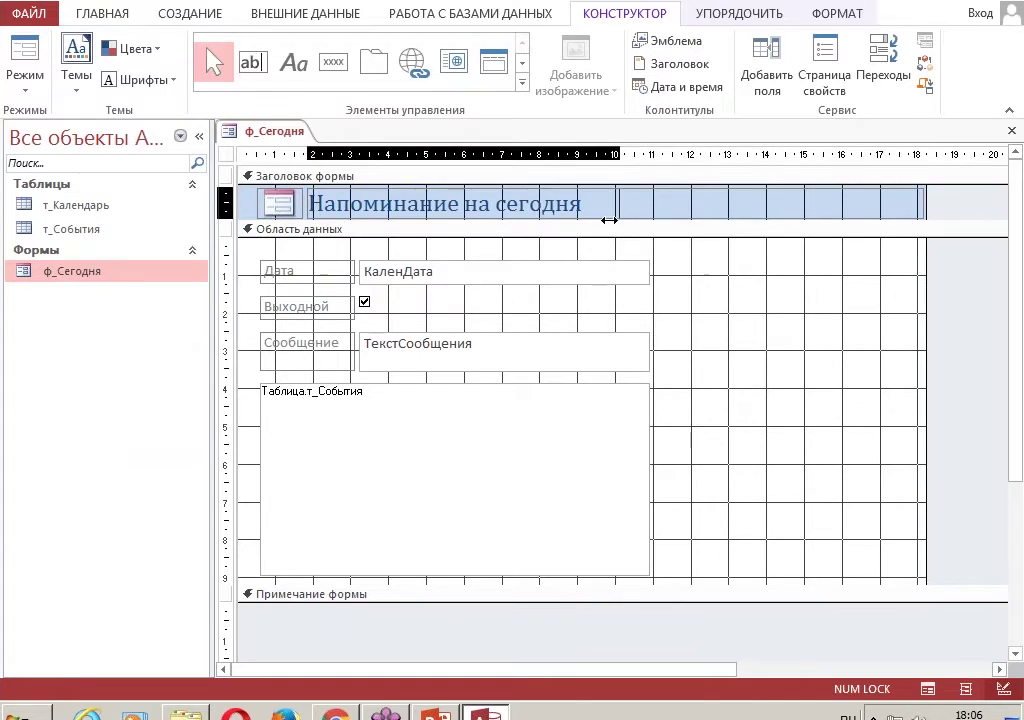
pyautogui.moveTo(926, 308); pyautogui.dragTo(663, 320)
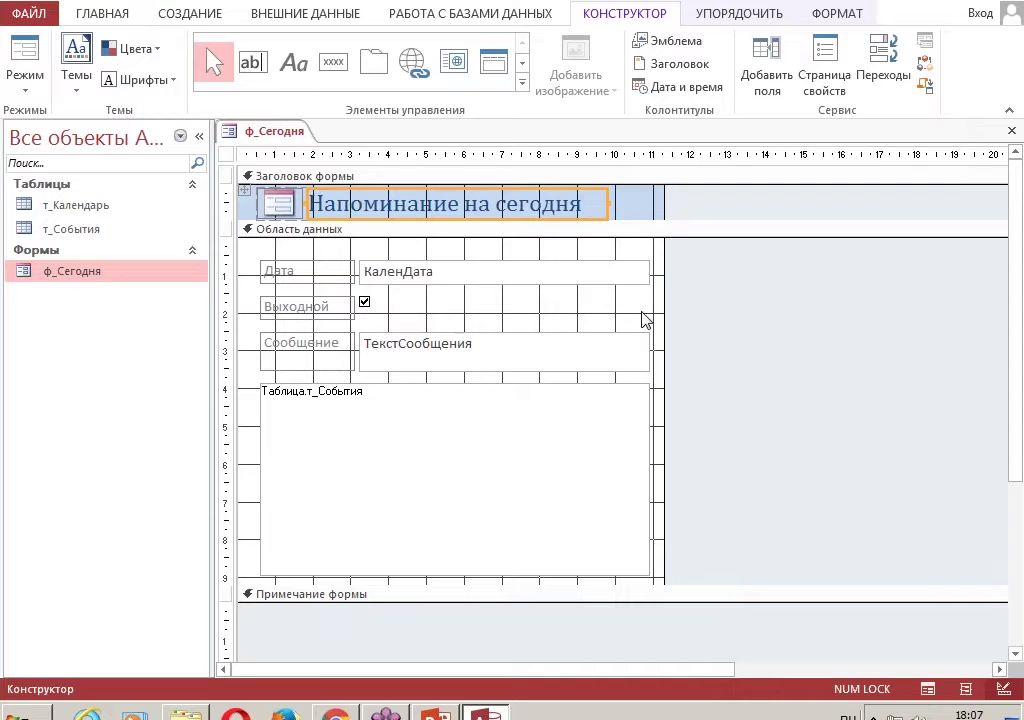
# - Open the properties of the whole form, widen the property sheet and show the data properties
pyautogui.rightClick(501, 312)
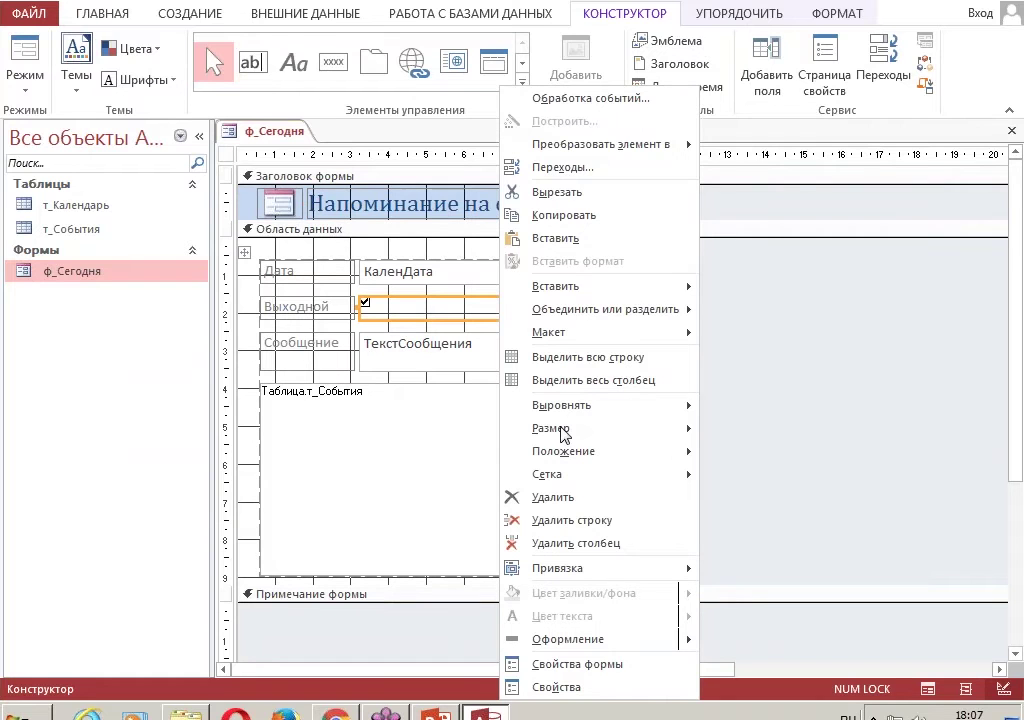
pyautogui.click(638, 666)
pyautogui.moveTo(764, 238); pyautogui.dragTo(632, 238)
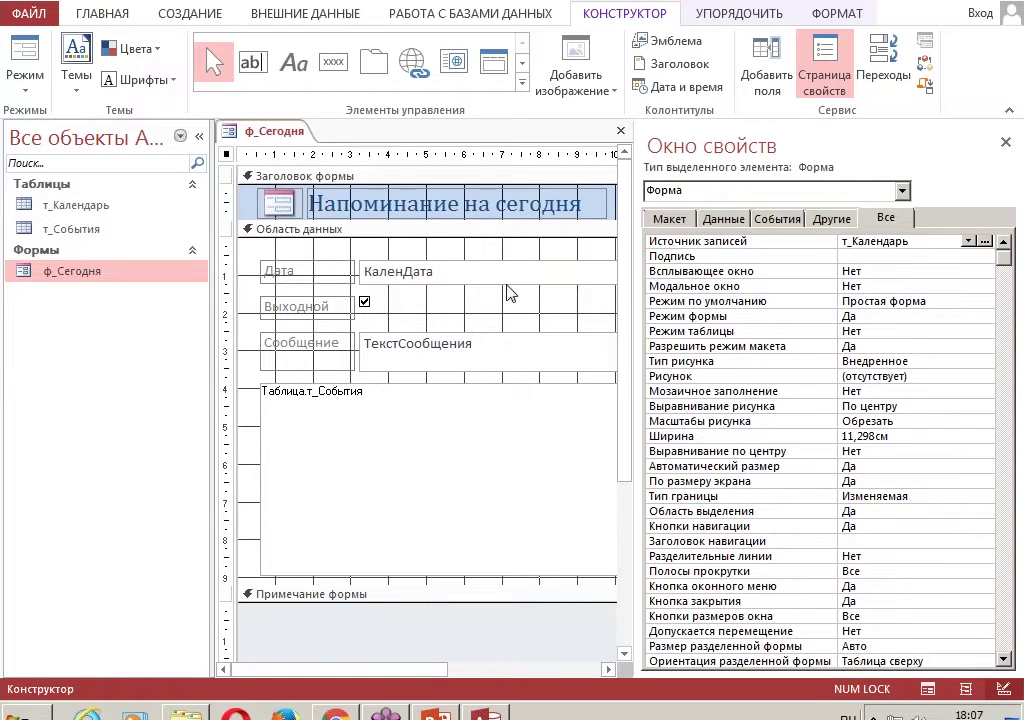
pyautogui.click(716, 224)
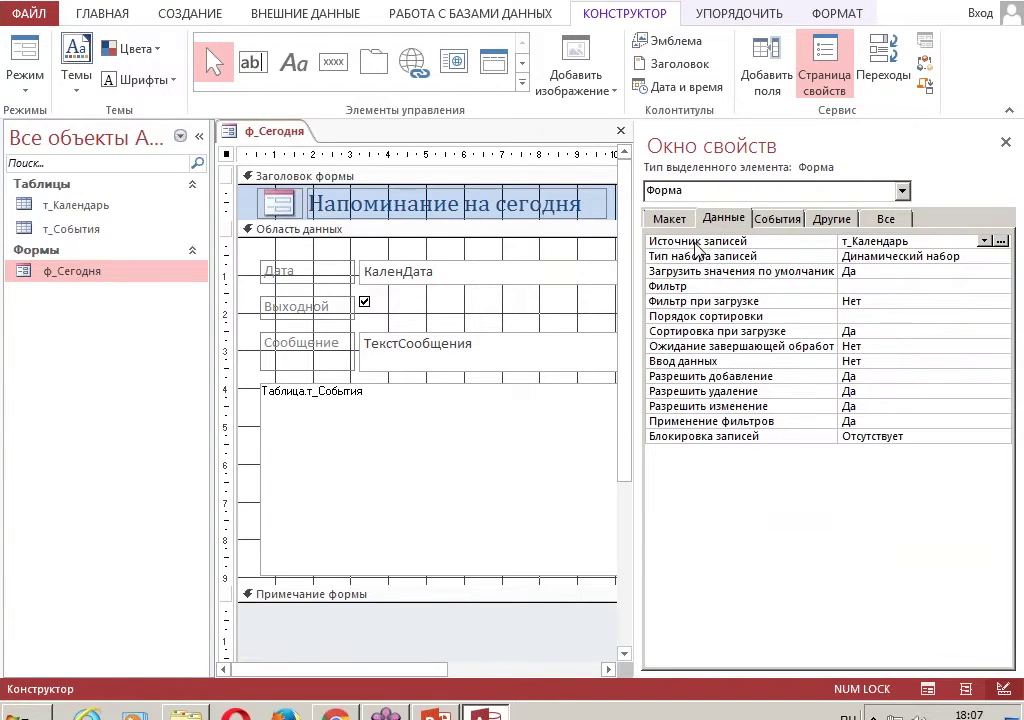
# - On slide 7 in PowerPoint, change the item источник данных to источник записей and switch back to Access
pyautogui.hotkey('alt', 'Tab')
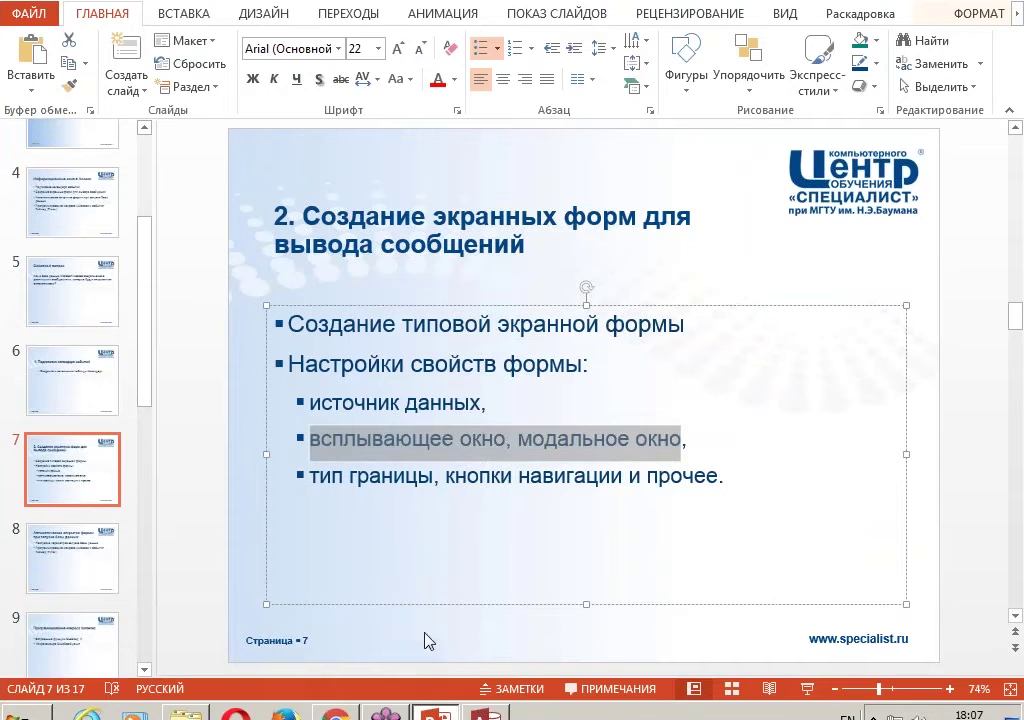
pyautogui.click(394, 465)
pyautogui.moveTo(404, 402); pyautogui.dragTo(481, 402)
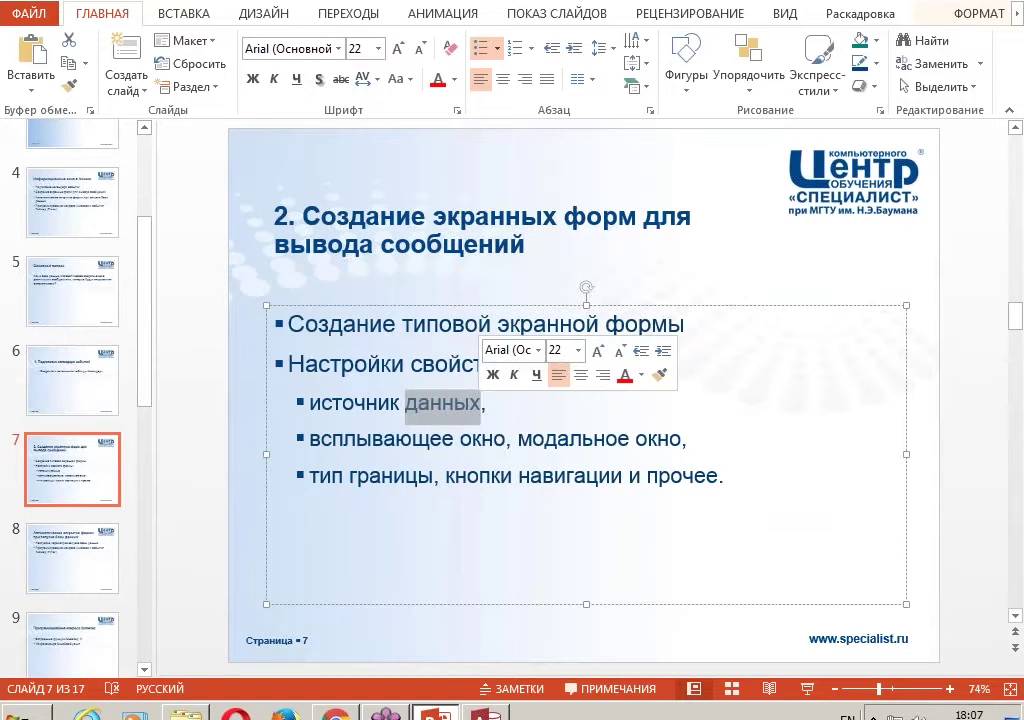
pyautogui.write('pfgb')
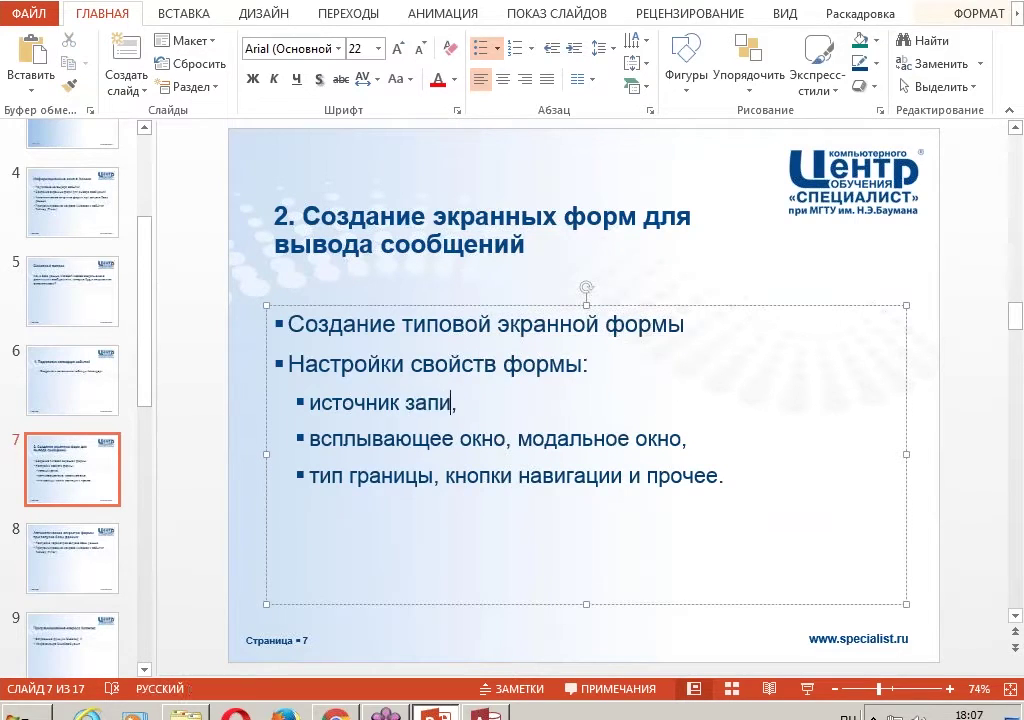
pyautogui.write('сей')
pyautogui.click(460, 442)
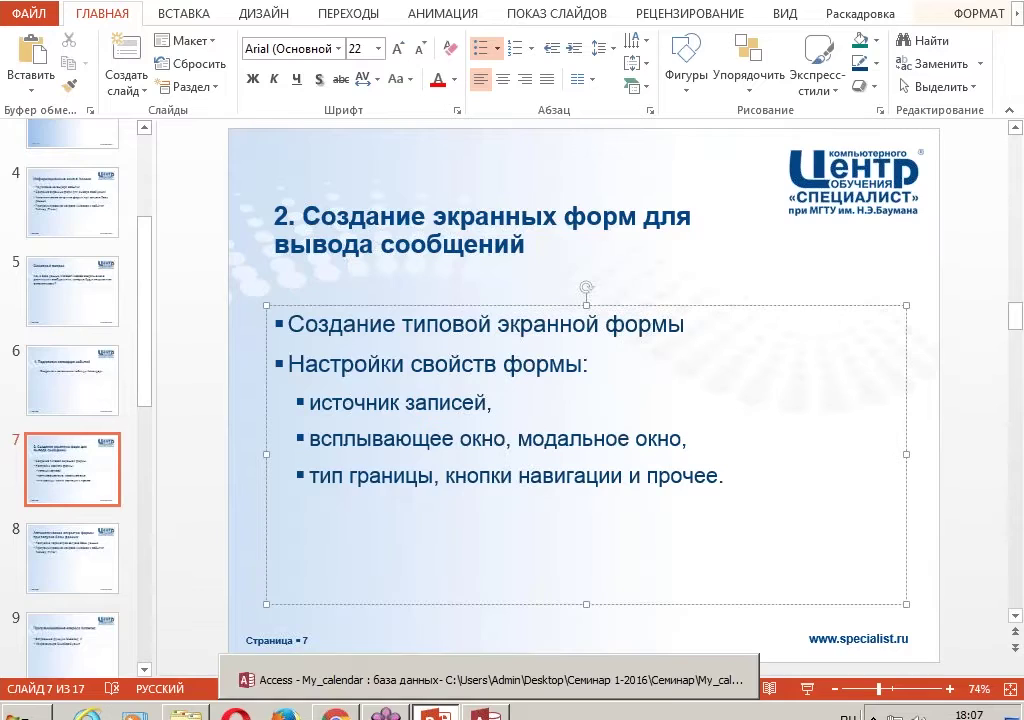
pyautogui.click(485, 712)
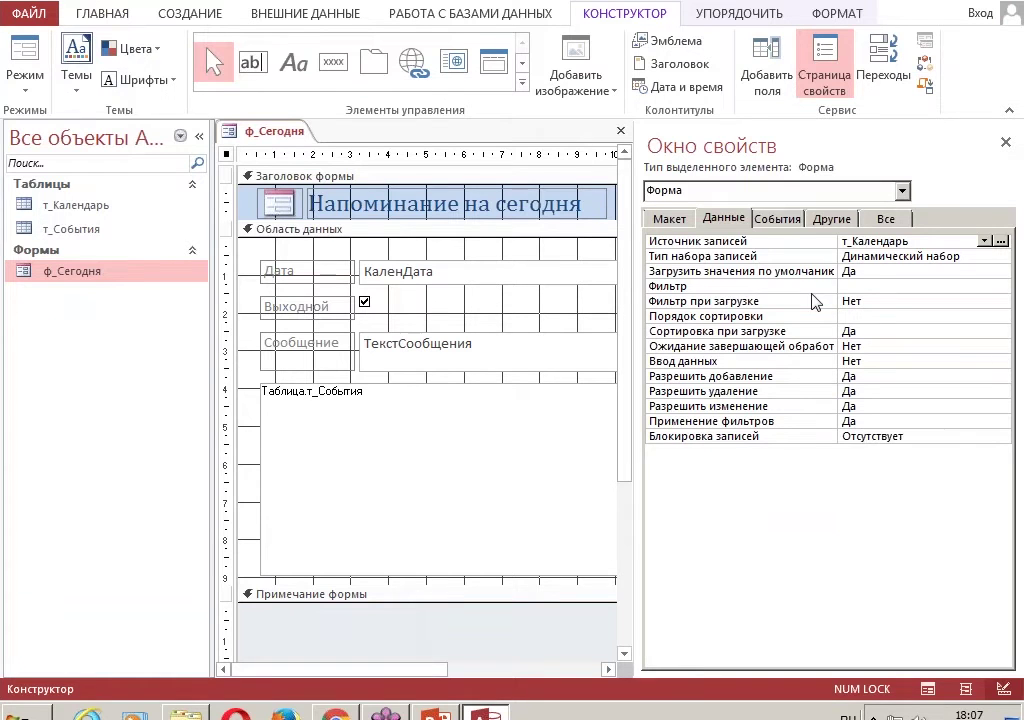
# - Build a query on т_Календарь for the form's record source, then hide the property sheet and enlarge the query design grid
pyautogui.click(907, 243)
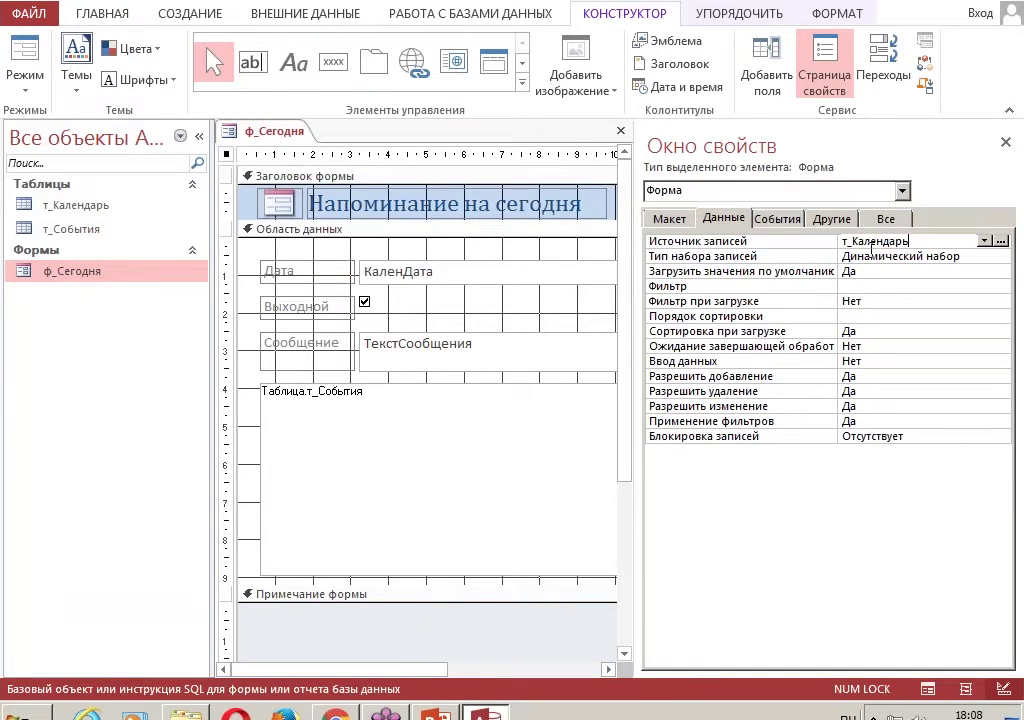
pyautogui.moveTo(838, 270); pyautogui.dragTo(780, 270)
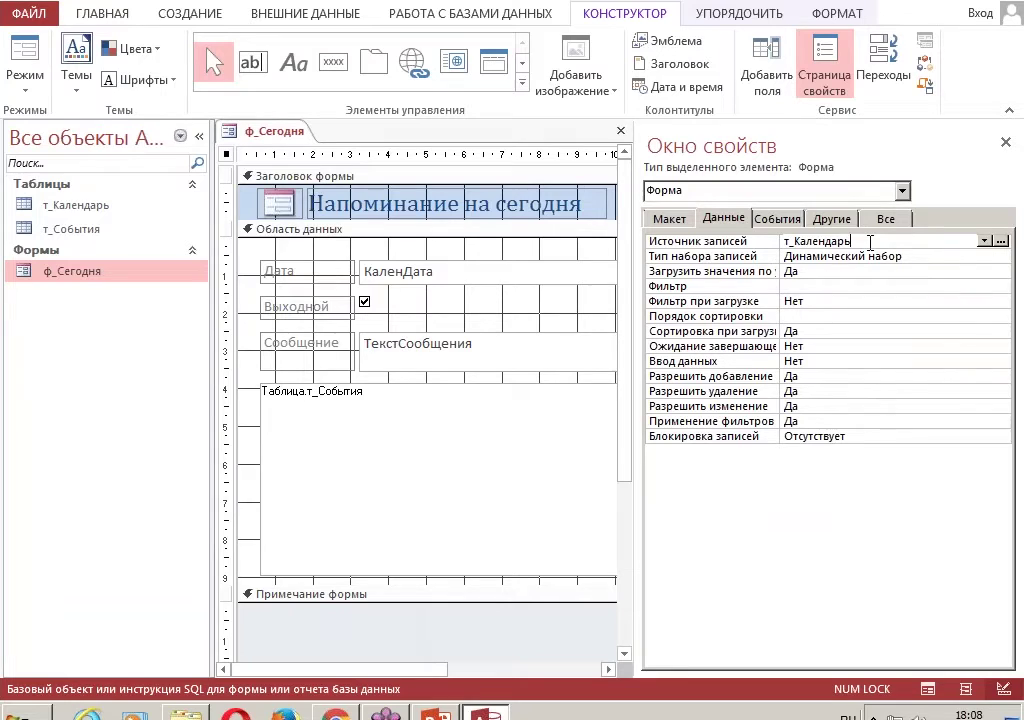
pyautogui.doubleClick(870, 242)
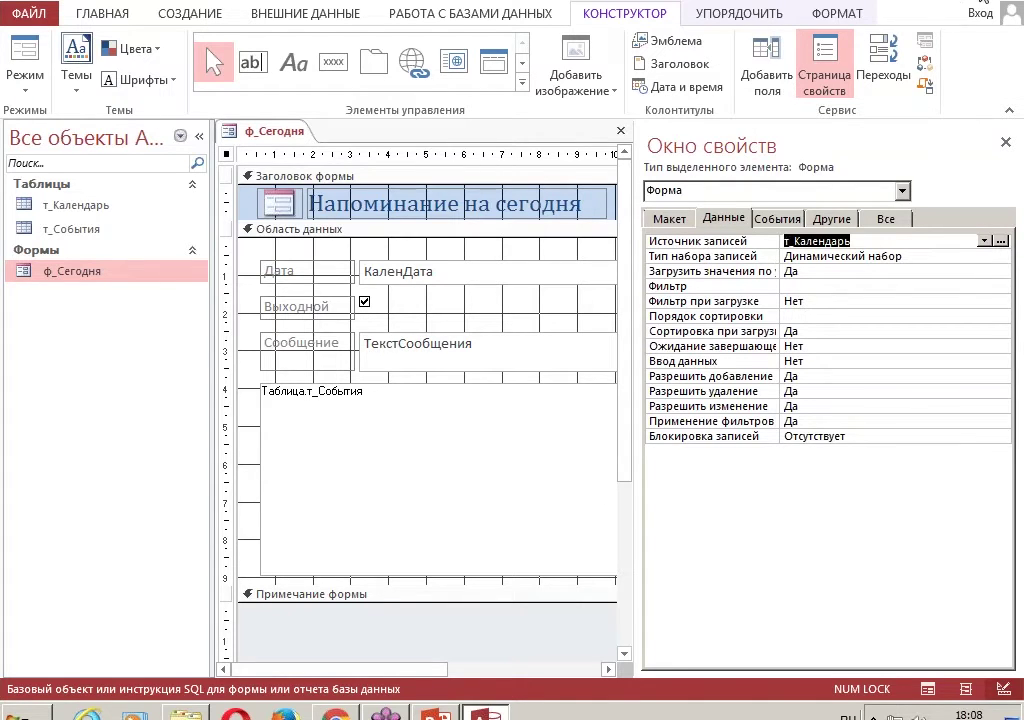
pyautogui.press('super+Down')
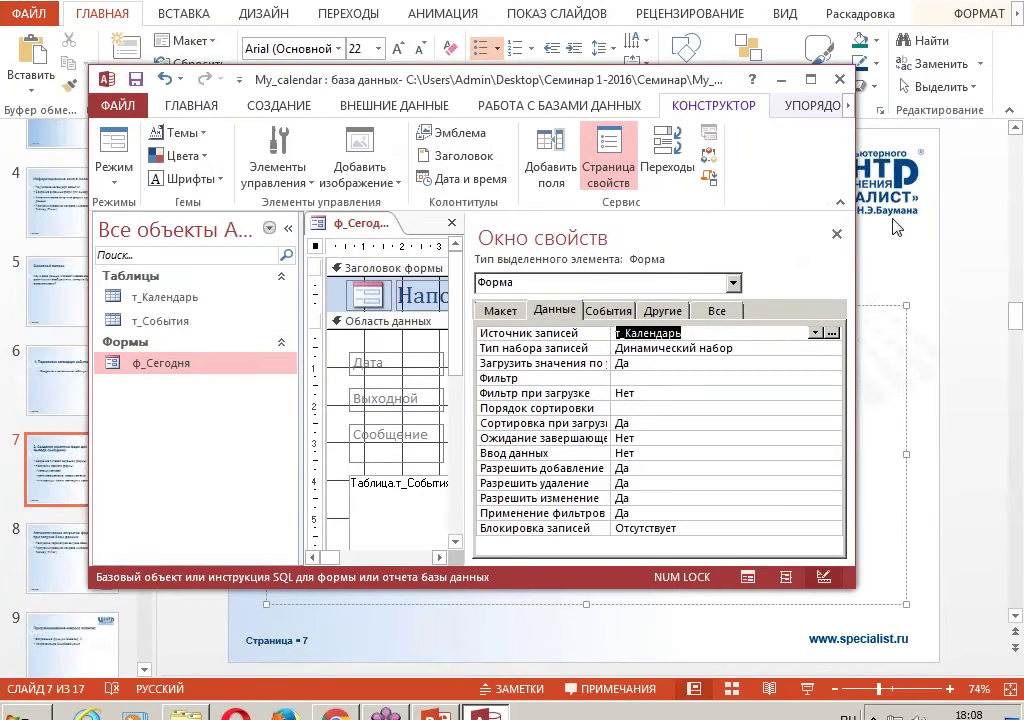
pyautogui.moveTo(849, 583); pyautogui.dragTo(866, 657)
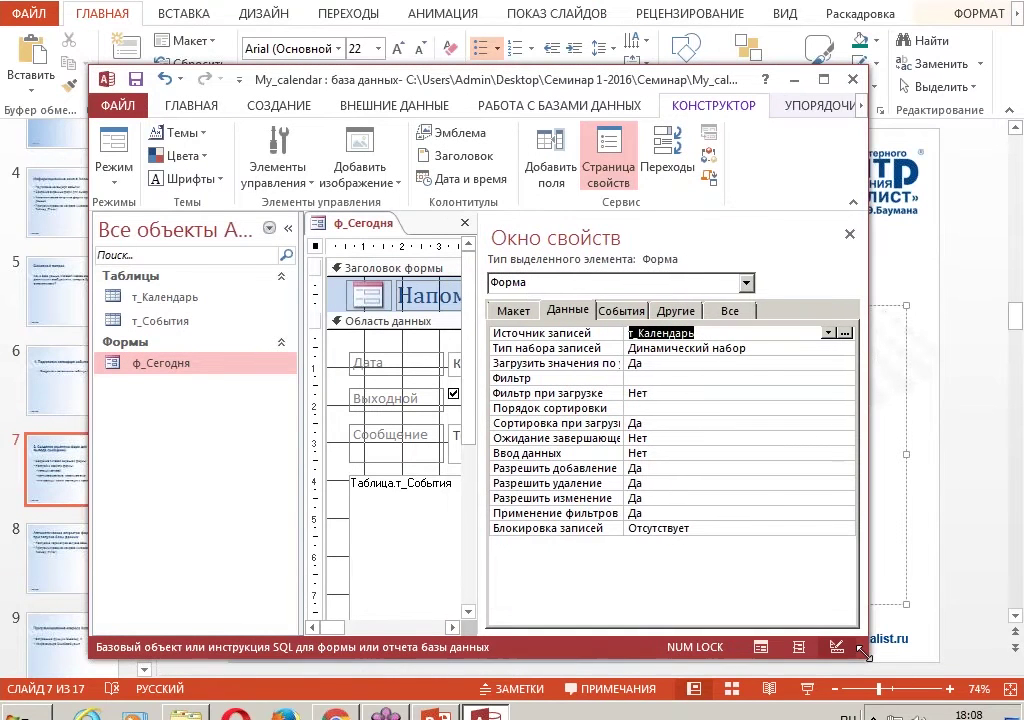
pyautogui.click(845, 334)
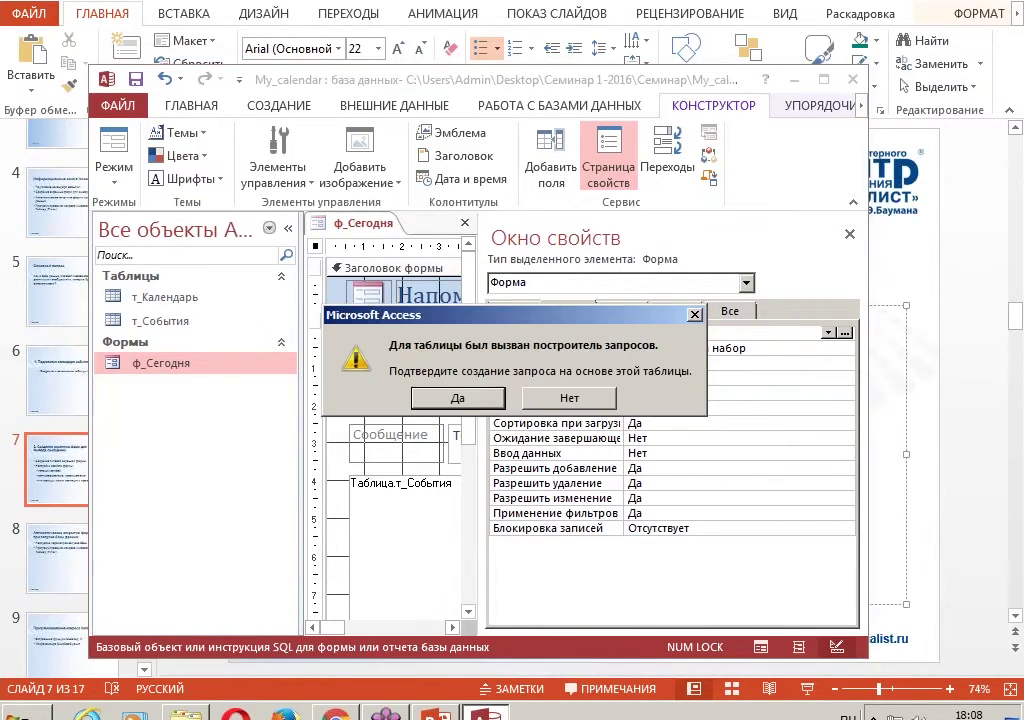
pyautogui.click(458, 402)
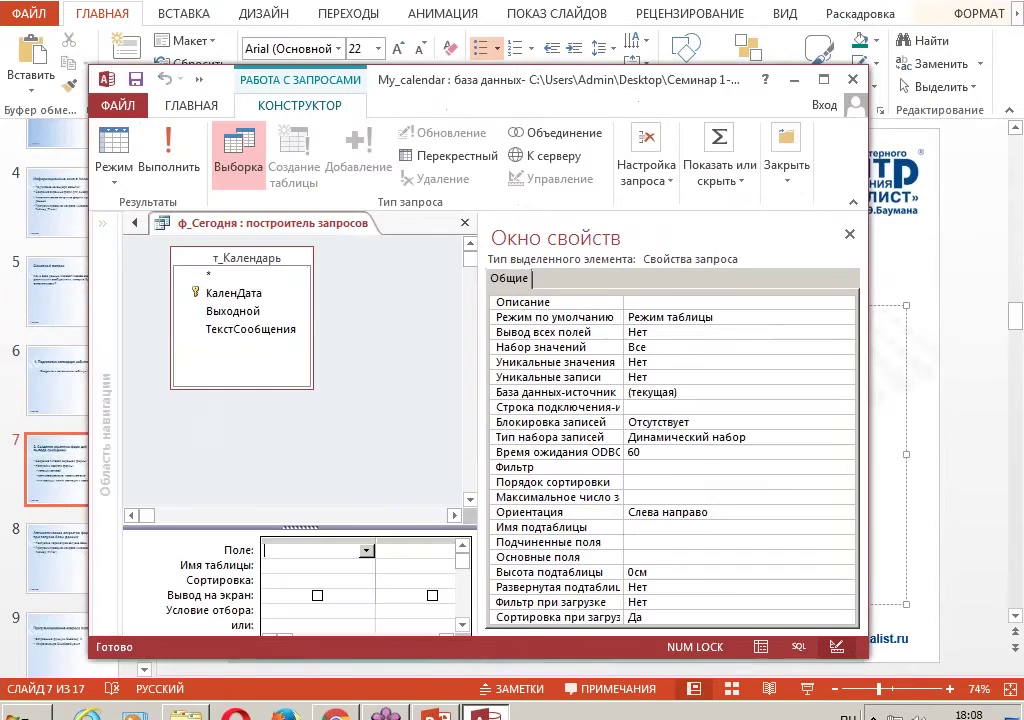
pyautogui.click(849, 234)
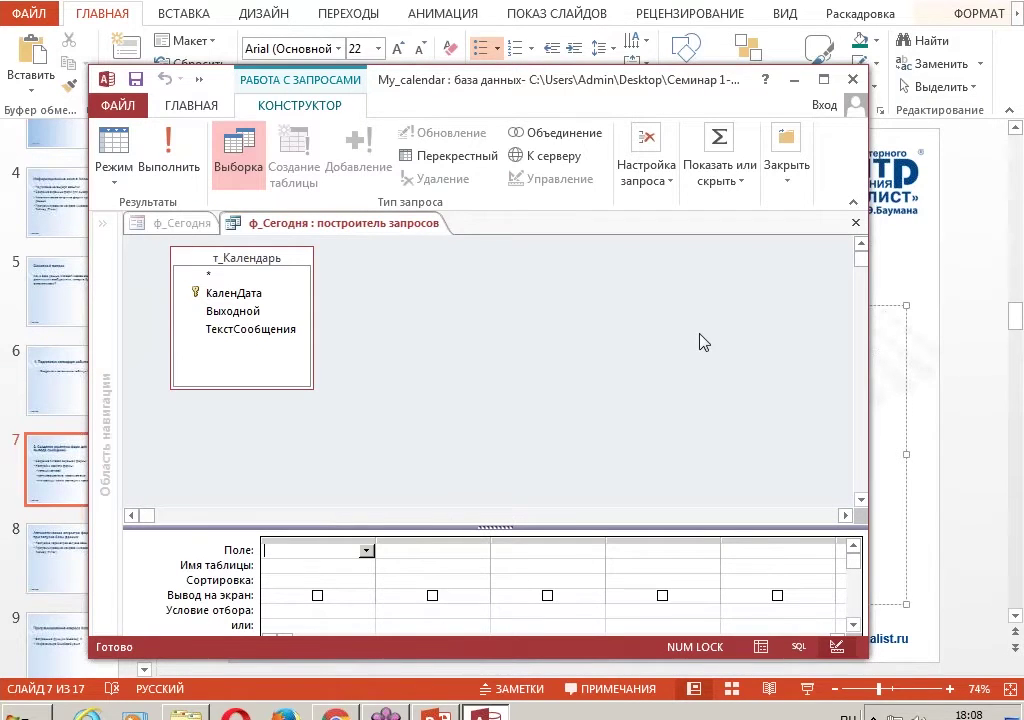
pyautogui.moveTo(553, 526); pyautogui.dragTo(551, 421)
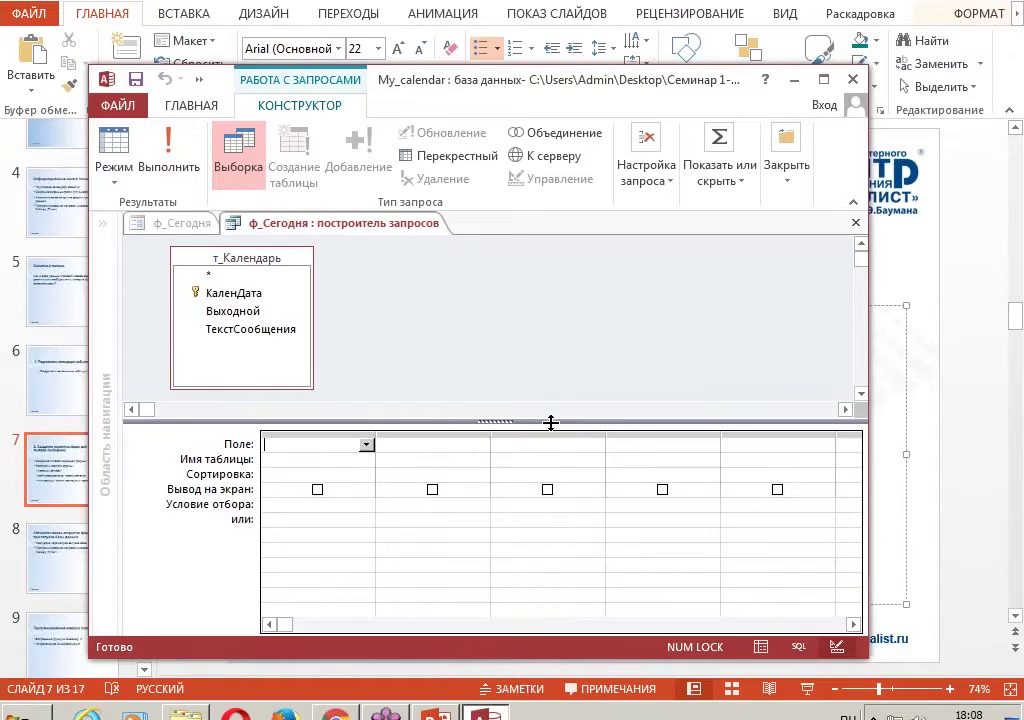
# - Add the fields КаленДата, Выходной and ТекстСообщения from т_Календарь to the query
pyautogui.doubleClick(237, 292)
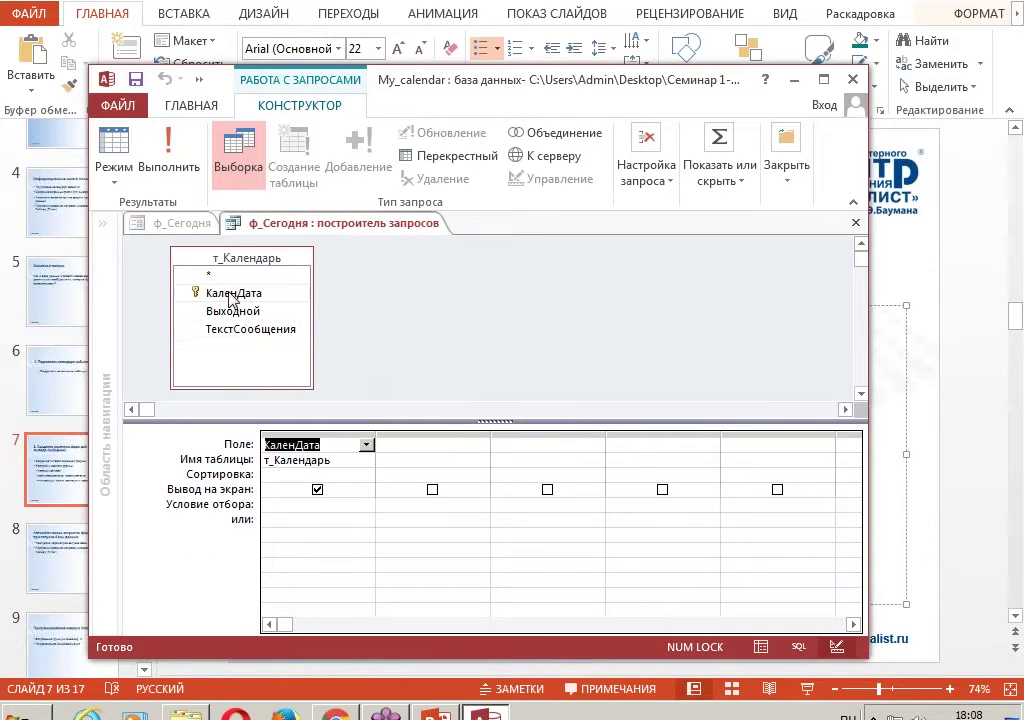
pyautogui.click(231, 316)
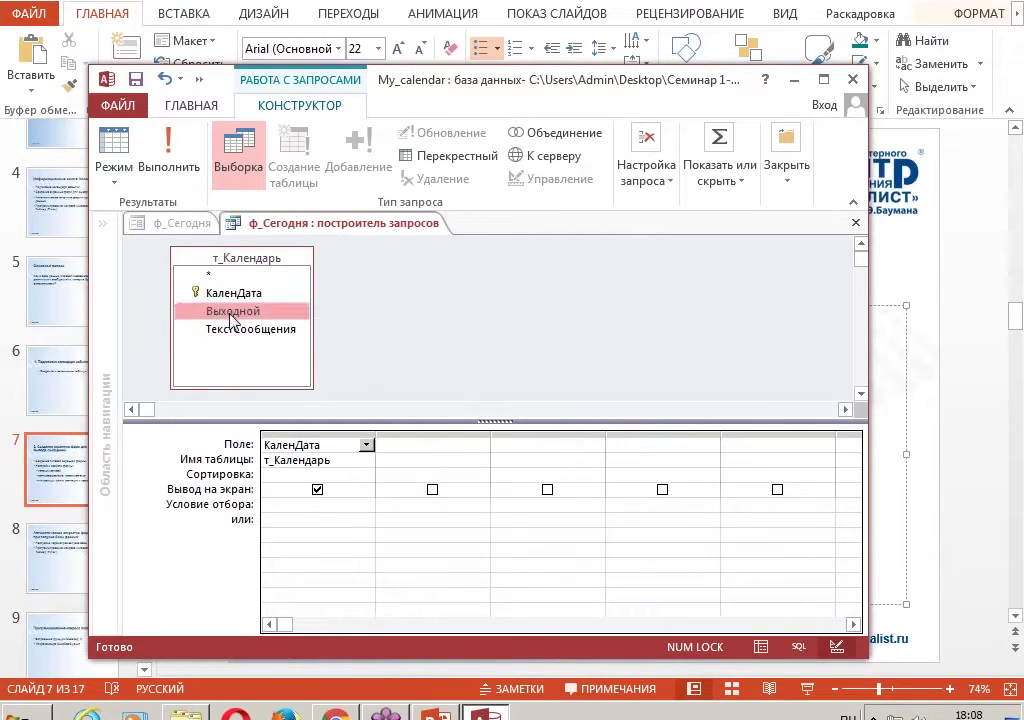
pyautogui.doubleClick(231, 314)
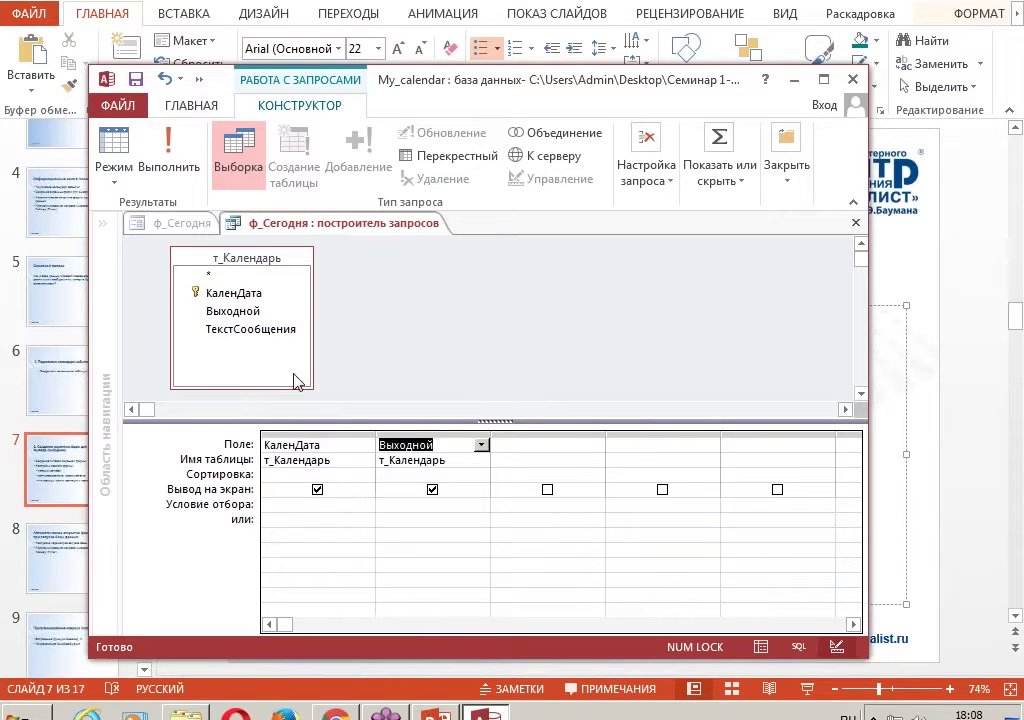
pyautogui.doubleClick(257, 337)
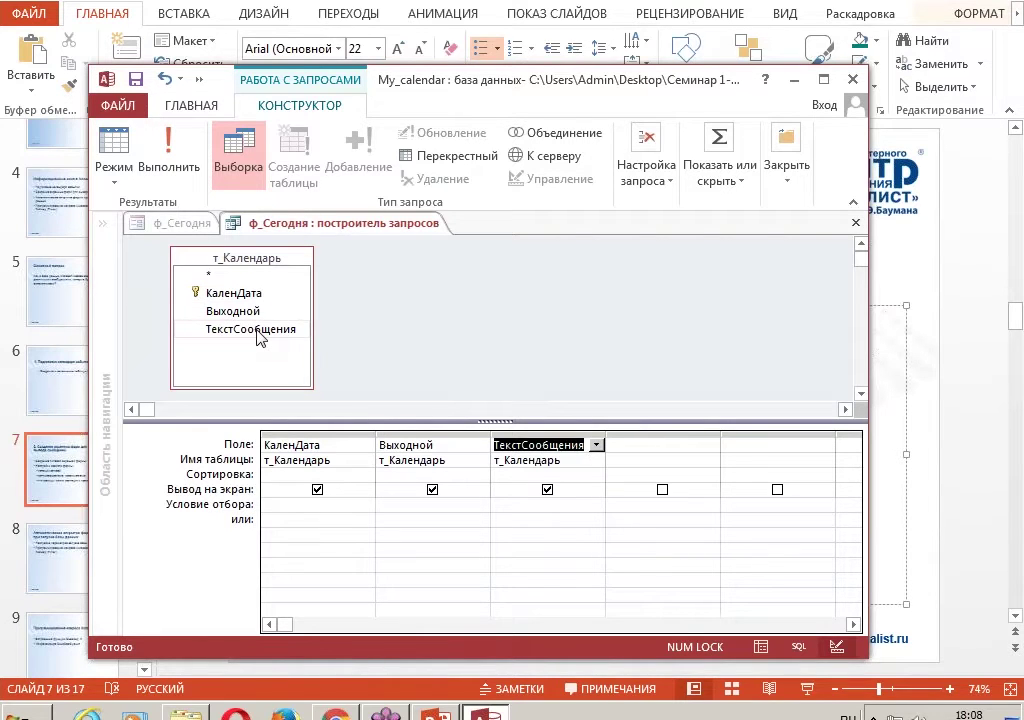
# - Set the selection criterion of КаленДата to date() and preview the query in Datasheet view before returning to its design
pyautogui.click(297, 509)
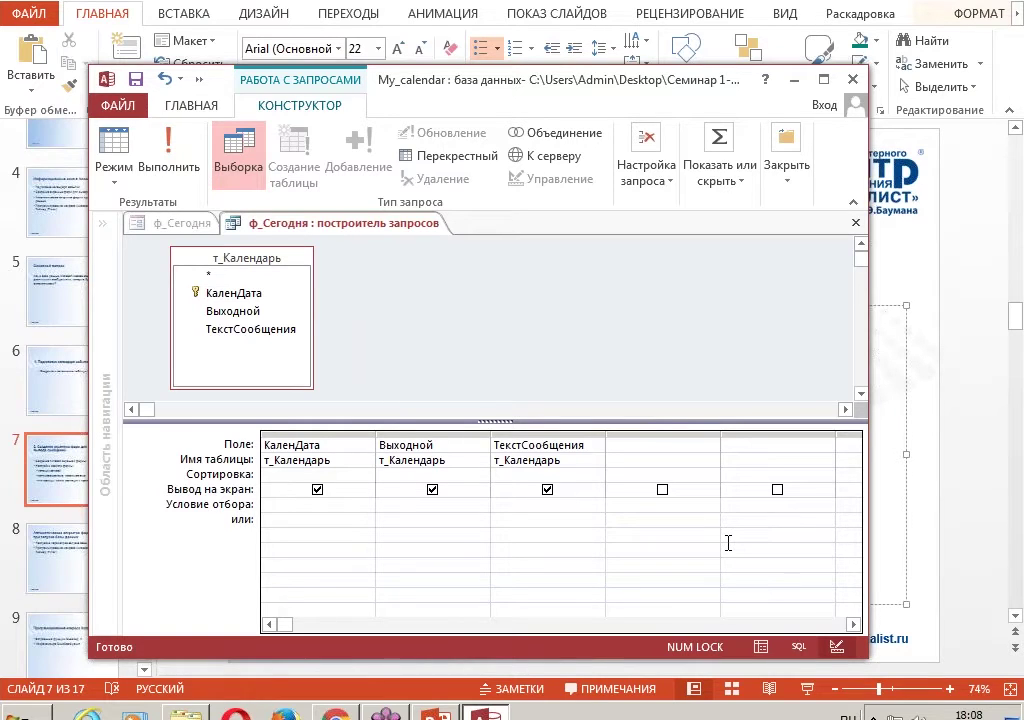
pyautogui.write('date')
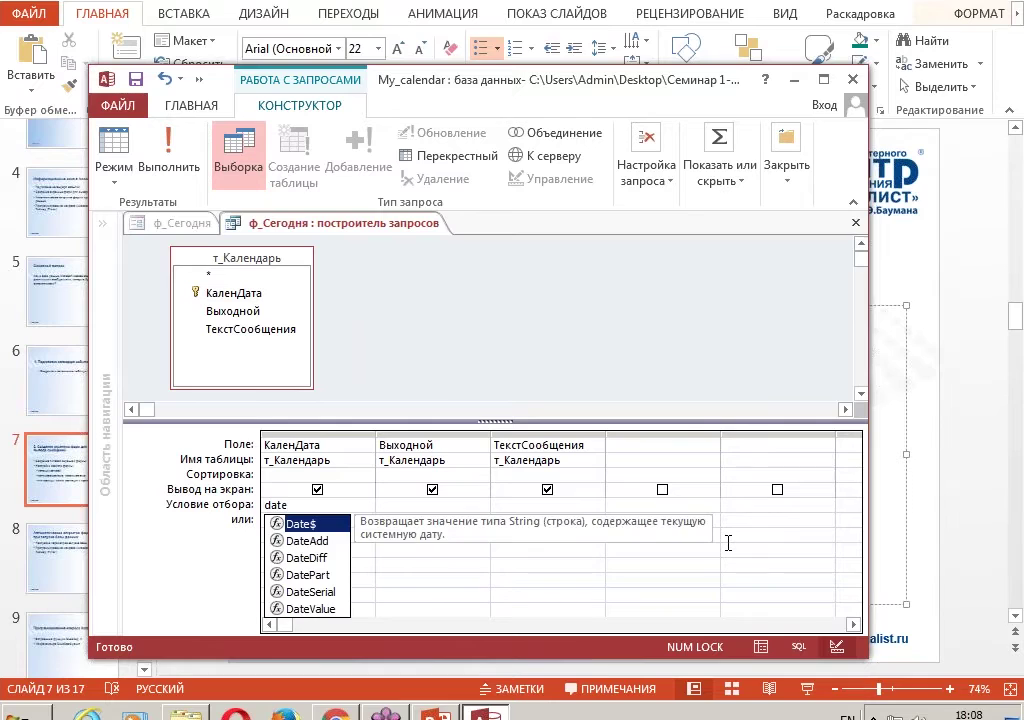
pyautogui.write('()')
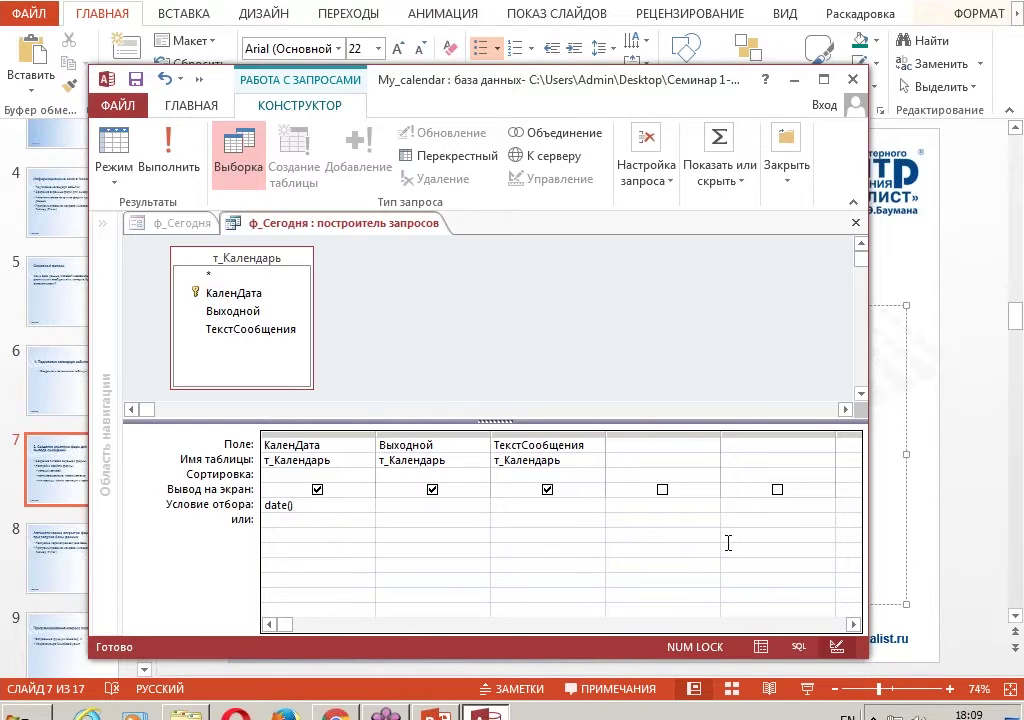
pyautogui.press('Tab')
pyautogui.click(116, 145)
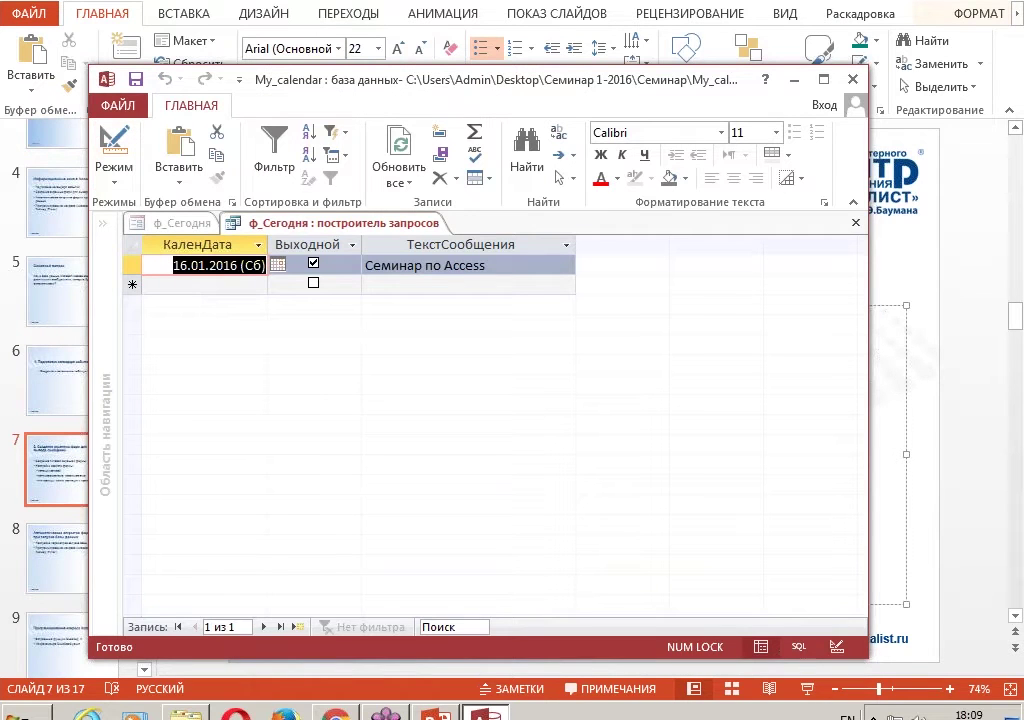
pyautogui.click(113, 145)
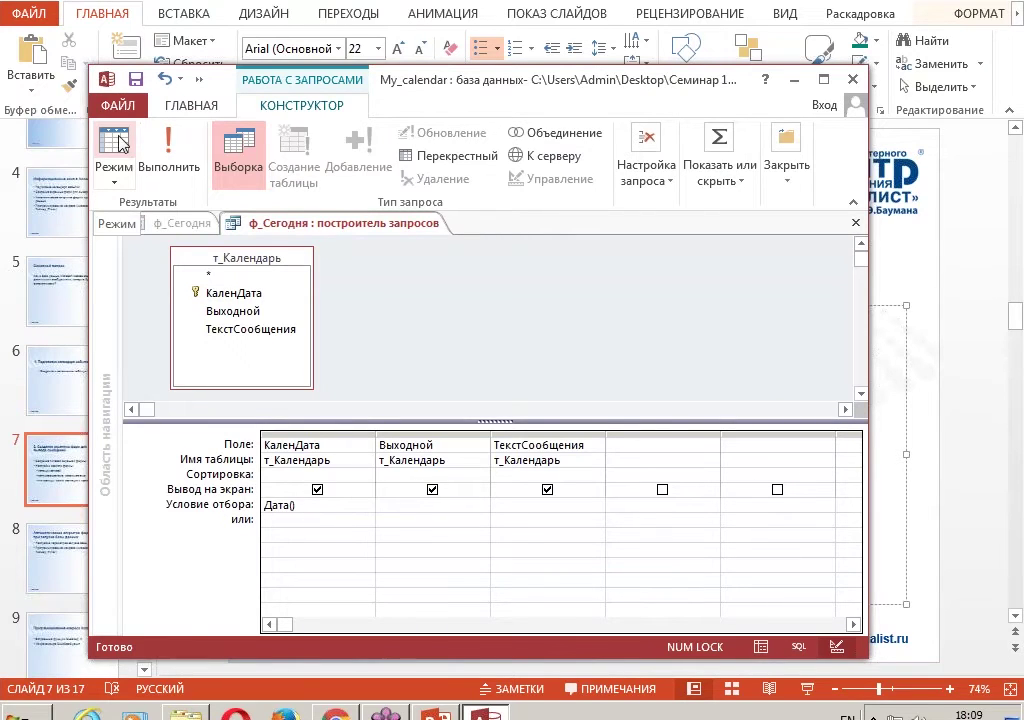
# - Close the query builder, saving the SQL statement as the form's record source, and maximize the Access window
pyautogui.click(795, 196)
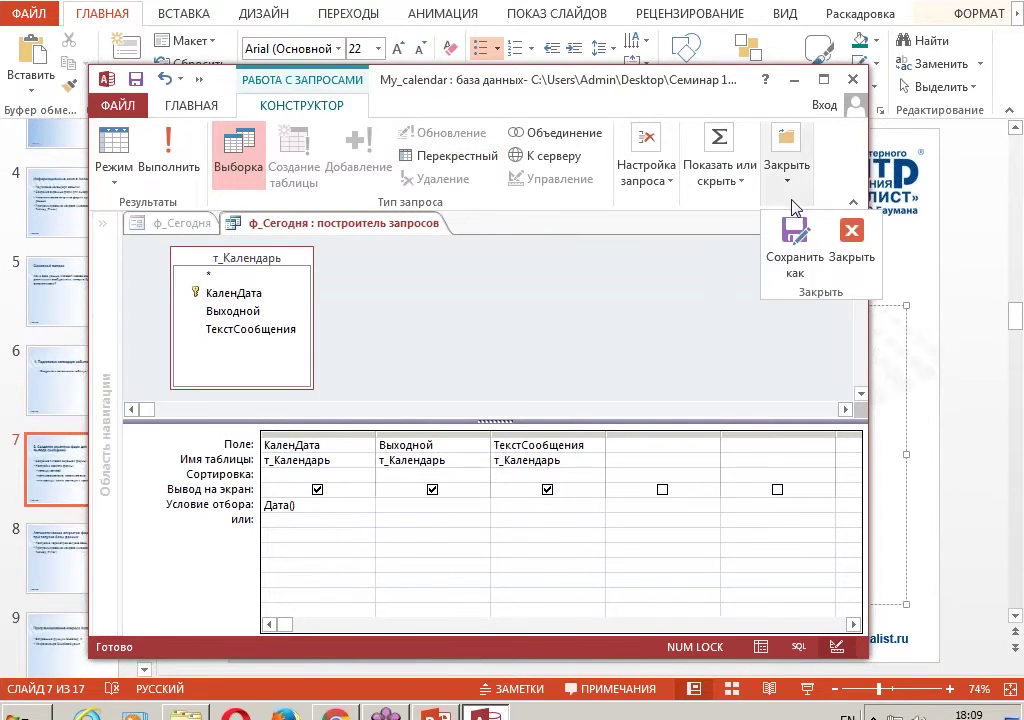
pyautogui.click(860, 238)
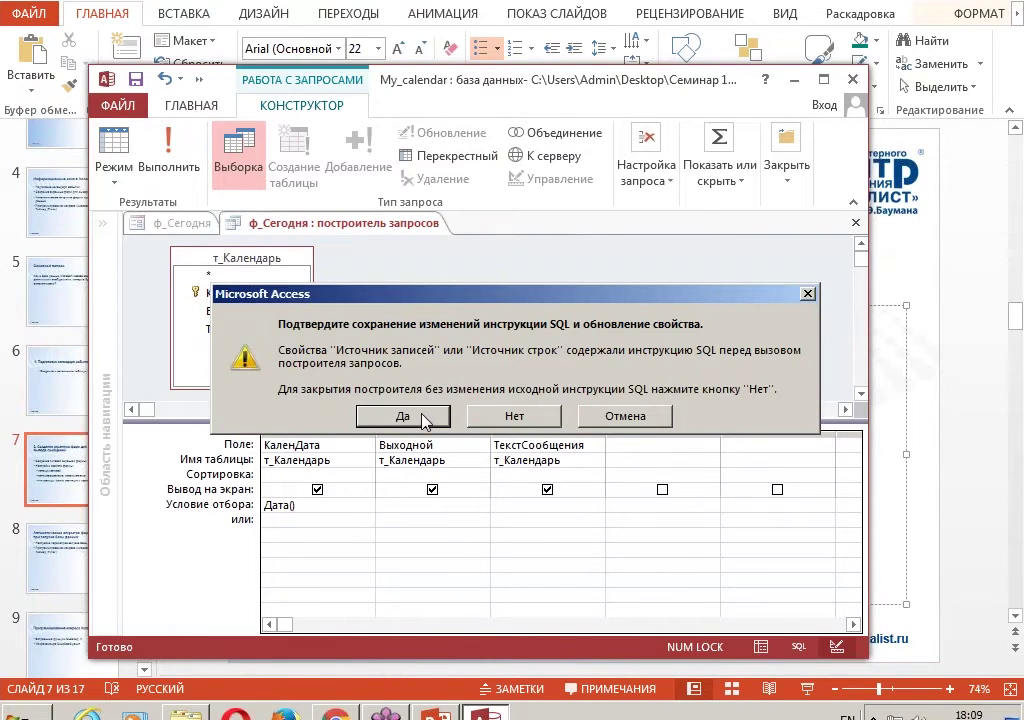
pyautogui.click(402, 416)
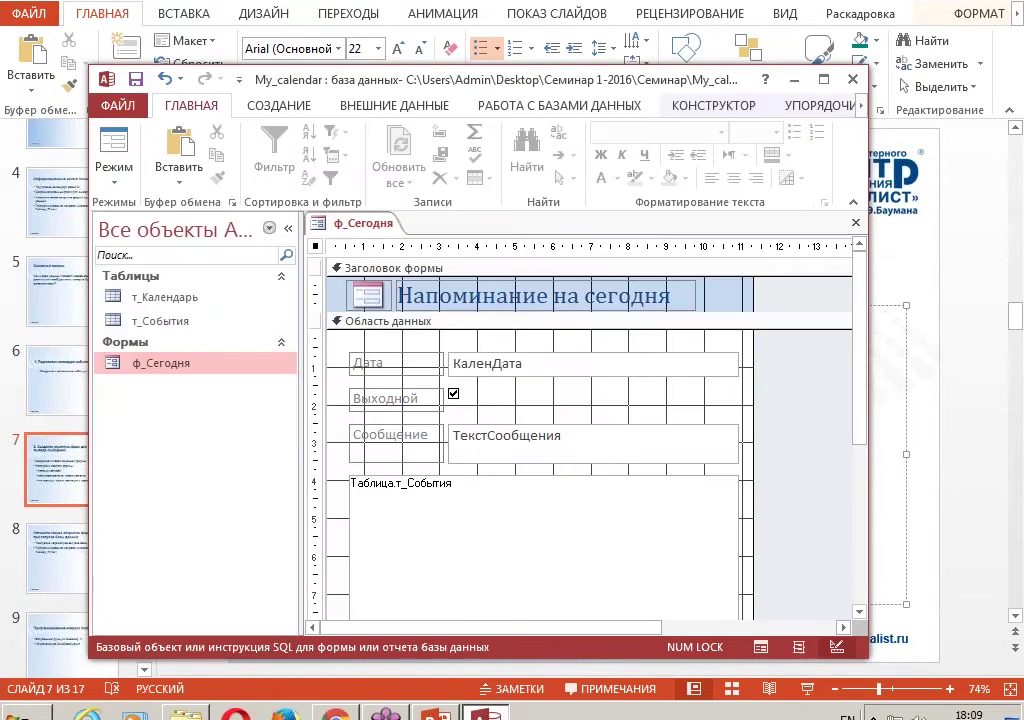
pyautogui.click(823, 80)
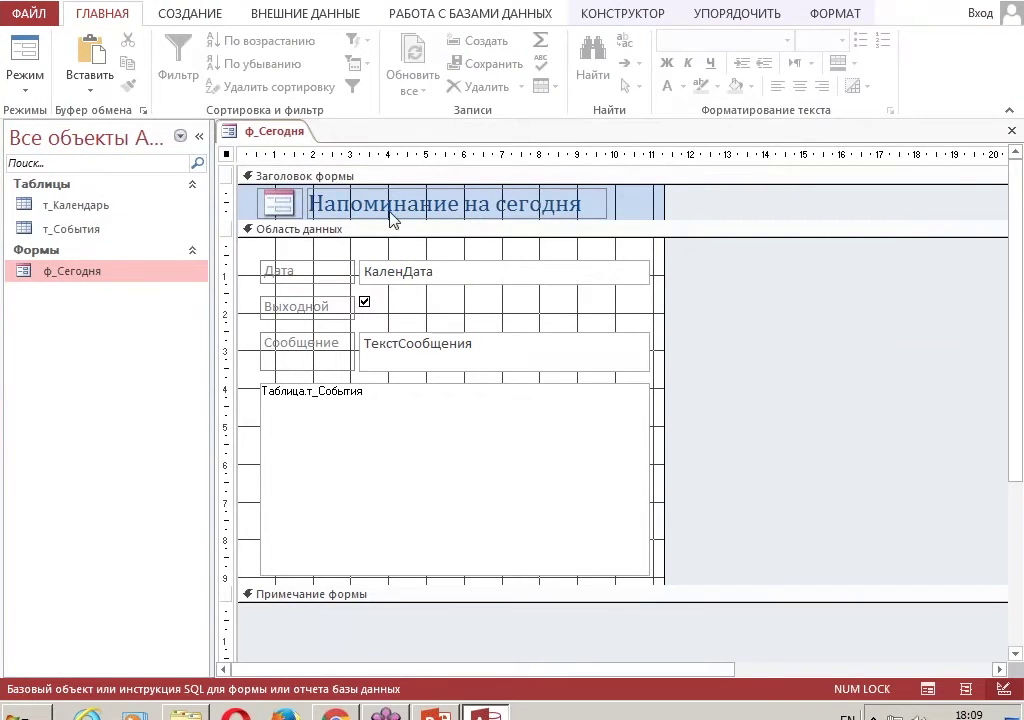
# - Reopen the form's properties with more room, examine the record source's full SQL statement in the zoom window, and close the property sheet
pyautogui.rightClick(520, 280)
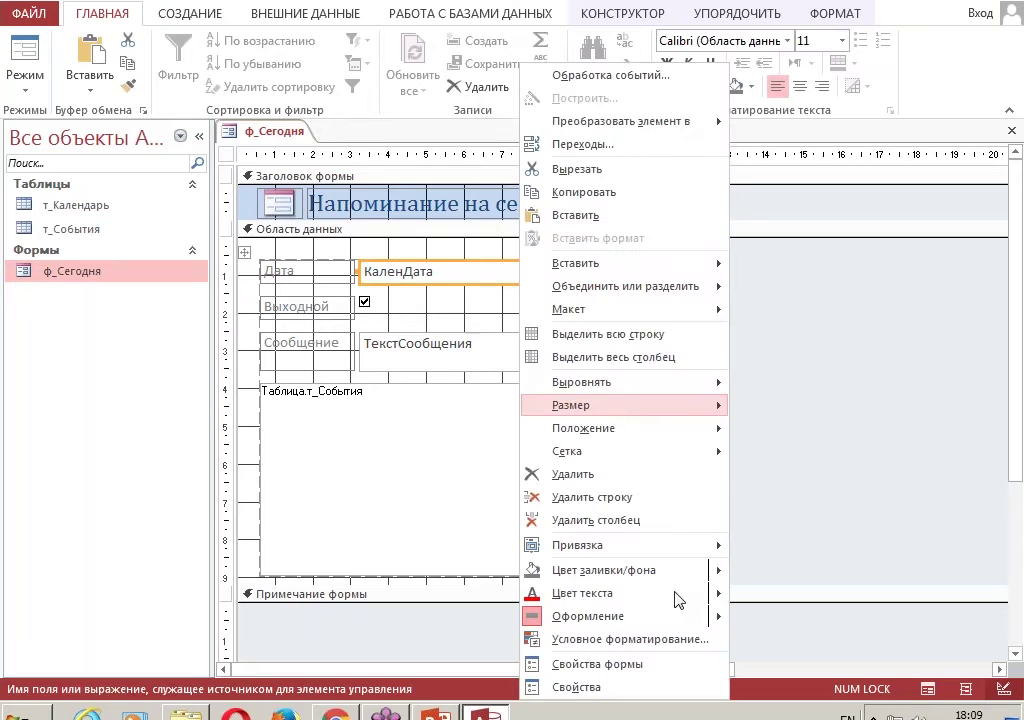
pyautogui.click(660, 664)
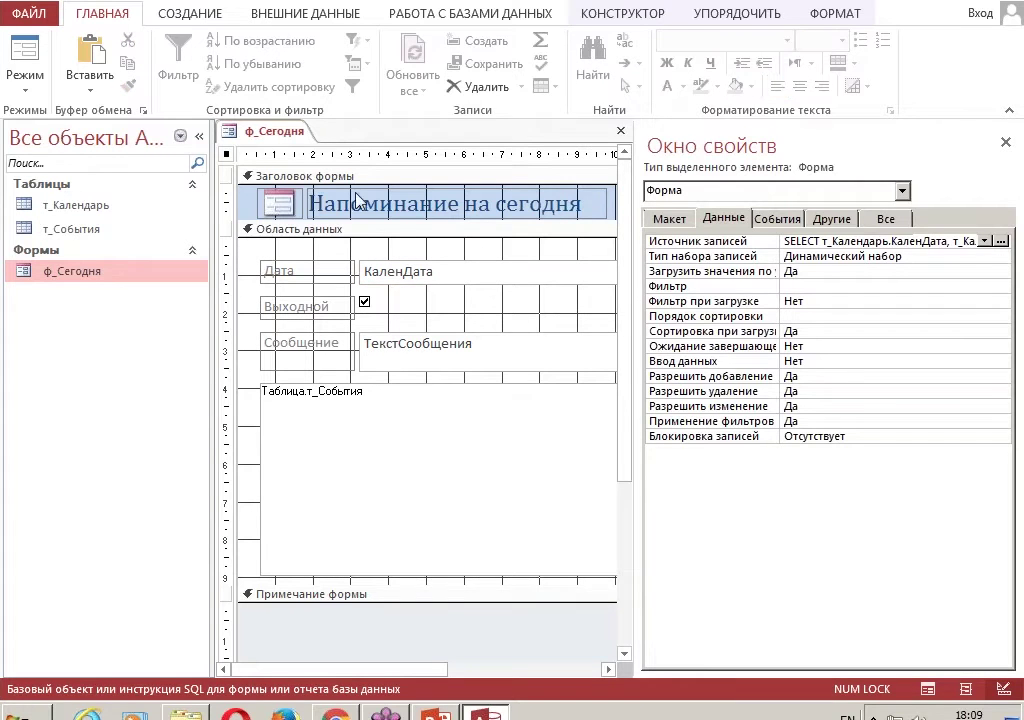
pyautogui.click(199, 136)
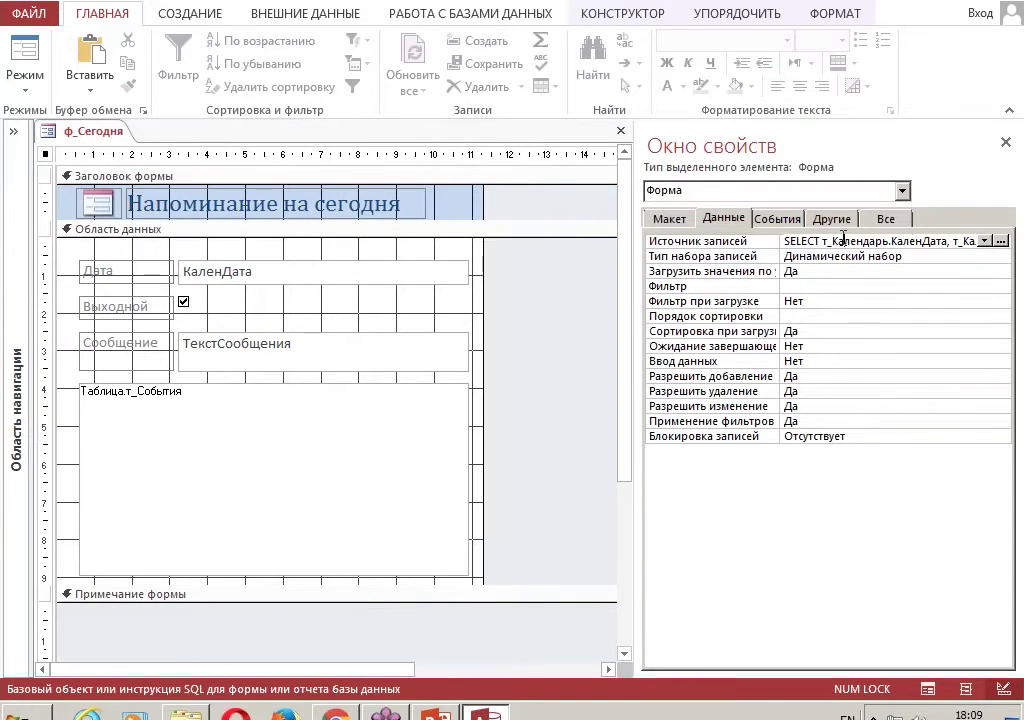
pyautogui.moveTo(537, 264); pyautogui.dragTo(508, 266)
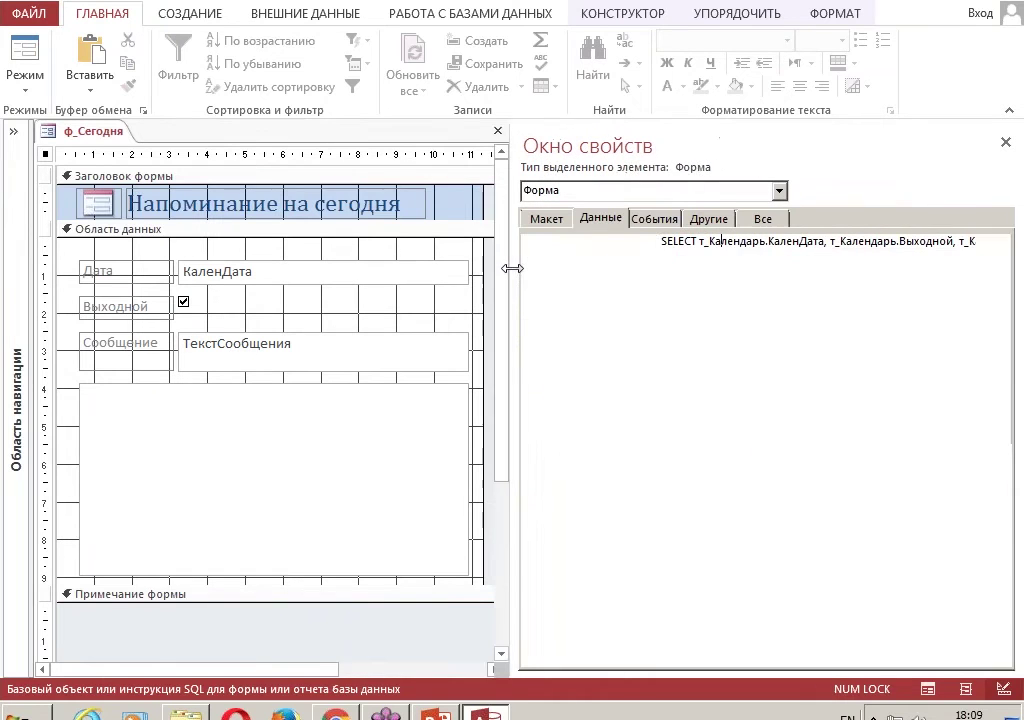
pyautogui.moveTo(778, 243); pyautogui.dragTo(978, 241)
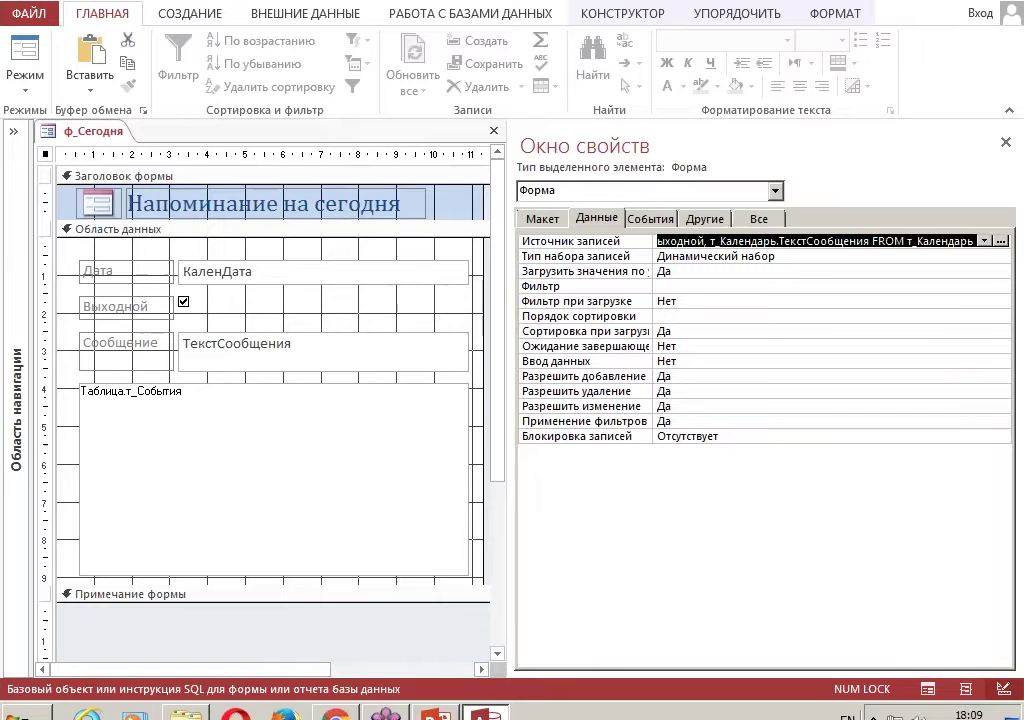
pyautogui.click(803, 245)
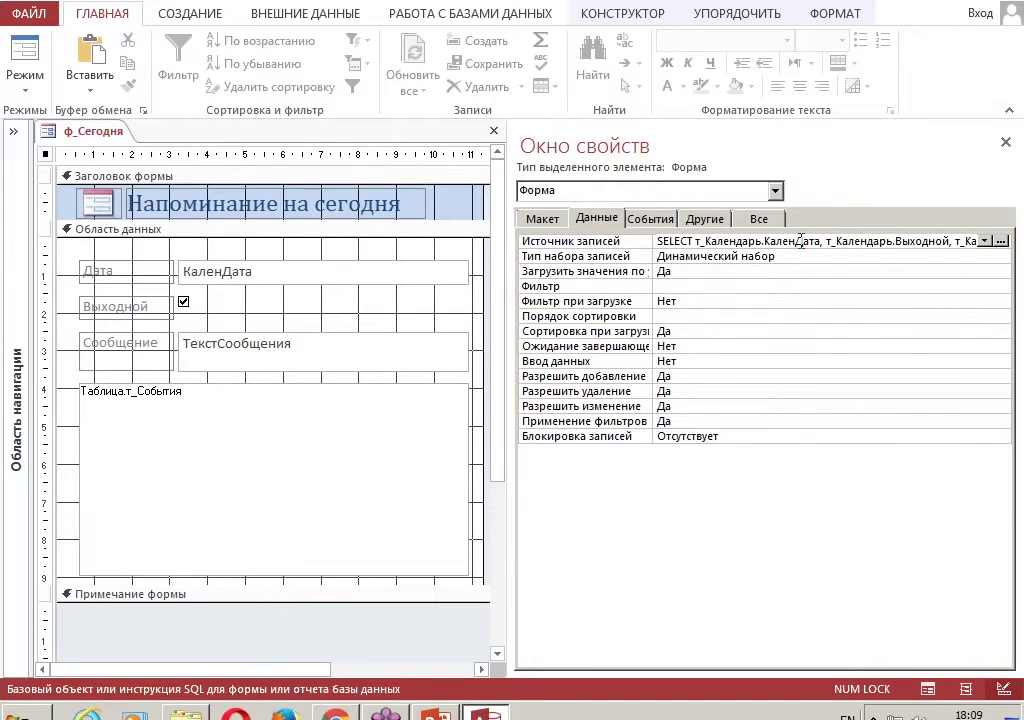
pyautogui.rightClick(801, 241)
pyautogui.click(857, 278)
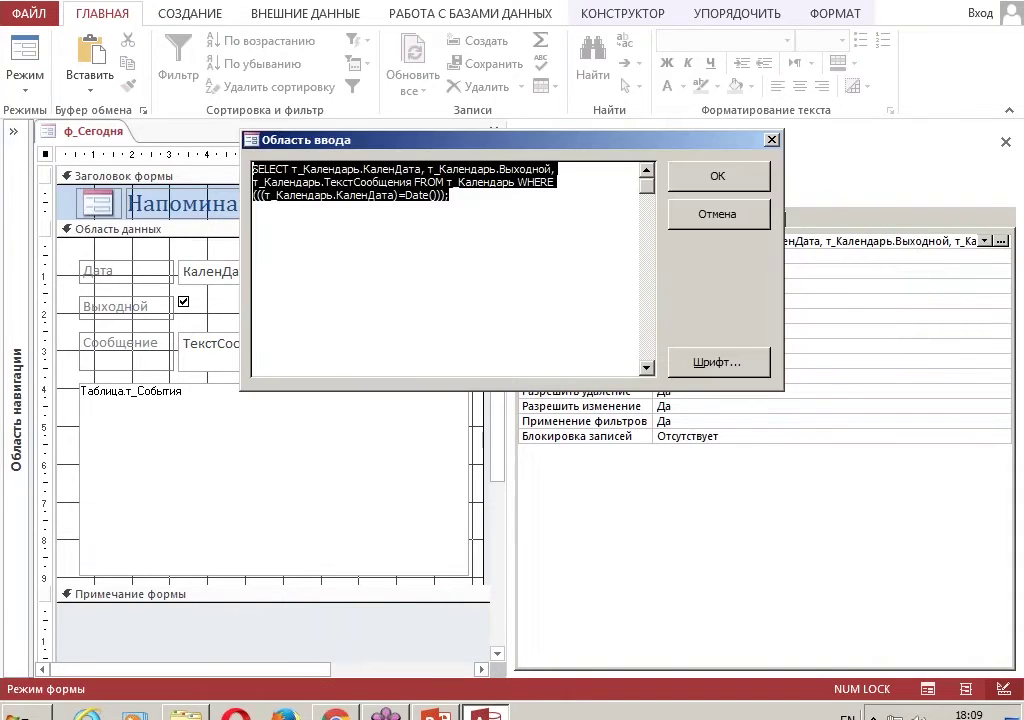
pyautogui.click(453, 247)
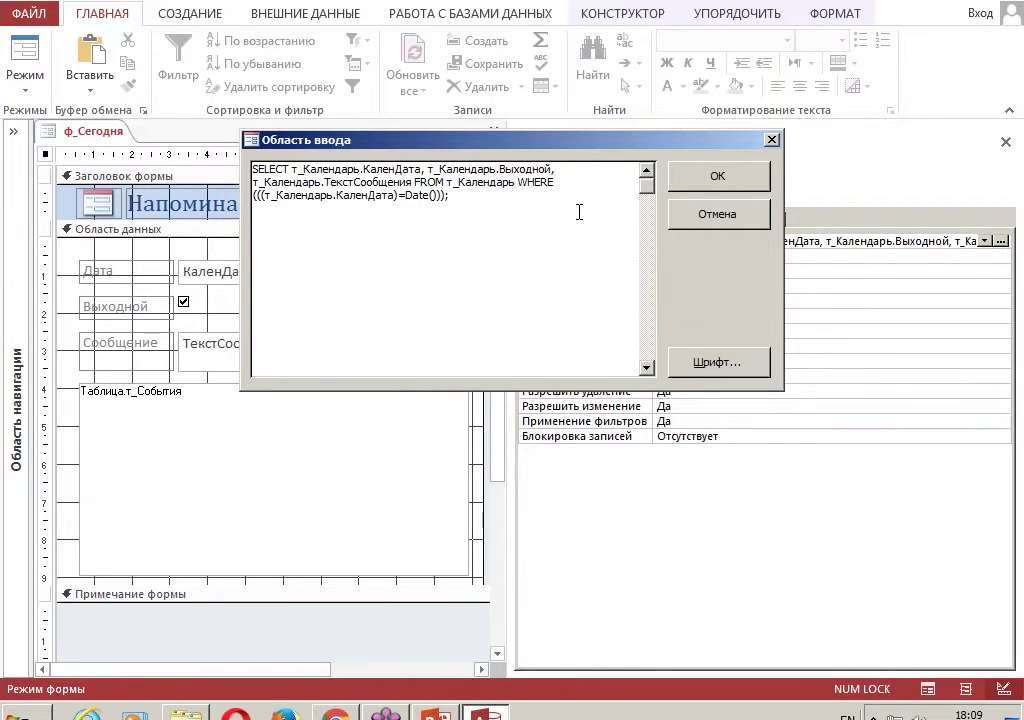
pyautogui.click(735, 218)
pyautogui.click(740, 271)
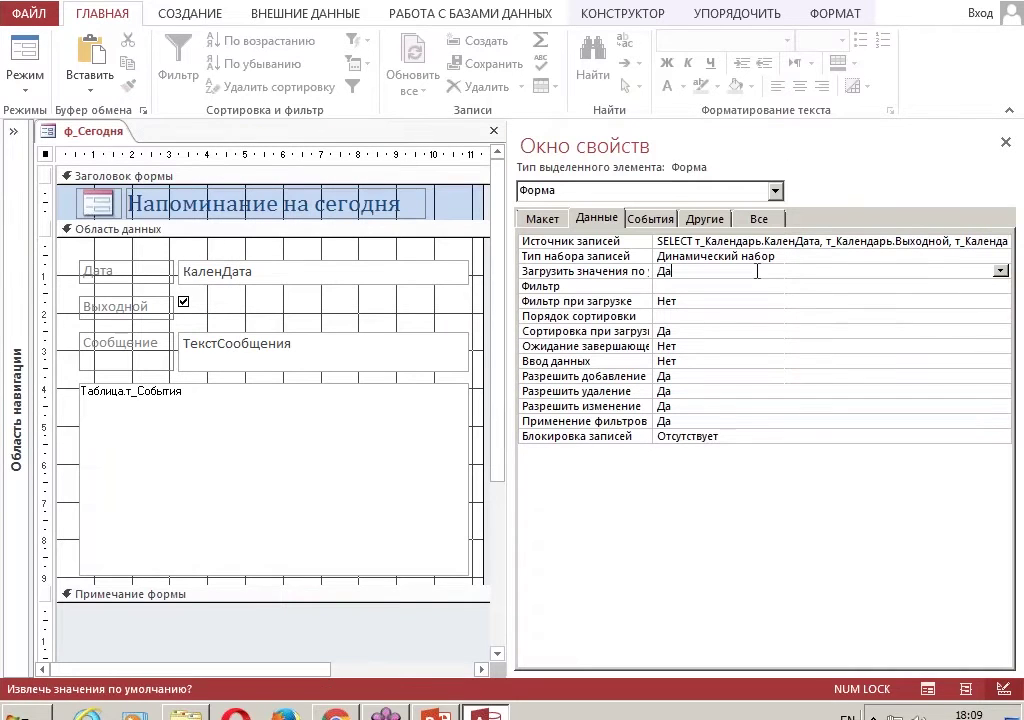
pyautogui.click(1006, 142)
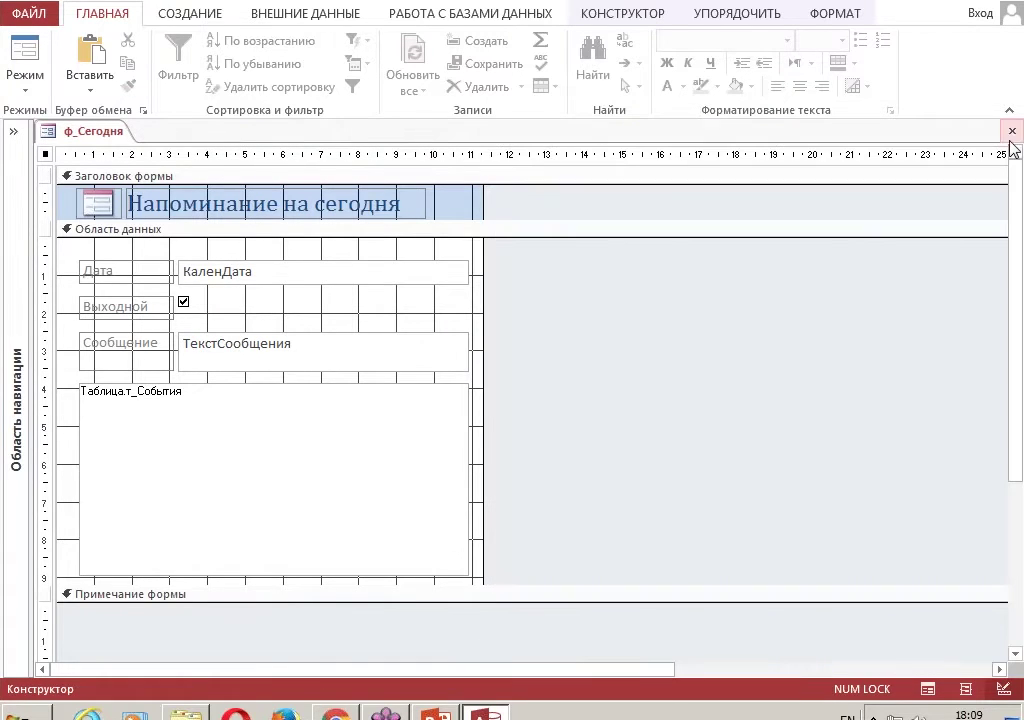
# - Show ф_Сегодня in Form view and check its records by moving to the next one and back
pyautogui.click(24, 60)
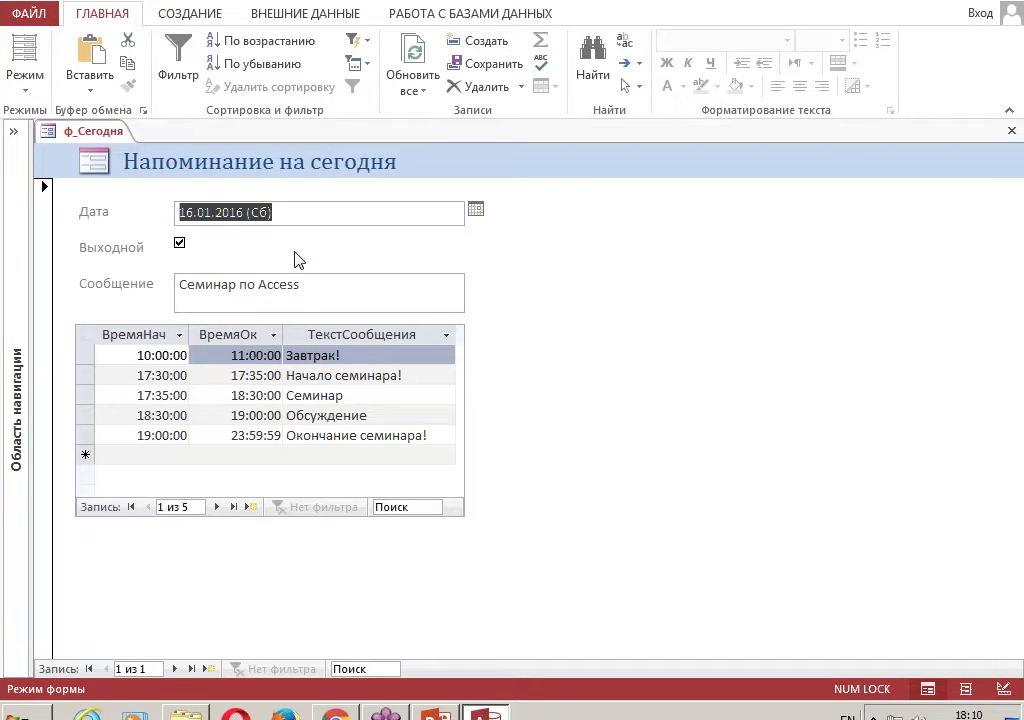
pyautogui.click(175, 669)
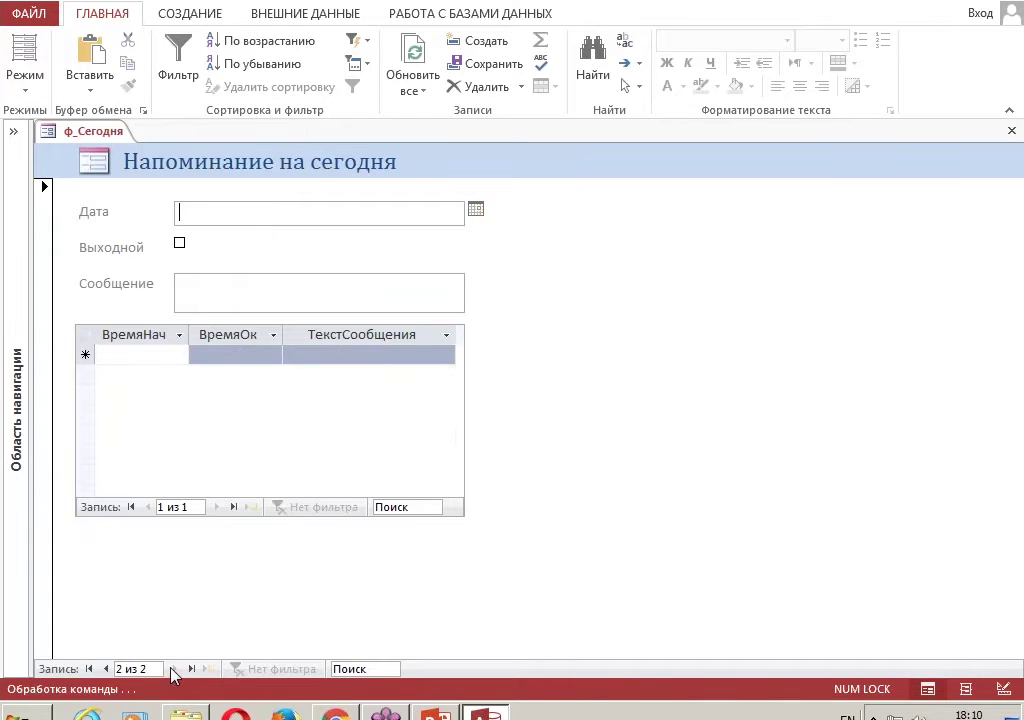
pyautogui.click(105, 669)
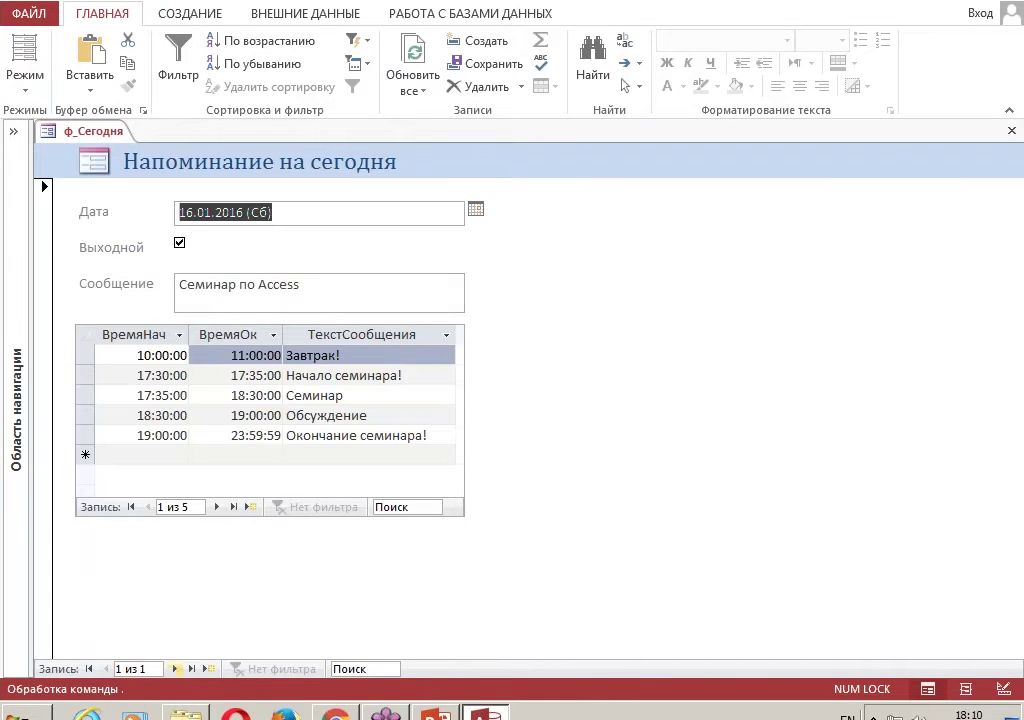
# - Move to the record following today's entry in ф_Сегодня and return to the first record
pyautogui.click(175, 669)
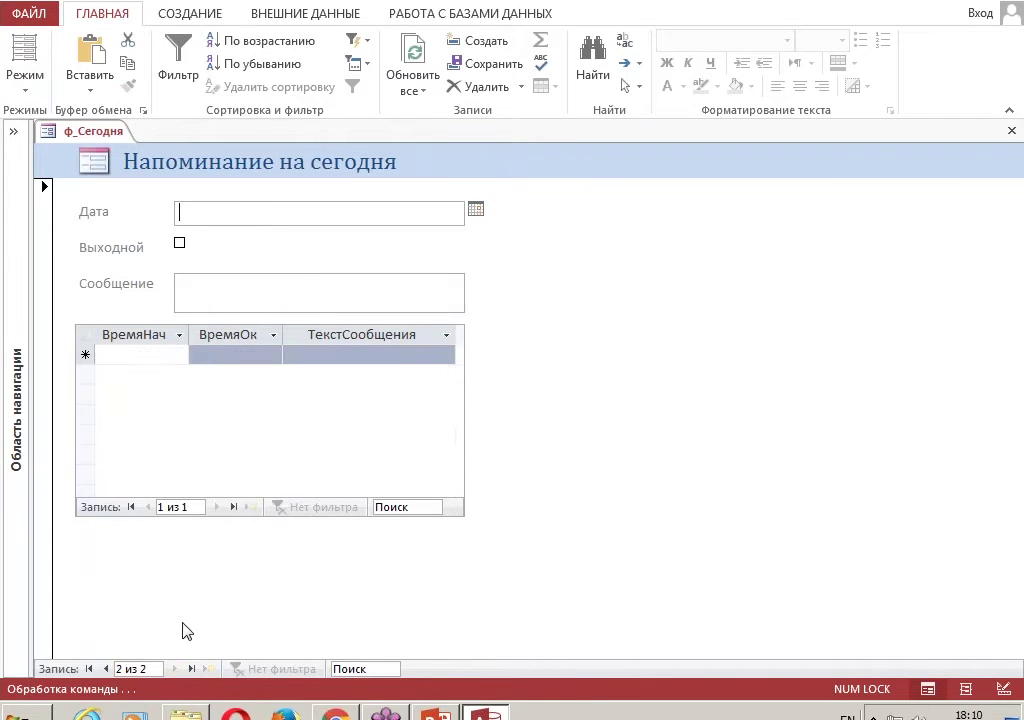
pyautogui.click(89, 669)
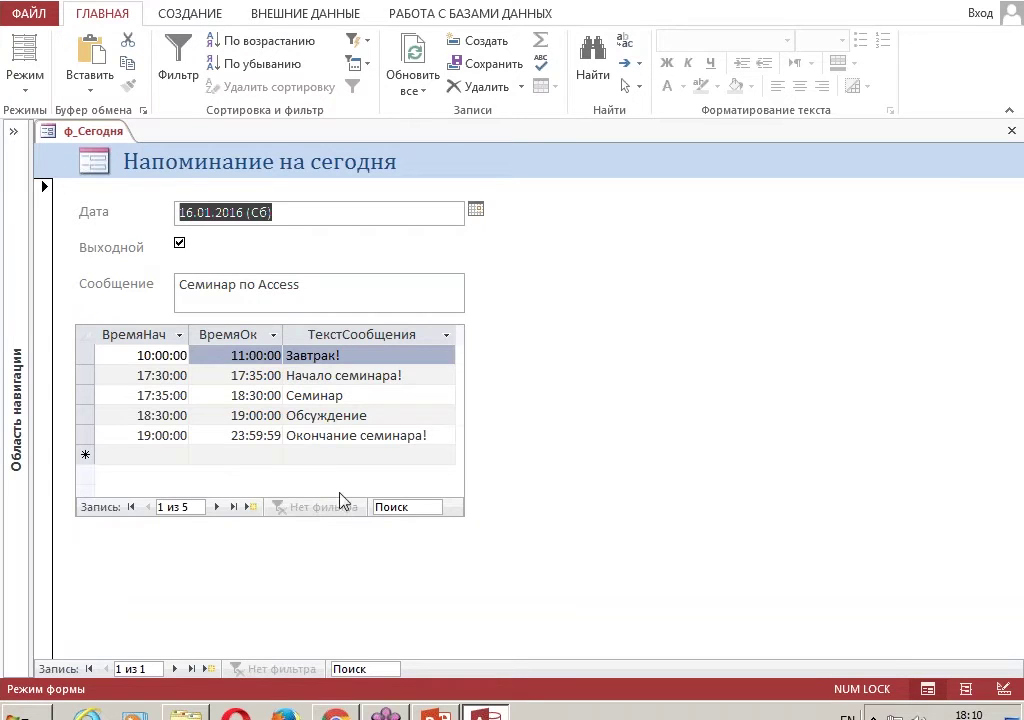
# - Switch to PowerPoint and highlight the record source bullet and the pop-up and modal window bullet on slide 7
pyautogui.click(975, 5)
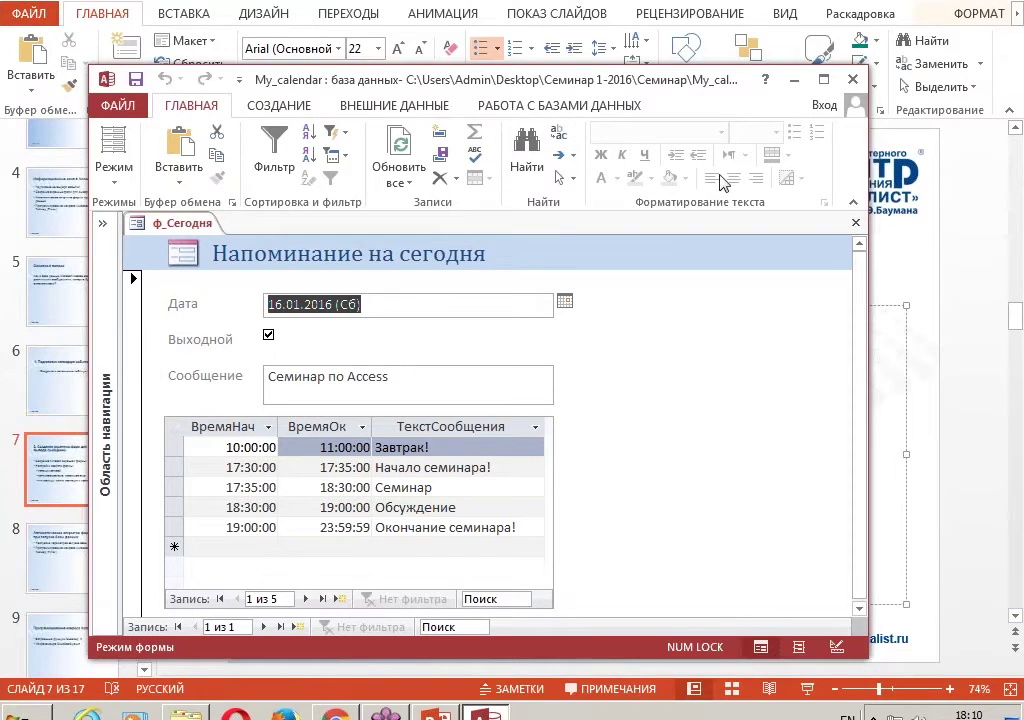
pyautogui.click(955, 311)
pyautogui.moveTo(310, 403); pyautogui.dragTo(473, 410)
pyautogui.click(432, 441)
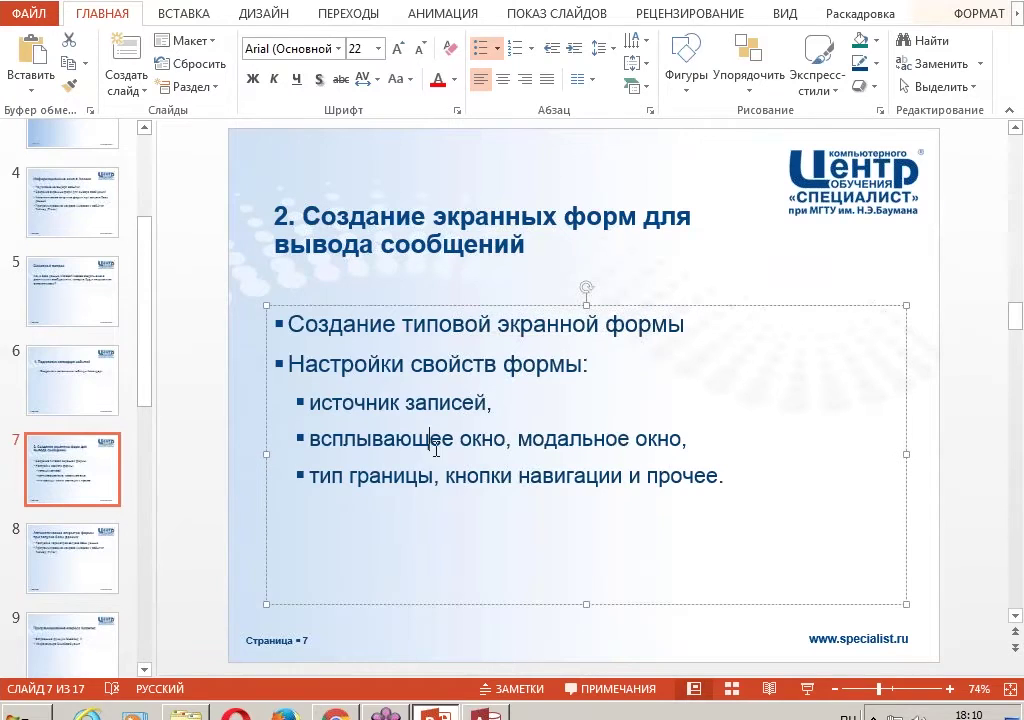
pyautogui.click(312, 439)
pyautogui.moveTo(322, 440); pyautogui.dragTo(681, 440)
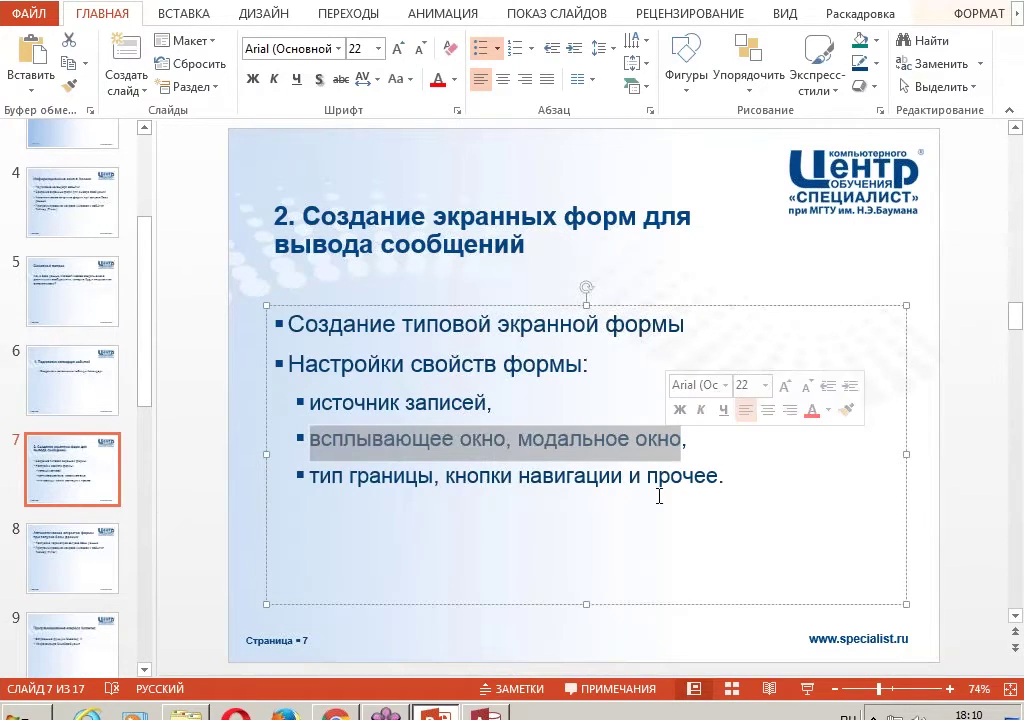
# - Switch back to Access, open ф_Сегодня in Design view, and set the form properties Всплывающее окно and Модальное окно to Да
pyautogui.click(487, 712)
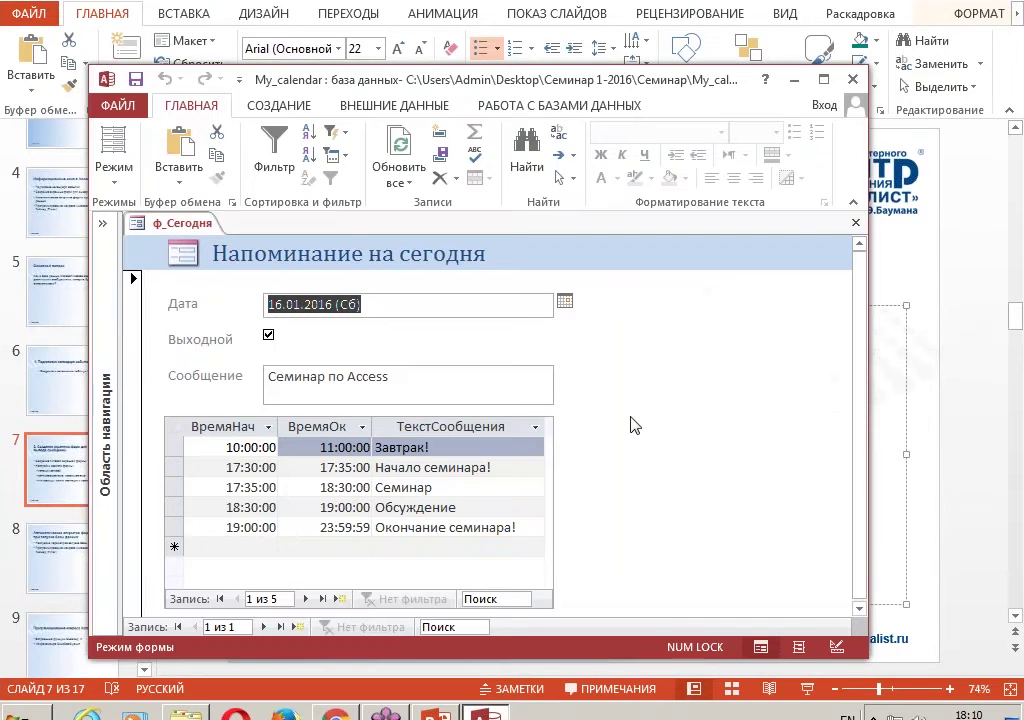
pyautogui.doubleClick(665, 76)
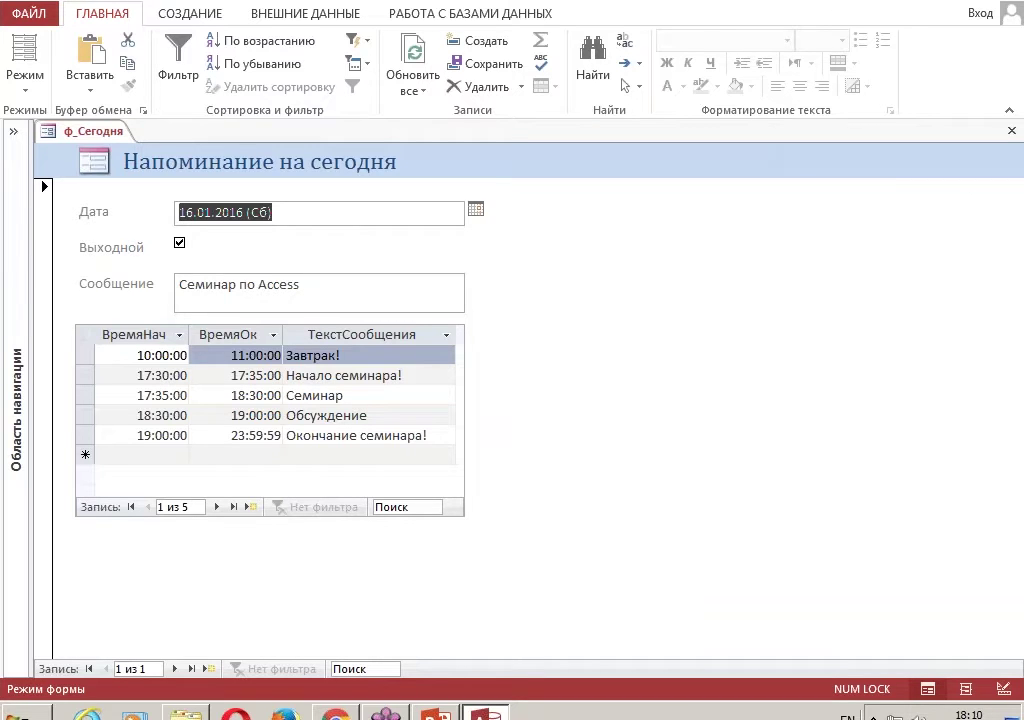
pyautogui.rightClick(690, 288)
pyautogui.click(770, 346)
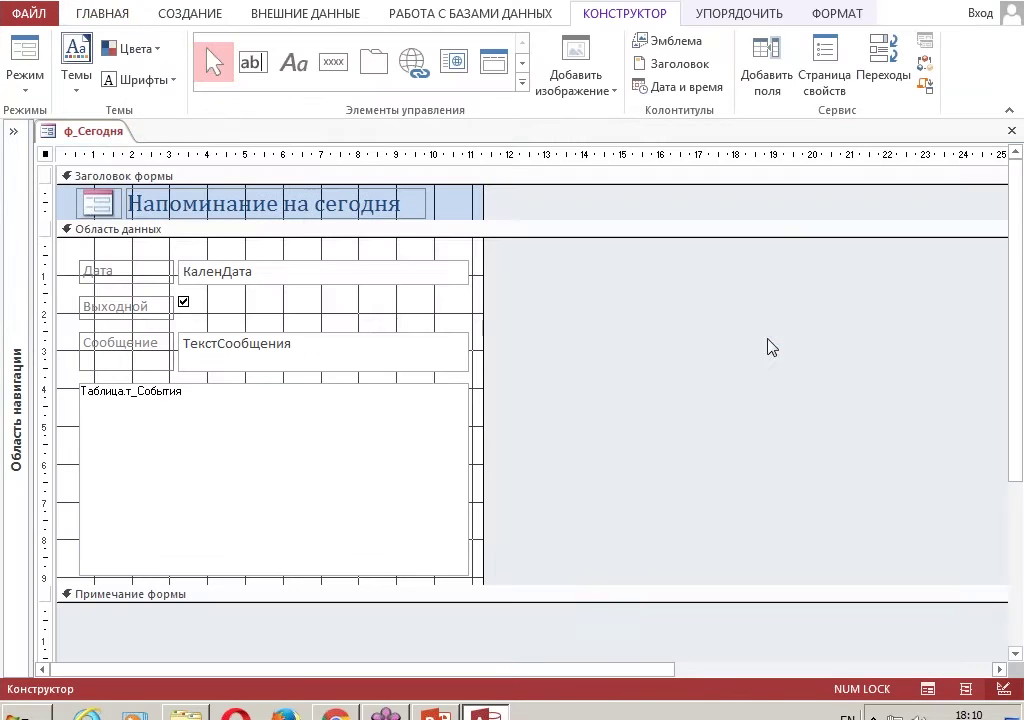
pyautogui.rightClick(335, 325)
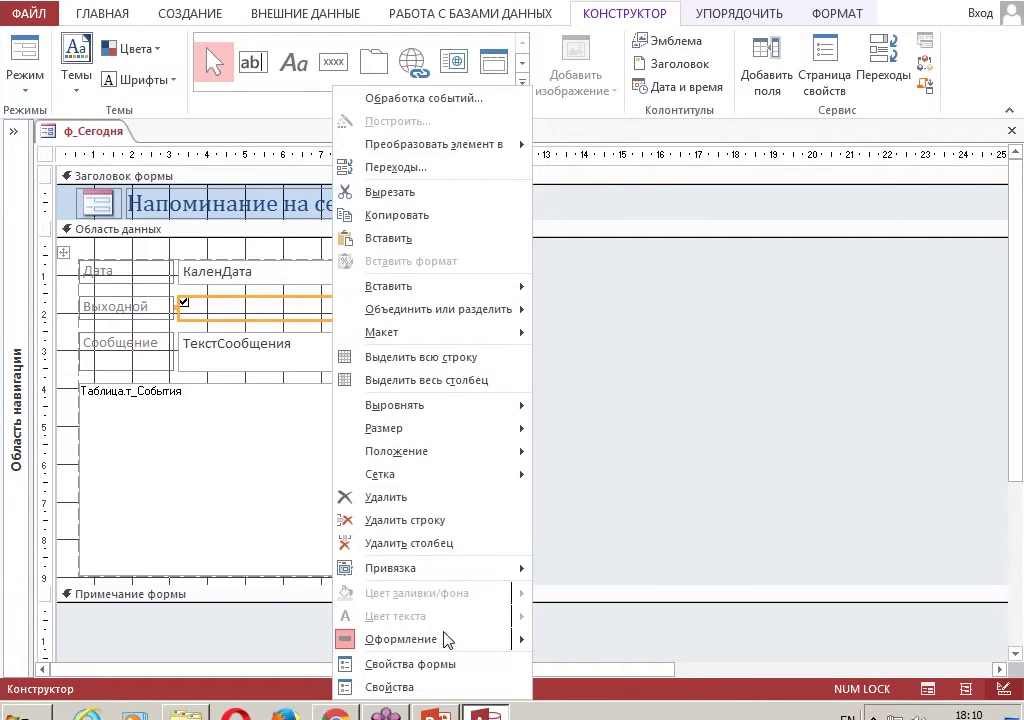
pyautogui.click(455, 663)
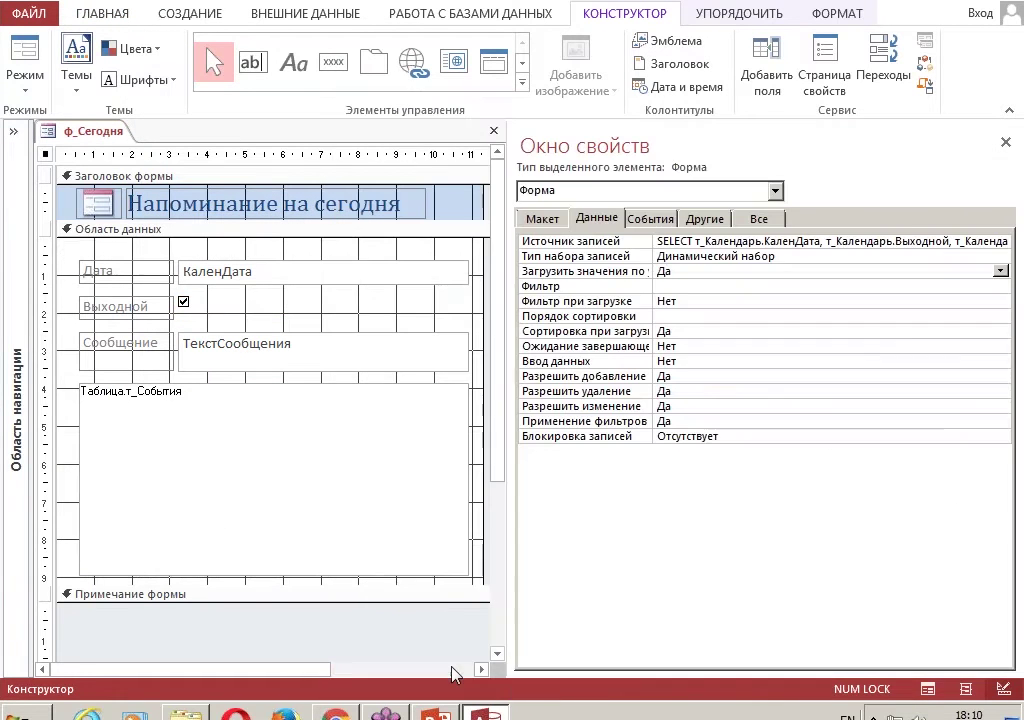
pyautogui.click(708, 219)
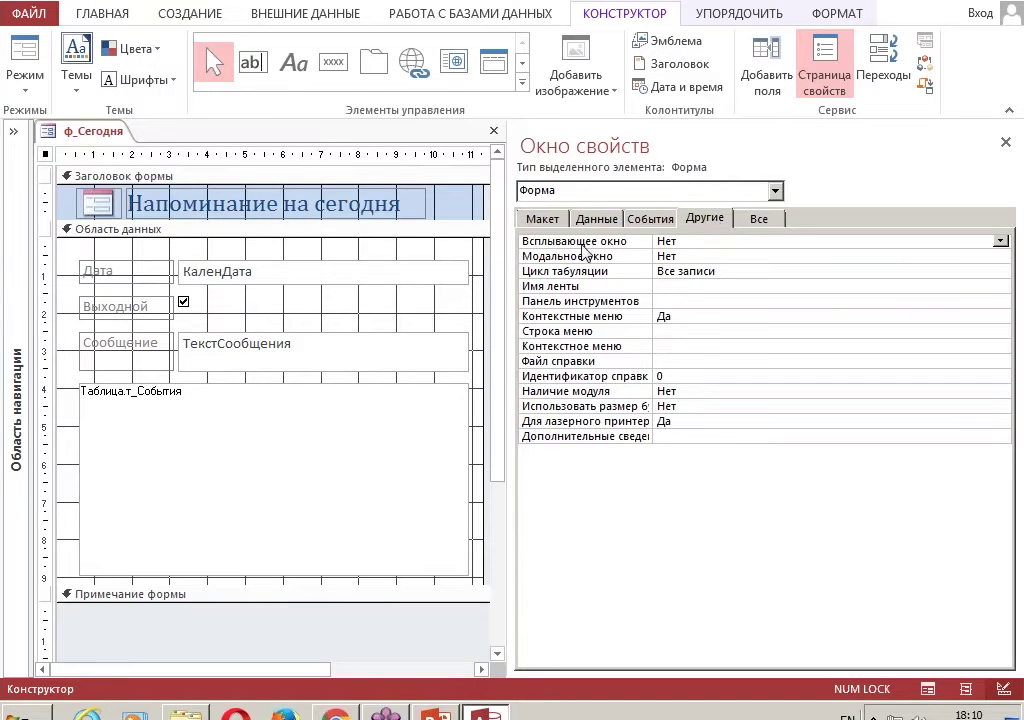
pyautogui.doubleClick(697, 245)
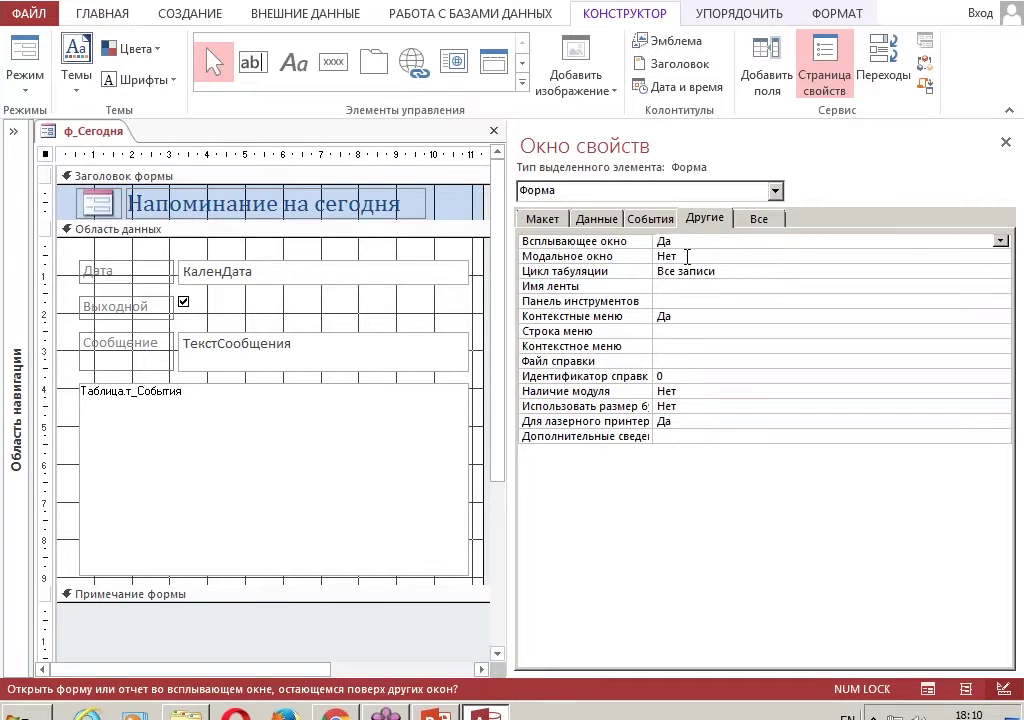
pyautogui.doubleClick(687, 257)
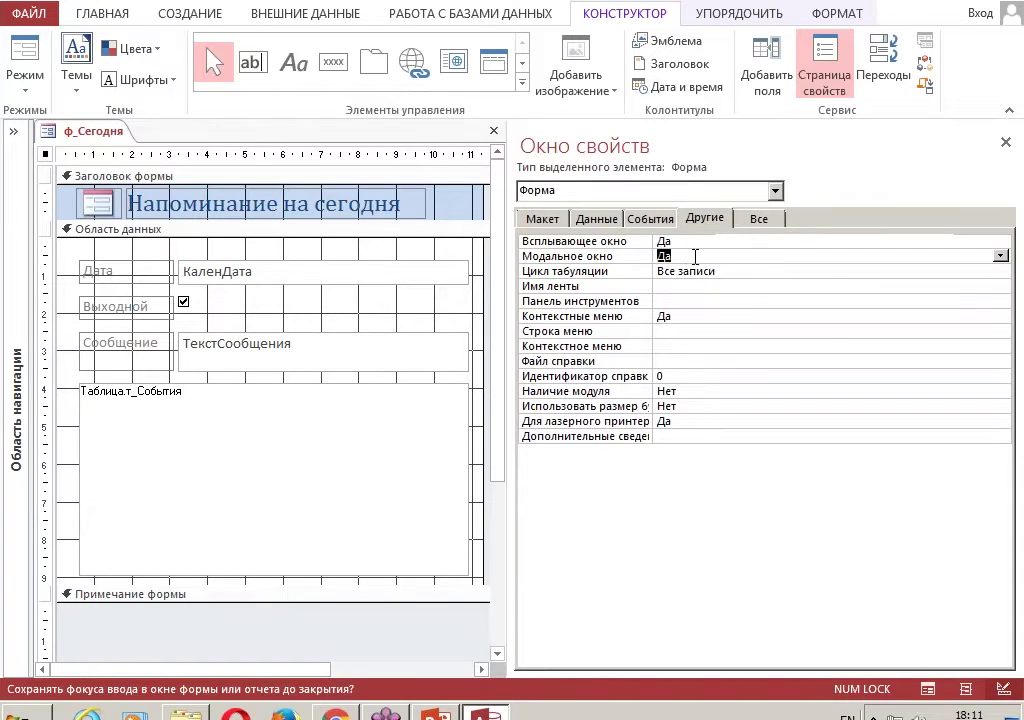
# - Close ф_Сегодня, saving its changes, and reopen the form from the list of database objects
pyautogui.click(497, 134)
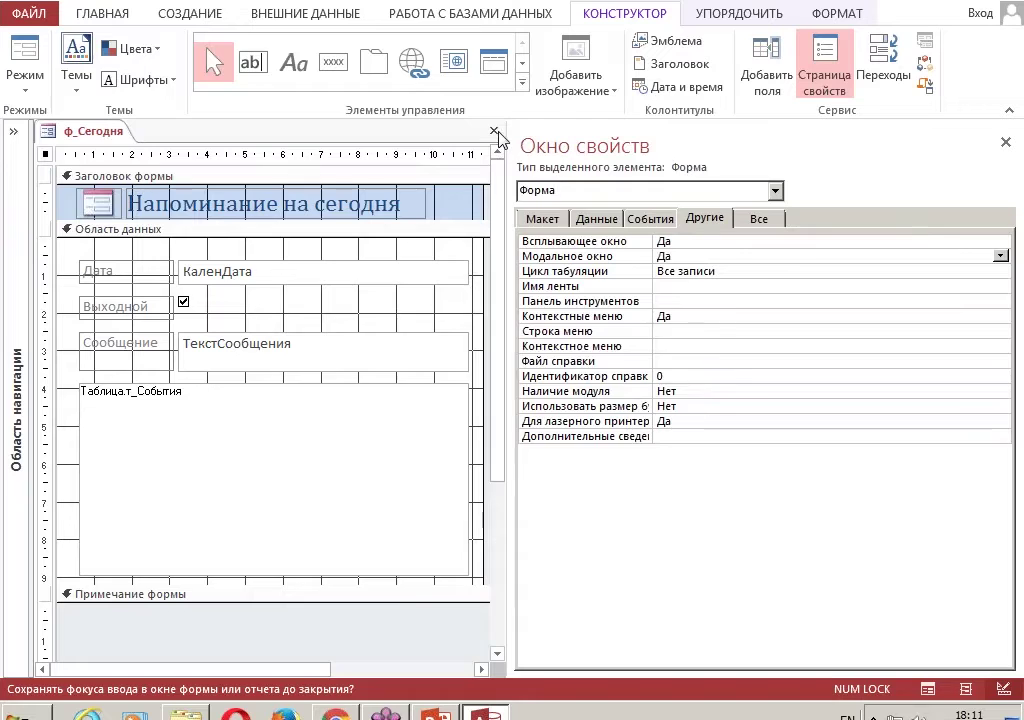
pyautogui.click(446, 393)
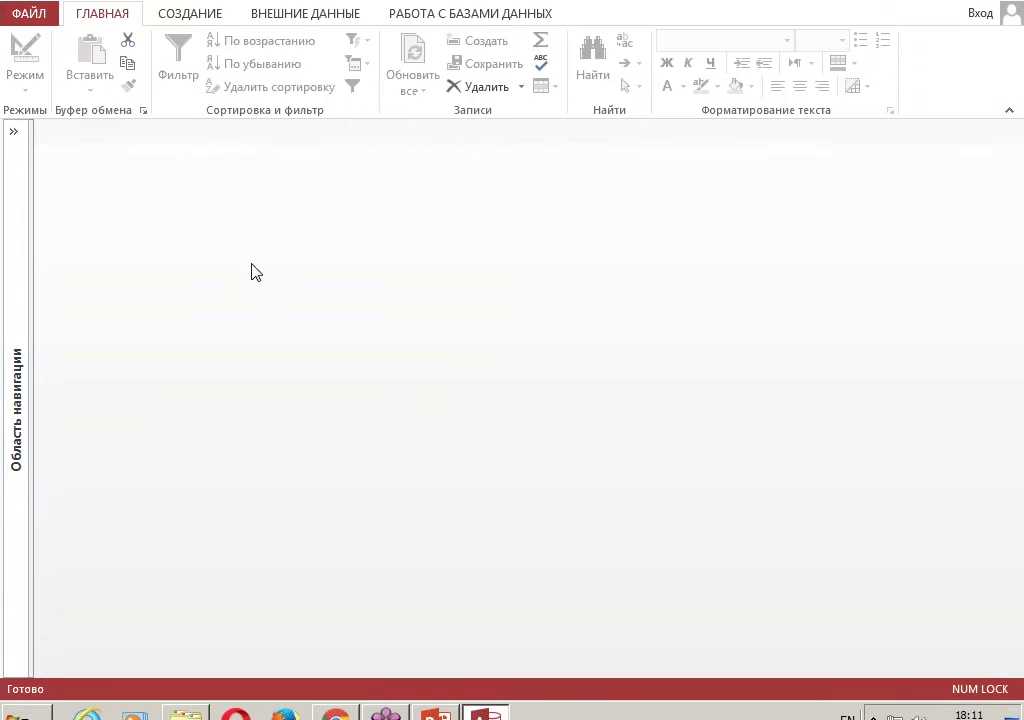
pyautogui.click(26, 144)
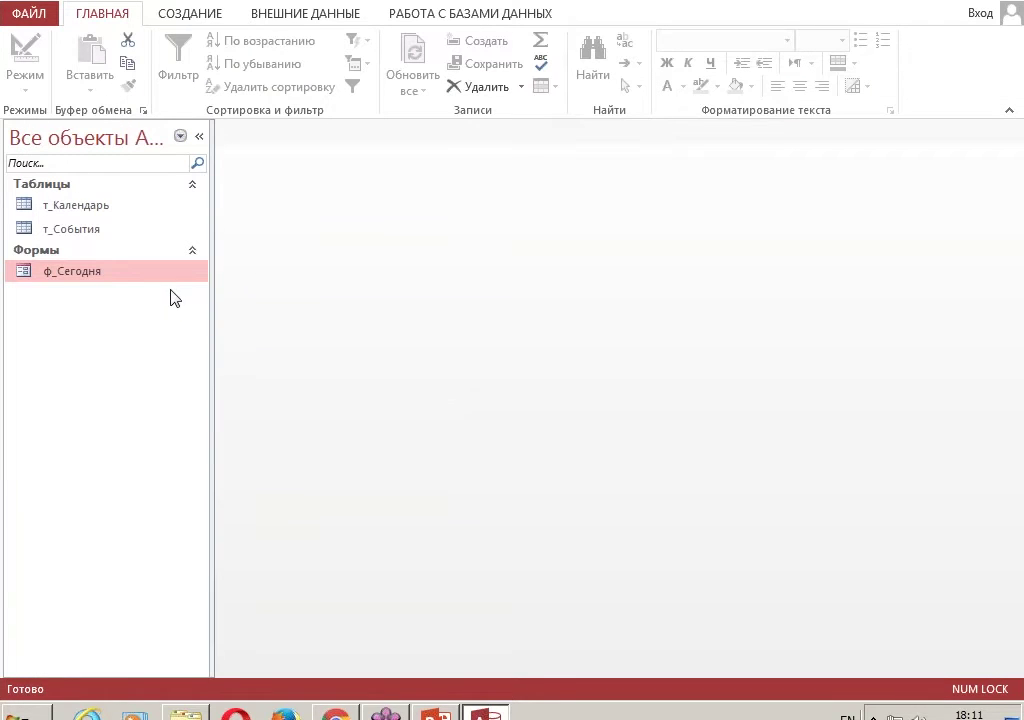
pyautogui.moveTo(172, 297); pyautogui.dragTo(80, 272)
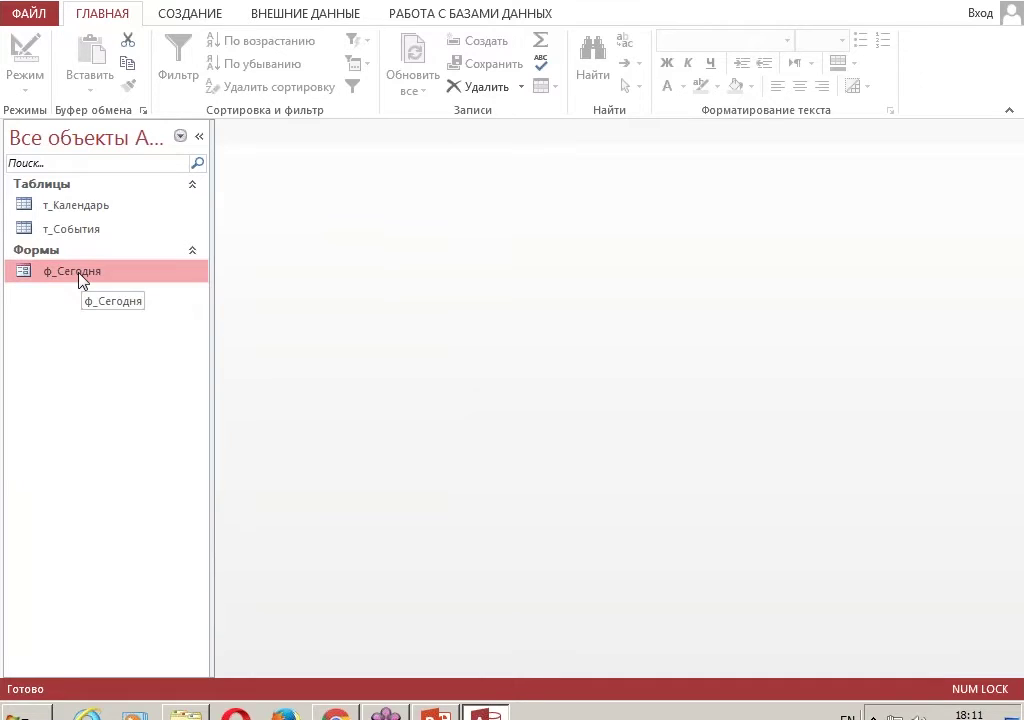
pyautogui.doubleClick(80, 272)
# - Move the ф_Сегодня pop-up away from the object list, test resizing its window smaller and larger, and return the form to Design view
pyautogui.moveTo(240, 163); pyautogui.dragTo(597, 127)
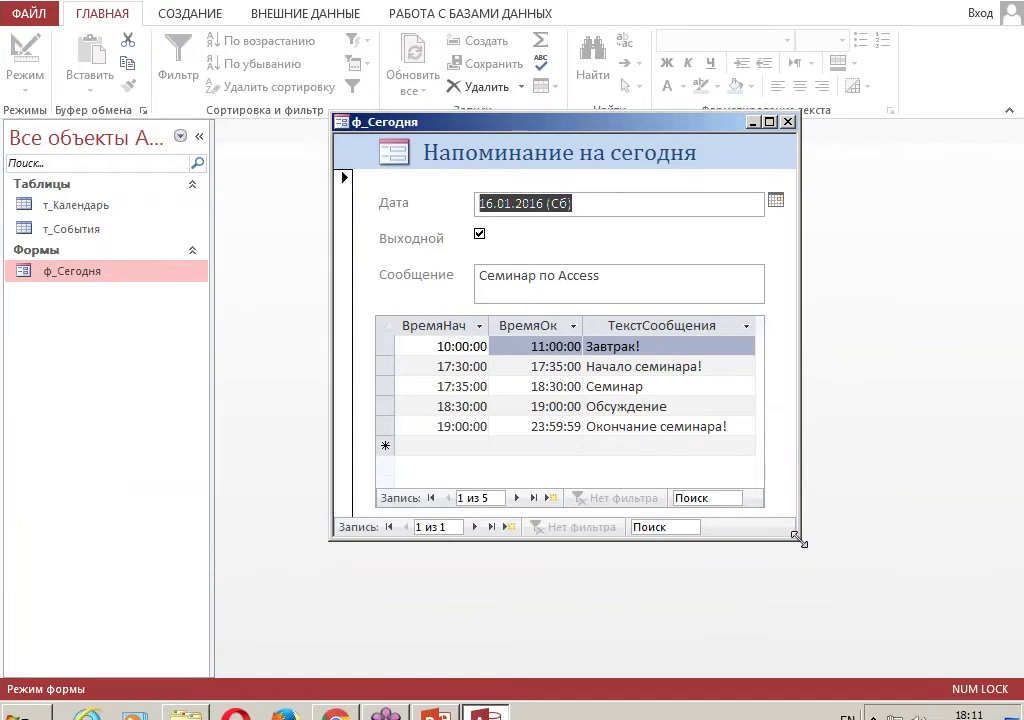
pyautogui.moveTo(799, 539); pyautogui.dragTo(819, 611)
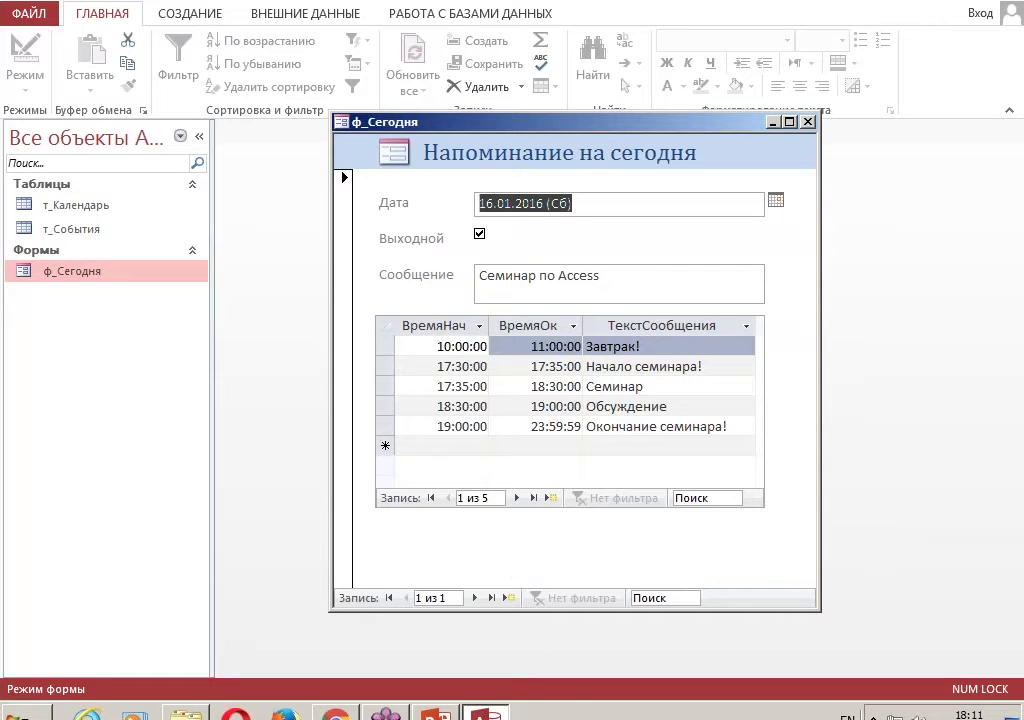
pyautogui.moveTo(818, 612); pyautogui.dragTo(748, 430)
pyautogui.scroll(-2, 733, 392)
pyautogui.scroll(2, 731, 338)
pyautogui.moveTo(746, 430); pyautogui.dragTo(830, 566)
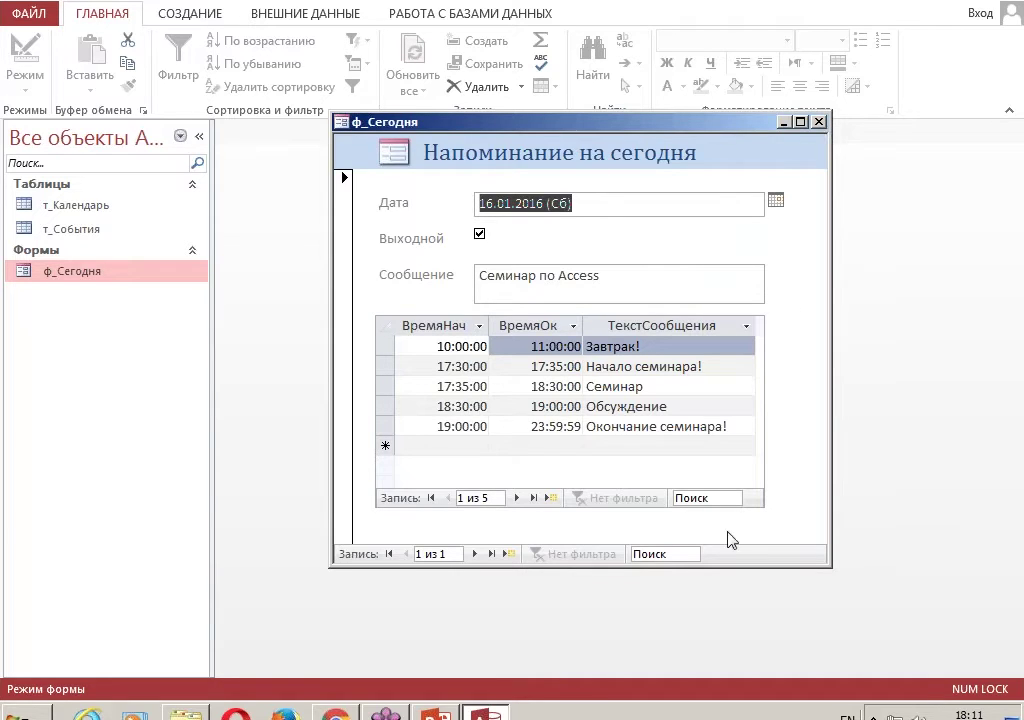
pyautogui.moveTo(718, 568); pyautogui.dragTo(718, 620)
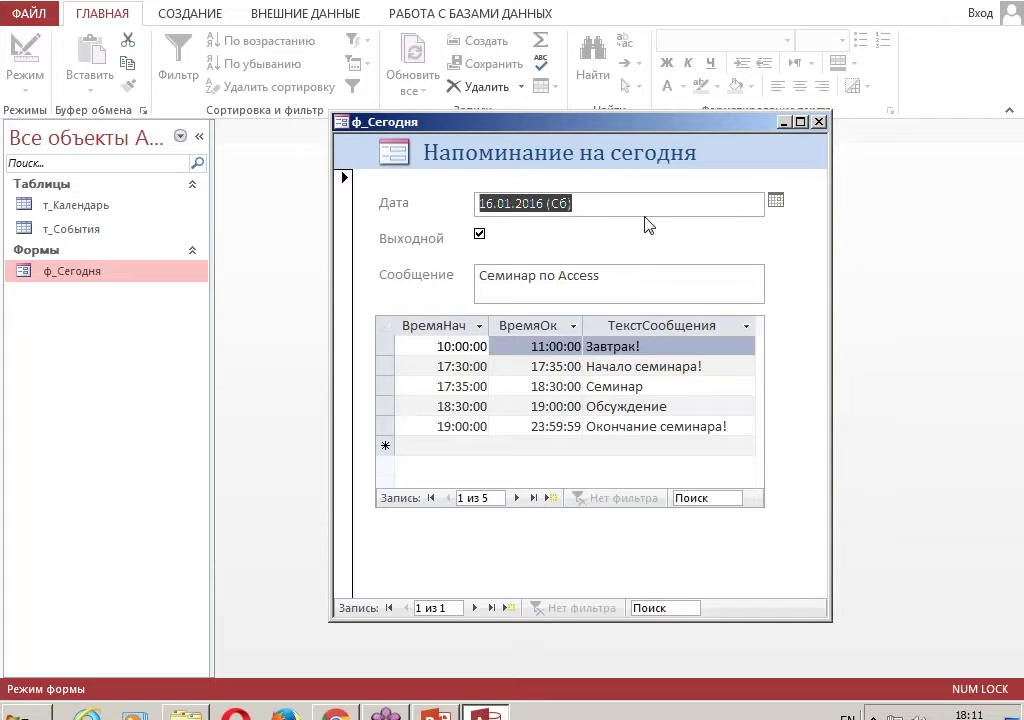
pyautogui.rightClick(645, 546)
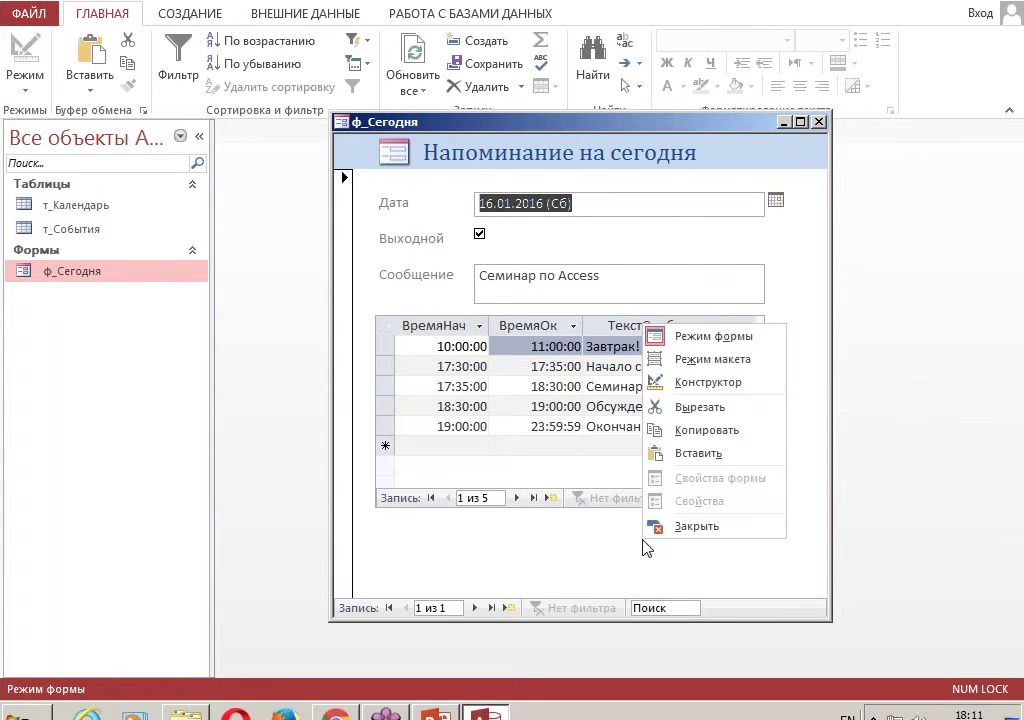
pyautogui.click(707, 382)
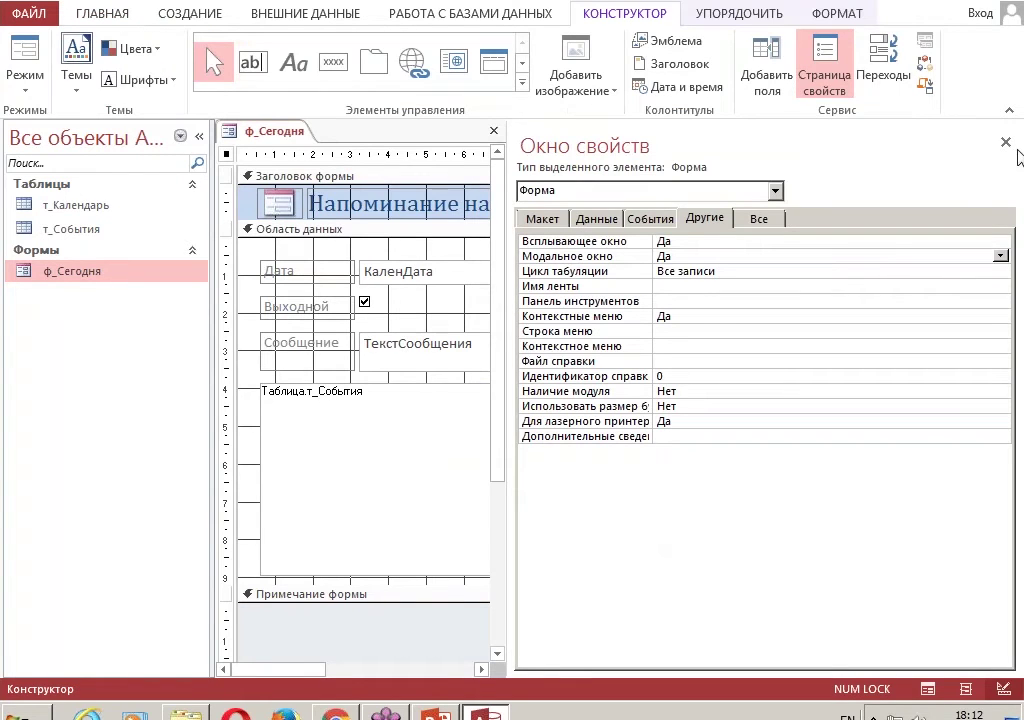
# - Switch to PowerPoint, highlight the border type and navigation buttons bullet on slide 7, and return to Access
pyautogui.hotkey('alt', 'Tab')
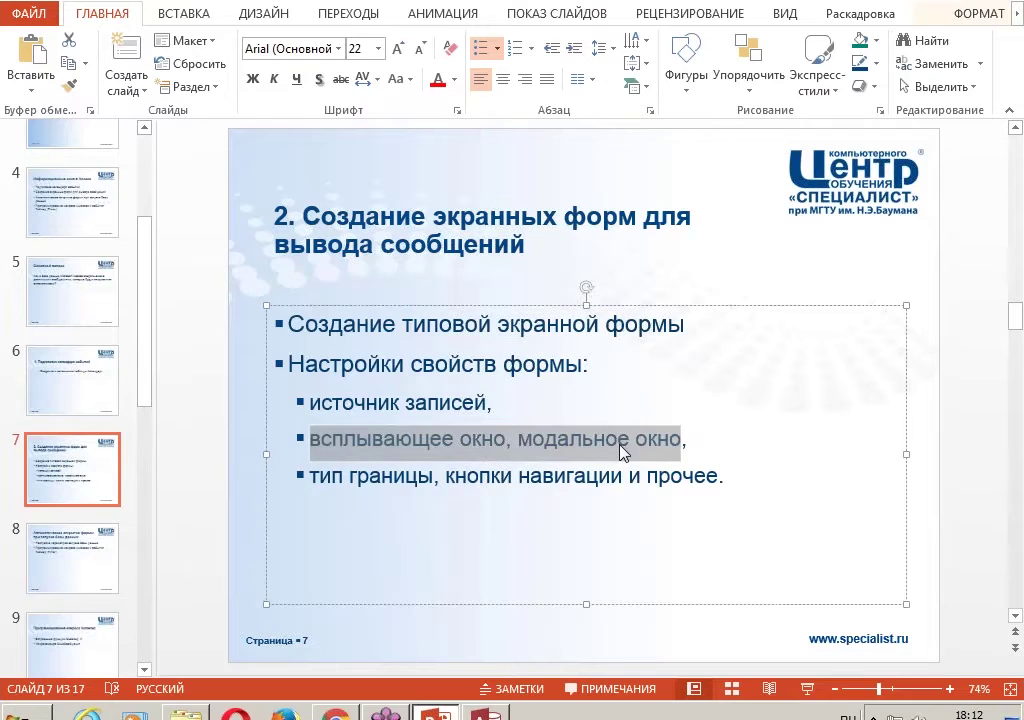
pyautogui.click(383, 489)
pyautogui.moveTo(313, 477); pyautogui.dragTo(722, 479)
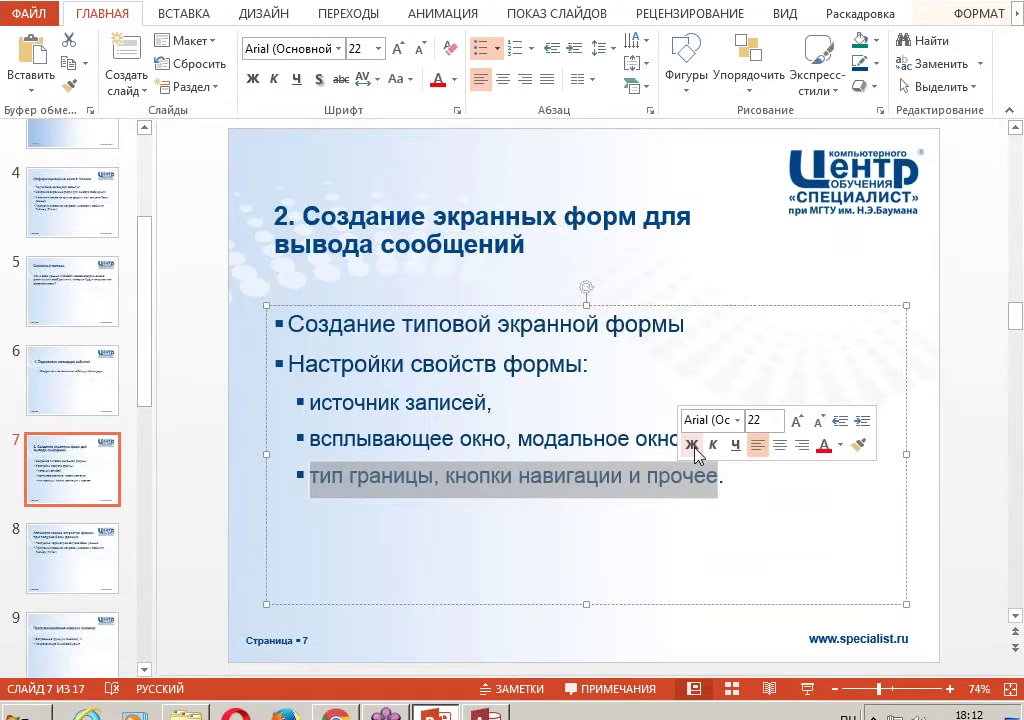
pyautogui.click(697, 455)
pyautogui.hotkey('alt', 'Tab')
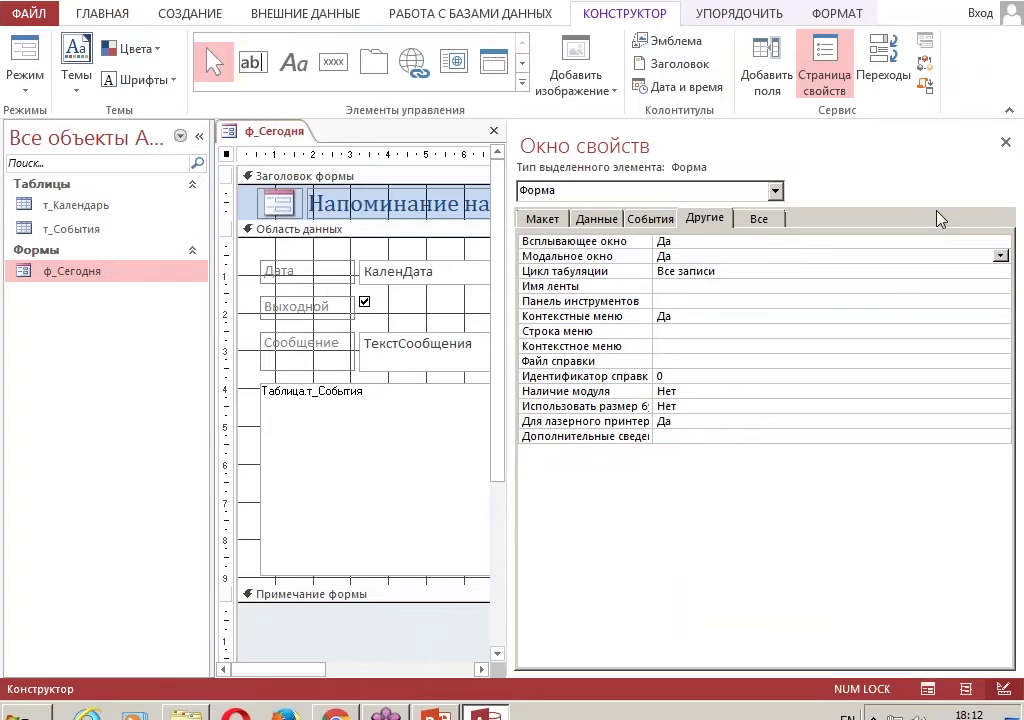
# - Reopen the form's properties and set its border type (Тип границы) to Окна диалога
pyautogui.click(1006, 142)
pyautogui.rightClick(527, 309)
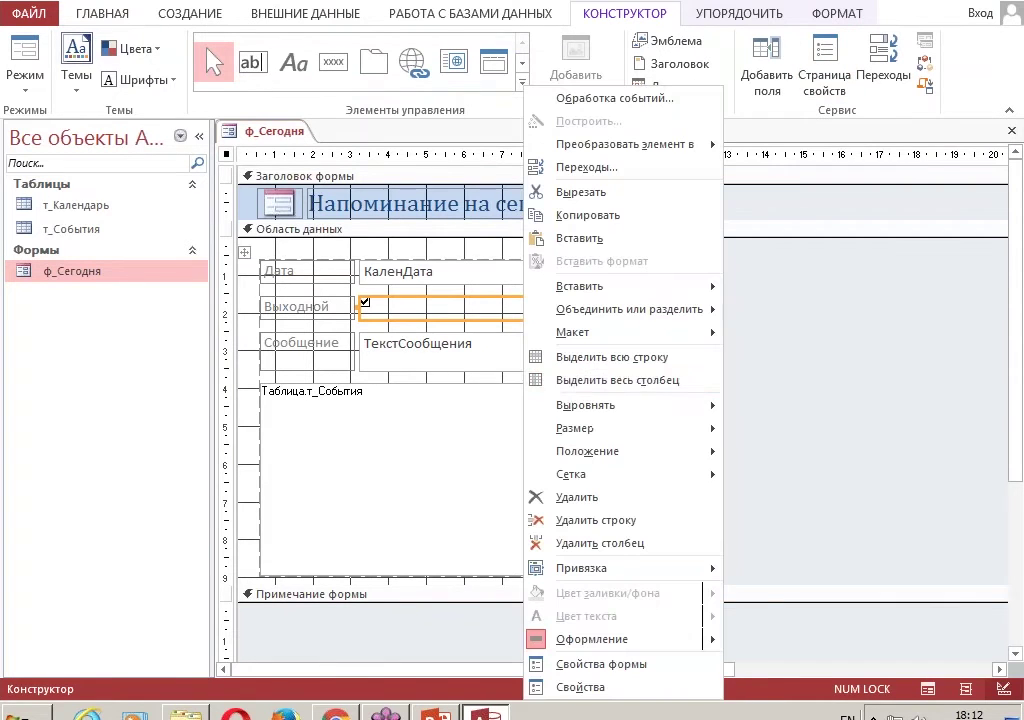
pyautogui.click(634, 665)
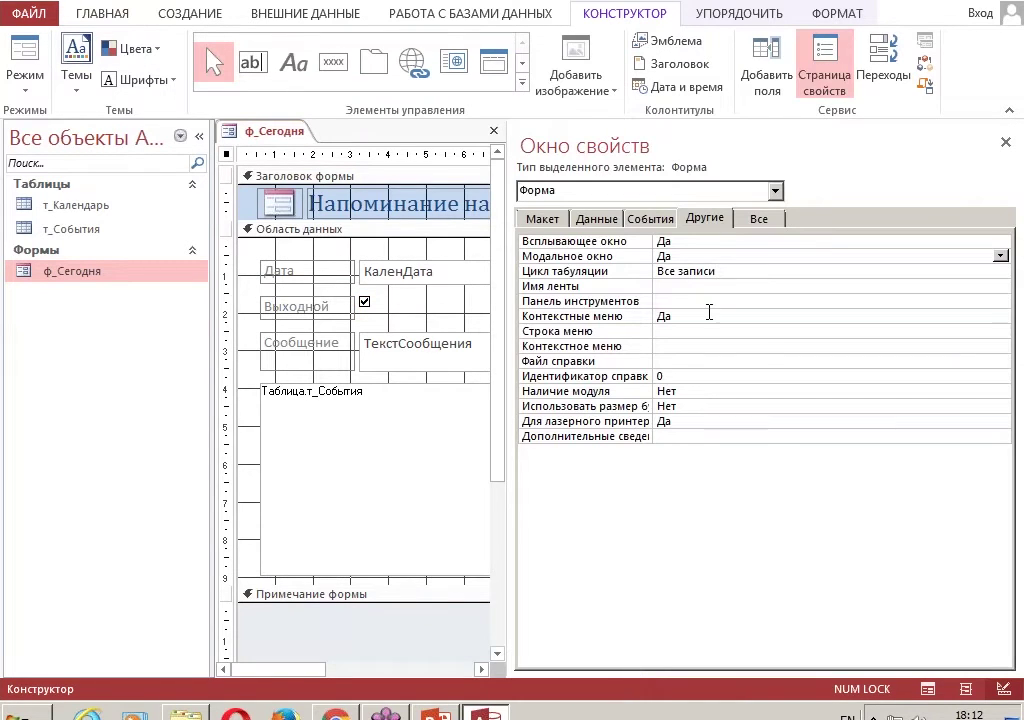
pyautogui.click(712, 219)
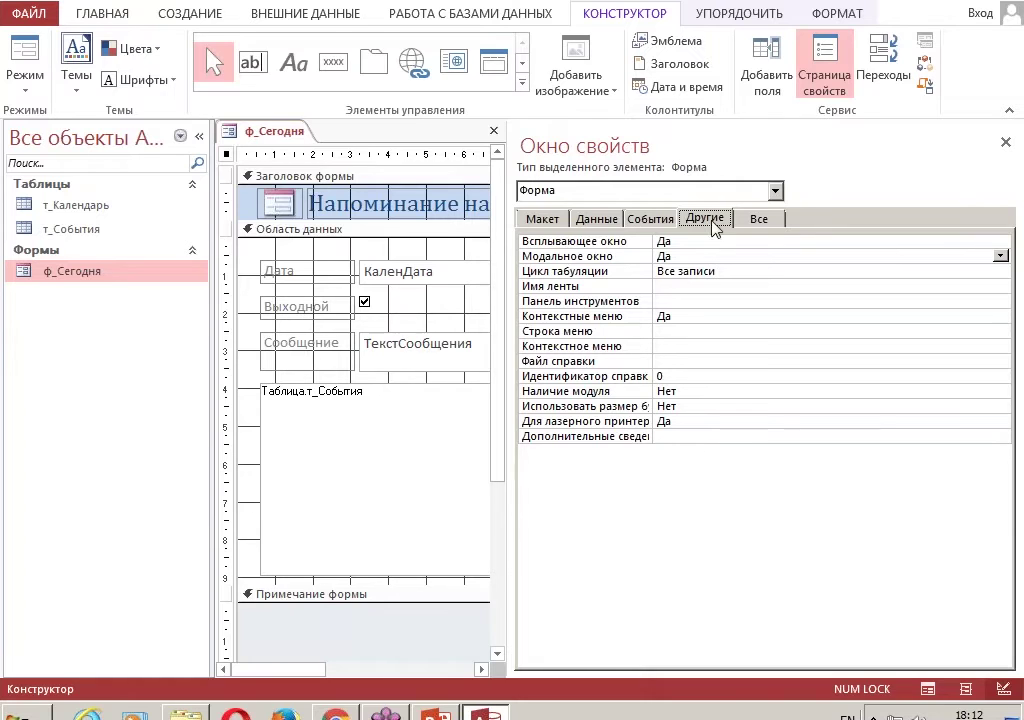
pyautogui.click(540, 219)
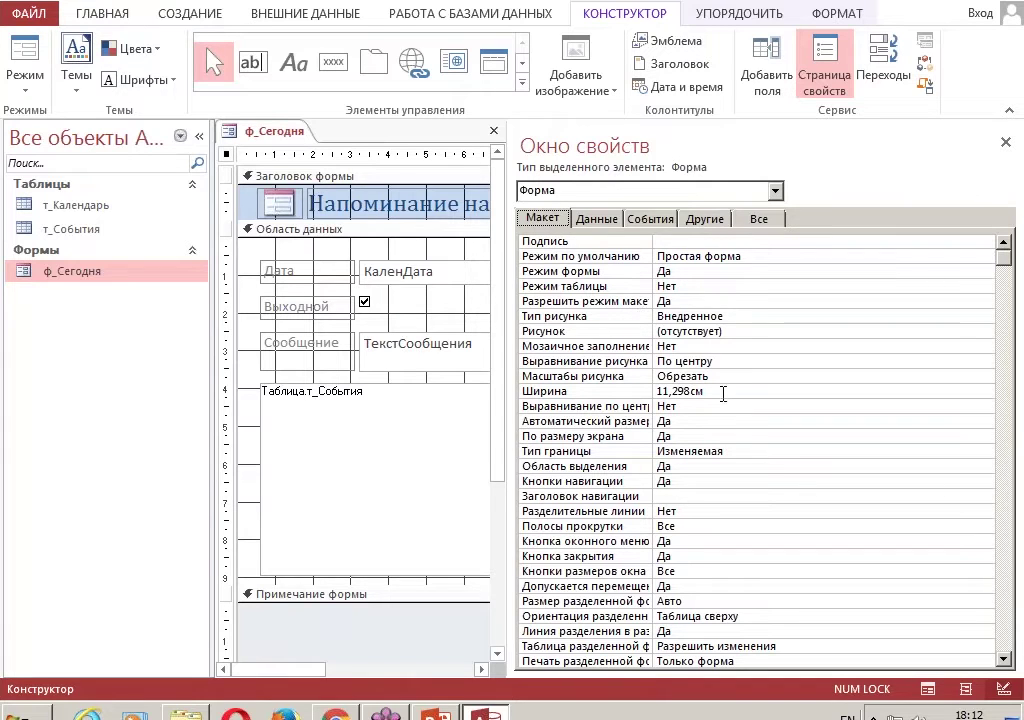
pyautogui.click(738, 450)
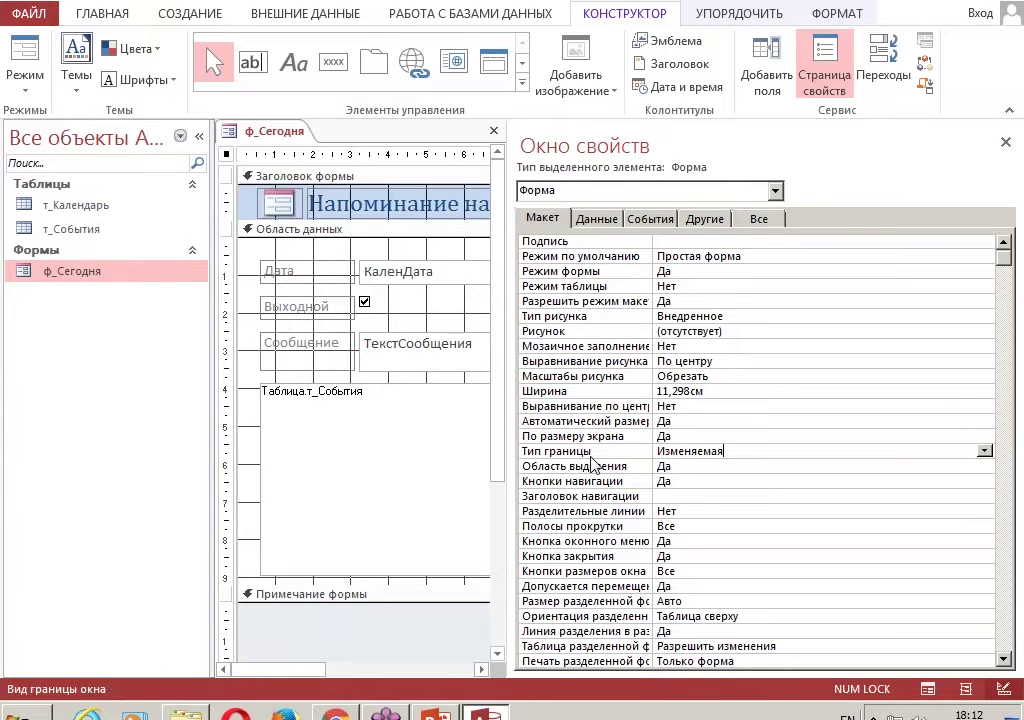
pyautogui.click(984, 452)
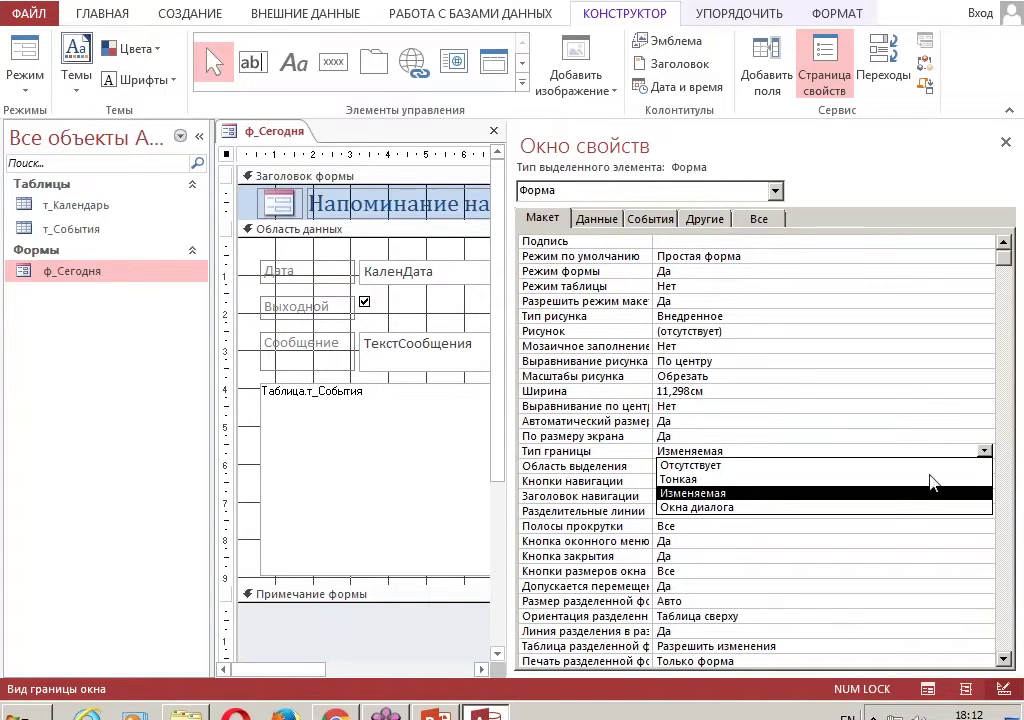
pyautogui.click(914, 507)
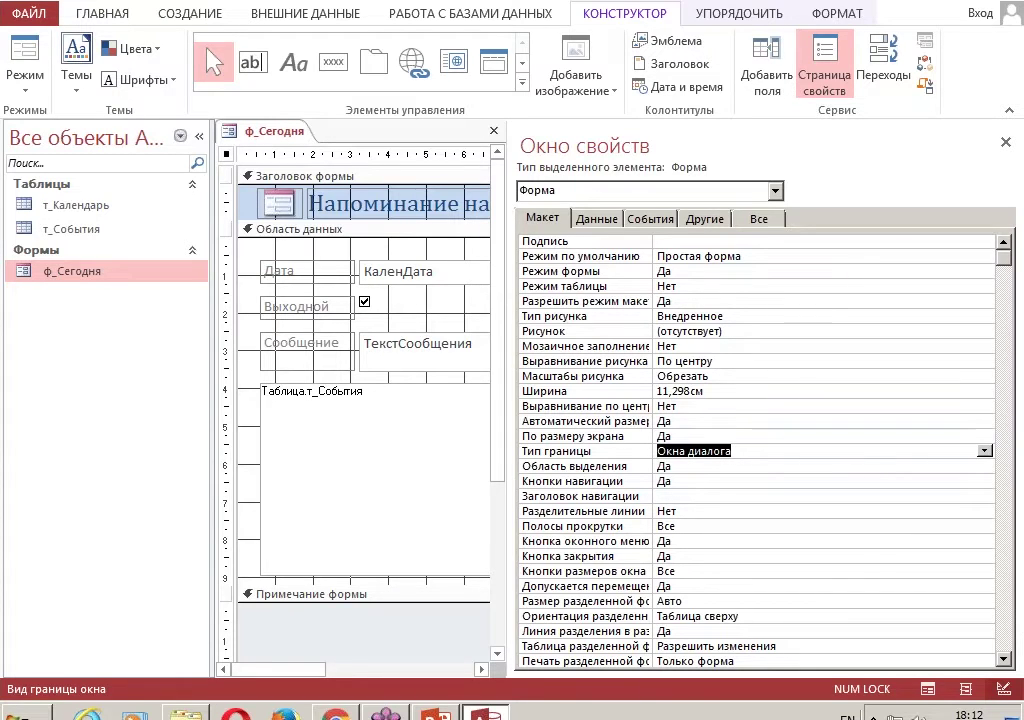
# - Set the form's Область выделения and Кнопки навигации properties to Нет
pyautogui.click(686, 467)
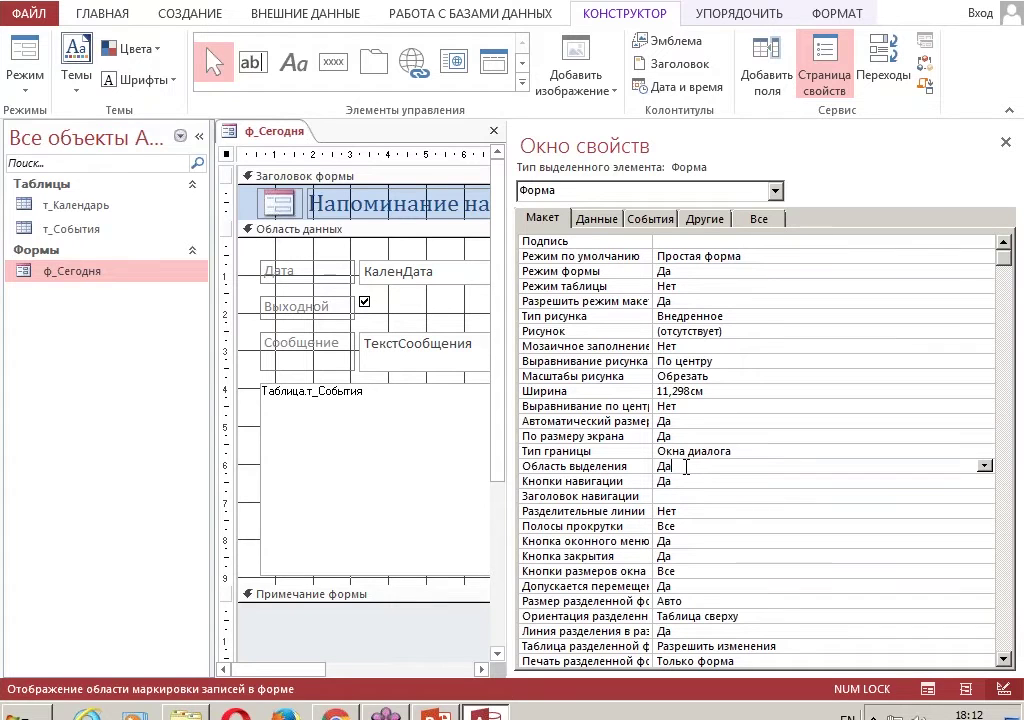
pyautogui.doubleClick(686, 467)
pyautogui.doubleClick(676, 480)
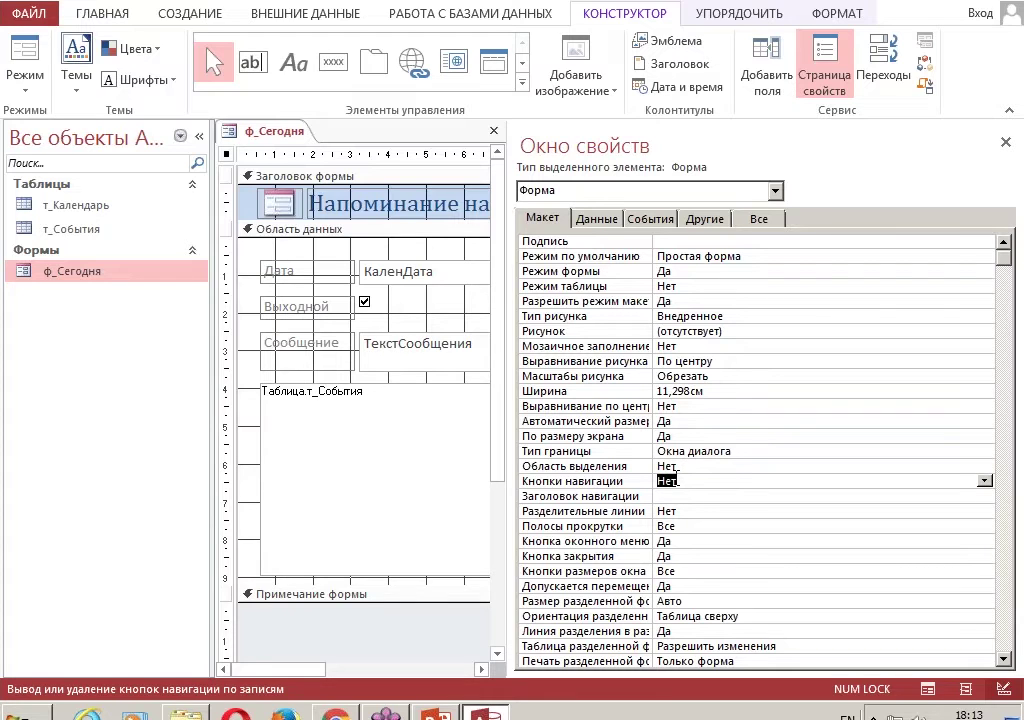
# - Set the form's Полосы прокрутки property to Отсутствуют, display it in Form view and move the pop-up away from the object list
pyautogui.doubleClick(690, 525)
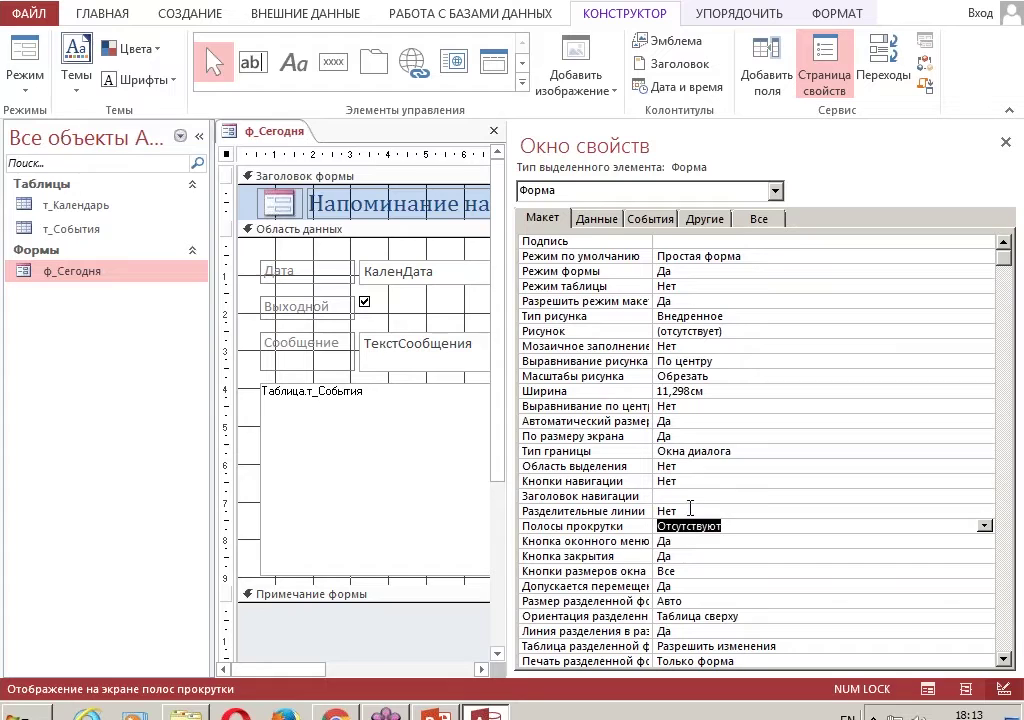
pyautogui.click(688, 556)
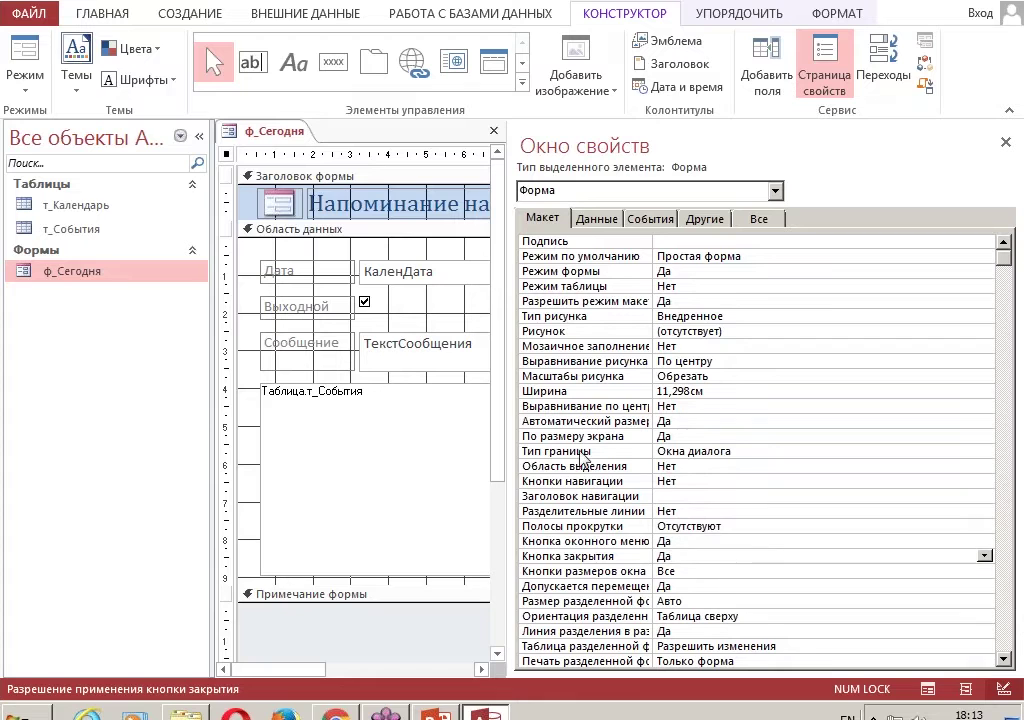
pyautogui.click(24, 55)
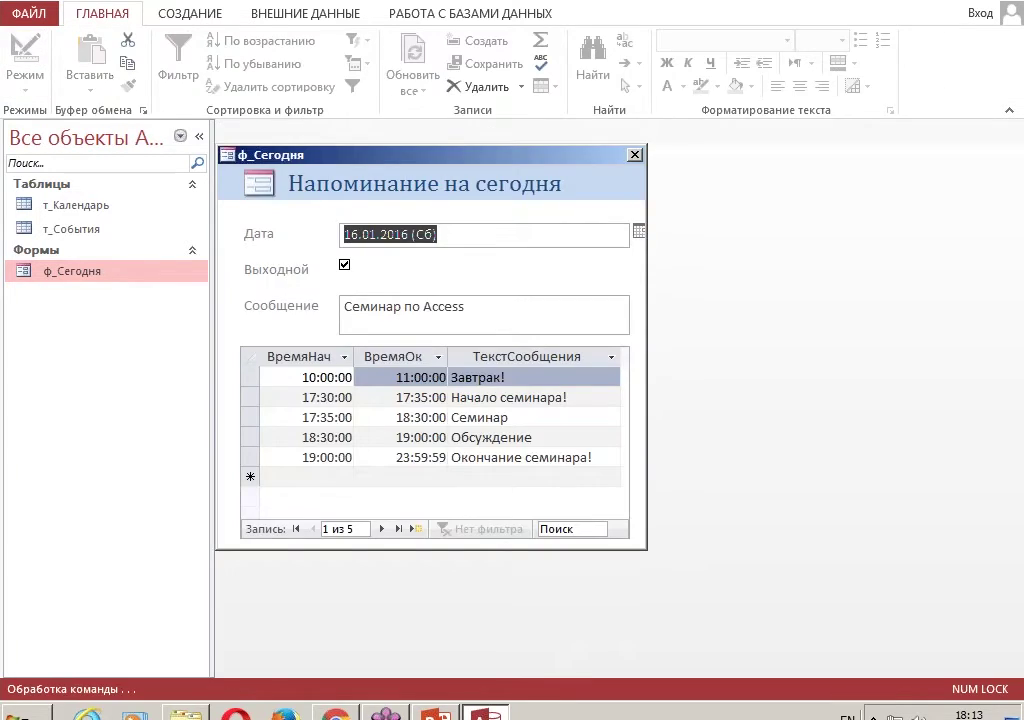
pyautogui.moveTo(521, 163); pyautogui.dragTo(752, 150)
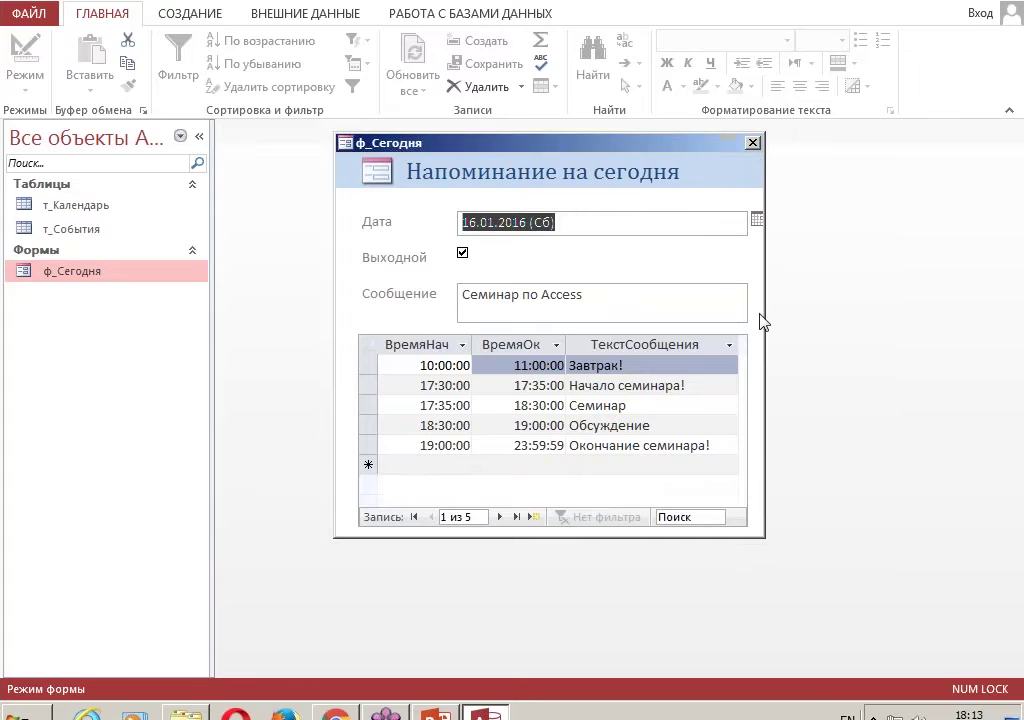
# - Test whether the Сообщение field is editable by adding dfgd to its text, and discard the edit
pyautogui.click(619, 298)
pyautogui.write('dfgd')
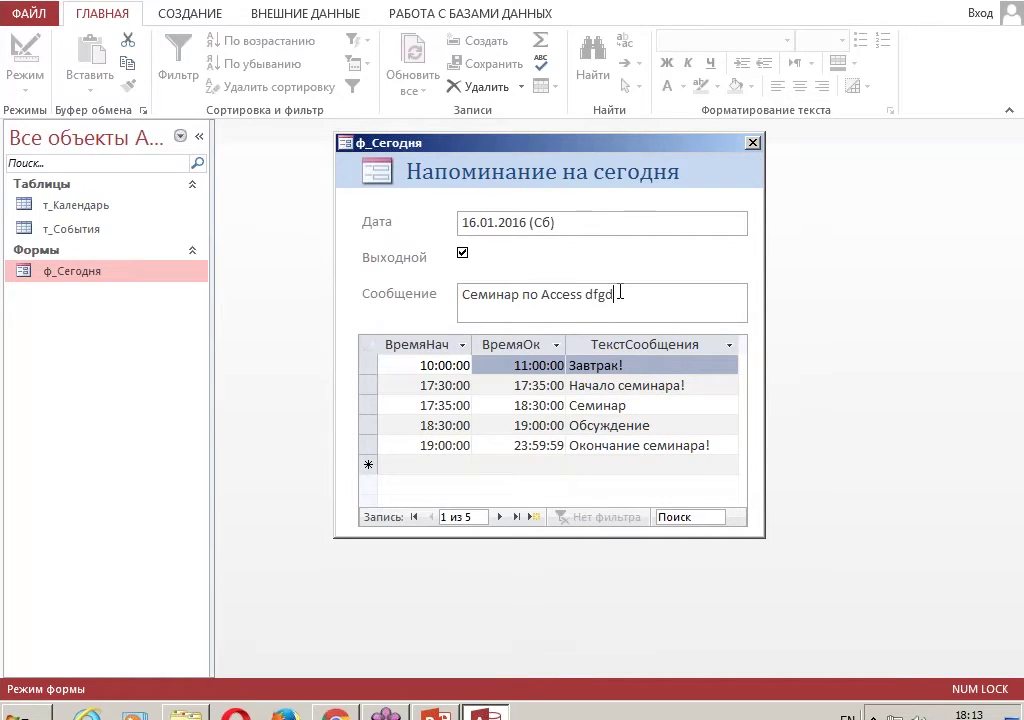
pyautogui.press('Escape')
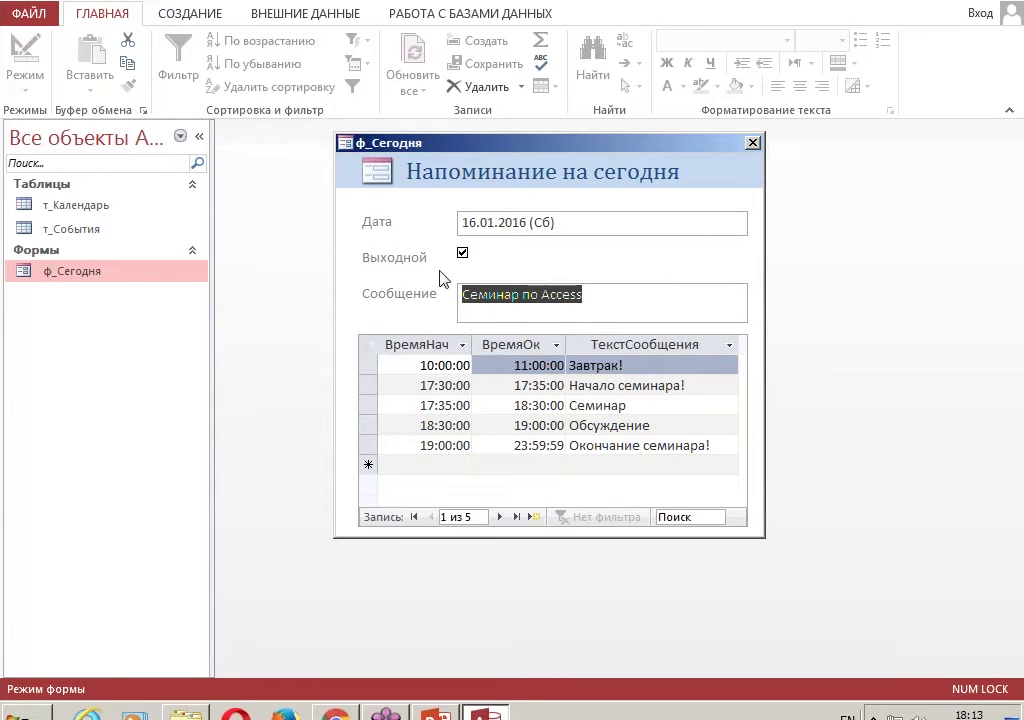
# - Return to Design view and set the form's Разрешить добавление, Разрешить удаление and Разрешить изменение properties to Нет
pyautogui.rightClick(375, 316)
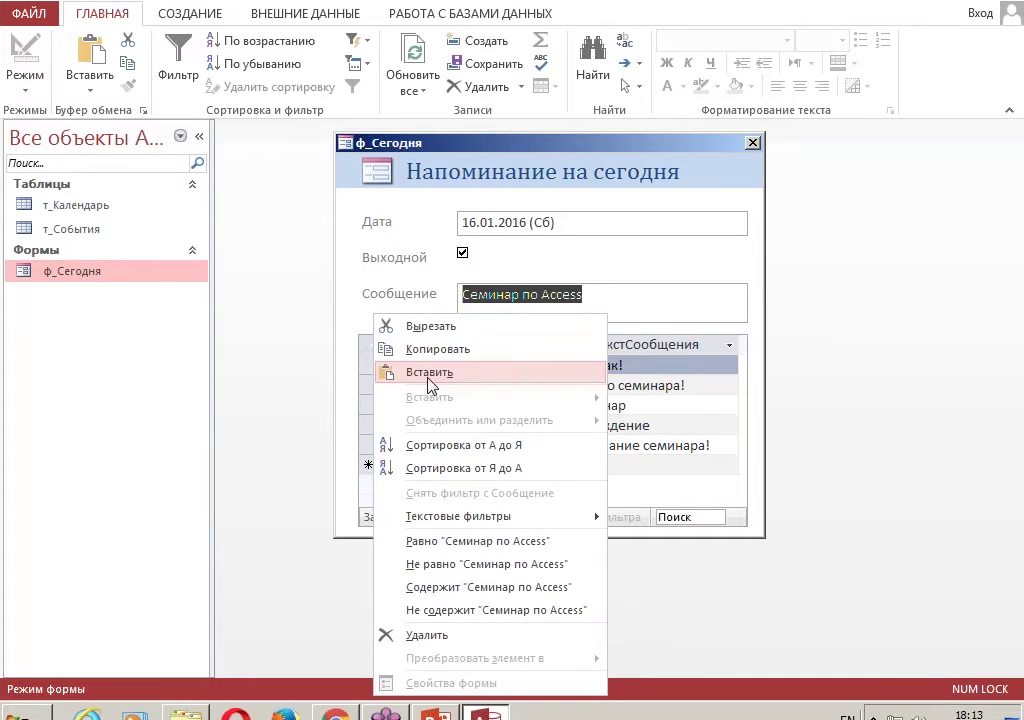
pyautogui.rightClick(715, 266)
pyautogui.click(660, 175)
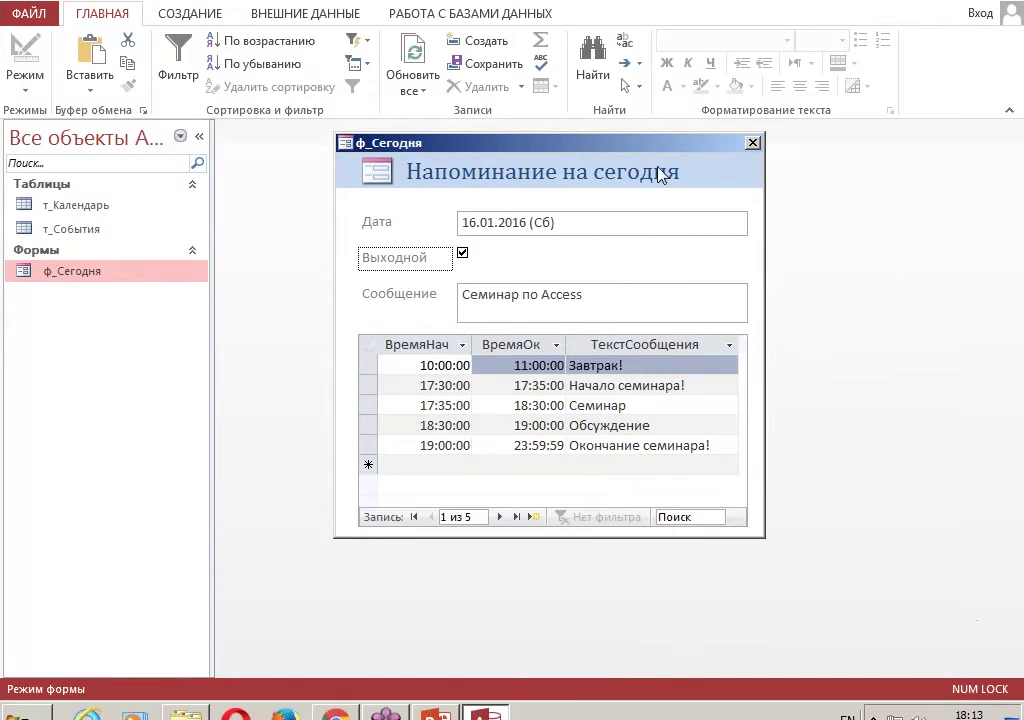
pyautogui.rightClick(660, 175)
pyautogui.click(713, 228)
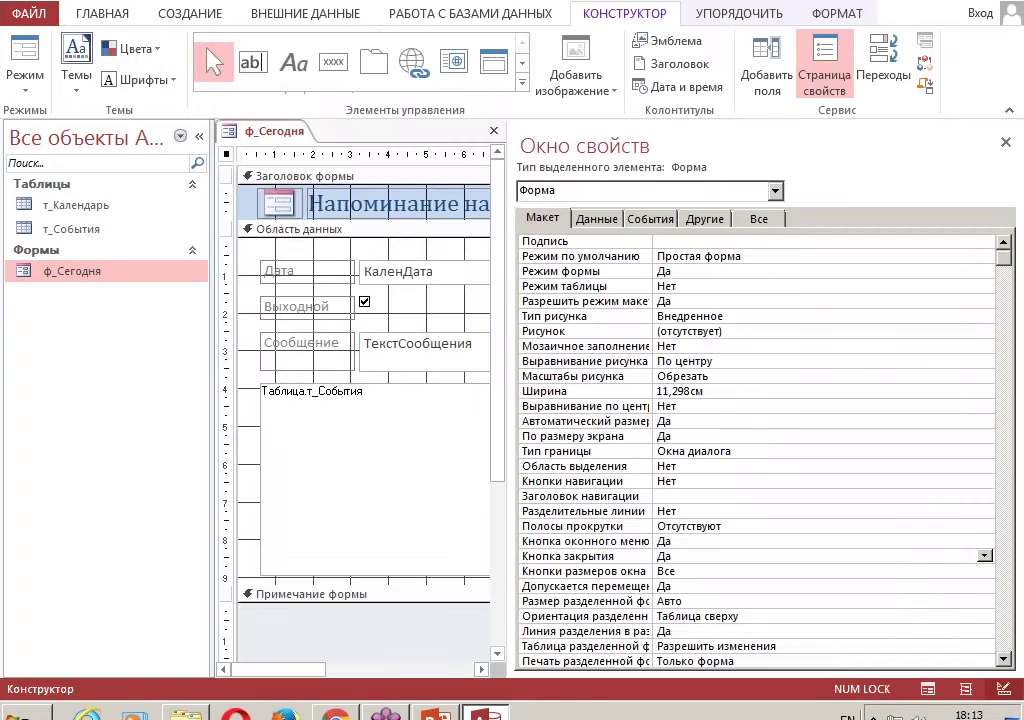
pyautogui.click(594, 219)
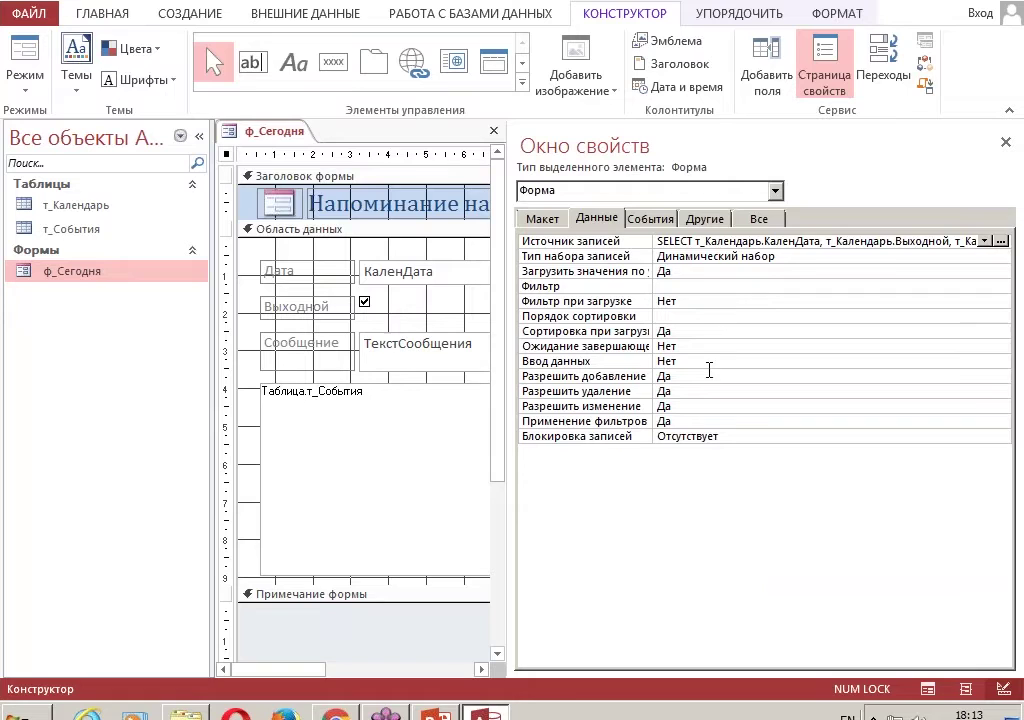
pyautogui.click(683, 376)
pyautogui.doubleClick(683, 376)
pyautogui.doubleClick(678, 392)
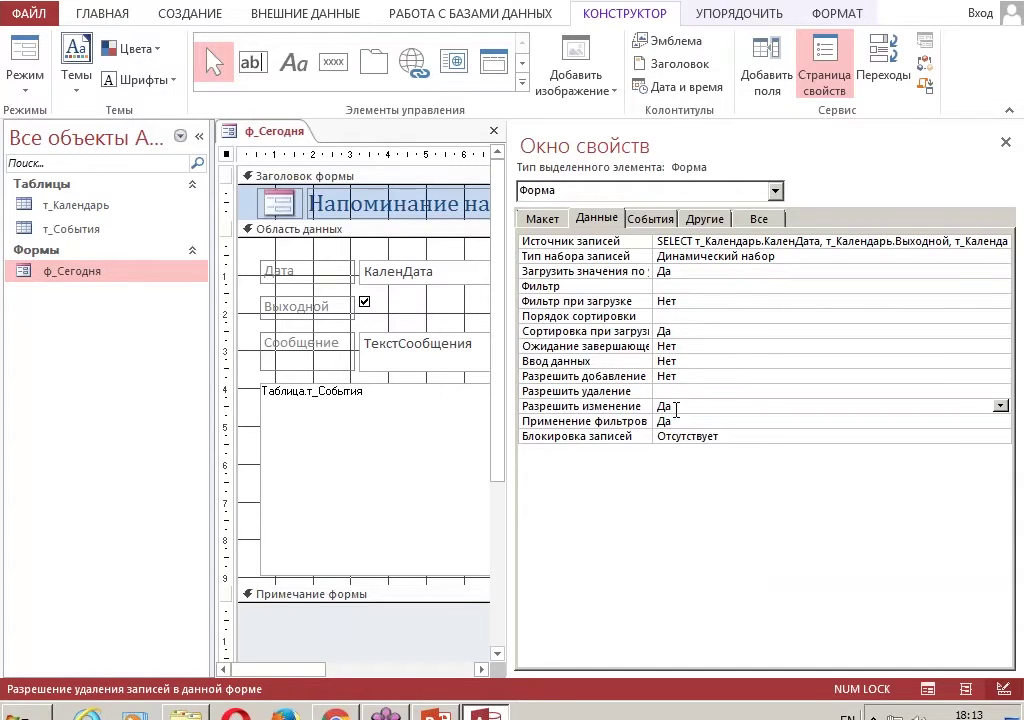
pyautogui.doubleClick(676, 407)
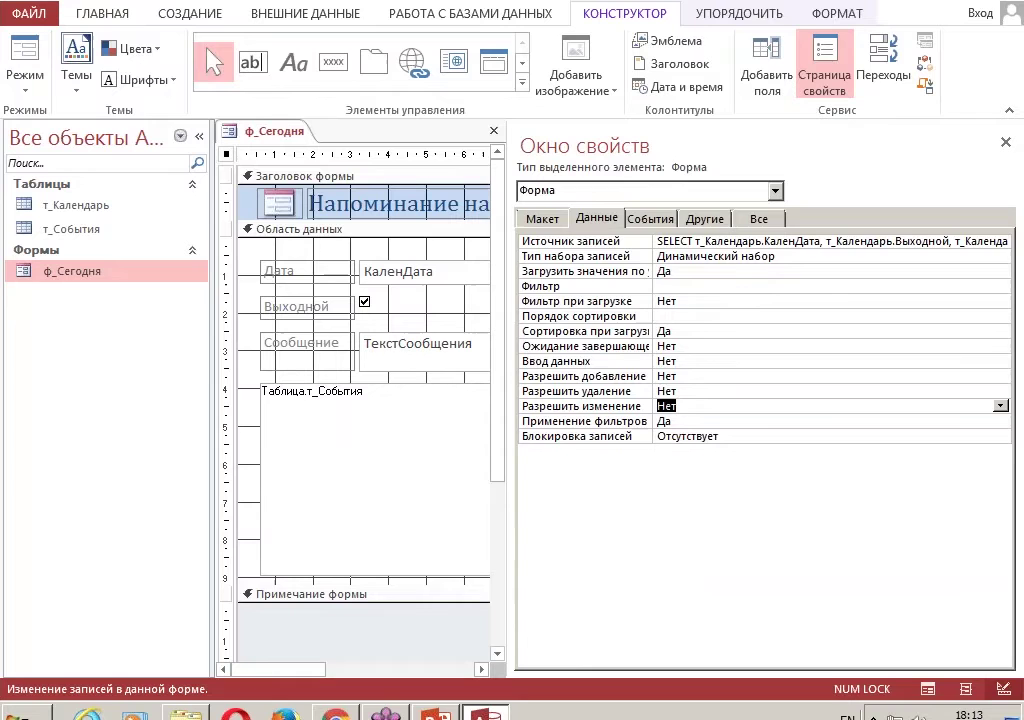
pyautogui.click(1006, 143)
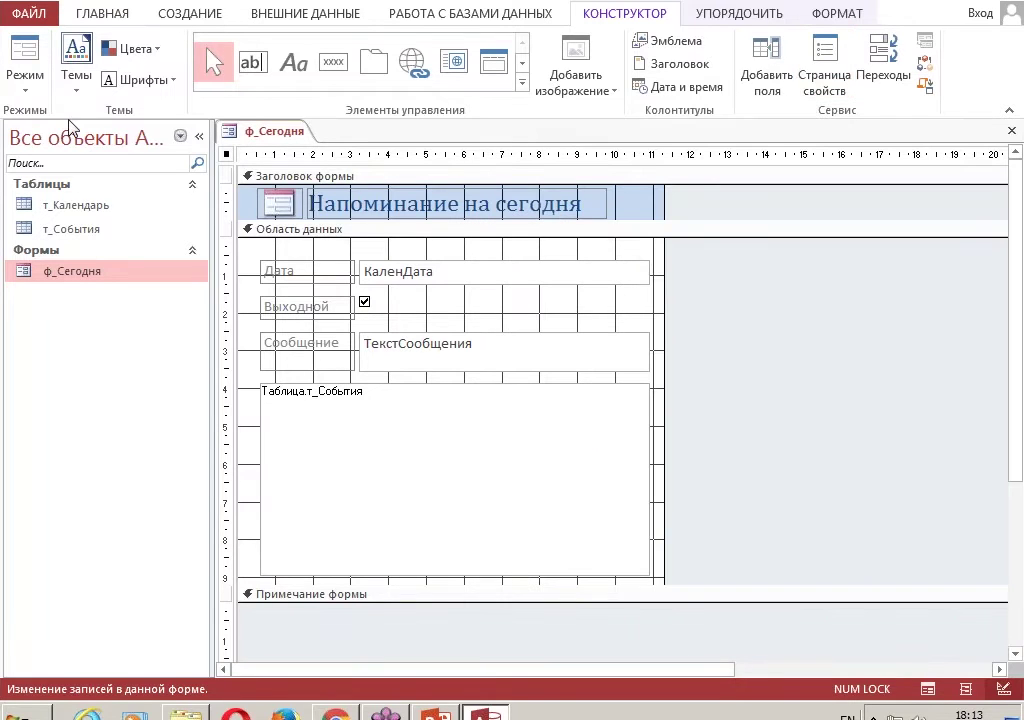
# - Check the data fields and event rows of ф_Сегодня in Form view, and return the form to Design view
pyautogui.click(25, 55)
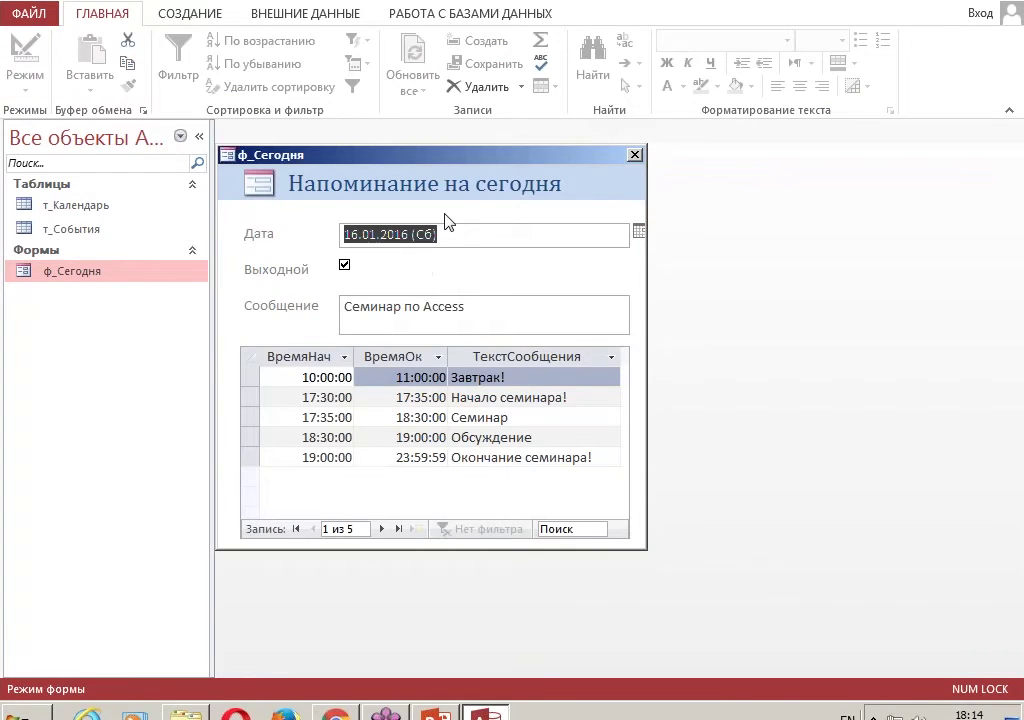
pyautogui.click(397, 247)
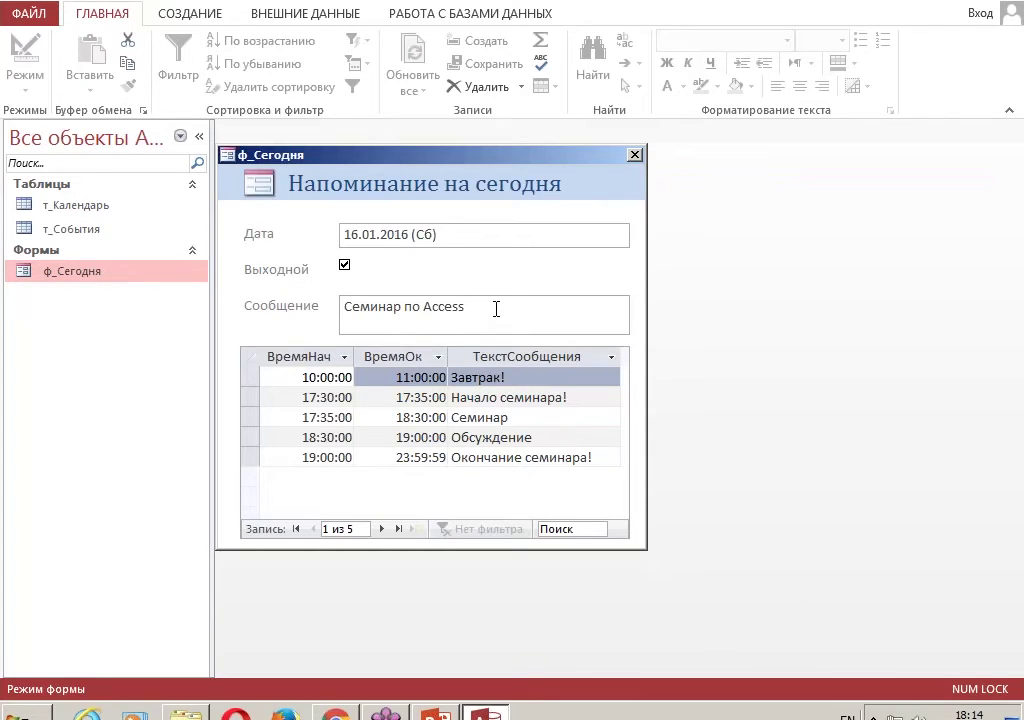
pyautogui.click(512, 415)
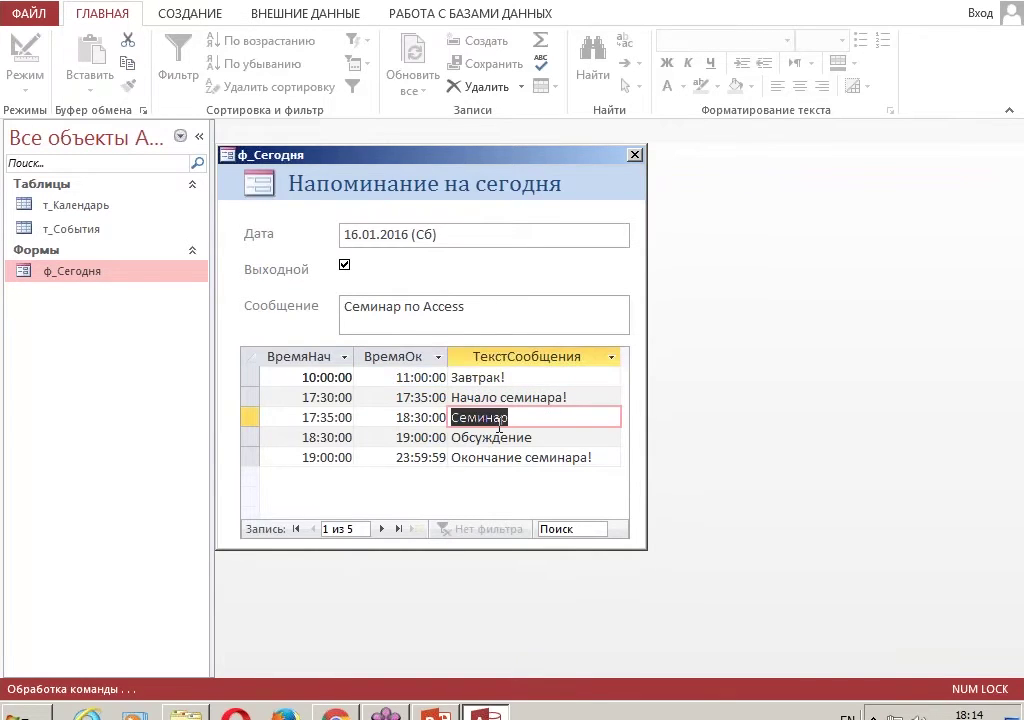
pyautogui.click(458, 437)
pyautogui.click(499, 452)
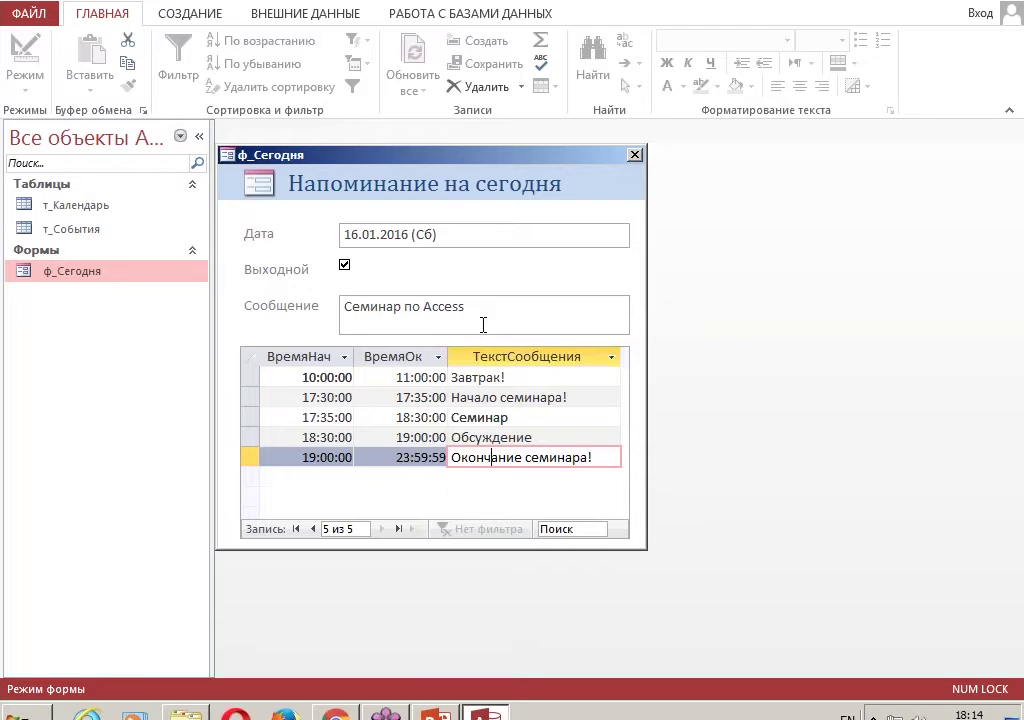
pyautogui.rightClick(594, 188)
pyautogui.click(645, 237)
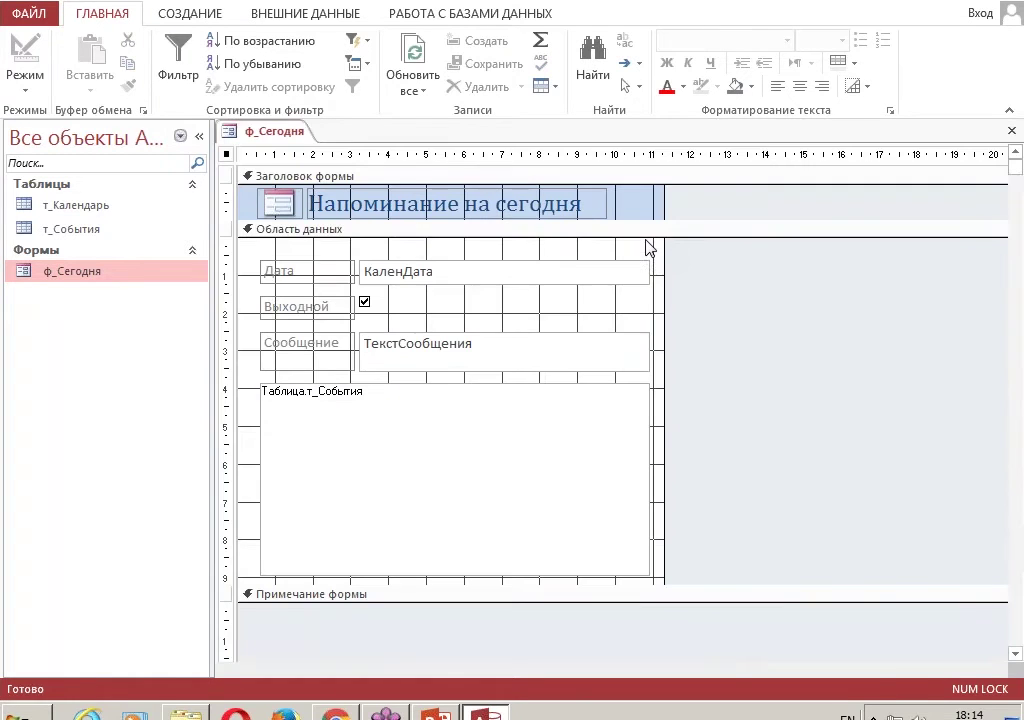
# - Extend the Область данных section to about 10.5 cm high and draw a command button centred below the т_События subform
pyautogui.click(635, 560)
pyautogui.moveTo(654, 587); pyautogui.dragTo(654, 632)
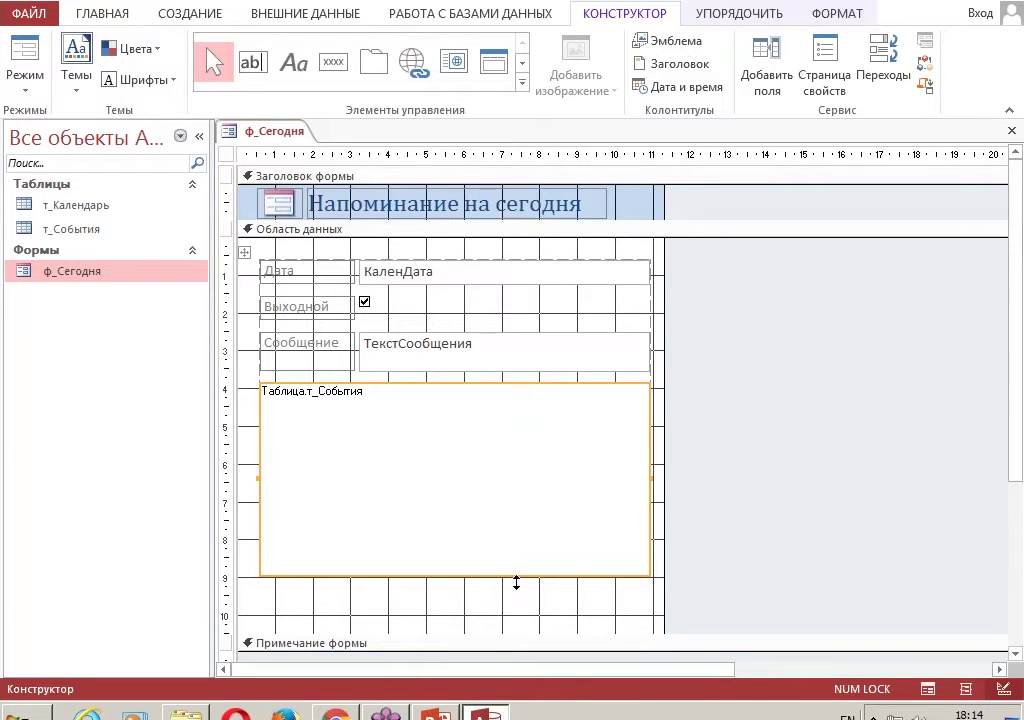
pyautogui.click(337, 66)
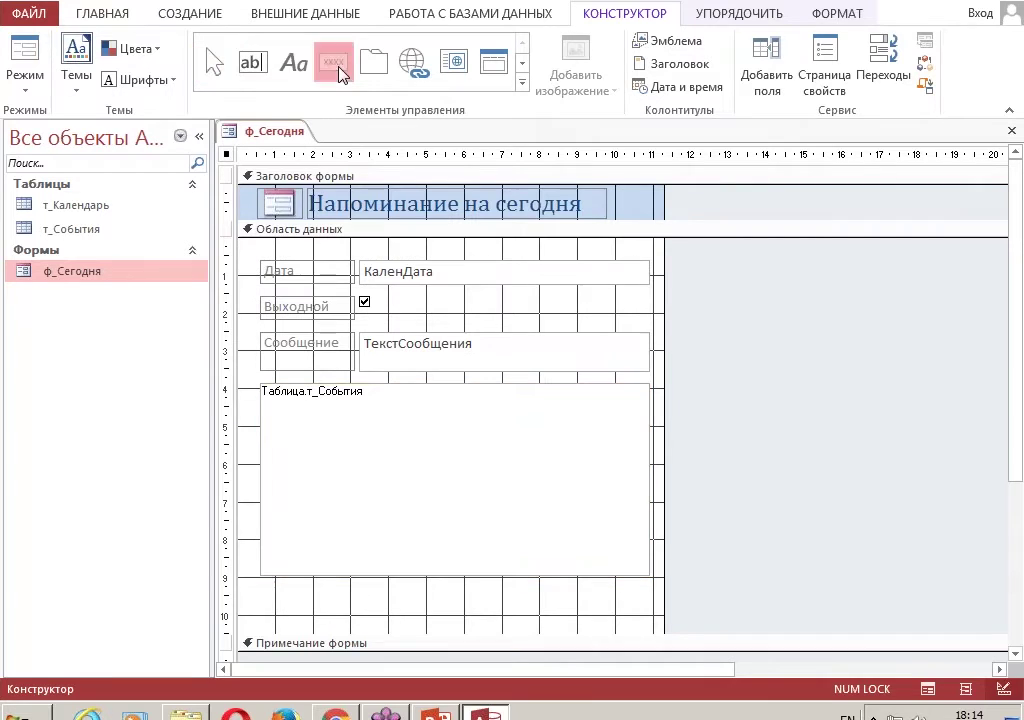
pyautogui.moveTo(417, 587); pyautogui.dragTo(492, 623)
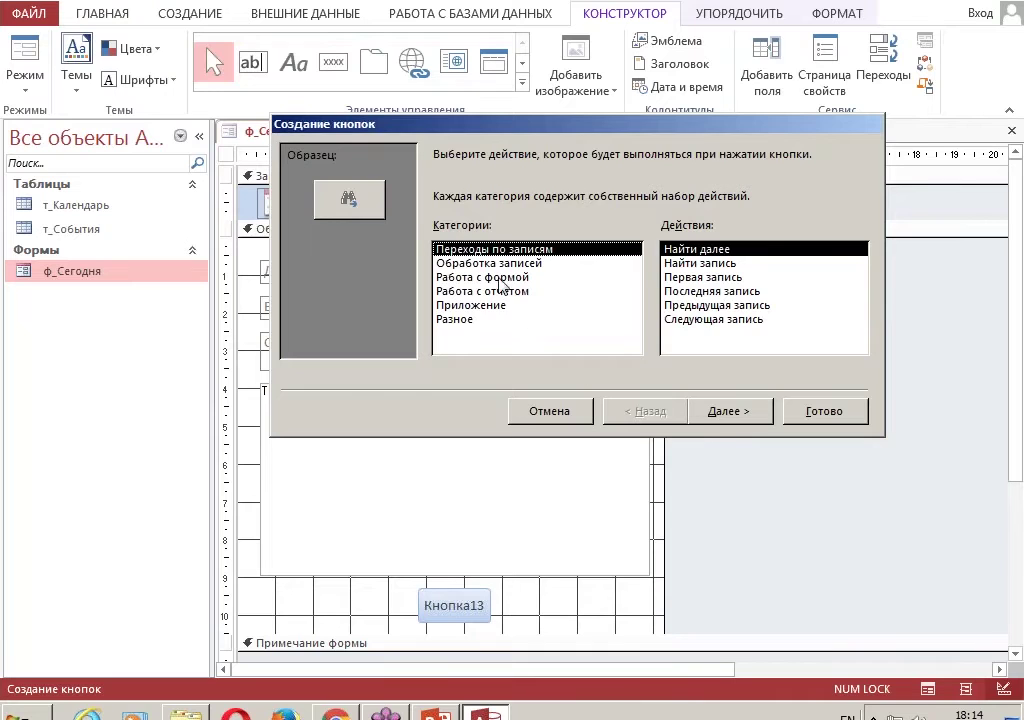
# - Assign the Закрыть форму action from the Работа с формой category to the new button
pyautogui.click(500, 280)
pyautogui.click(684, 254)
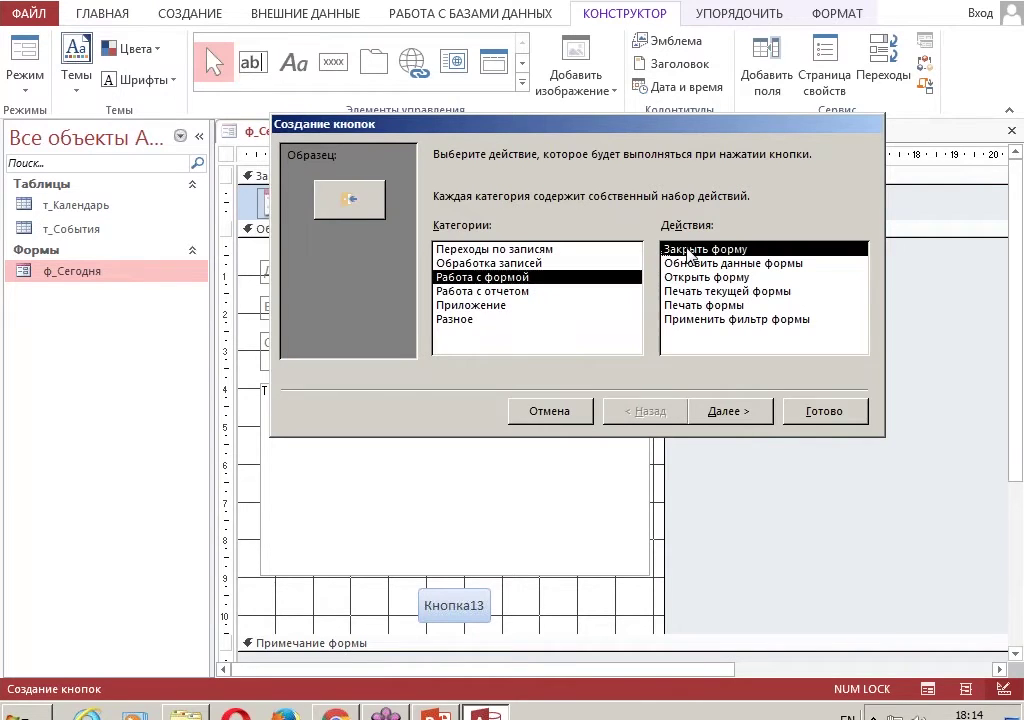
pyautogui.click(727, 411)
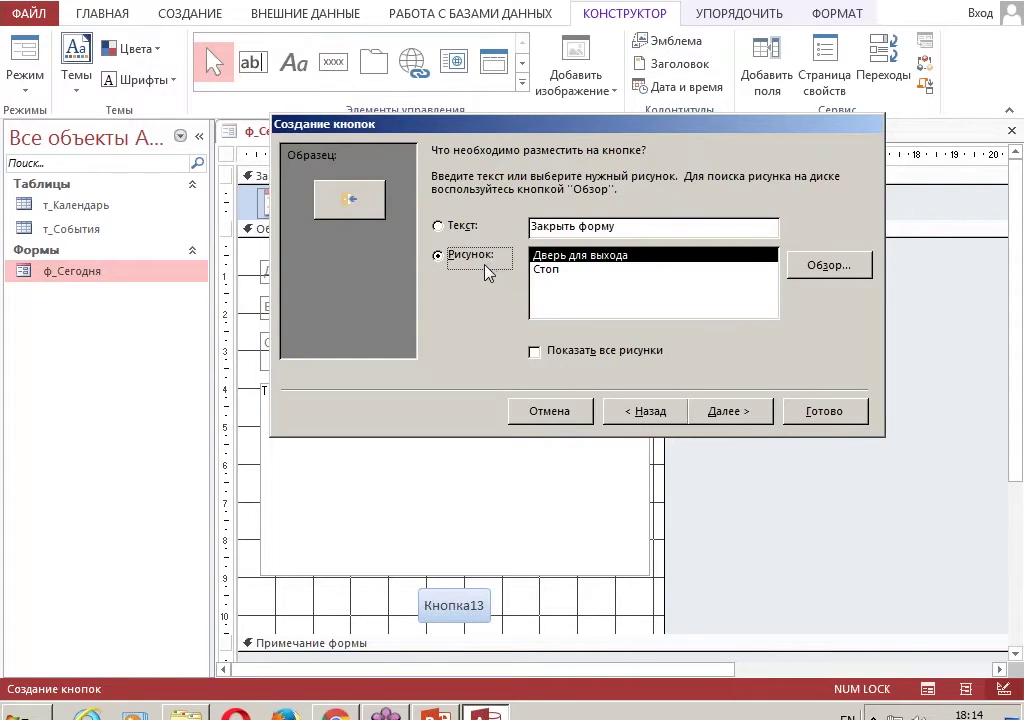
# - Compare the button's text and picture options, including Стоп, and give it the text caption ОК
pyautogui.click(464, 228)
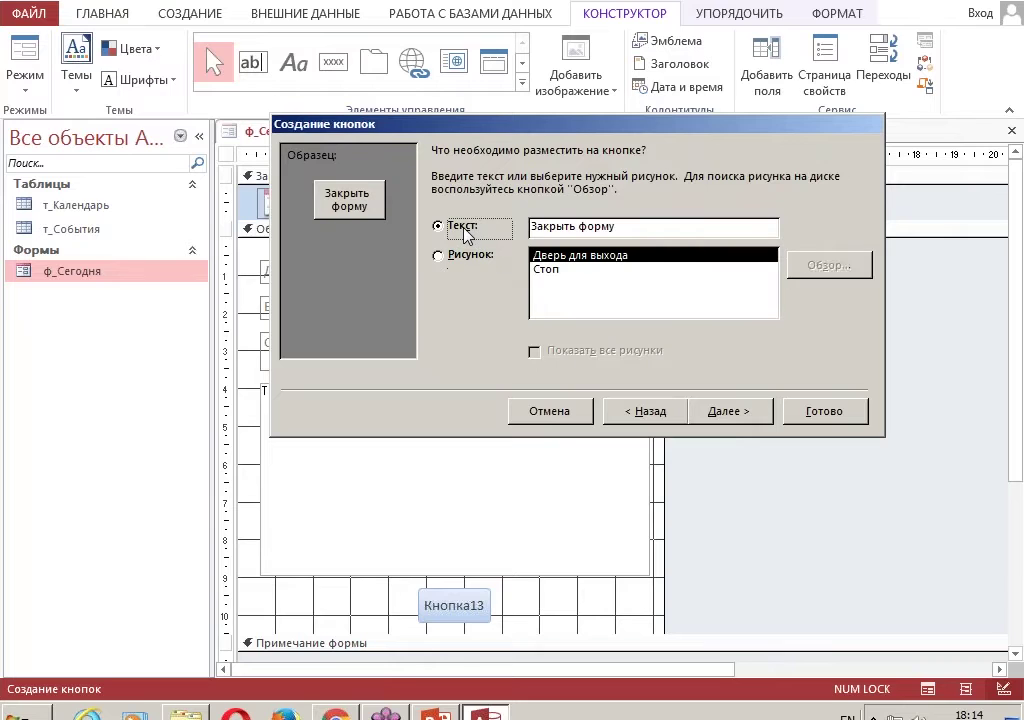
pyautogui.click(460, 255)
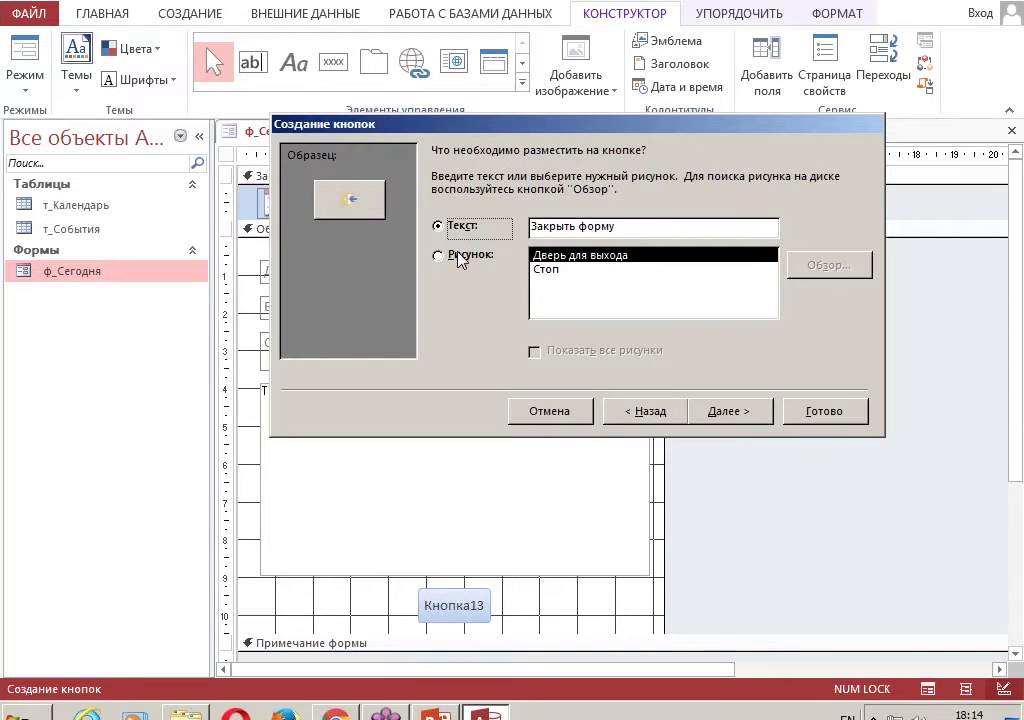
pyautogui.click(548, 269)
pyautogui.click(470, 230)
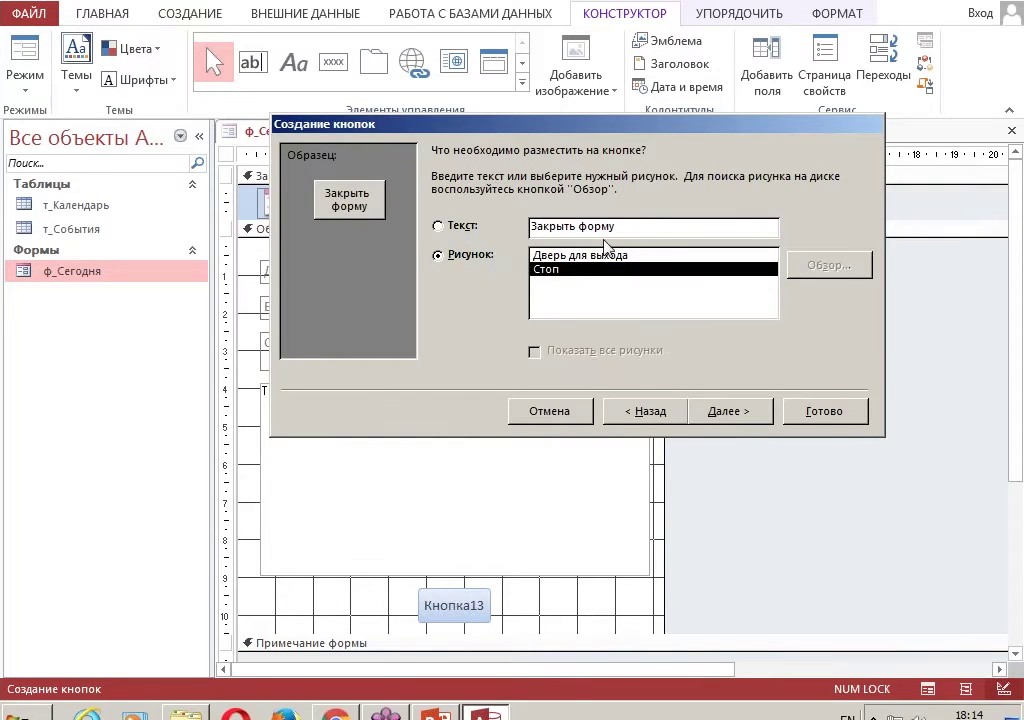
pyautogui.doubleClick(578, 228)
pyautogui.click(578, 228)
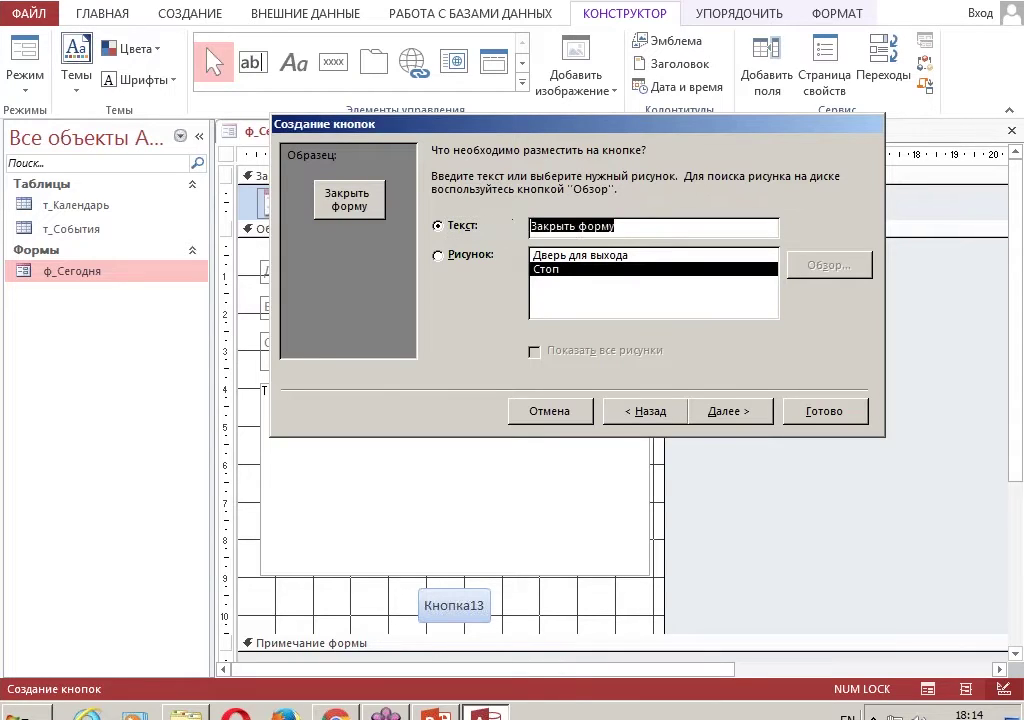
pyautogui.write('J')
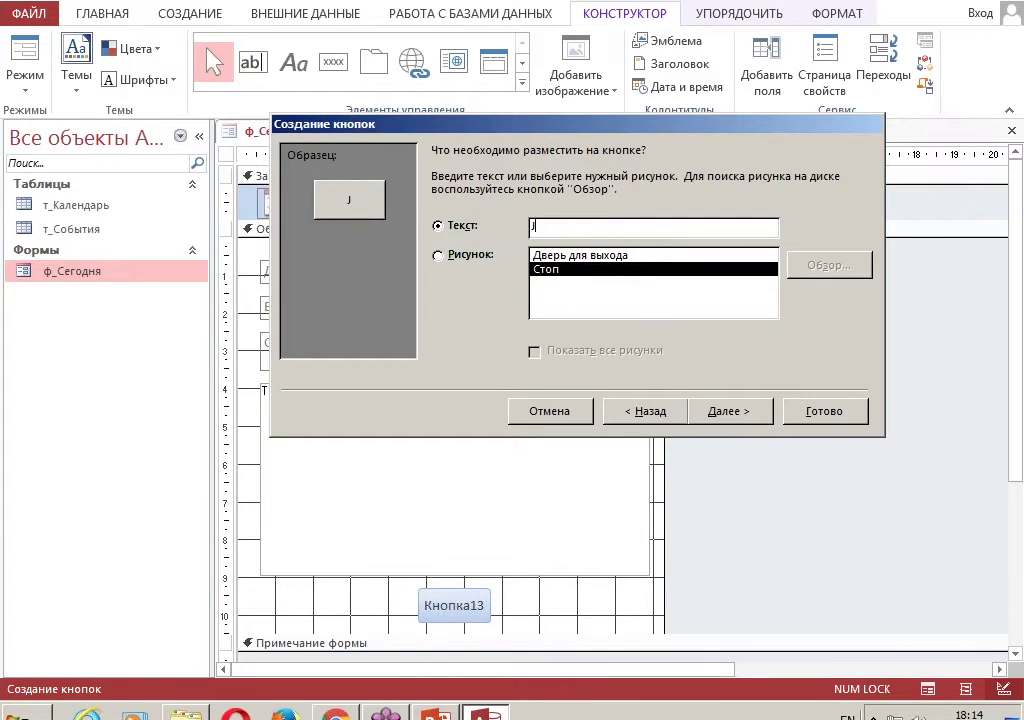
pyautogui.write('OK')
pyautogui.click(734, 407)
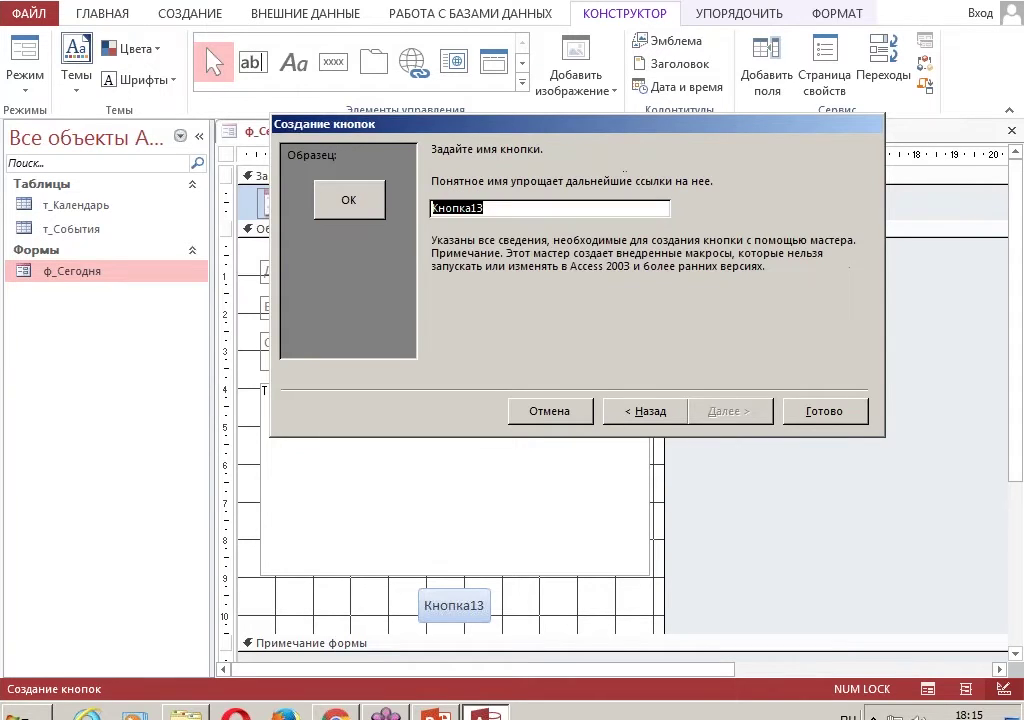
# - Name the button КнопкаОК and finish the button wizard
pyautogui.moveTo(471, 208); pyautogui.dragTo(489, 208)
pyautogui.press('BackSpace')
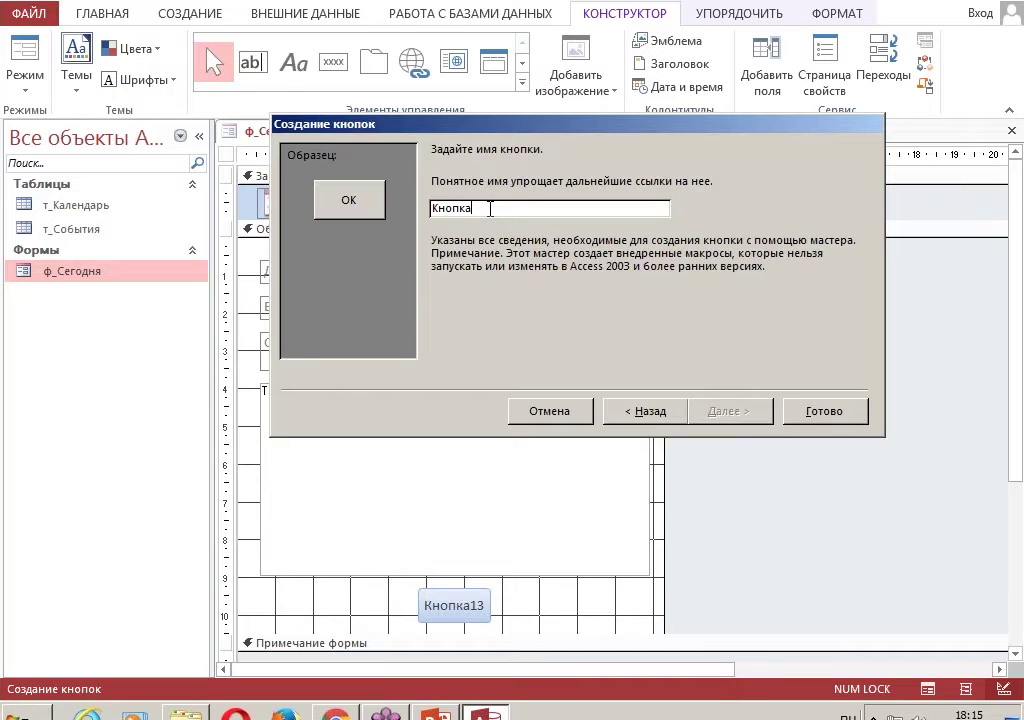
pyautogui.write('ОК')
pyautogui.click(823, 411)
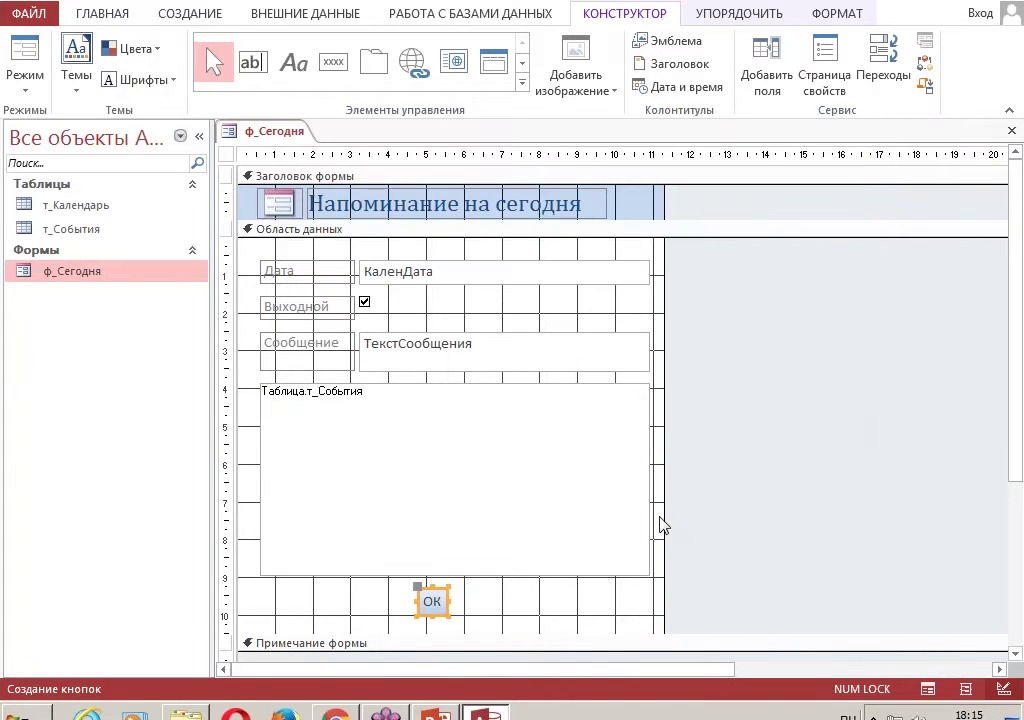
# - Widen the ОК button to about 2.8 cm and trim the data section slightly below it
pyautogui.moveTo(450, 604); pyautogui.dragTo(505, 602)
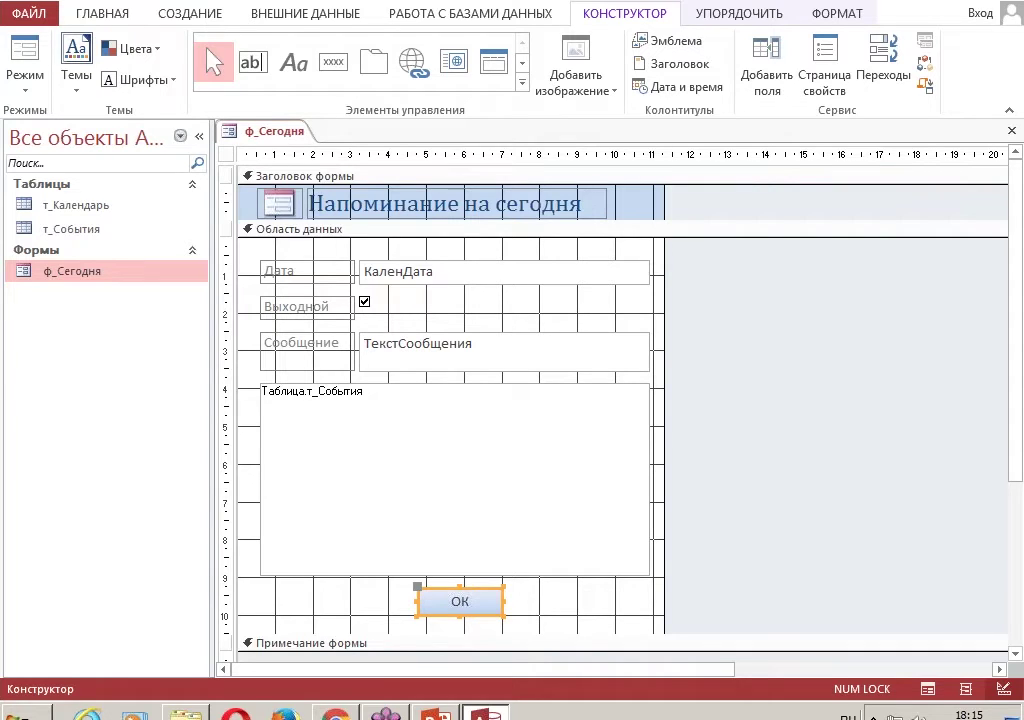
pyautogui.moveTo(402, 601); pyautogui.dragTo(398, 601)
pyautogui.moveTo(560, 634); pyautogui.dragTo(558, 627)
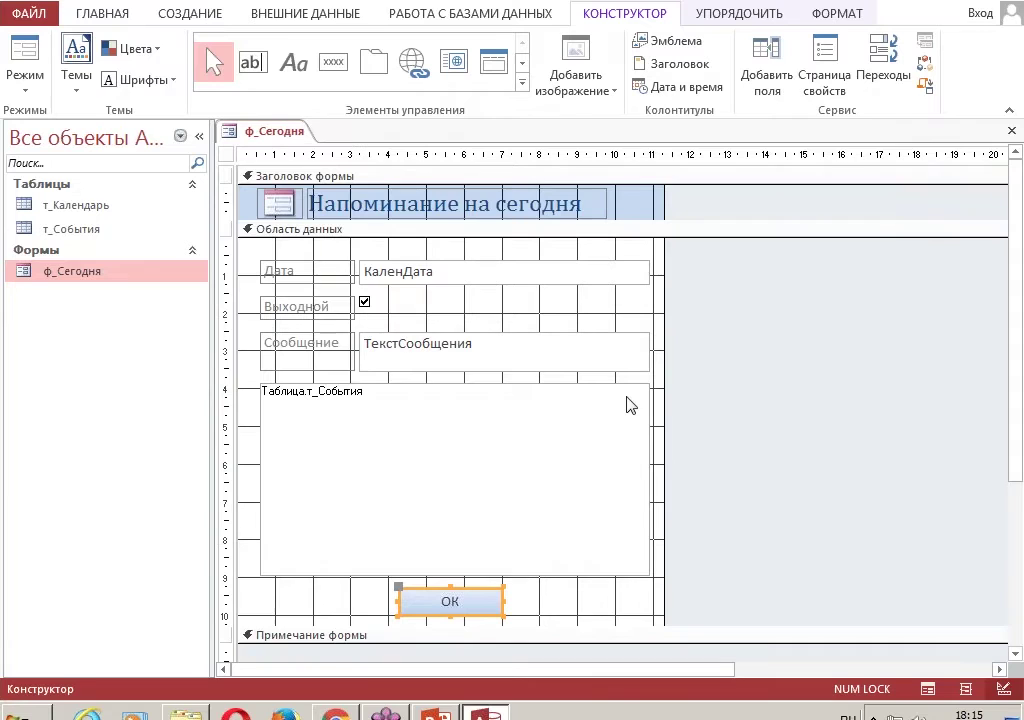
# - Close the ф_Сегодня form design with its changes saved, and reopen the form as a pop-up
pyautogui.click(564, 562)
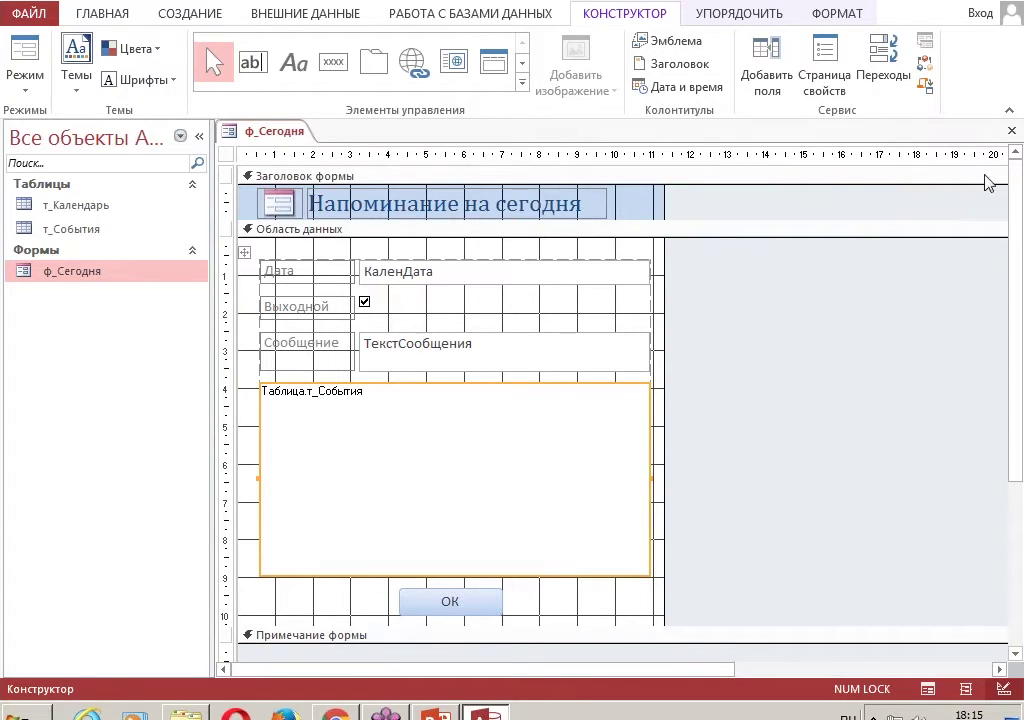
pyautogui.click(1011, 131)
pyautogui.click(435, 398)
pyautogui.doubleClick(112, 273)
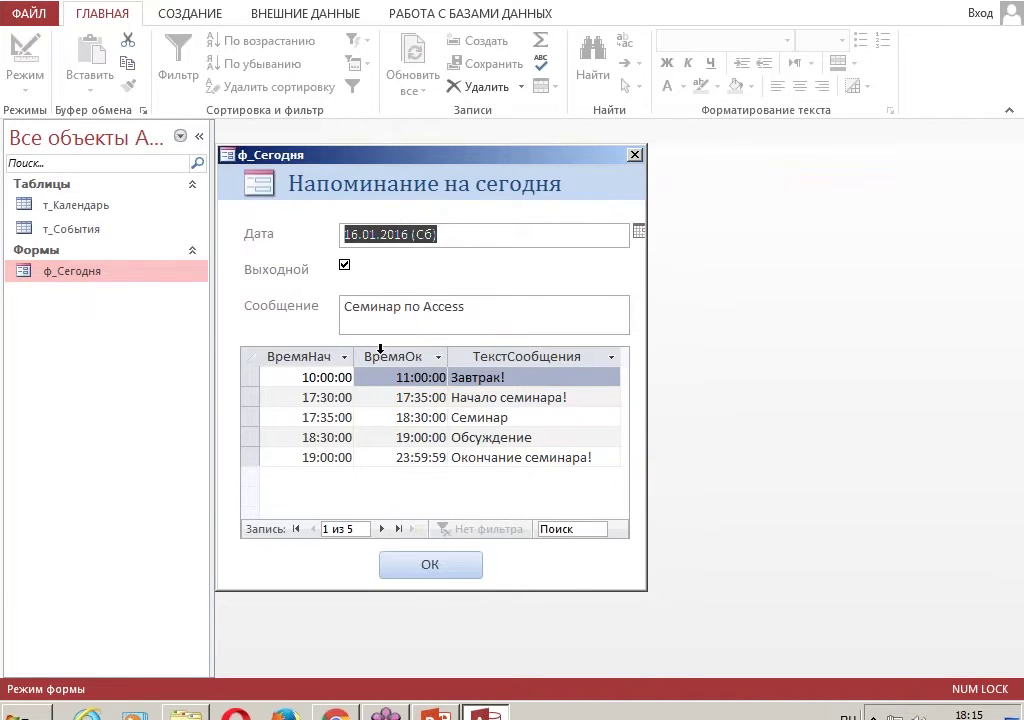
# - Test the reminder form's own ОК button to close it, and switch to PowerPoint to review slide 7 on message forms
pyautogui.click(443, 568)
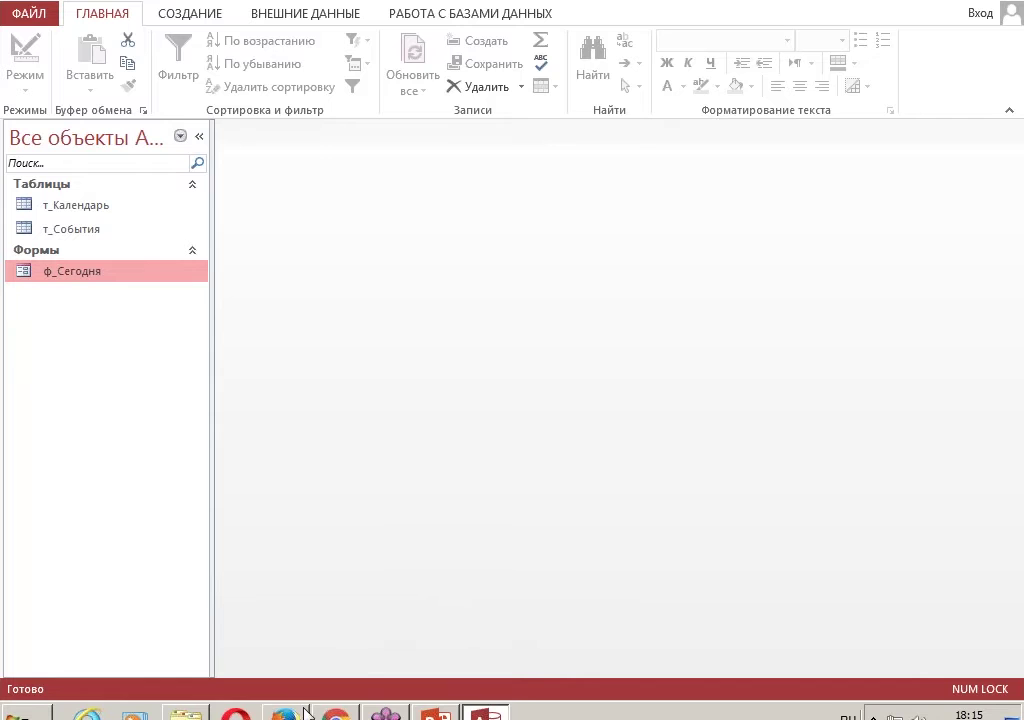
pyautogui.click(433, 714)
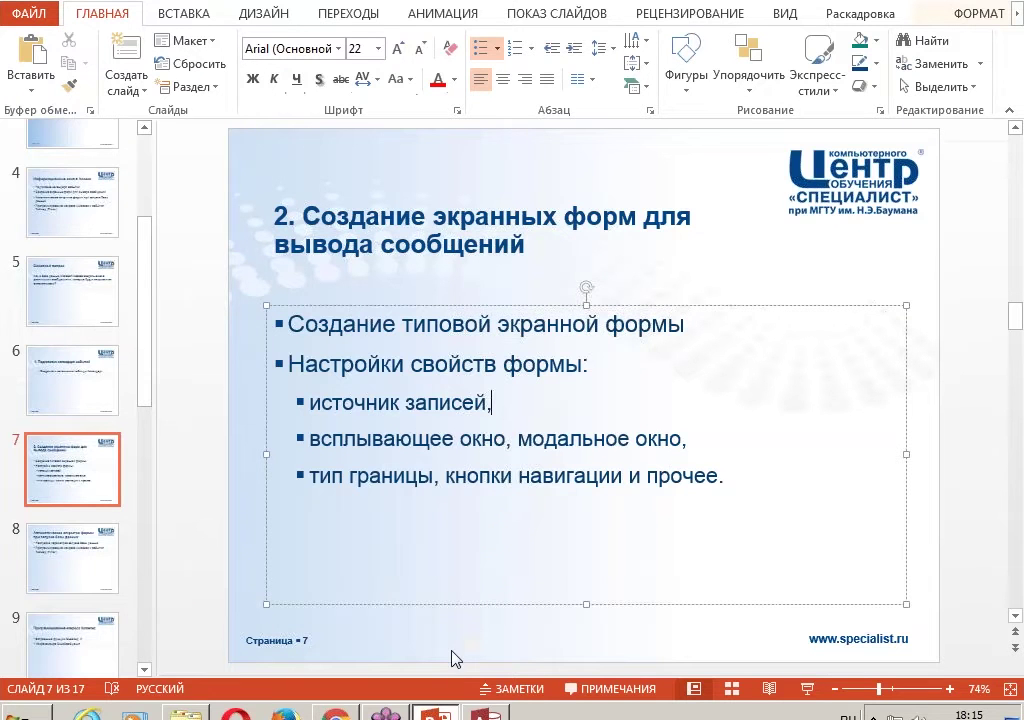
pyautogui.click(381, 240)
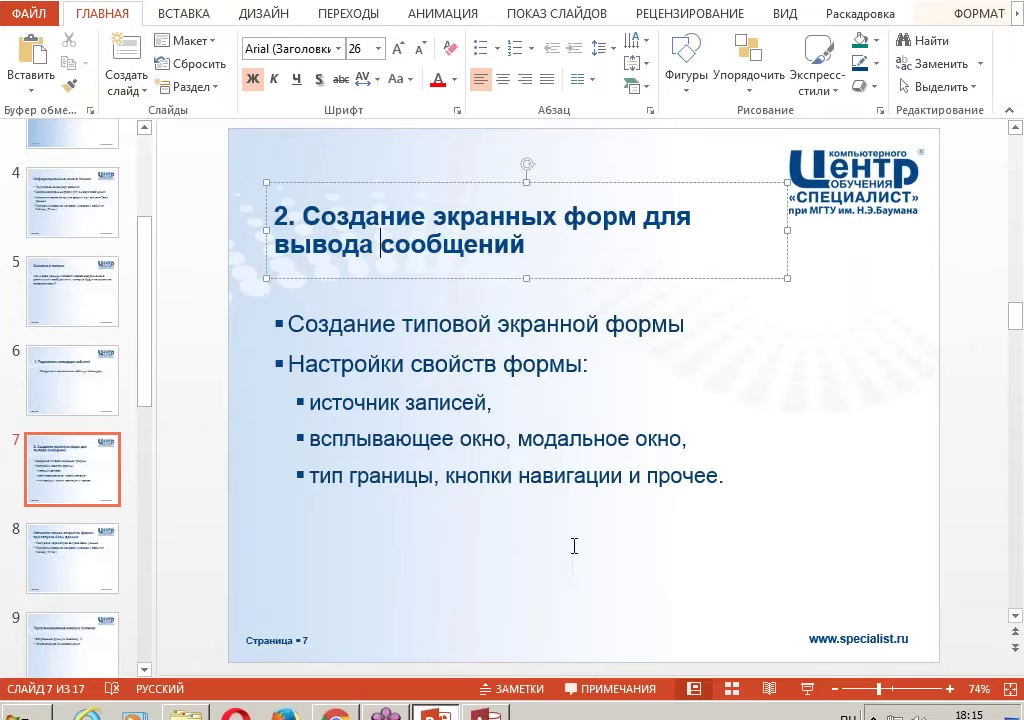
# - Return to Access, view the records in the т_События table, and close it
pyautogui.hotkey('alt', 'Tab')
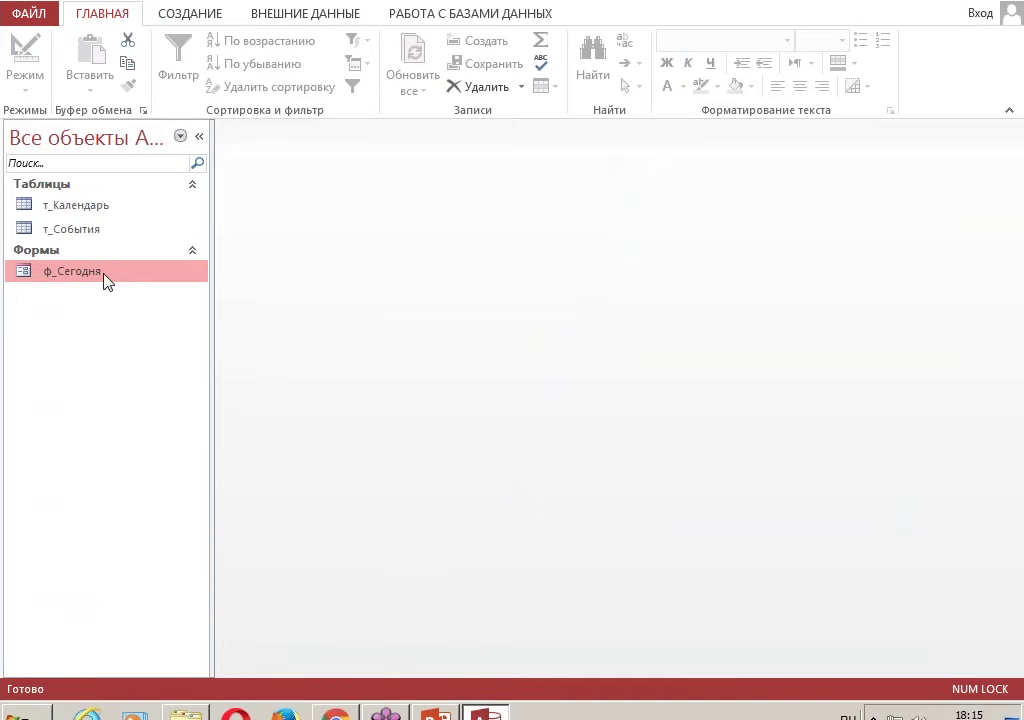
pyautogui.doubleClick(76, 231)
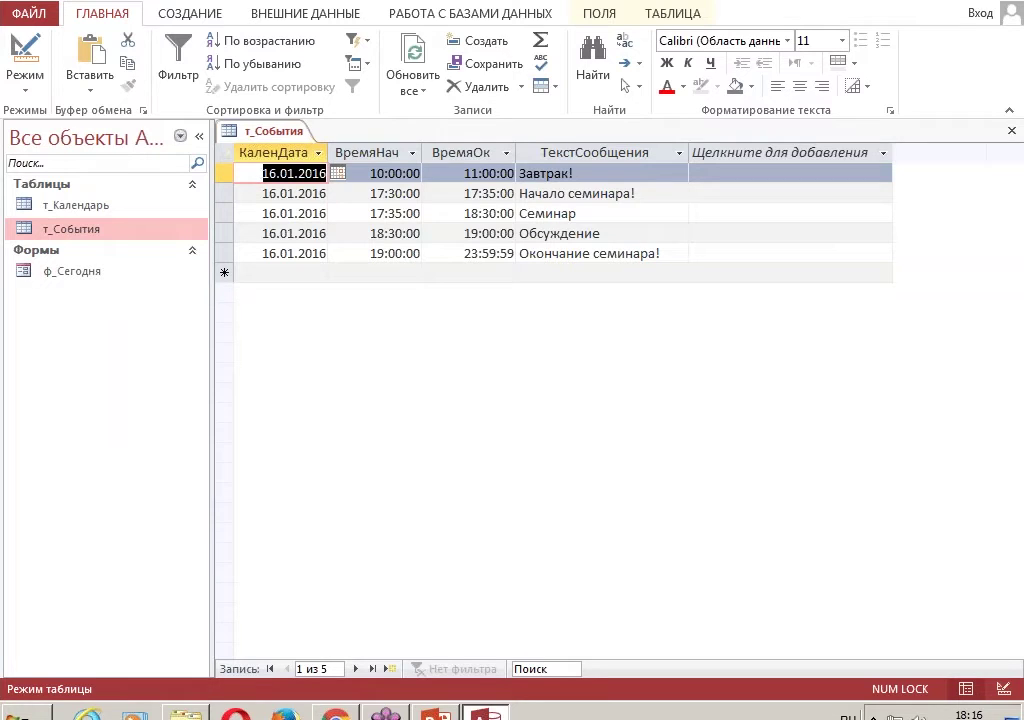
pyautogui.click(1012, 134)
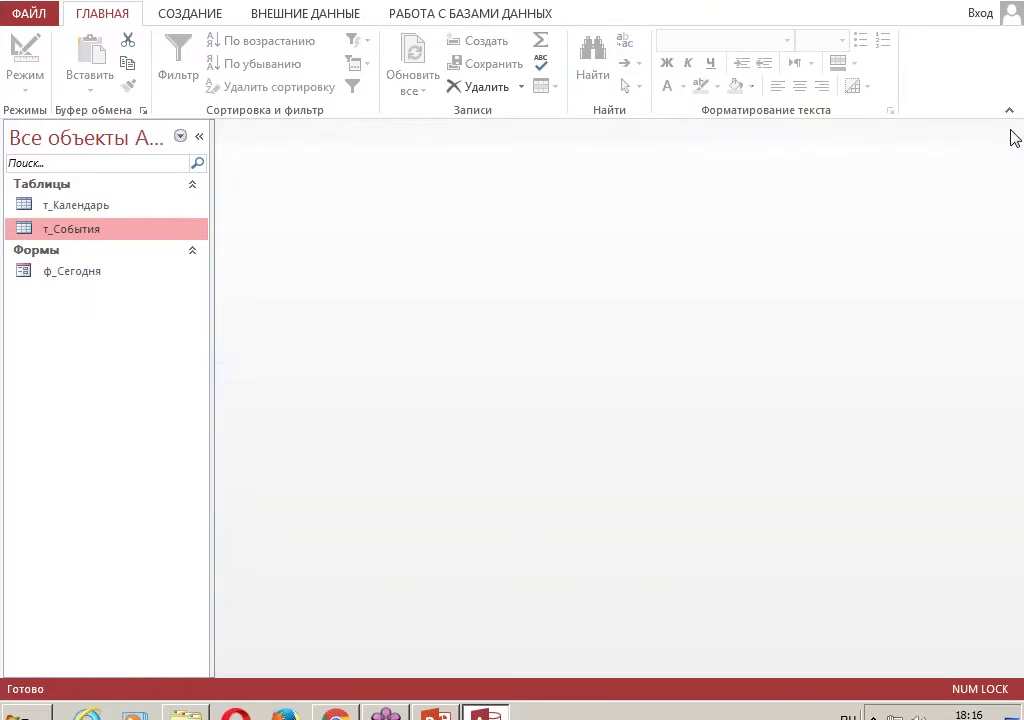
# - Minimize Access and review the first two agenda points on slide 4, Информационные окна в Access, in PowerPoint
pyautogui.press('super+Down')
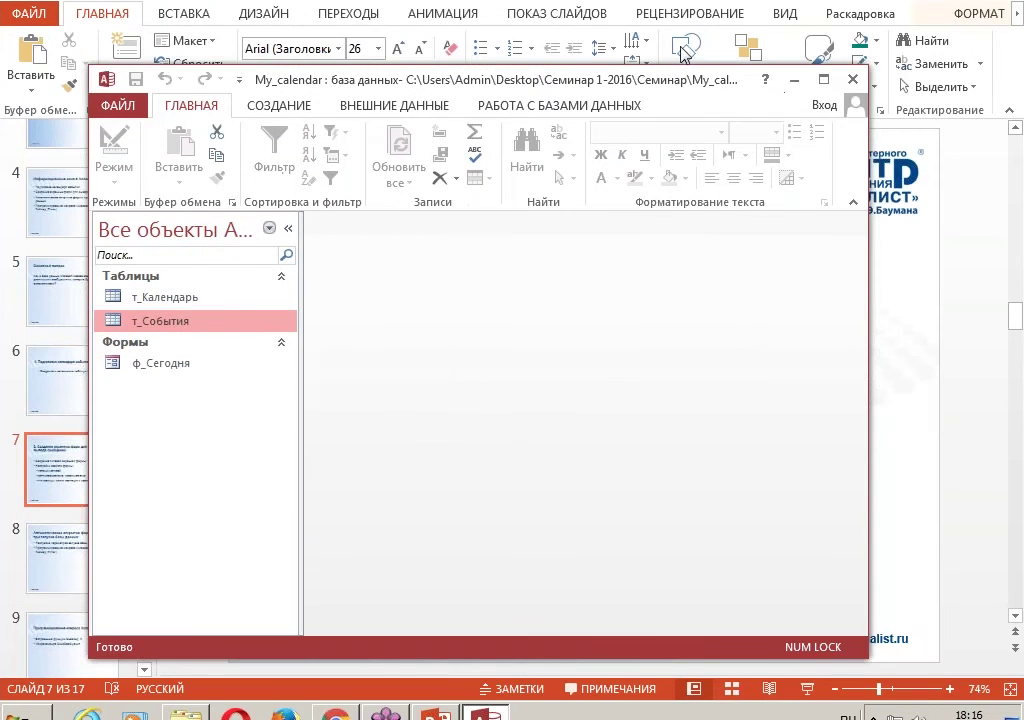
pyautogui.press('super+Down')
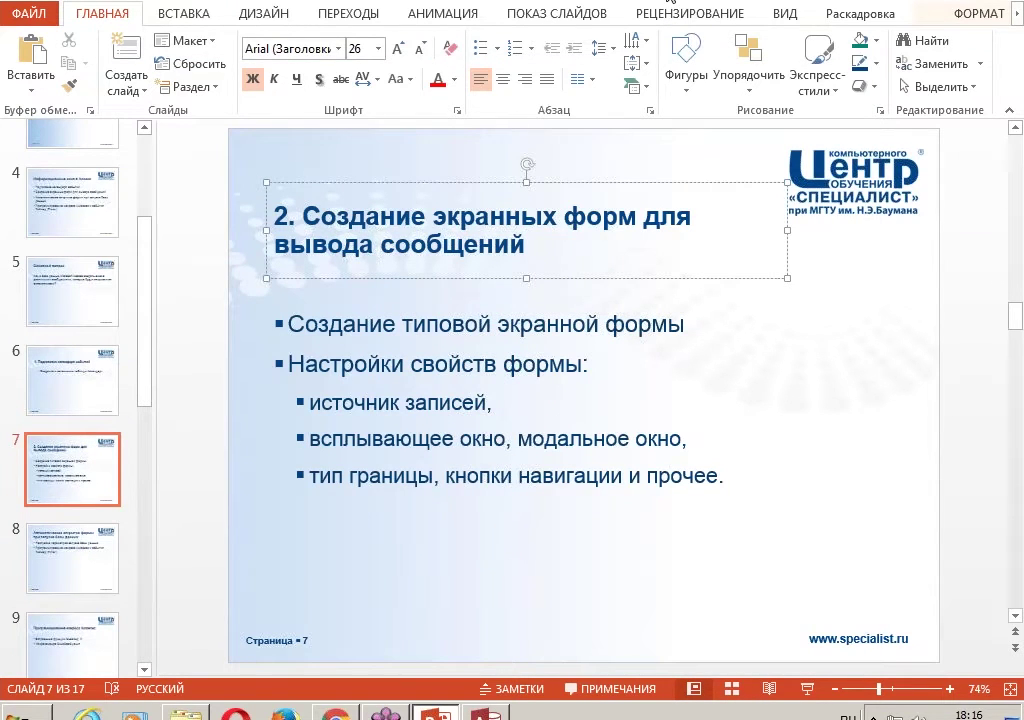
pyautogui.click(57, 226)
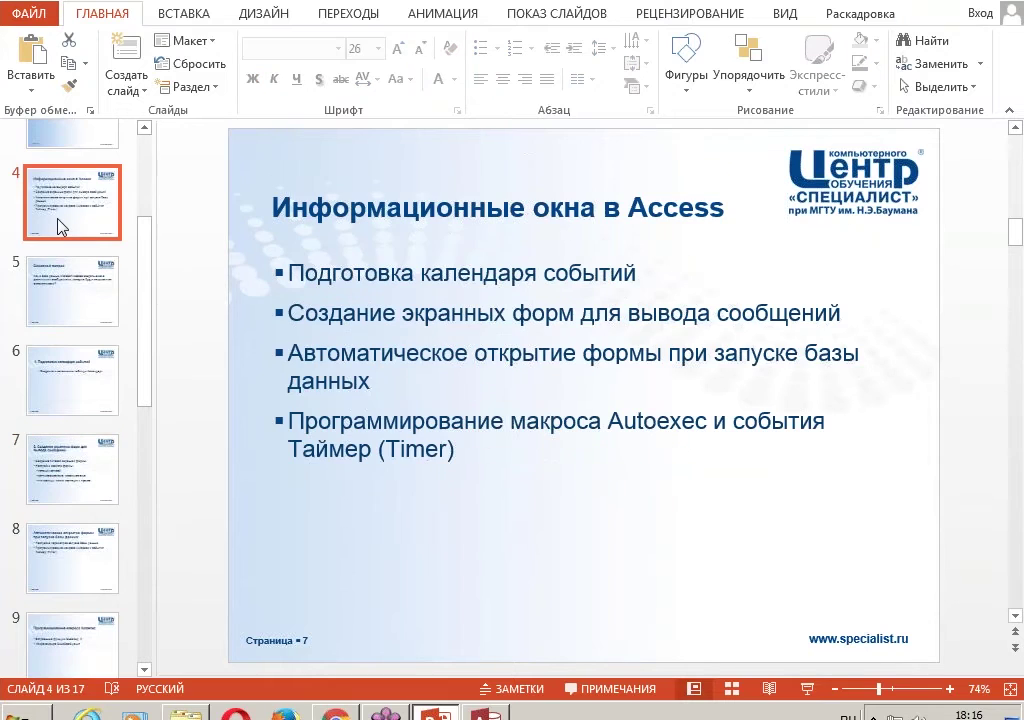
pyautogui.moveTo(293, 272); pyautogui.dragTo(619, 272)
pyautogui.moveTo(293, 314); pyautogui.dragTo(843, 312)
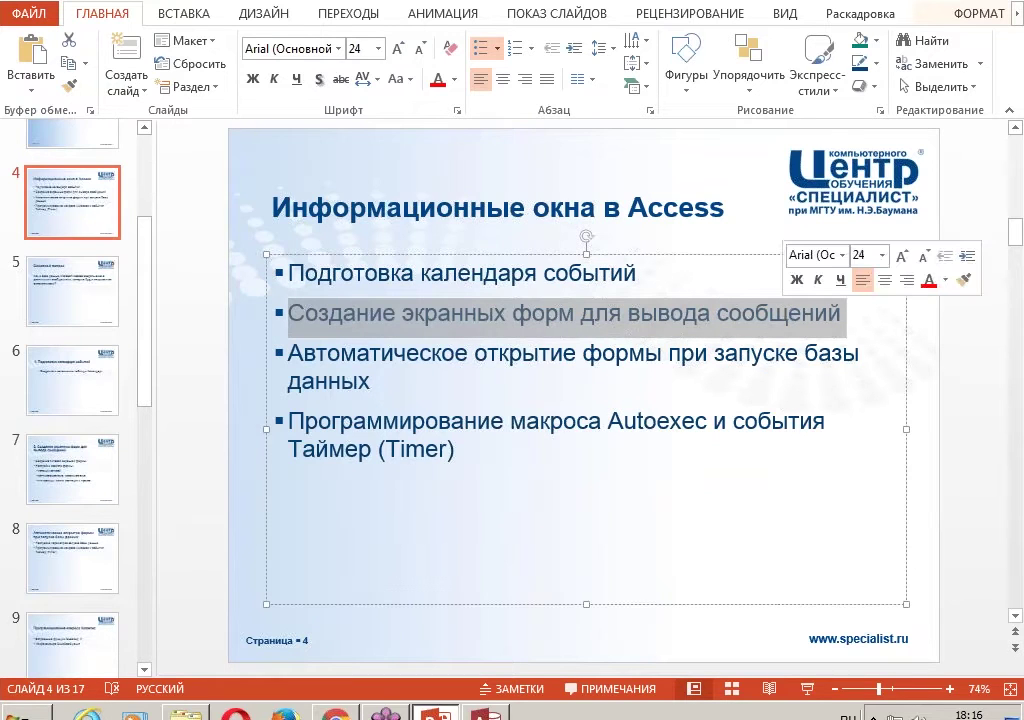
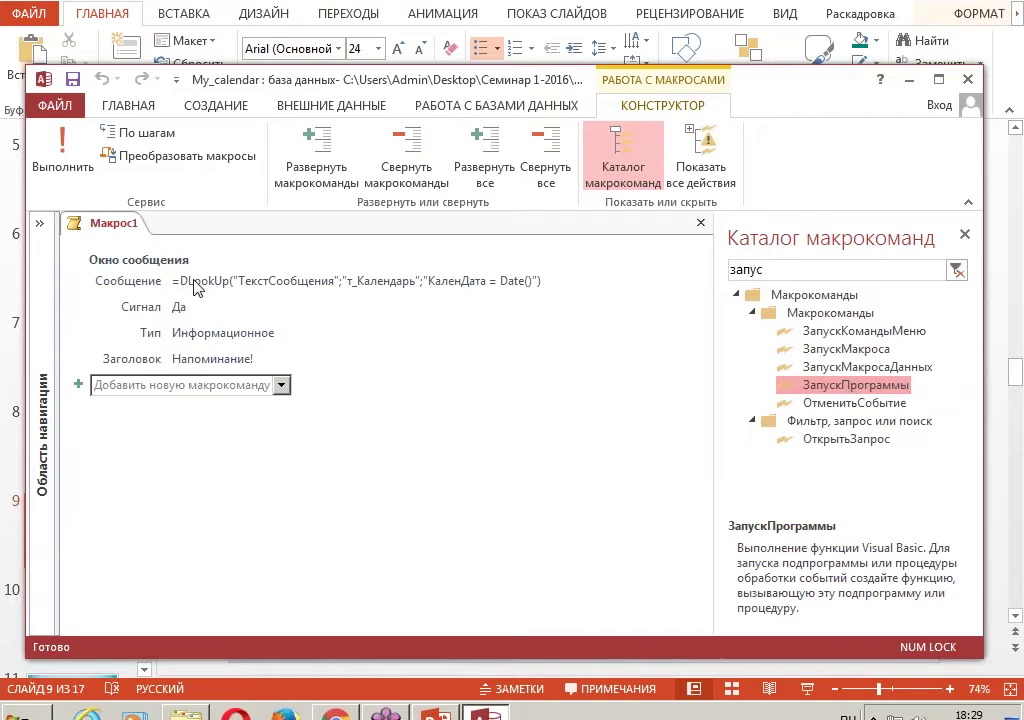
# - Review the arguments of the Окно сообщения action in Макрос1, collapse the action, and hide the macro action catalog
pyautogui.click(419, 285)
pyautogui.press('Tab')
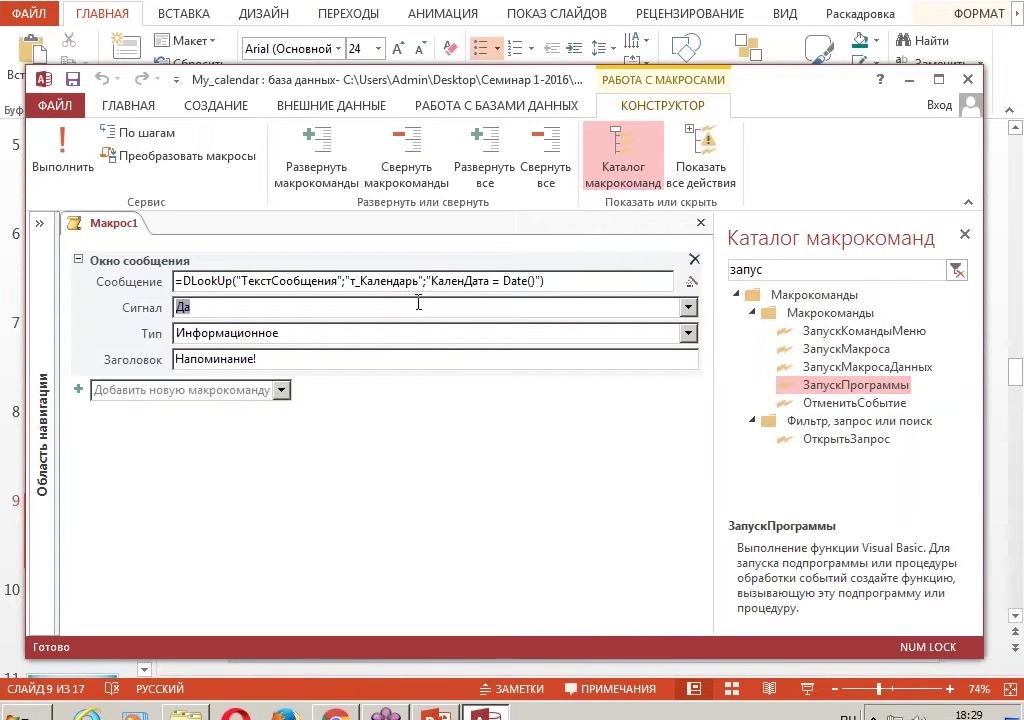
pyautogui.click(78, 259)
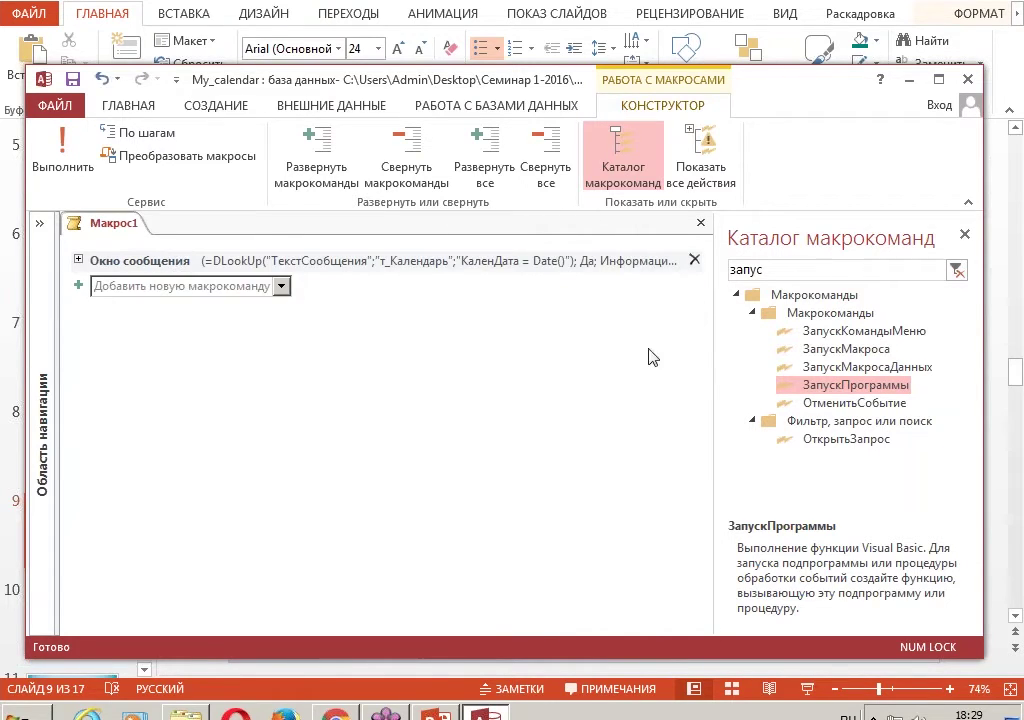
pyautogui.click(964, 234)
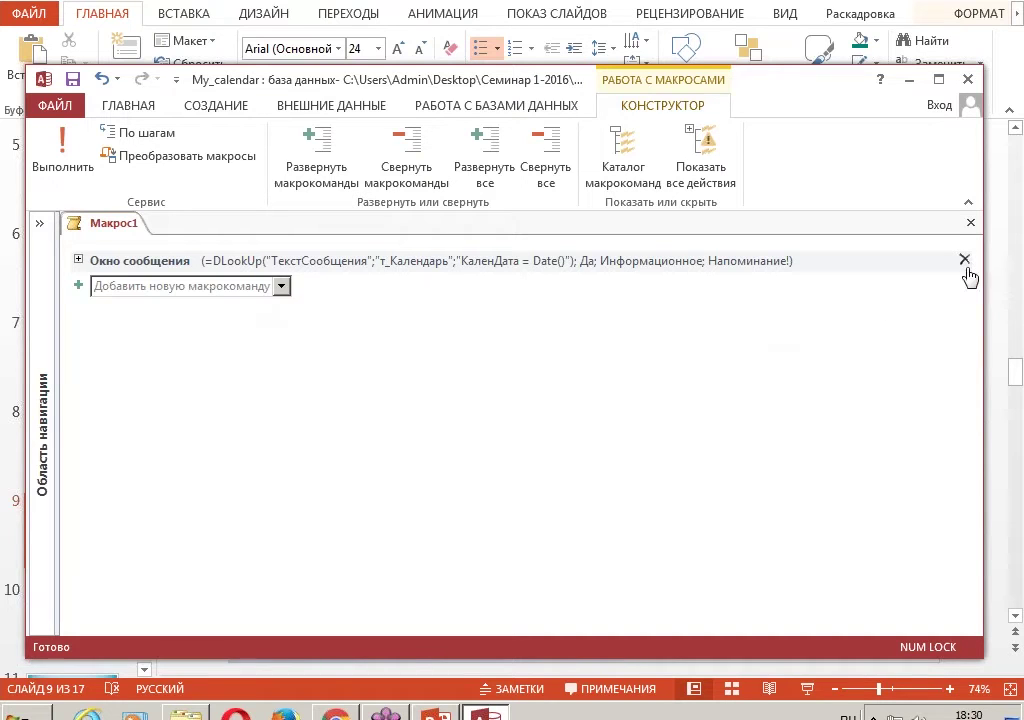
# - Close Макрос1 with its changes saved and expand the list of database objects
pyautogui.click(970, 223)
pyautogui.click(422, 392)
pyautogui.click(40, 223)
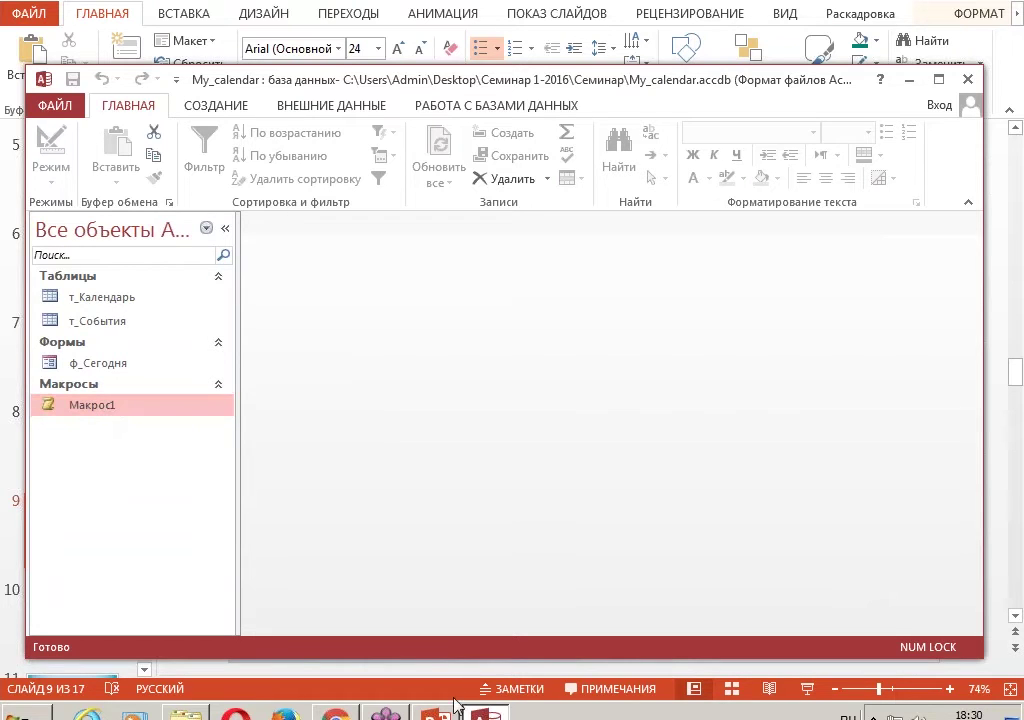
# - Switch to PowerPoint and check the macro name Autoexec in the title of slide 9
pyautogui.hotkey('alt', 'Tab')
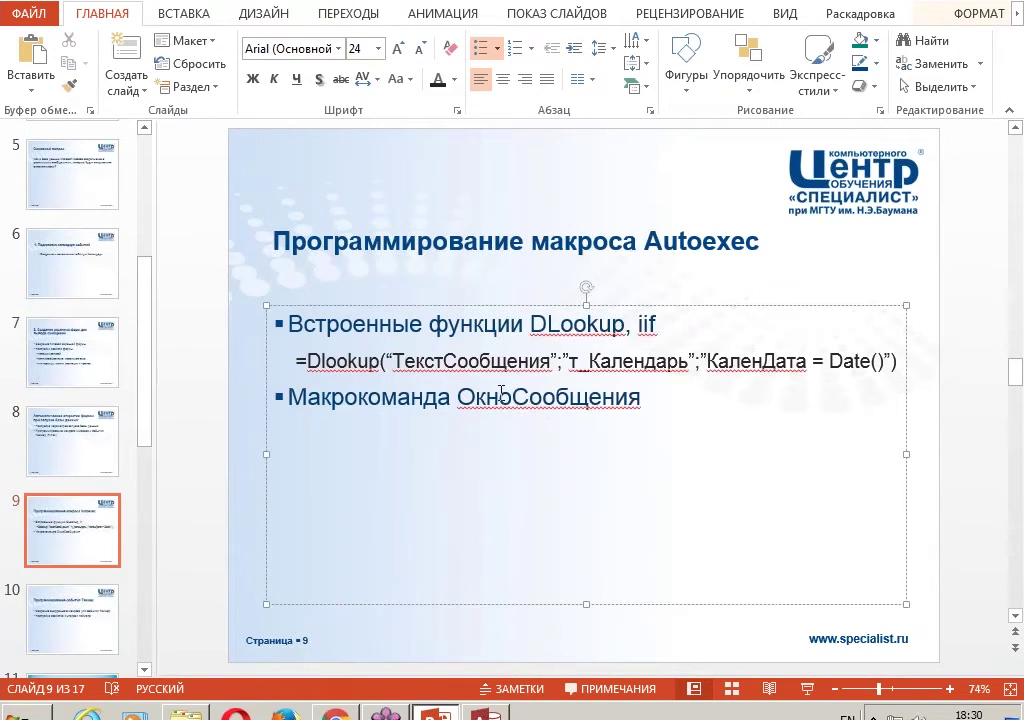
pyautogui.doubleClick(700, 241)
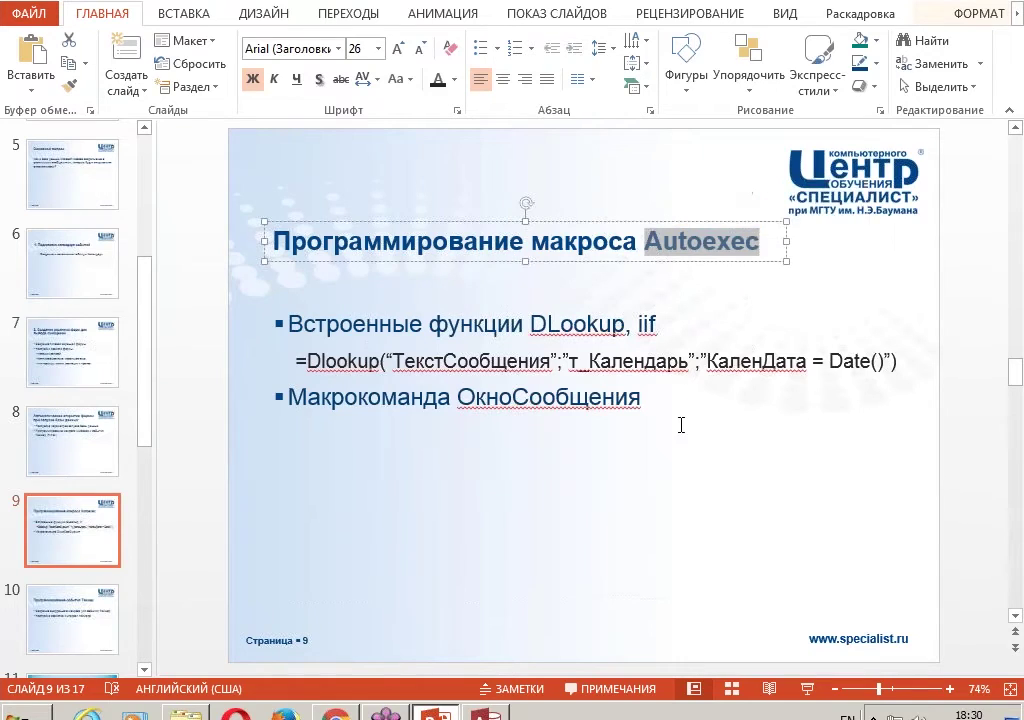
pyautogui.click(681, 459)
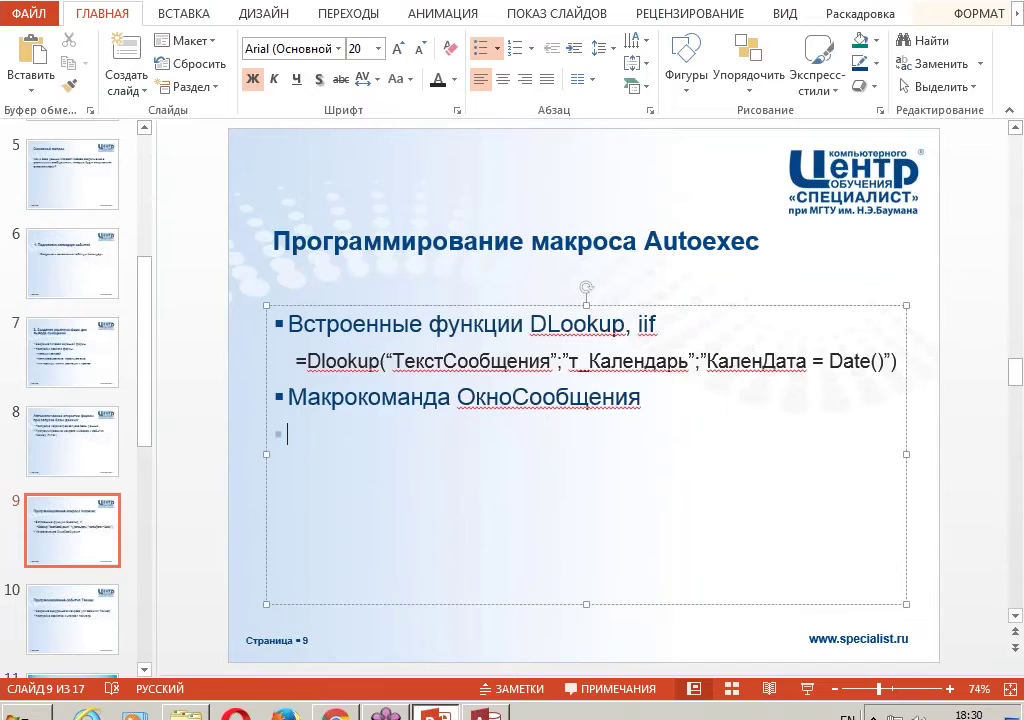
# - Return to Access and make a copy of Макрос1 named Autoexec
pyautogui.click(486, 714)
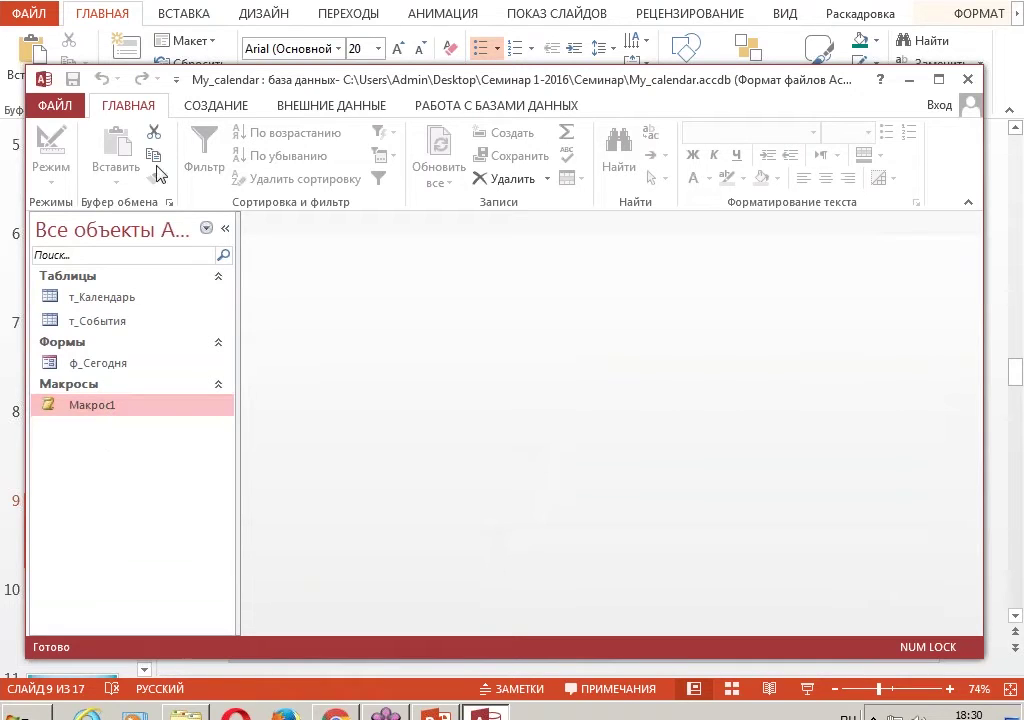
pyautogui.click(116, 148)
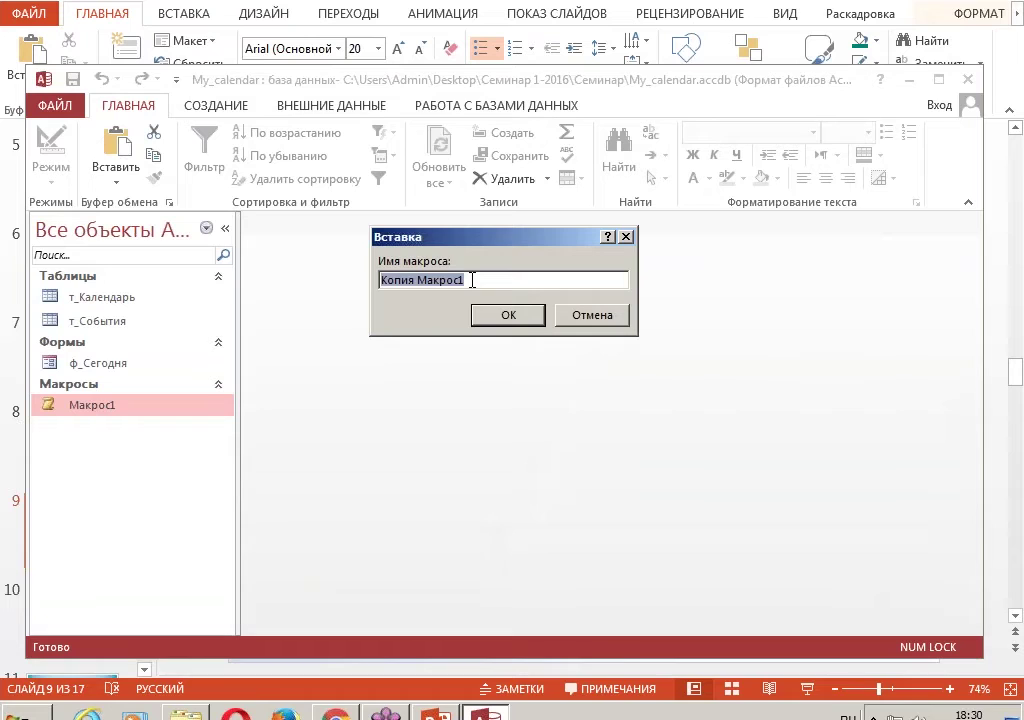
pyautogui.press('BackSpace')
pyautogui.write('Autoewxec')
pyautogui.press('BackSpace')
pyautogui.press('Return')
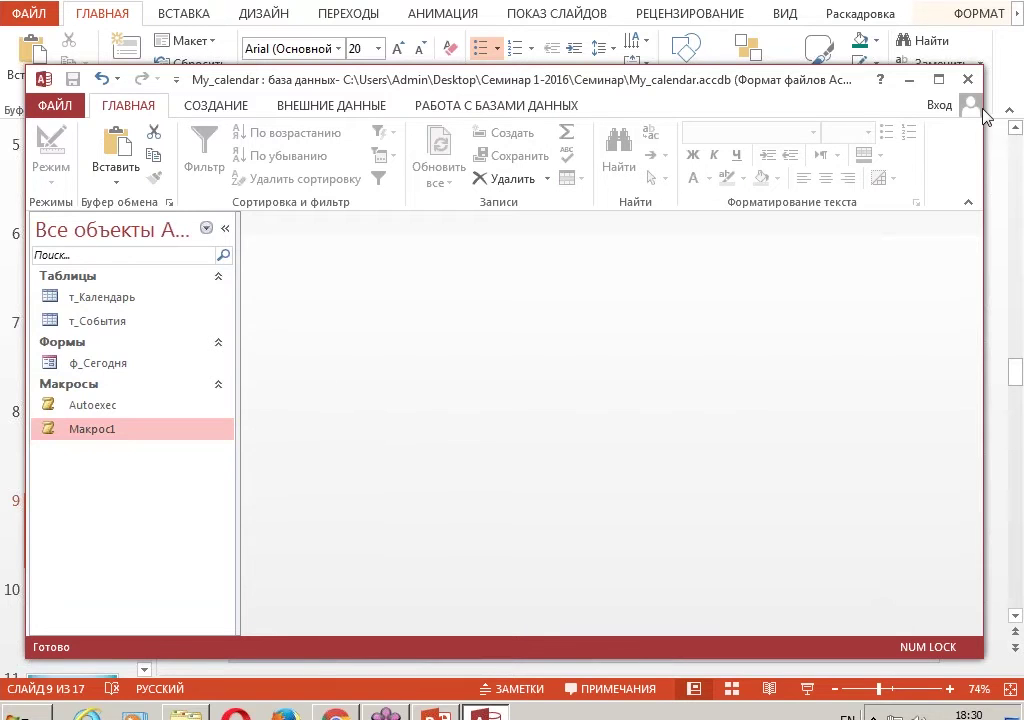
# - Close Access, accepting that the clipboard is cleared, and reopen the My_calendar database from the Семинар folder
pyautogui.click(938, 80)
pyautogui.click(1005, 3)
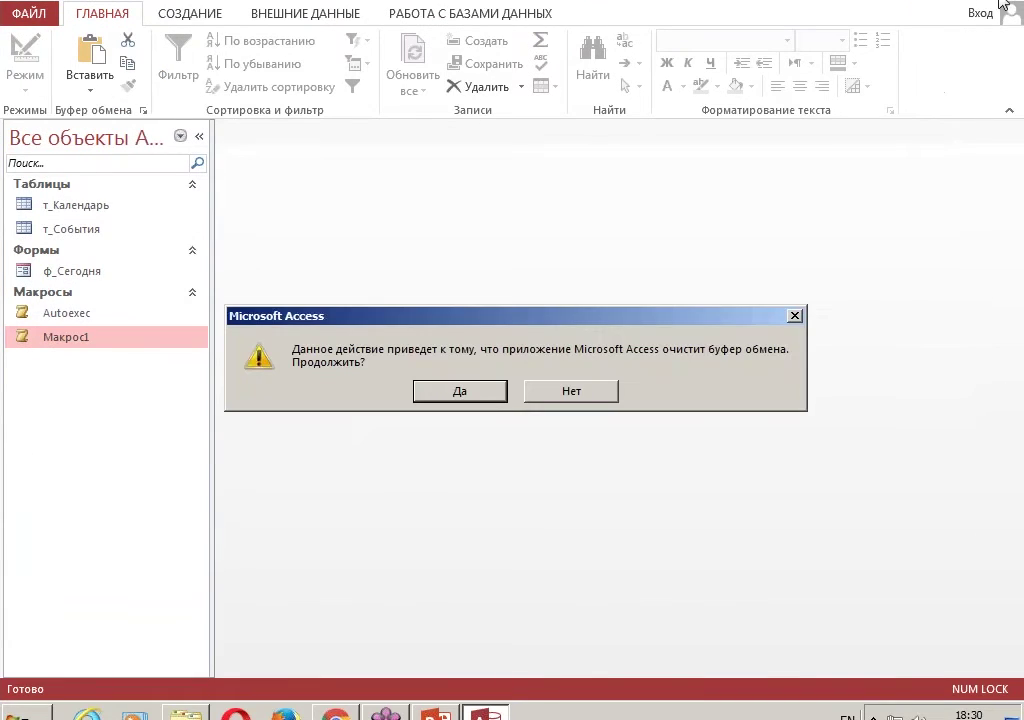
pyautogui.click(490, 390)
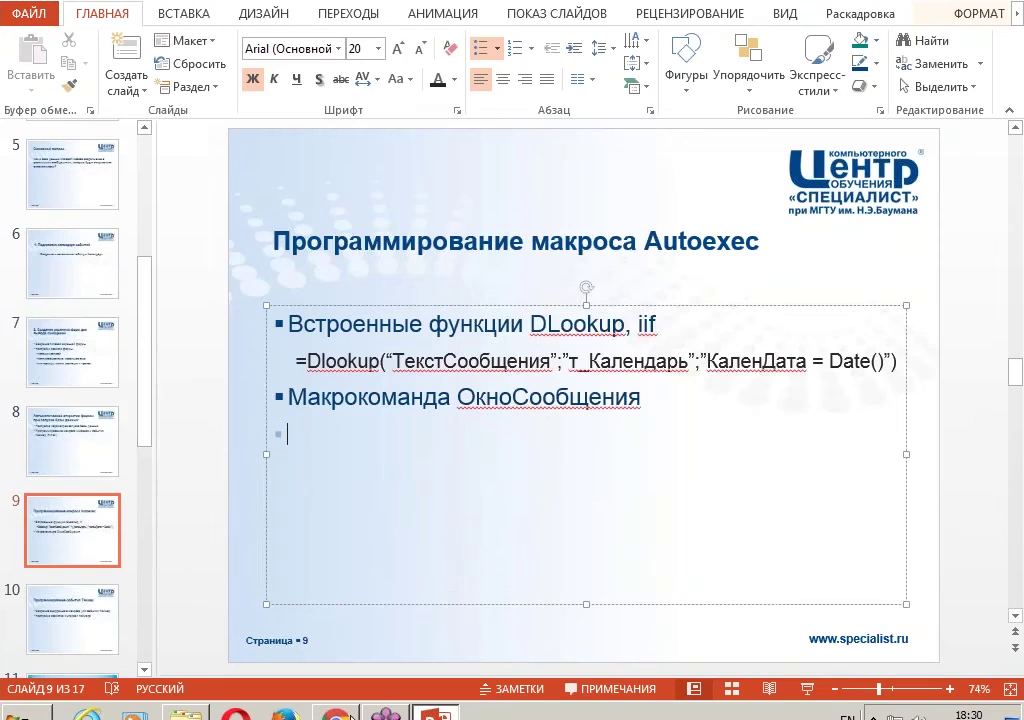
pyautogui.click(186, 712)
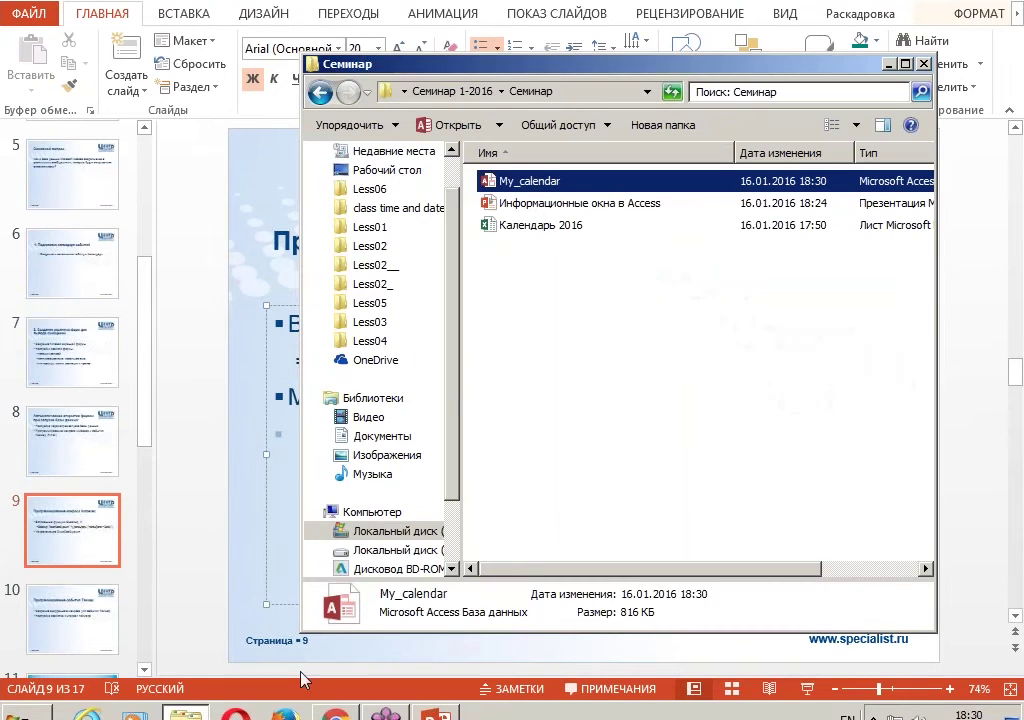
pyautogui.click(548, 331)
pyautogui.click(505, 183)
pyautogui.doubleClick(515, 187)
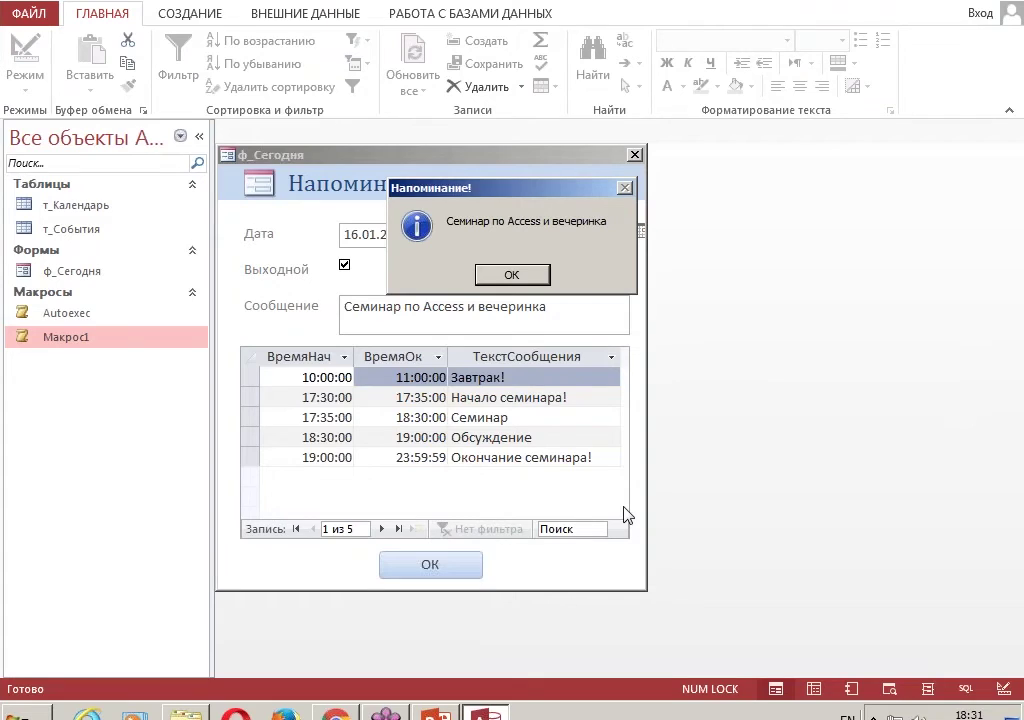
# - Dismiss the Напоминание! message and close the ф_Сегодня form
pyautogui.click(511, 278)
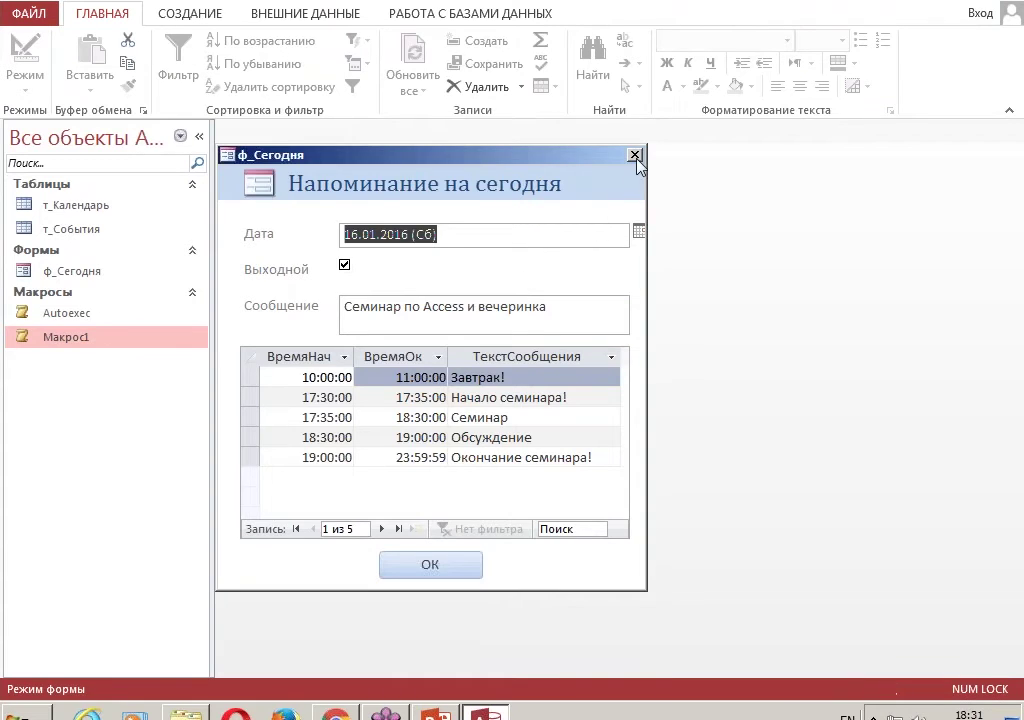
pyautogui.click(634, 155)
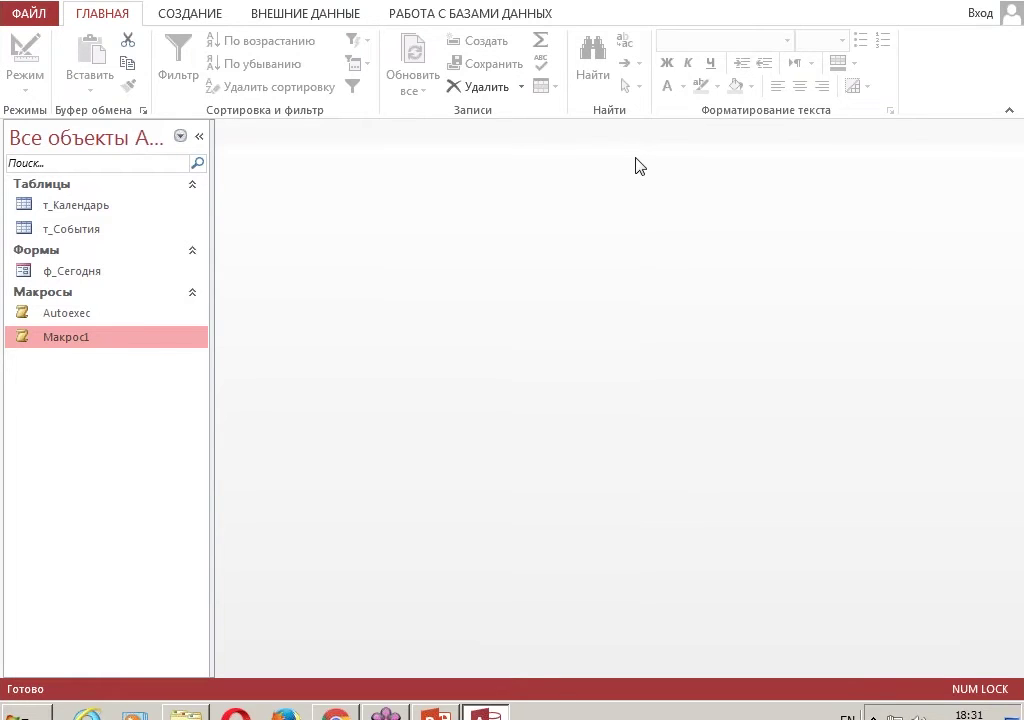
pyautogui.click(124, 316)
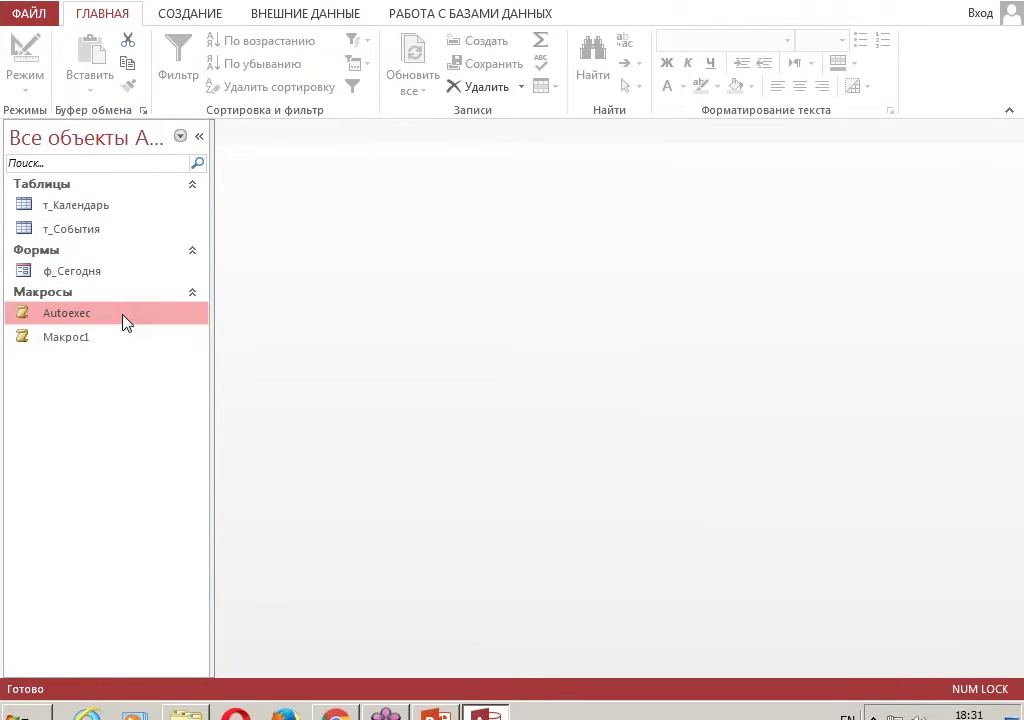
pyautogui.click(182, 274)
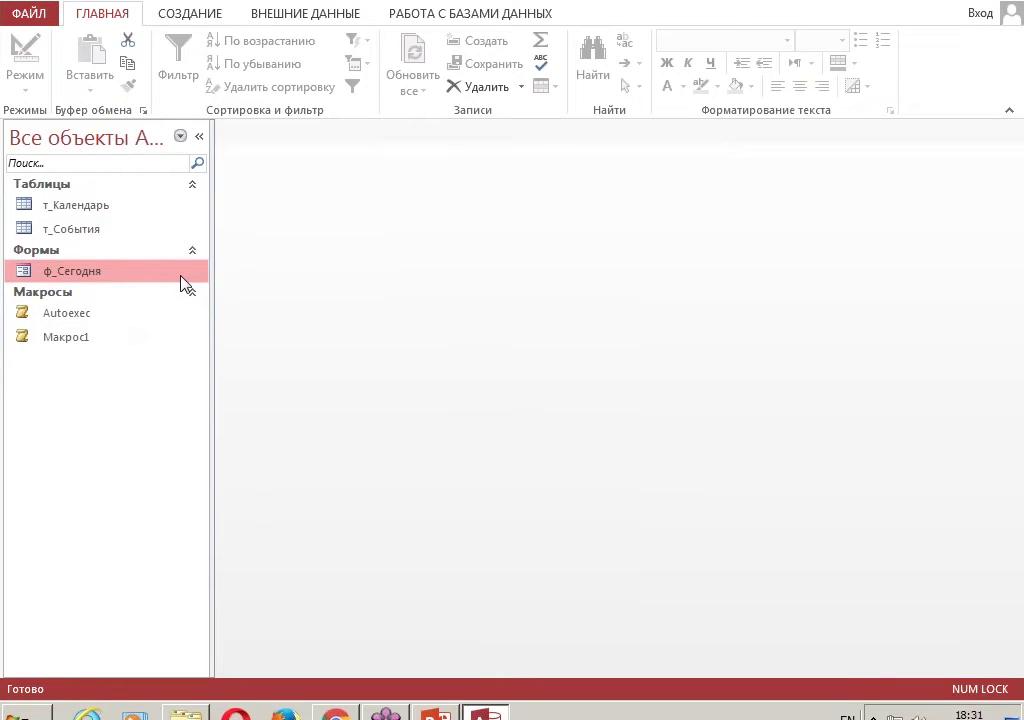
# - Open the Autoexec macro in design view and hide the macro action catalog
pyautogui.rightClick(93, 314)
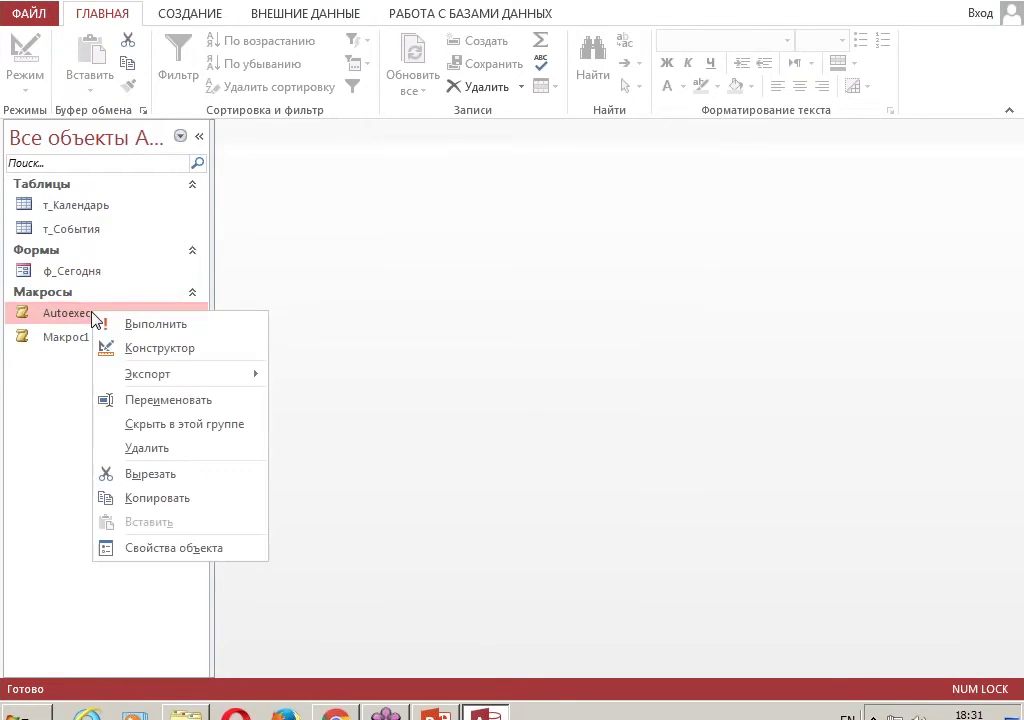
pyautogui.click(155, 348)
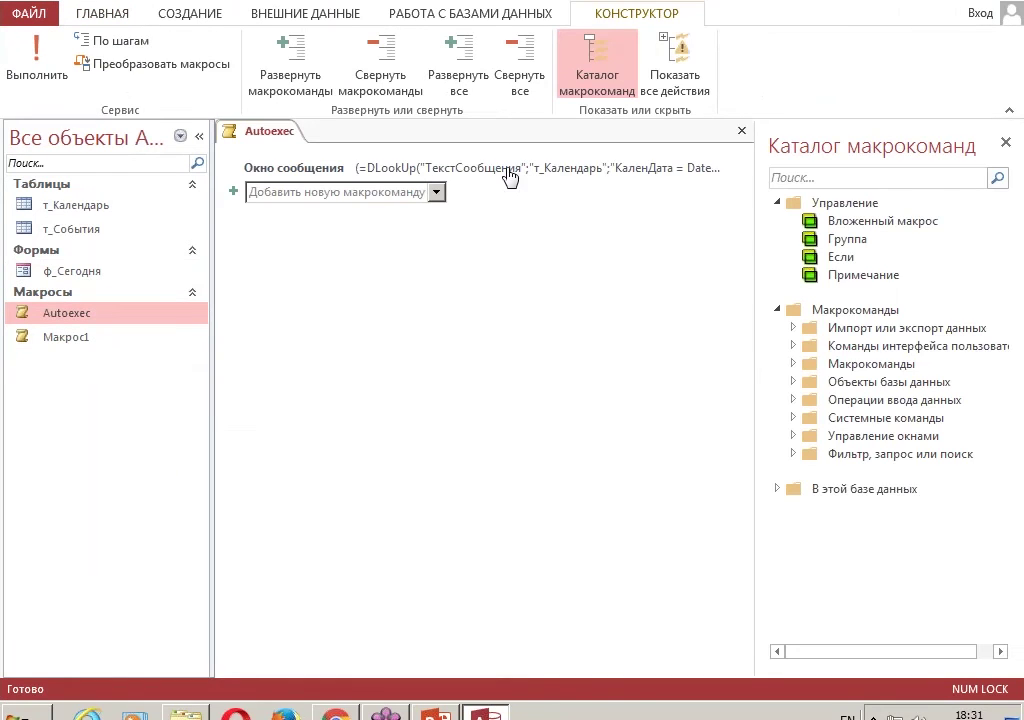
pyautogui.click(1006, 142)
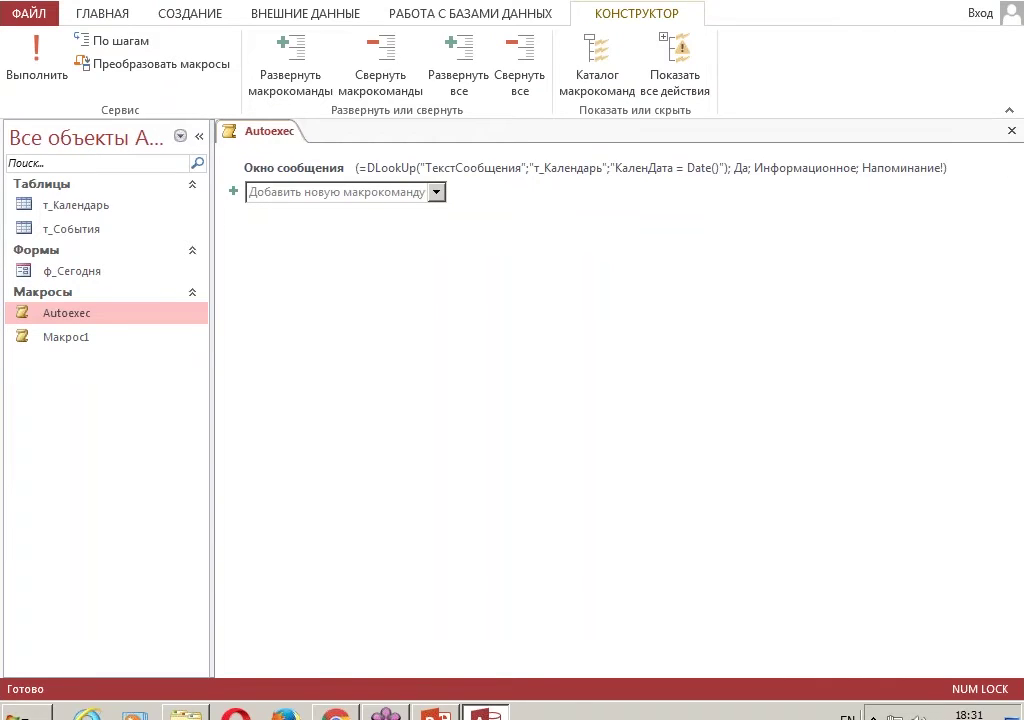
# - Set the current database's startup display form to (отсутствует) in the Access options
pyautogui.click(30, 14)
pyautogui.click(60, 404)
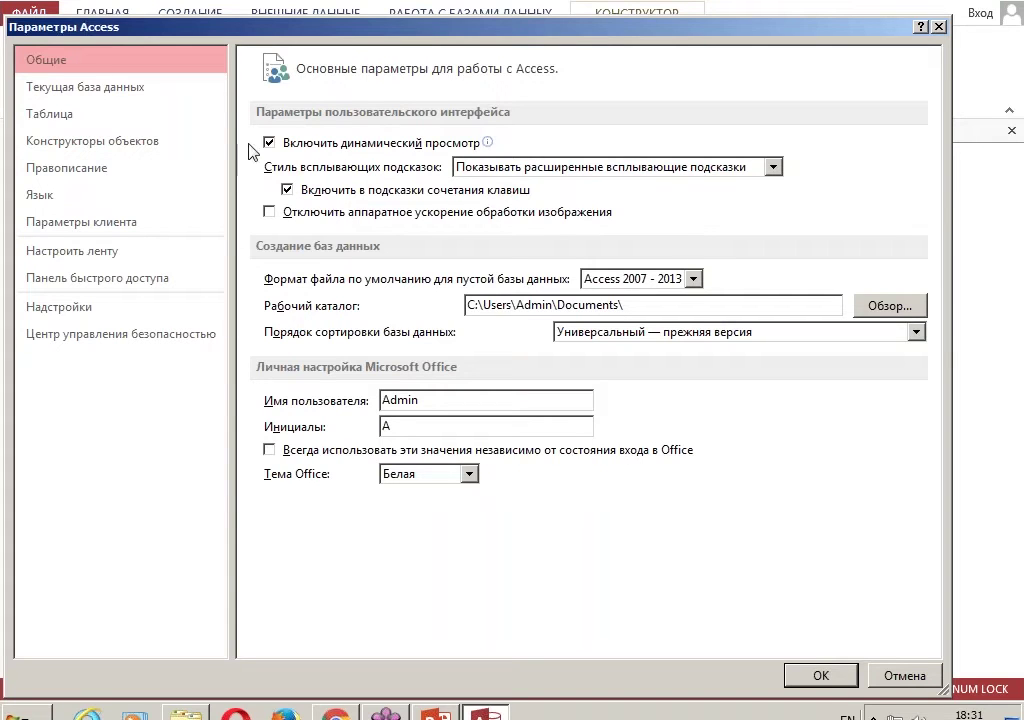
pyautogui.click(141, 96)
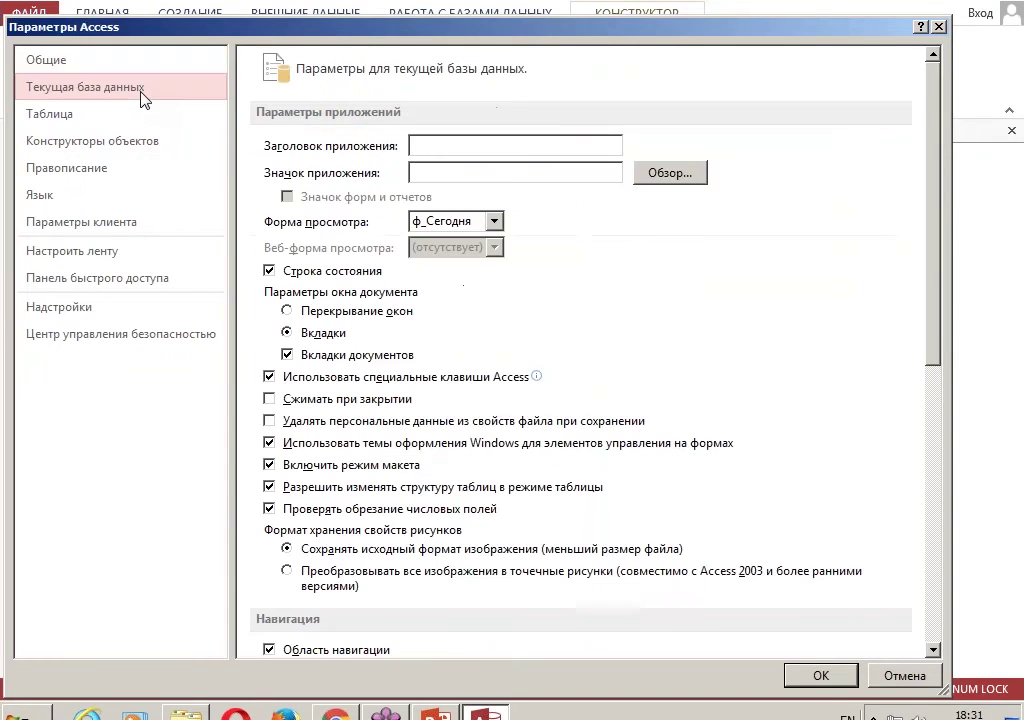
pyautogui.click(493, 221)
pyautogui.click(485, 242)
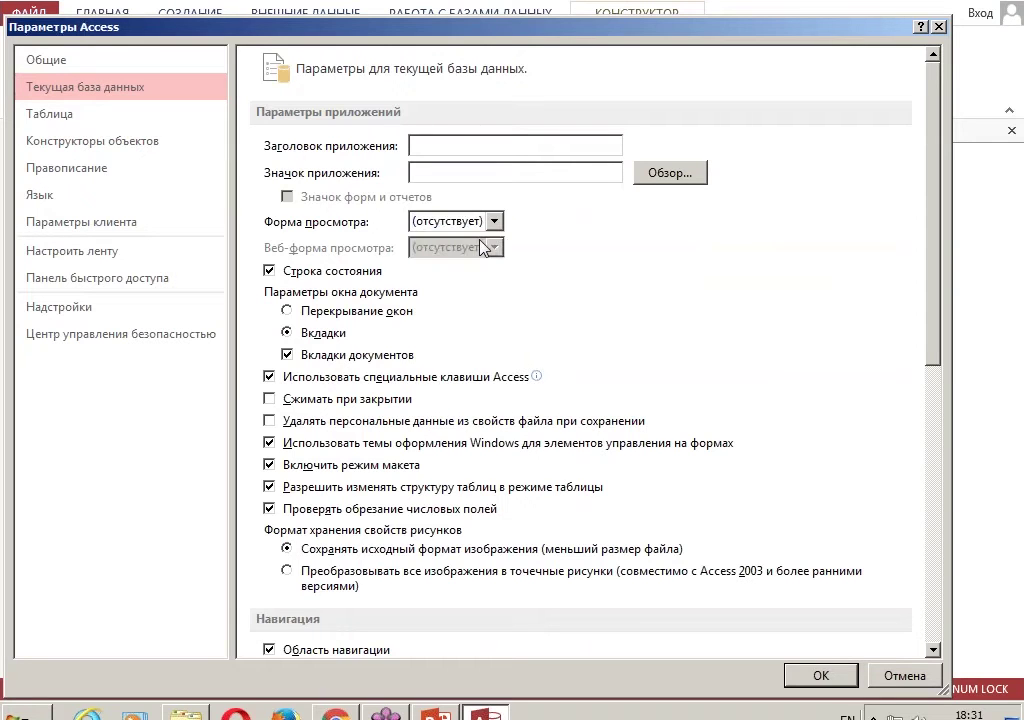
pyautogui.click(820, 676)
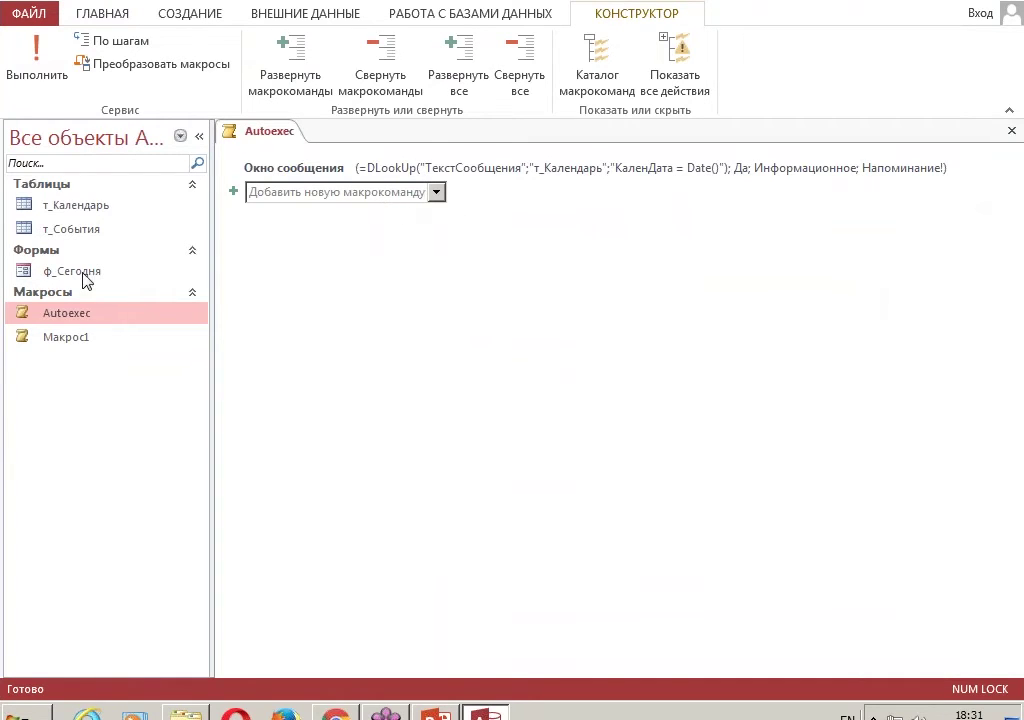
# - Add an ОткрытьФорму action for ф_Сегодня after the message box in the Autoexec macro, and save and close the macro
pyautogui.click(152, 272)
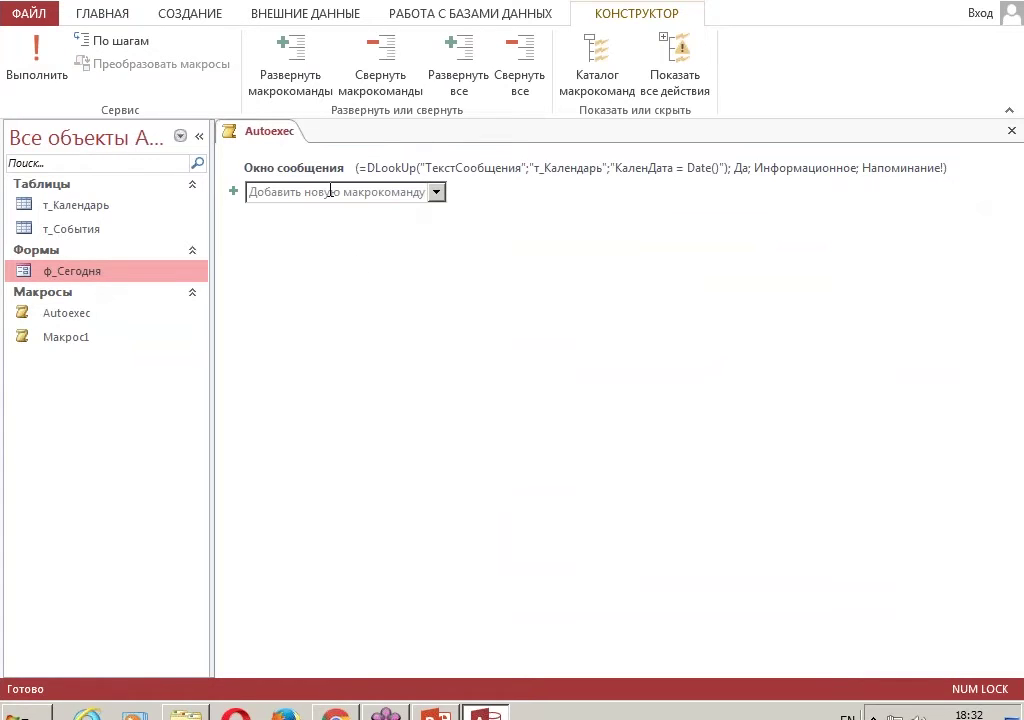
pyautogui.moveTo(48, 278); pyautogui.dragTo(309, 194)
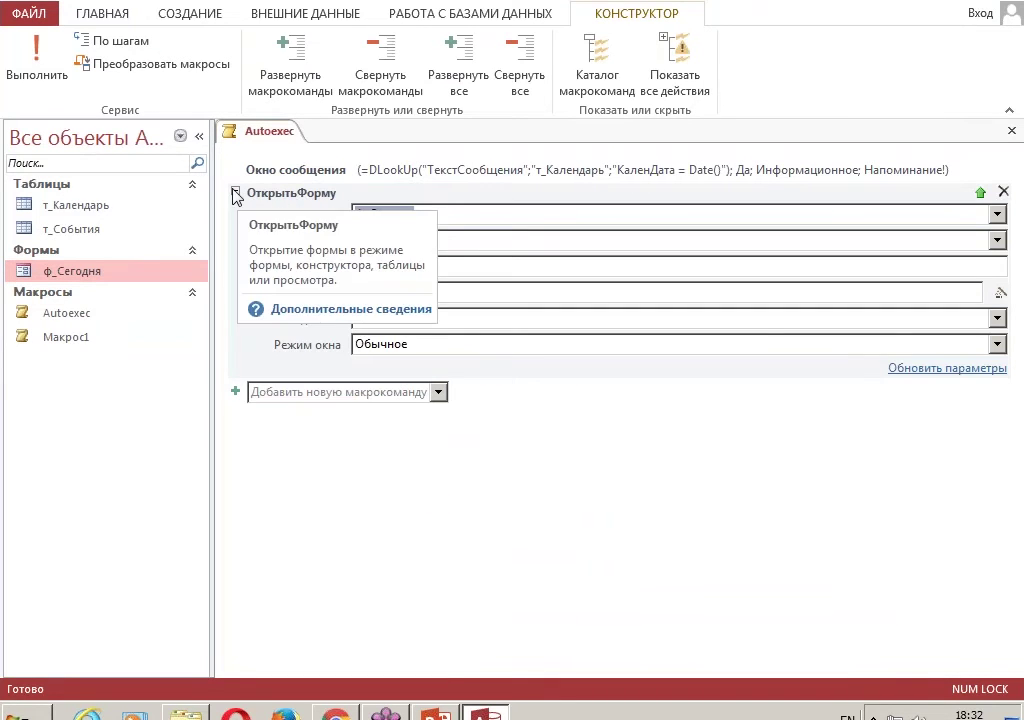
pyautogui.click(235, 192)
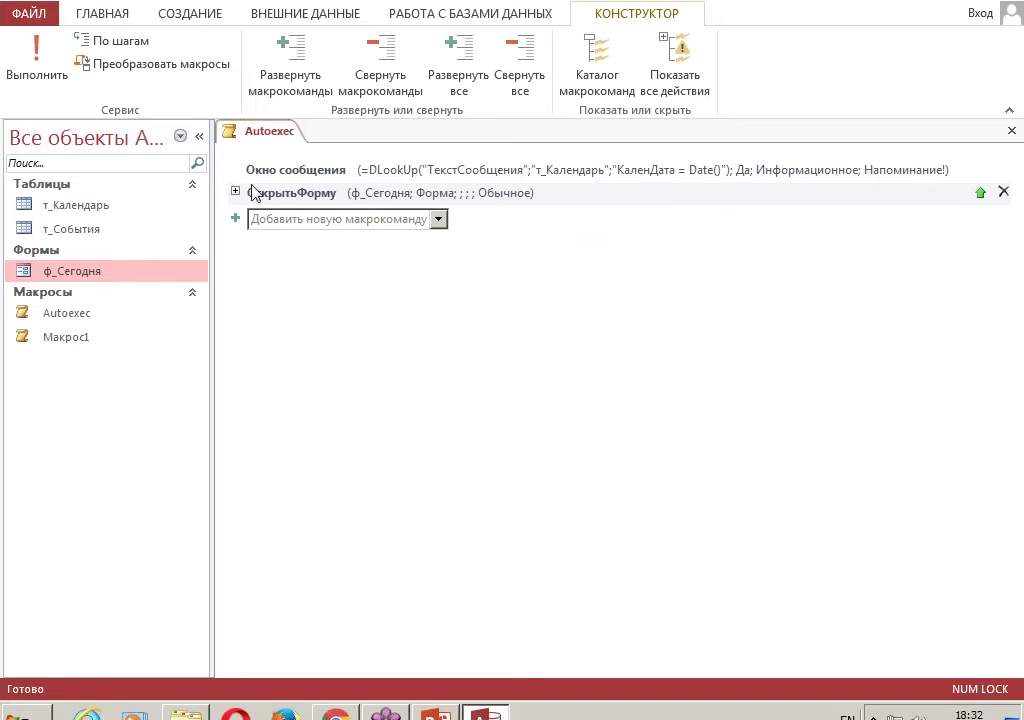
pyautogui.click(1011, 131)
pyautogui.click(424, 397)
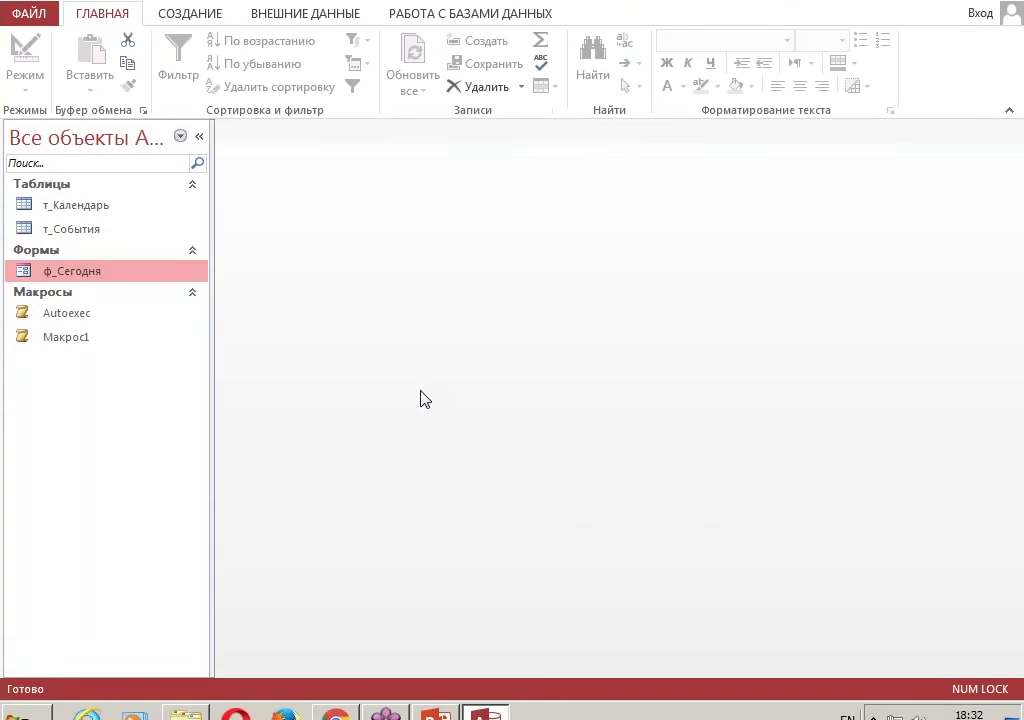
# - Restart Access by reopening My_calendar from the Семинар folder, dismissing the startup reminder message and the ф_Сегодня form
pyautogui.click(1016, 5)
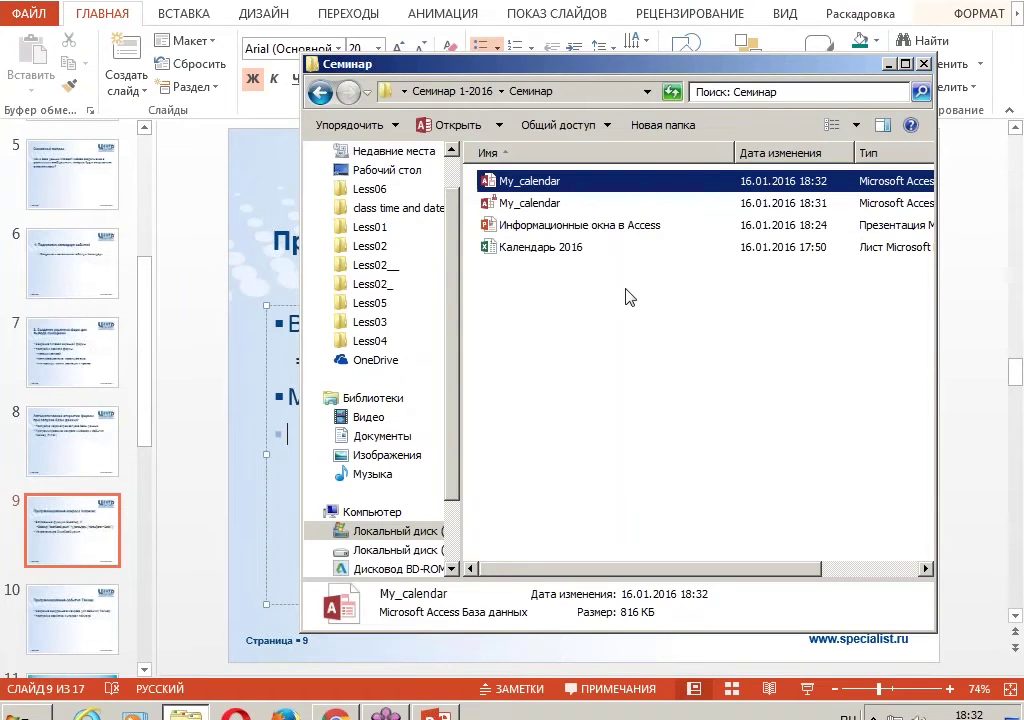
pyautogui.doubleClick(521, 183)
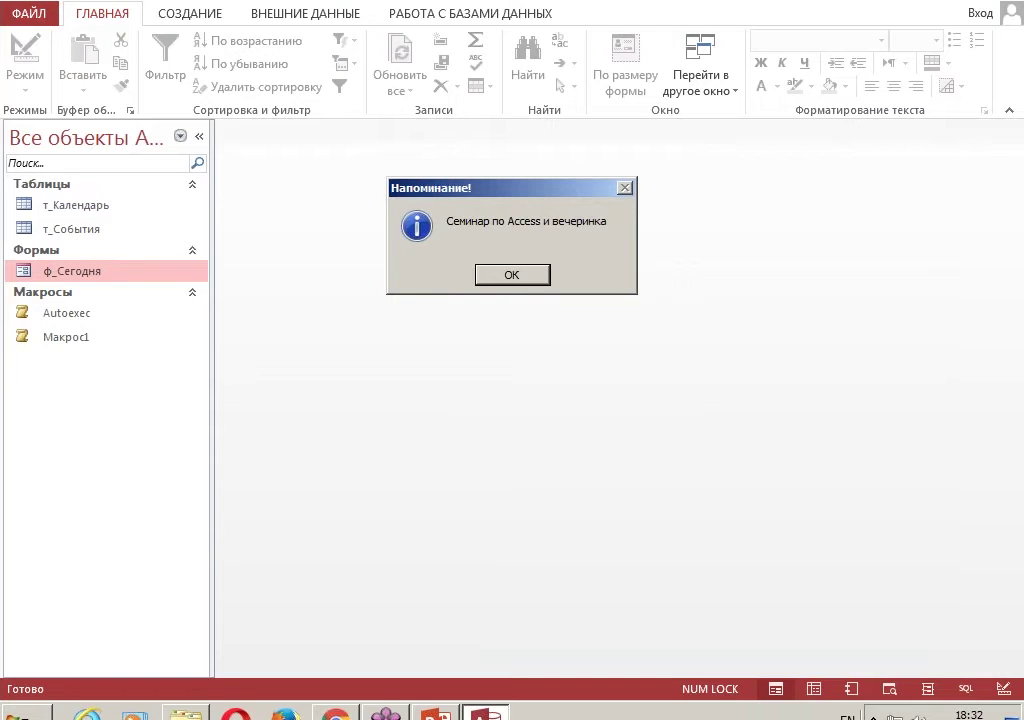
pyautogui.click(540, 280)
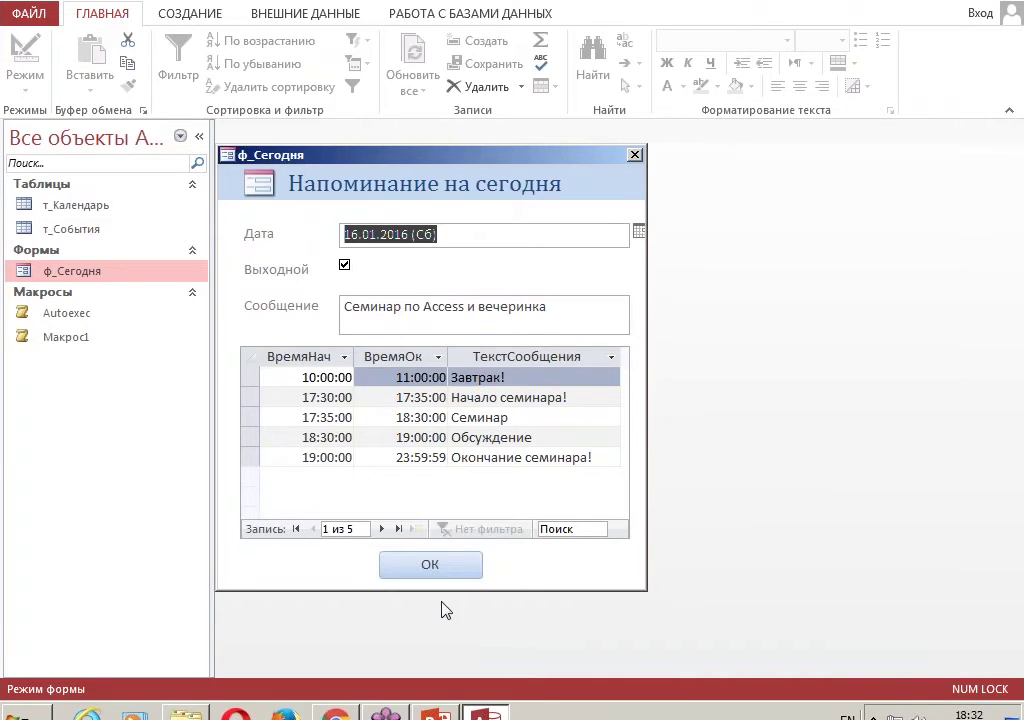
pyautogui.click(435, 568)
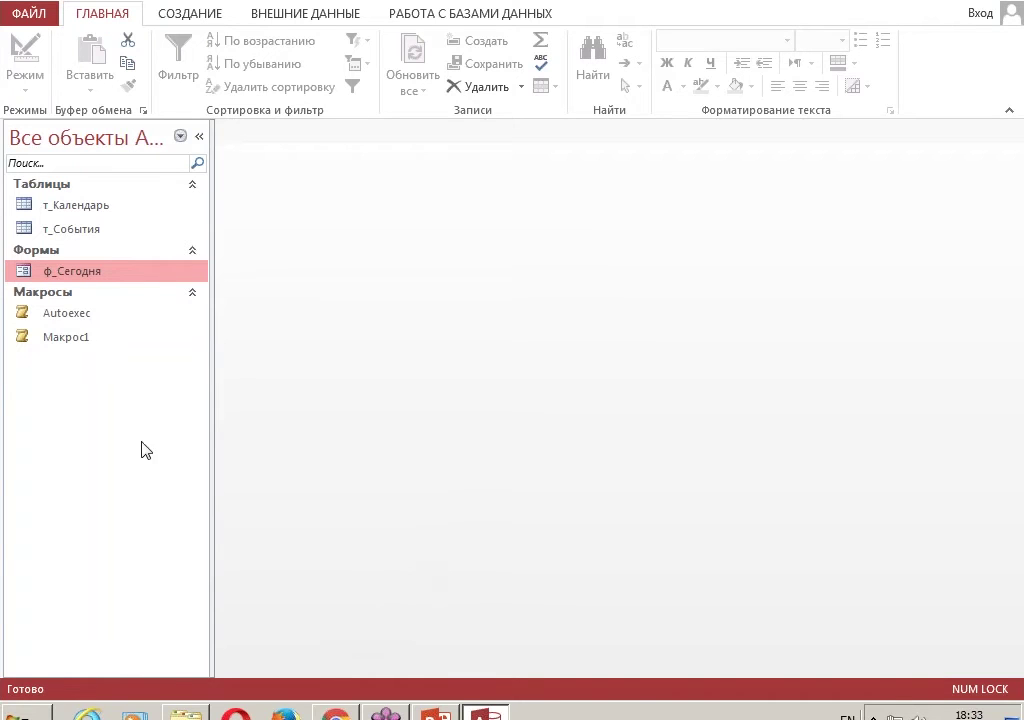
# - Review the message box action's arguments in the Autoexec macro's design view and close the macro
pyautogui.click(85, 318)
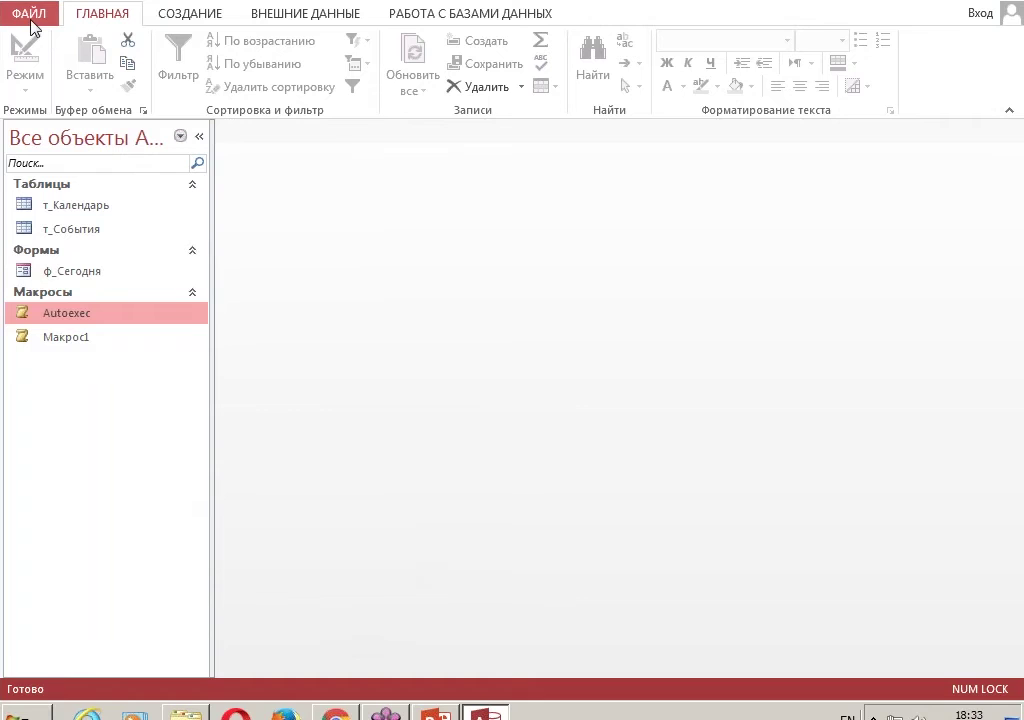
pyautogui.rightClick(84, 313)
pyautogui.click(120, 350)
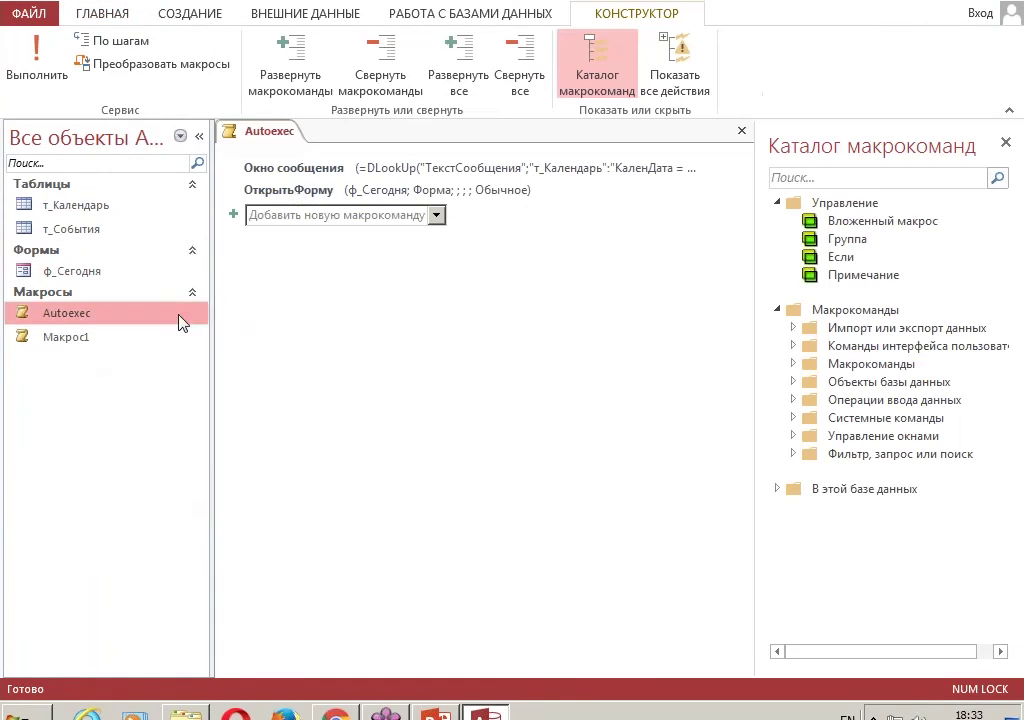
pyautogui.click(249, 169)
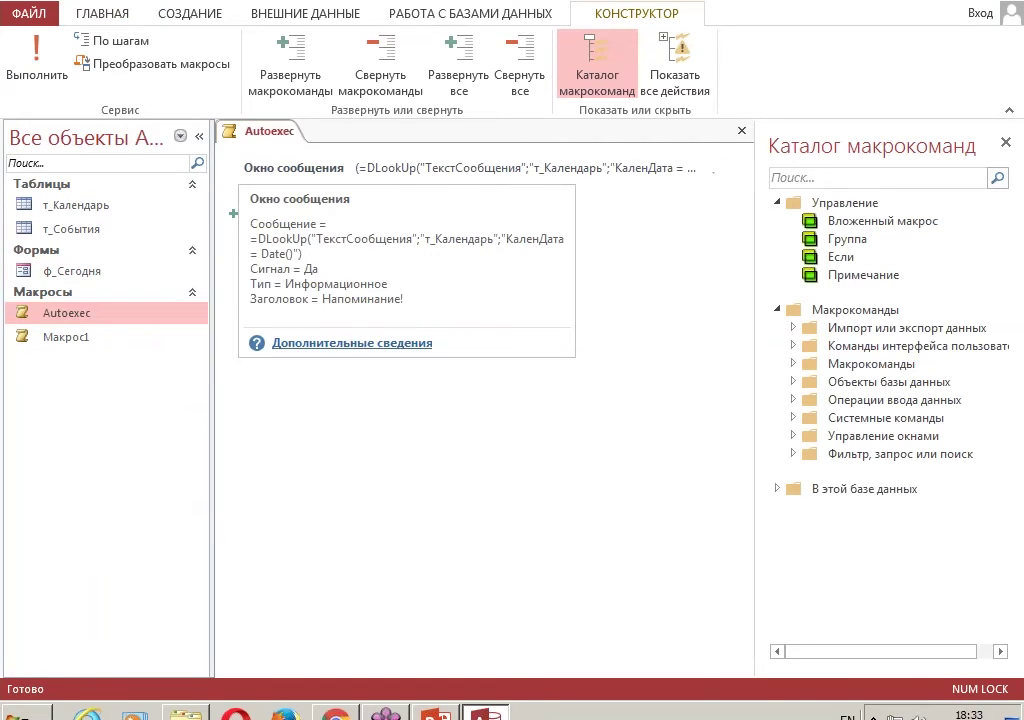
pyautogui.click(421, 371)
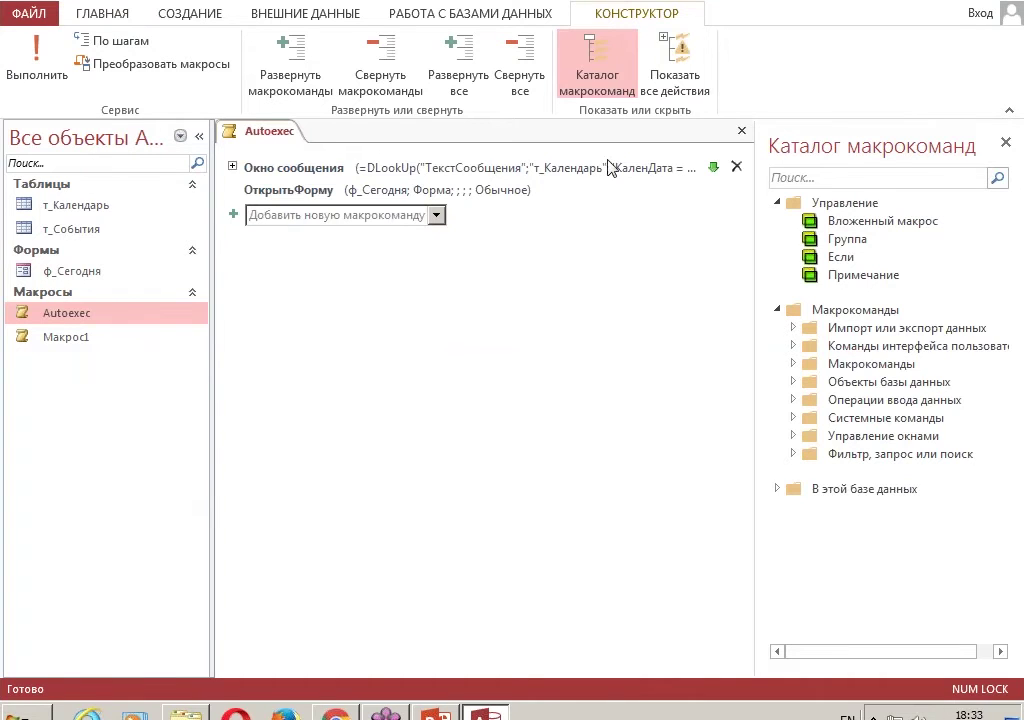
pyautogui.click(741, 131)
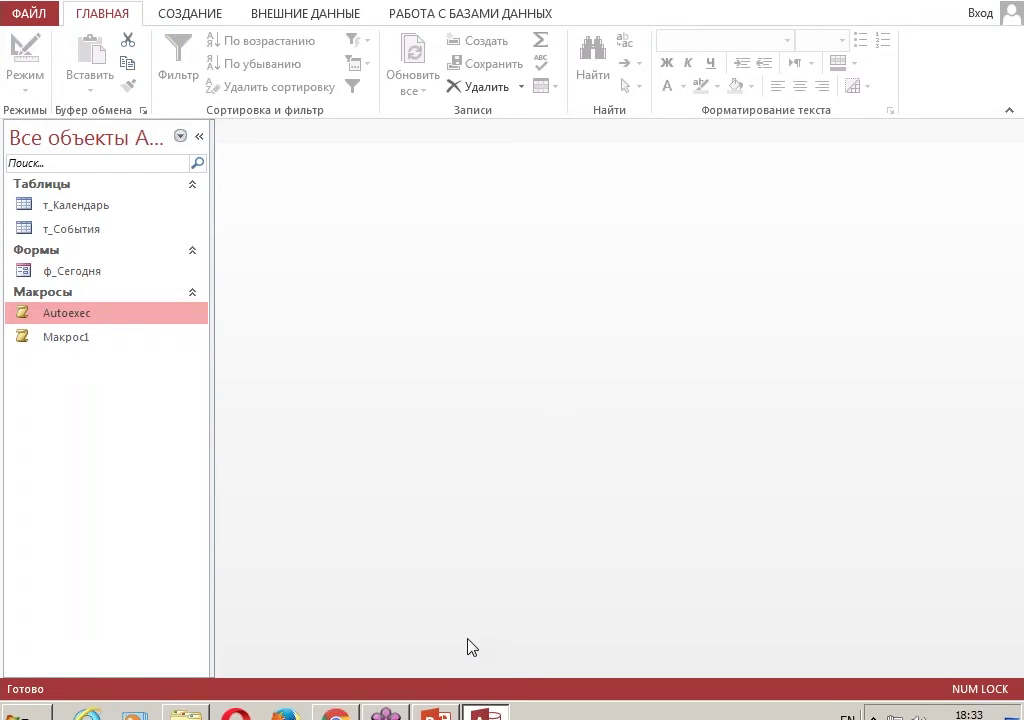
# - Examine the start and end times of the Семинар and Обсуждение records in the т_События table and close it
pyautogui.click(100, 232)
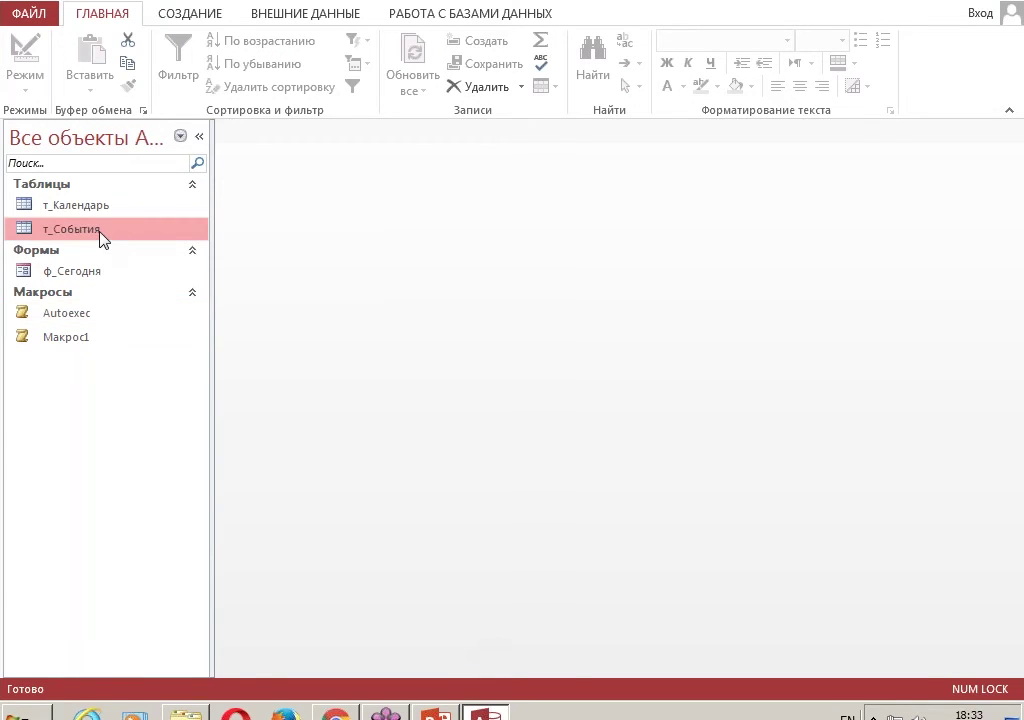
pyautogui.doubleClick(100, 233)
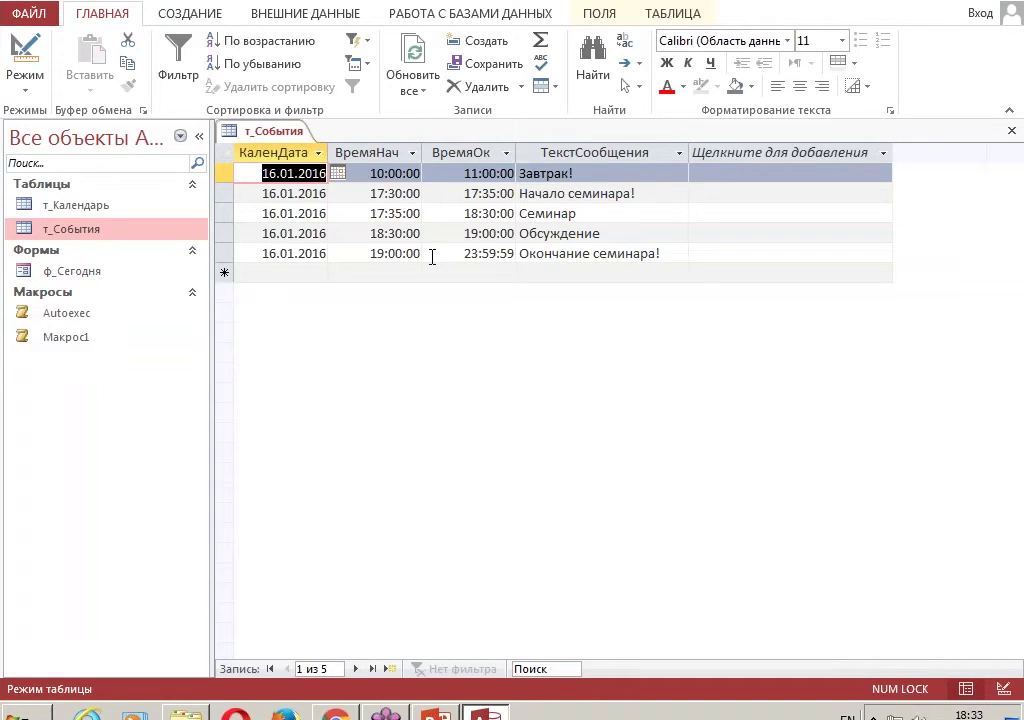
pyautogui.click(224, 213)
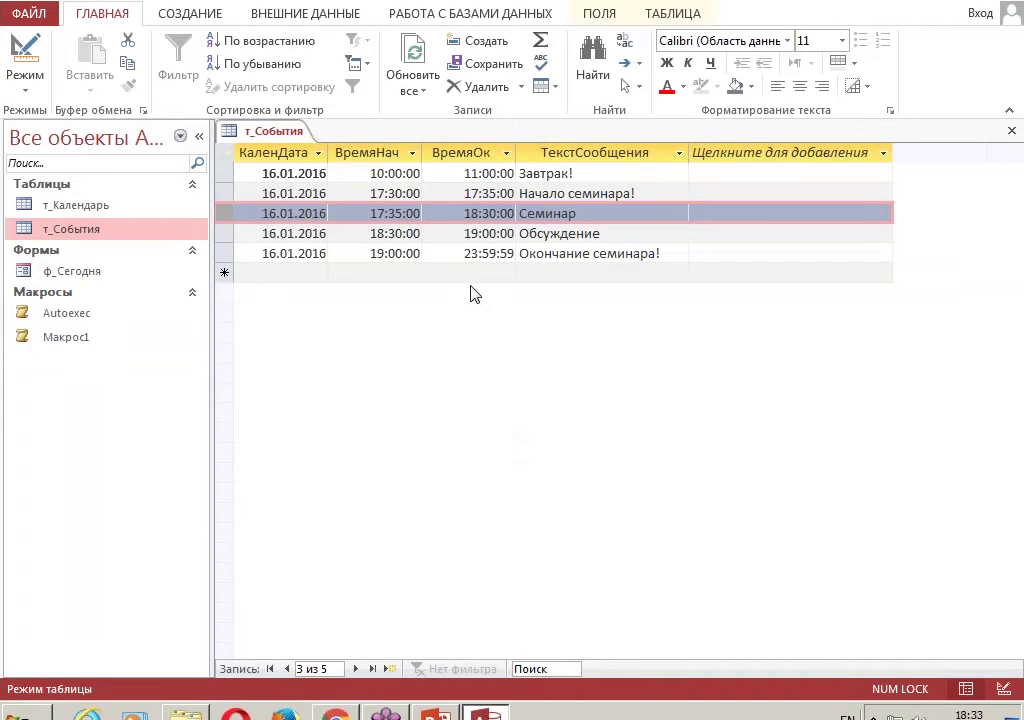
pyautogui.click(228, 233)
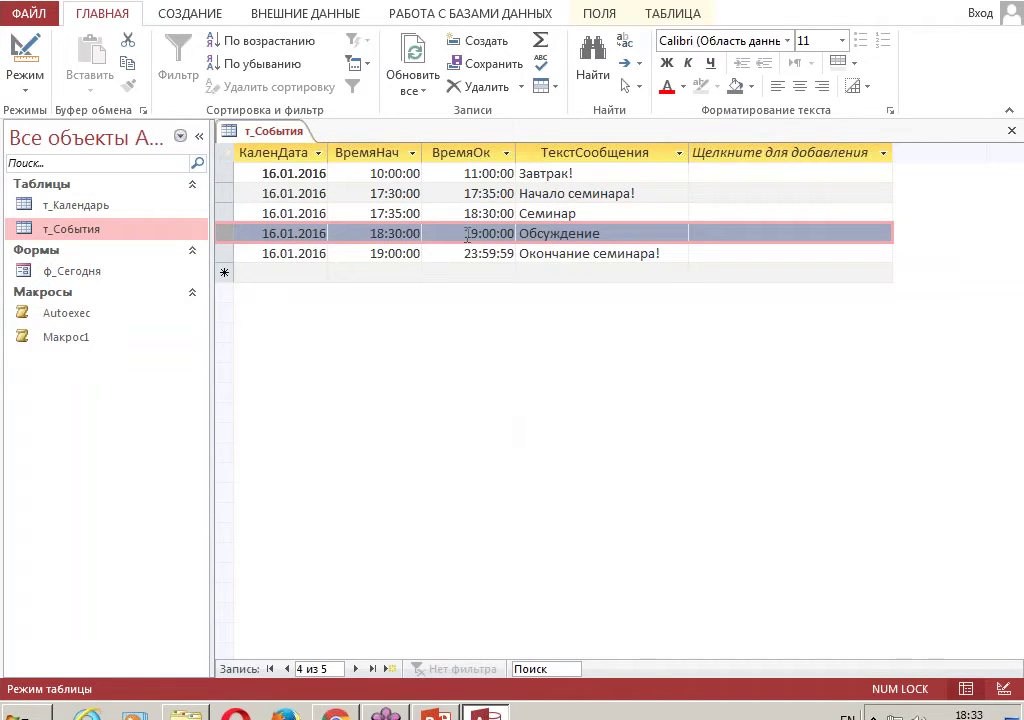
pyautogui.click(391, 234)
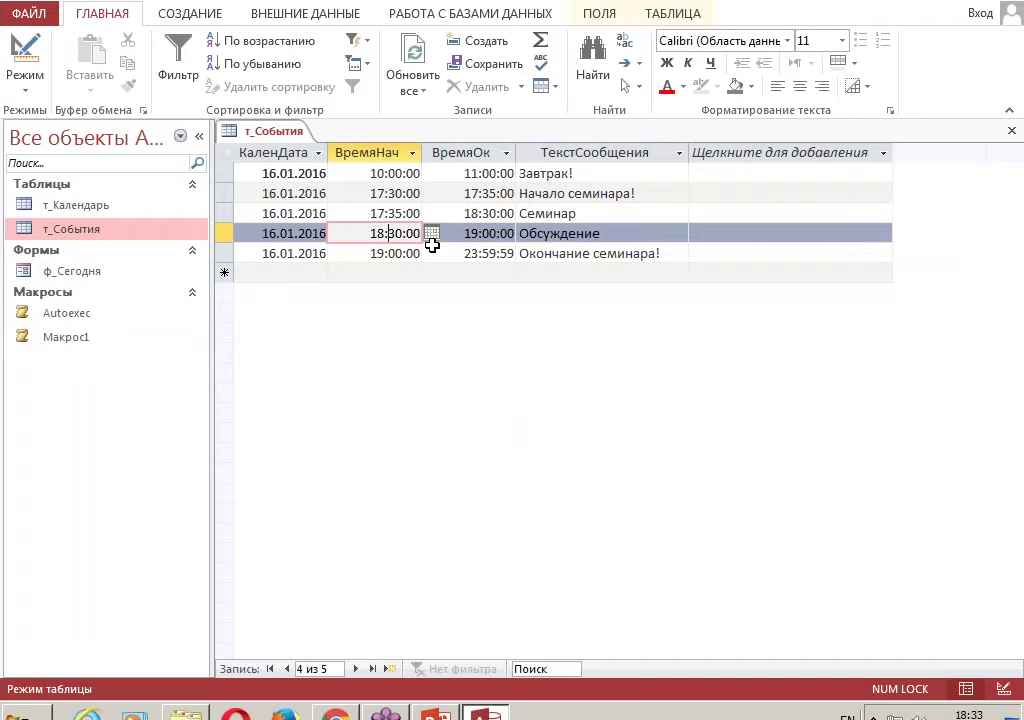
pyautogui.click(1011, 131)
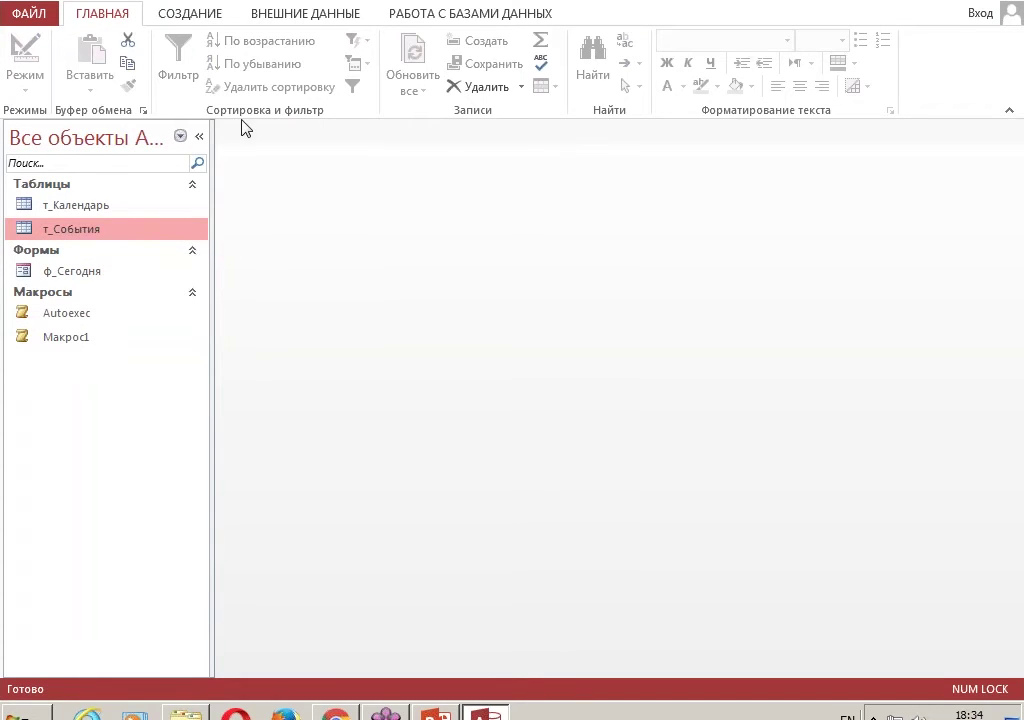
# - Create a form from the т_События table, collapse the navigation pane, and narrow the form's data fields to about half their width
pyautogui.click(195, 20)
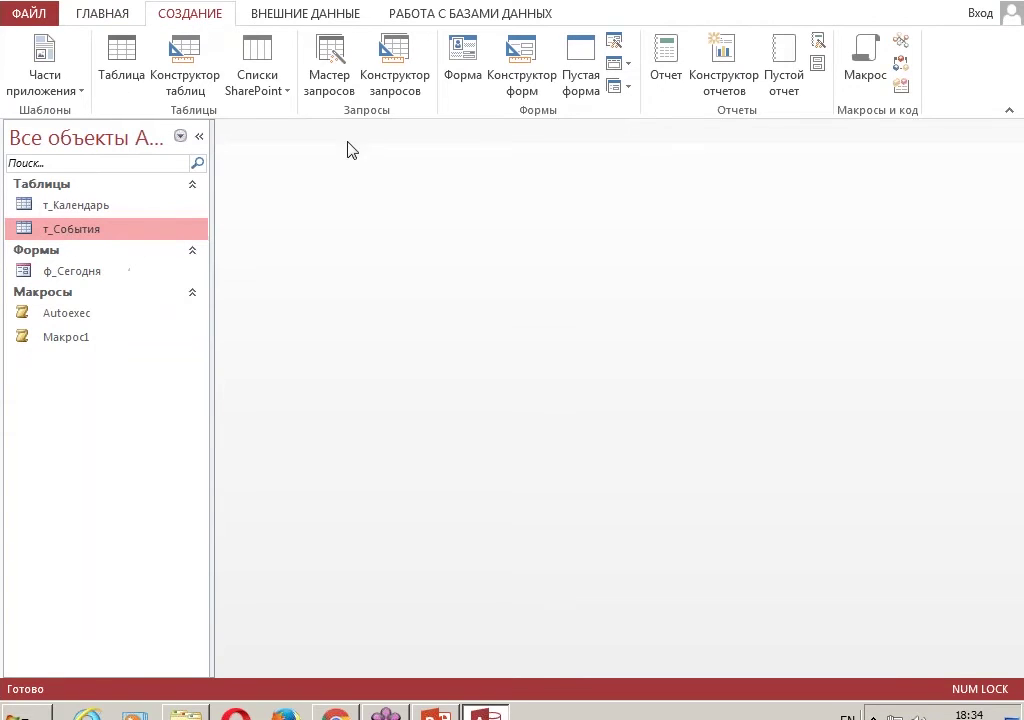
pyautogui.click(465, 60)
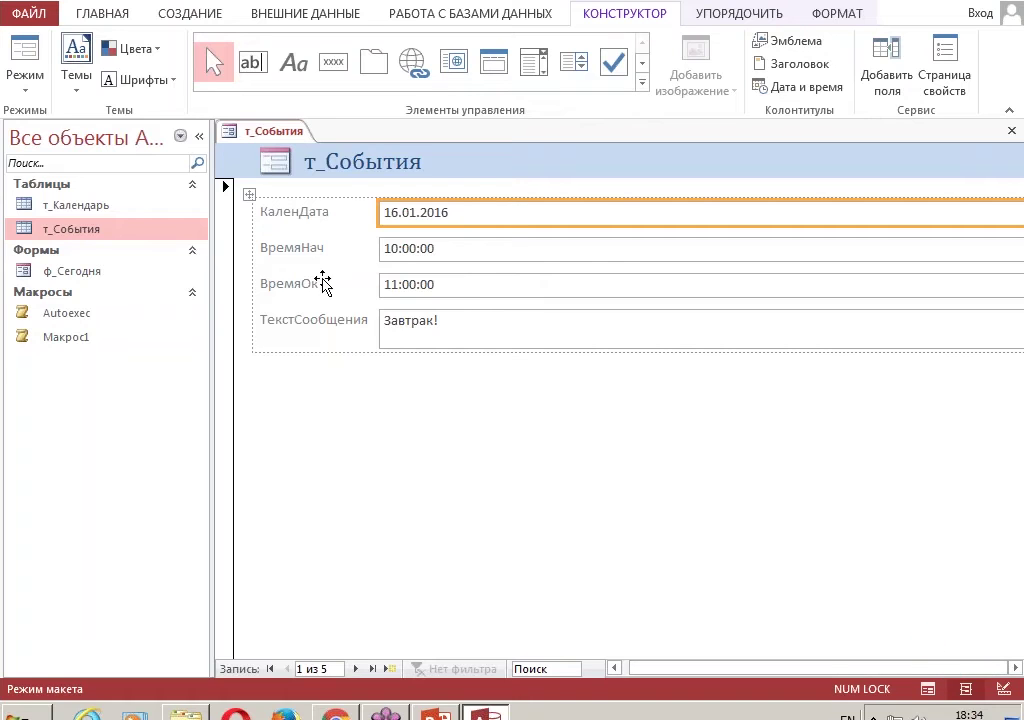
pyautogui.click(200, 135)
pyautogui.click(844, 250)
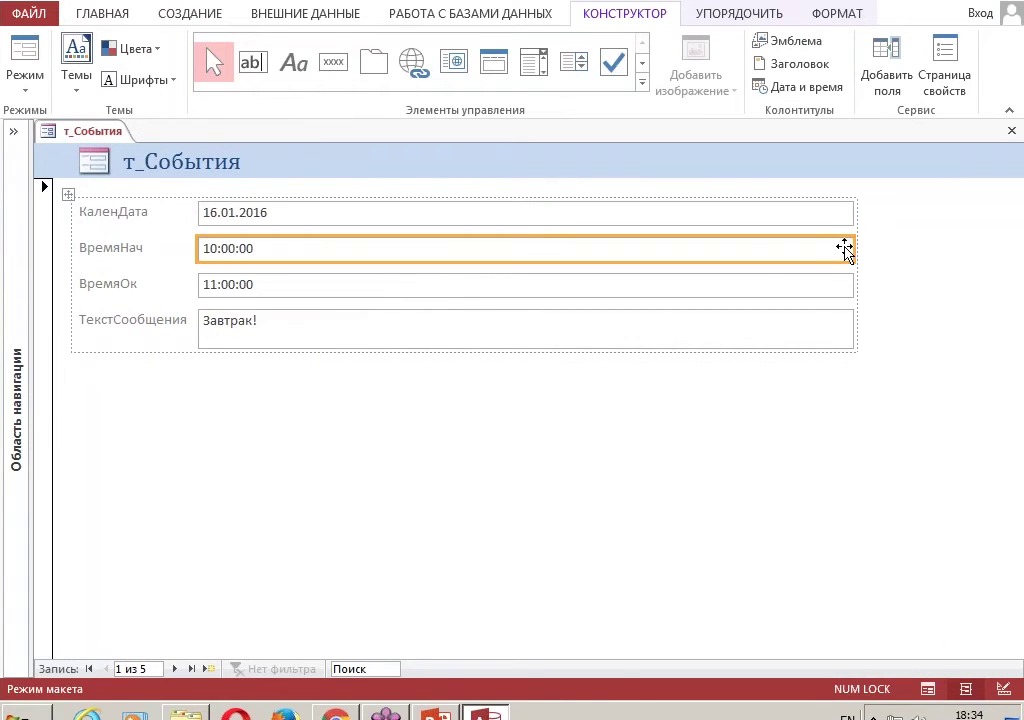
pyautogui.moveTo(853, 249); pyautogui.dragTo(417, 252)
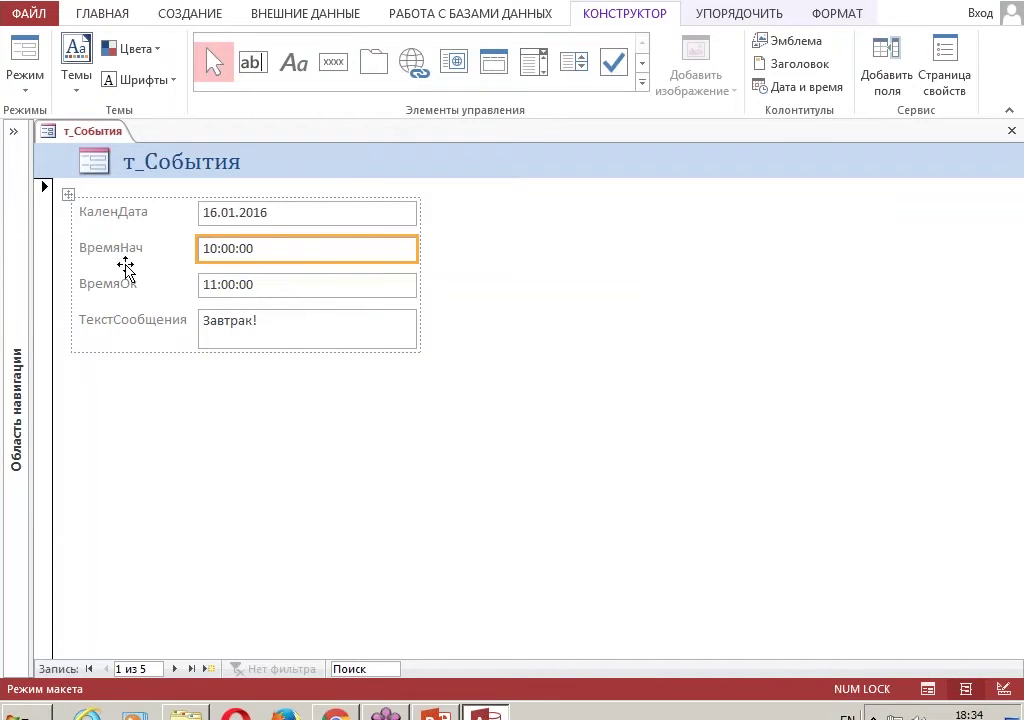
# - Change the new form's header title to "Текущее событие"
pyautogui.click(145, 170)
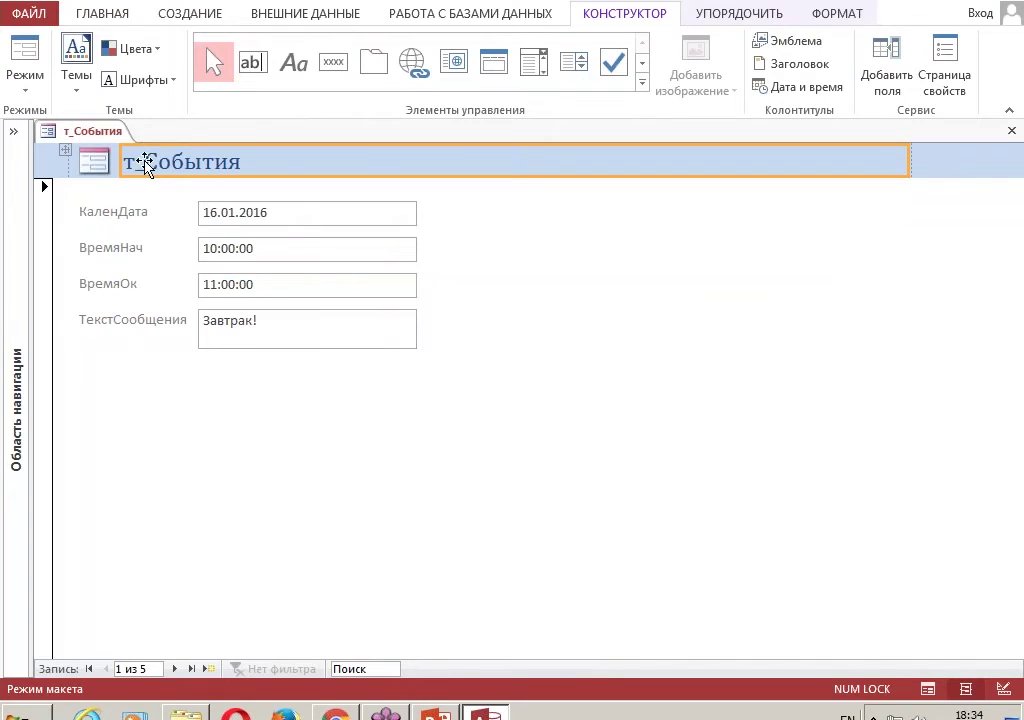
pyautogui.click(145, 165)
pyautogui.press('BackSpace')
pyautogui.press('BackSpace')
pyautogui.press('BackSpace')
pyautogui.write('т')
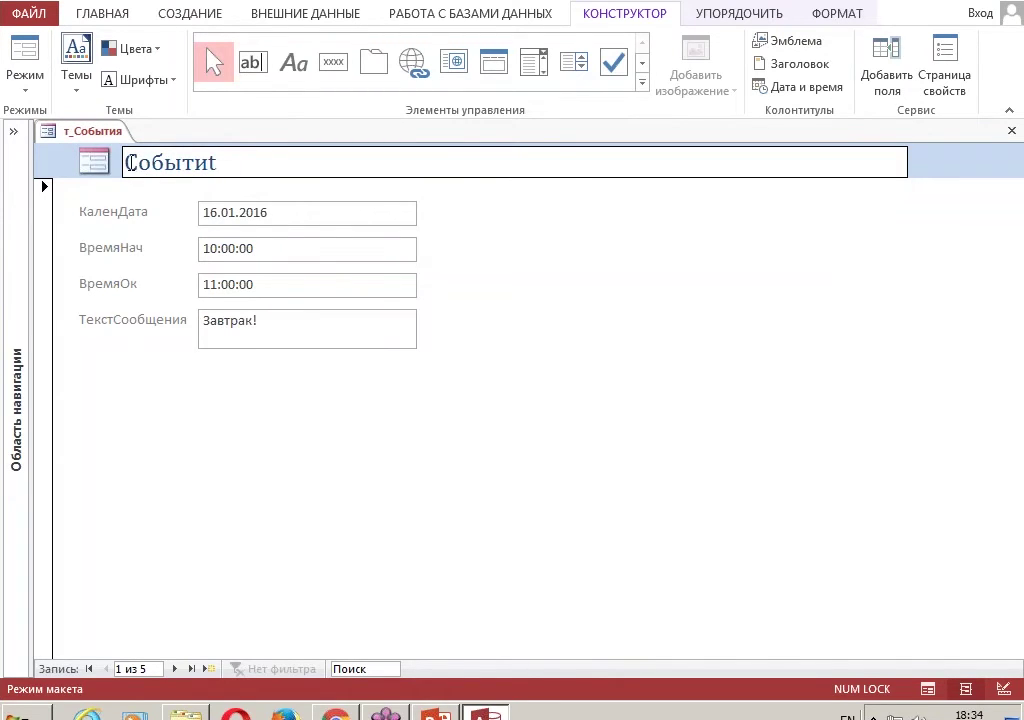
pyautogui.write('Теку')
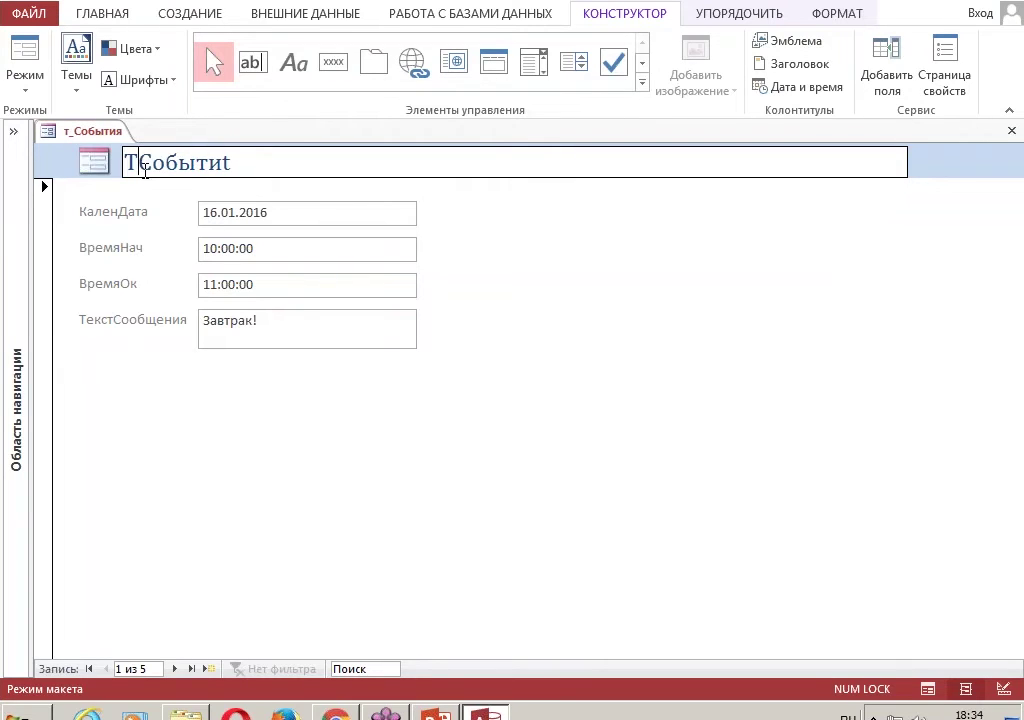
pyautogui.write('щее с')
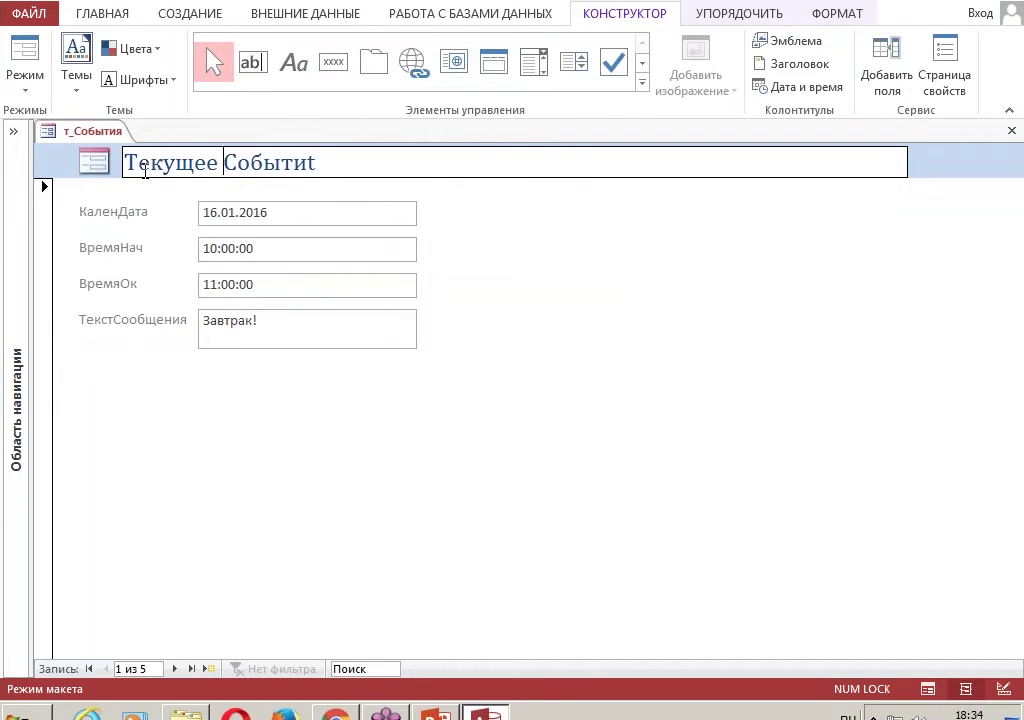
pyautogui.press('Delete')
pyautogui.press('End')
pyautogui.press('BackSpace')
pyautogui.write('е')
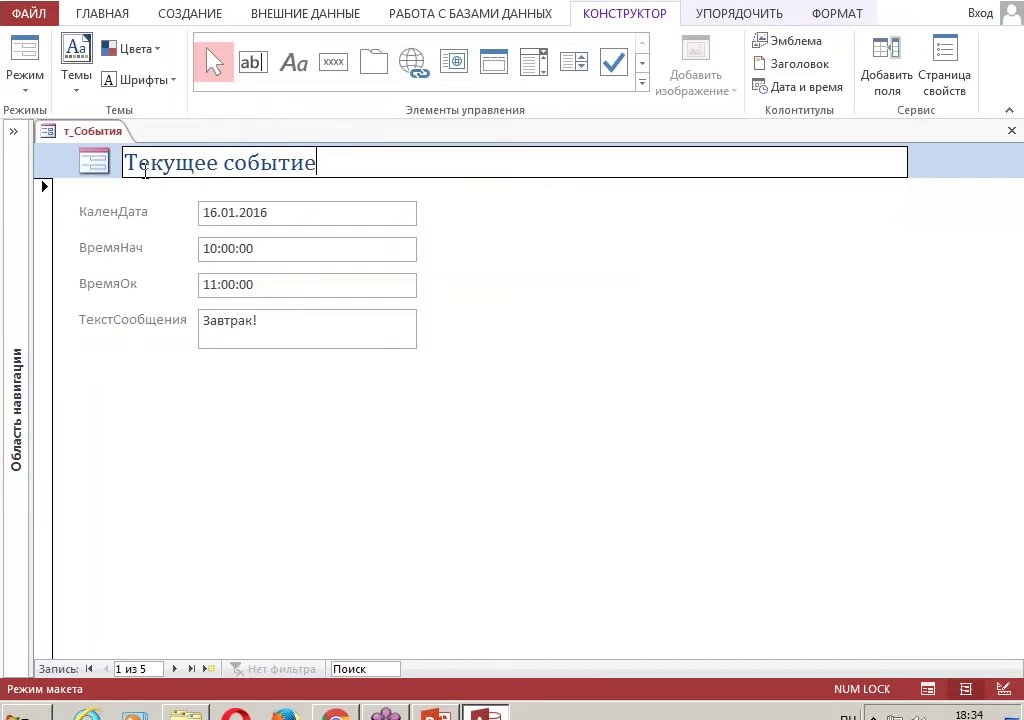
pyautogui.click(856, 204)
pyautogui.click(857, 167)
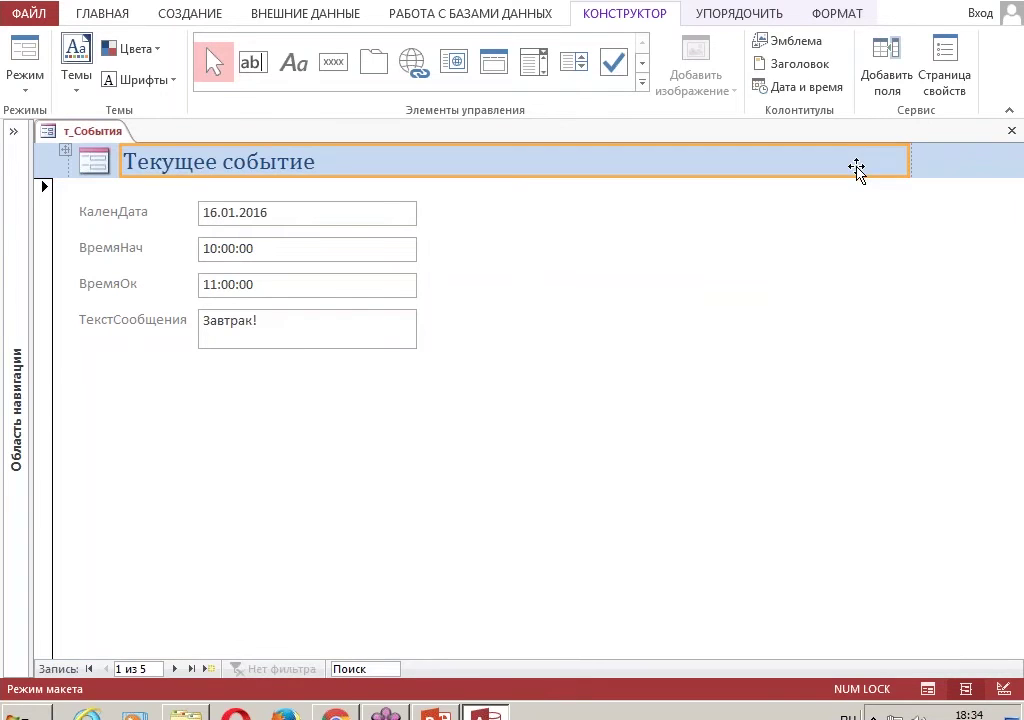
# - In the form's design view, set the form's Всплывающее окно and Модальное окно properties to Да
pyautogui.click(1004, 689)
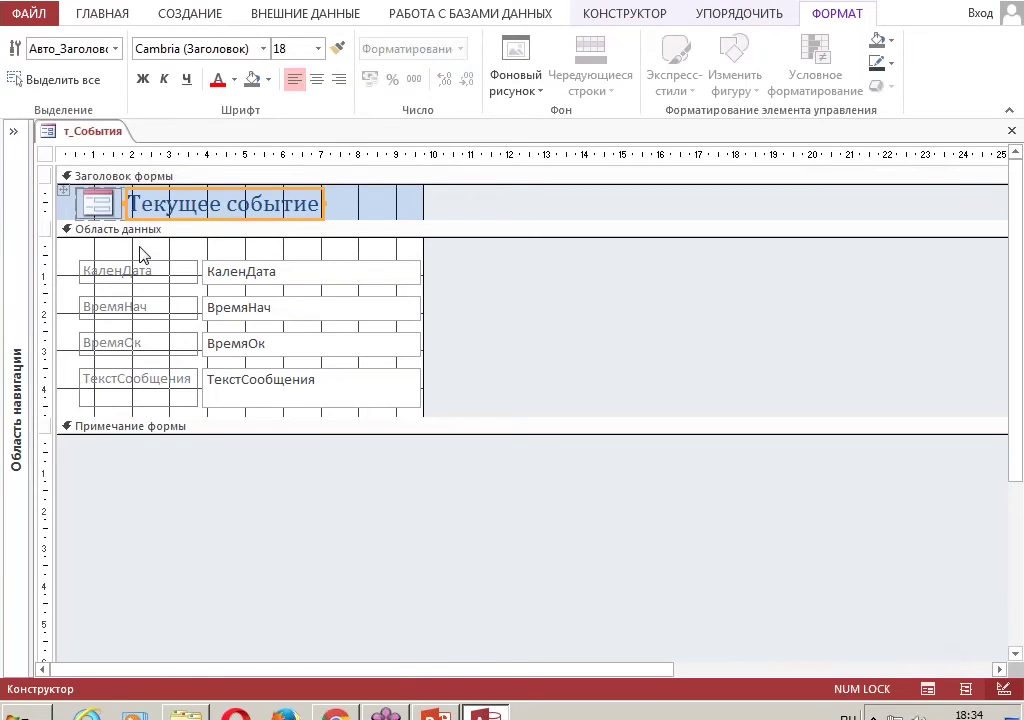
pyautogui.doubleClick(45, 153)
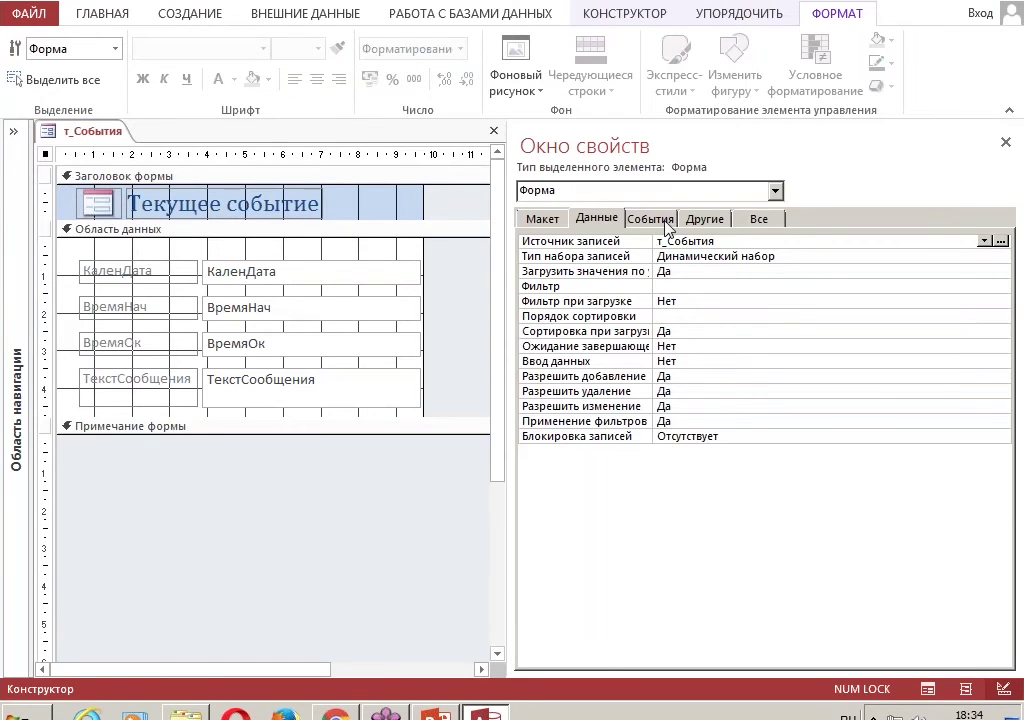
pyautogui.click(652, 219)
pyautogui.click(700, 219)
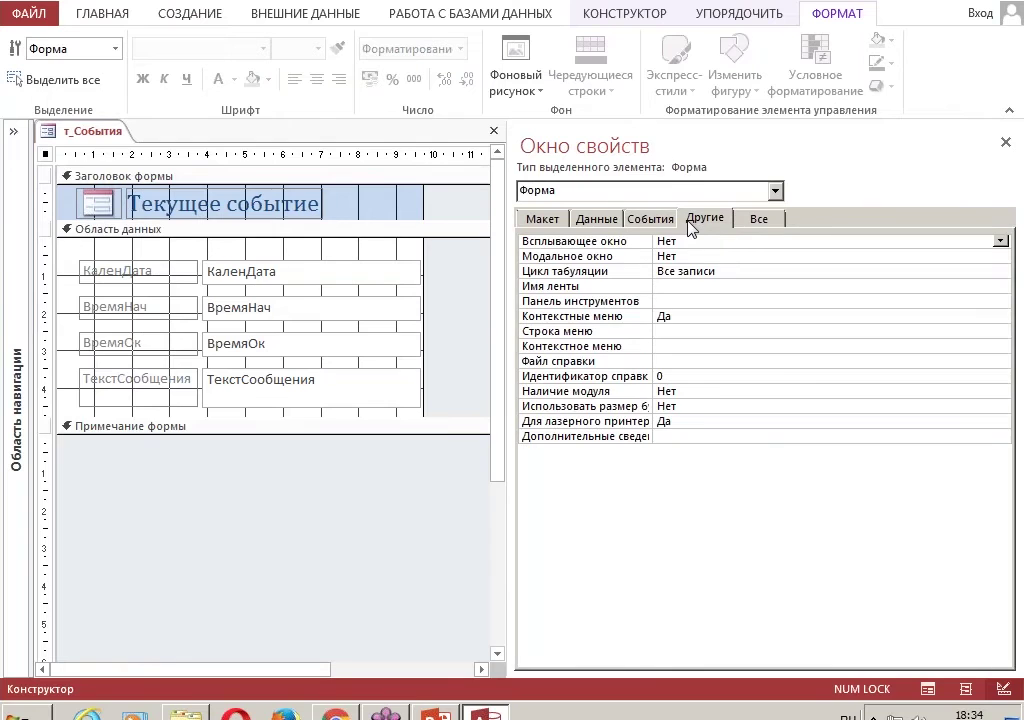
pyautogui.doubleClick(700, 241)
pyautogui.doubleClick(688, 256)
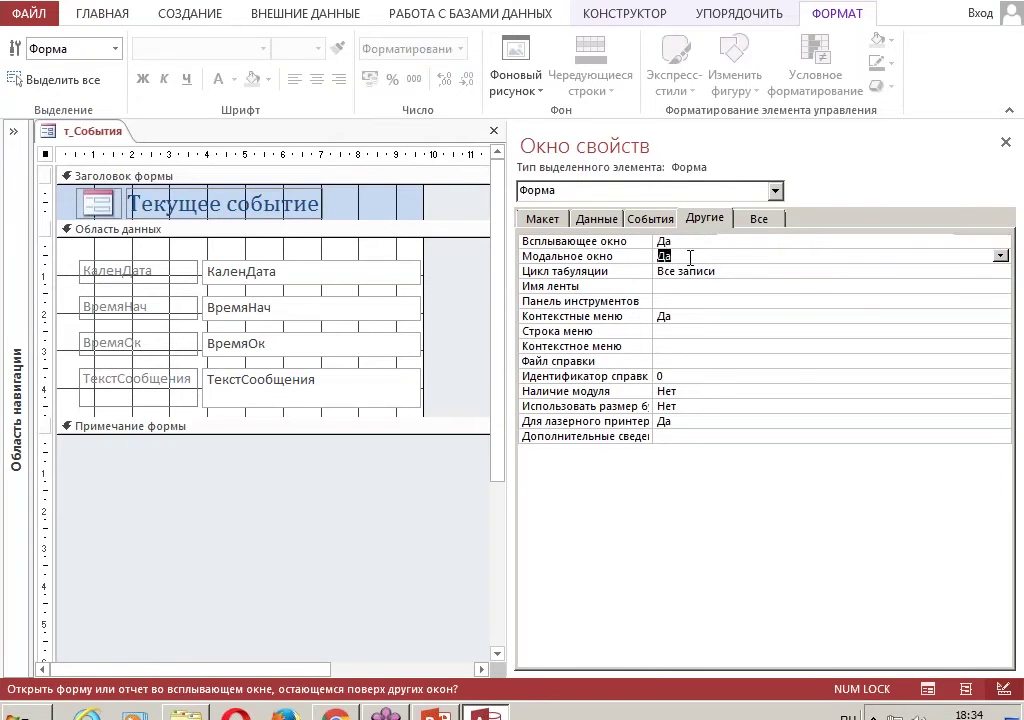
# - Set the form's border type to Окна диалога, Область выделения and Кнопки навигации to Нет, and Полосы прокрутки to Отсутствуют
pyautogui.click(606, 221)
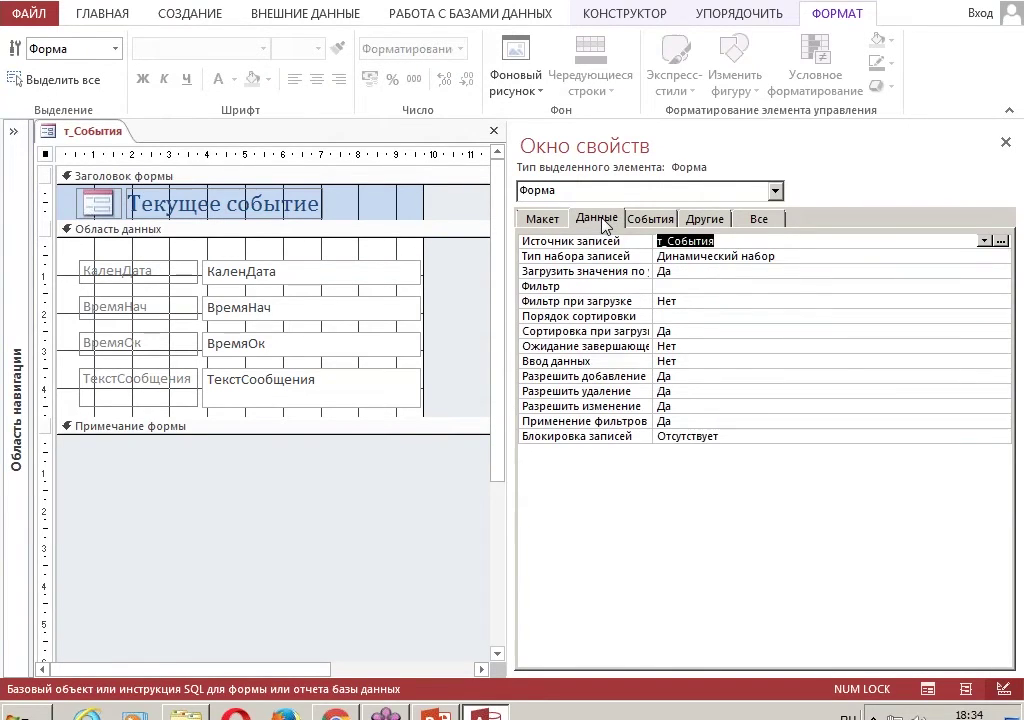
pyautogui.click(543, 220)
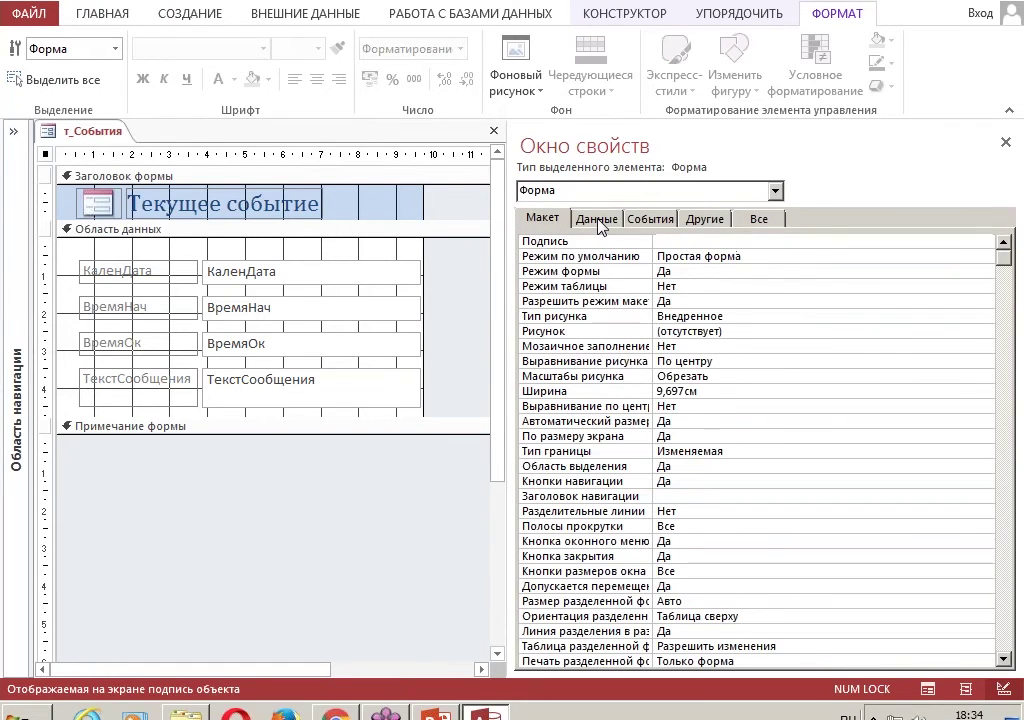
pyautogui.doubleClick(750, 451)
pyautogui.doubleClick(699, 466)
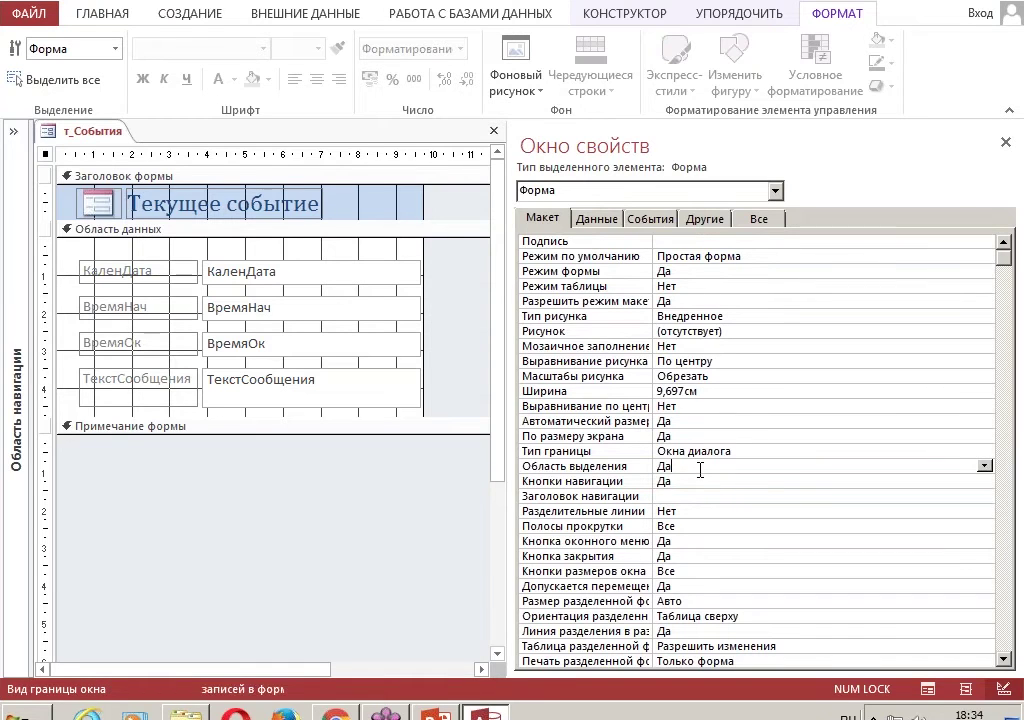
pyautogui.doubleClick(699, 481)
pyautogui.doubleClick(688, 526)
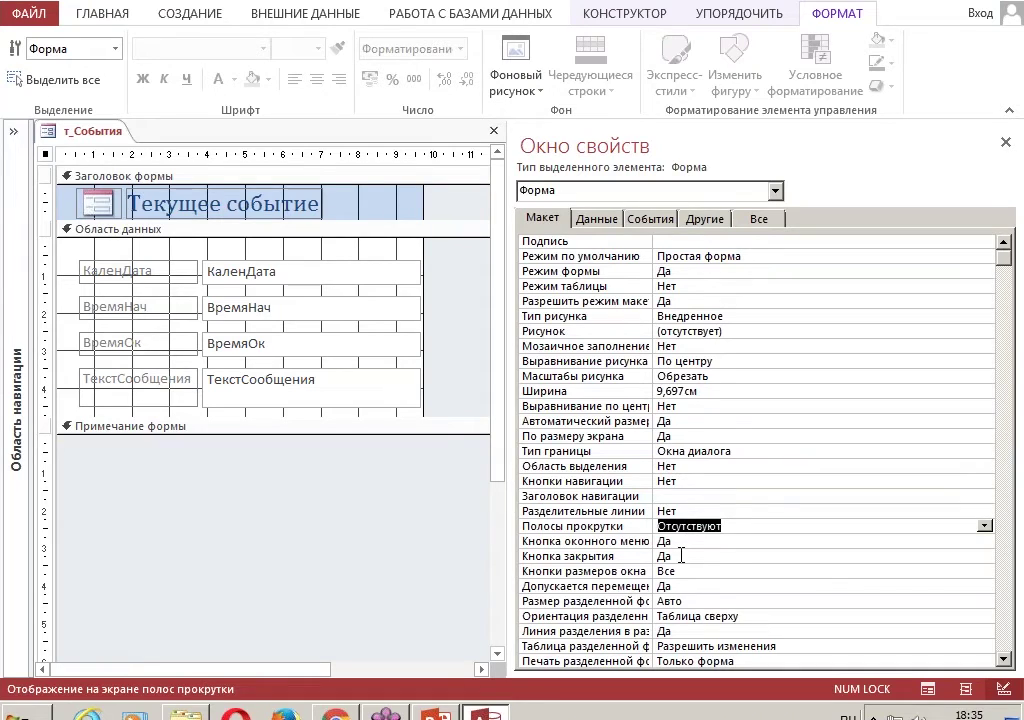
pyautogui.click(683, 556)
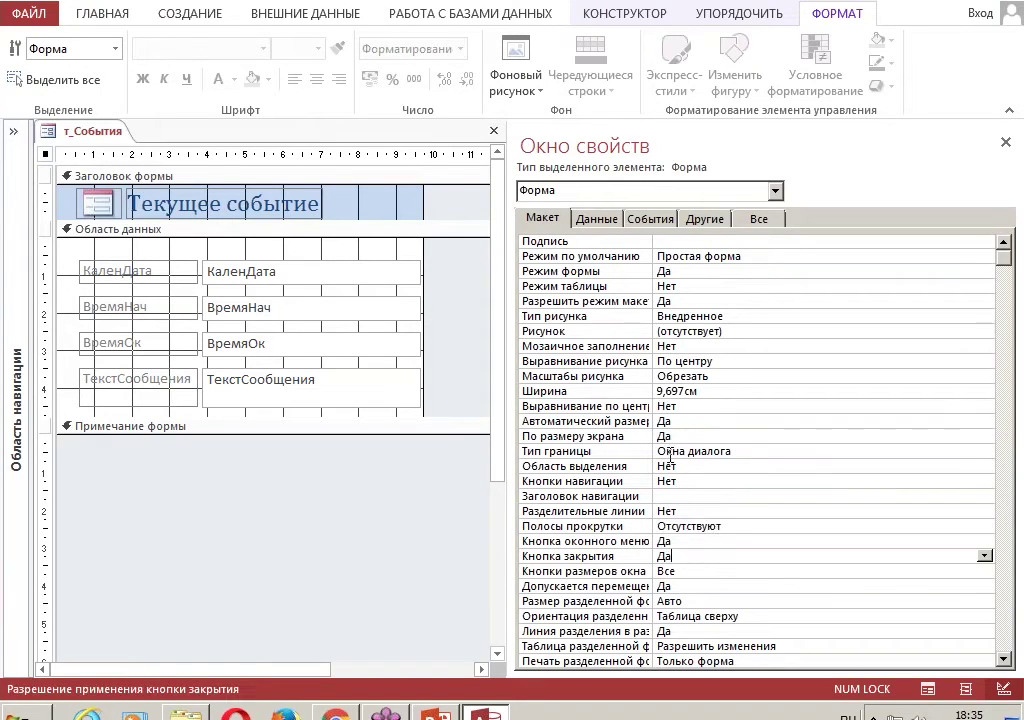
# - Set the form's Разрешить добавление, Разрешить удаление and Разрешить изменение properties to Нет
pyautogui.click(596, 218)
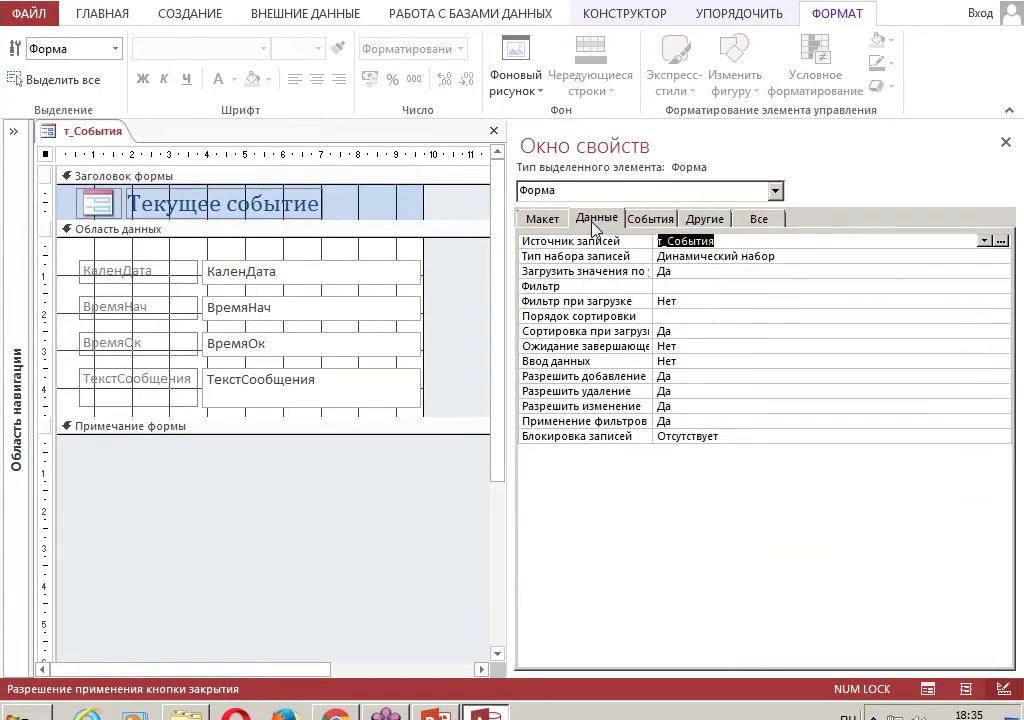
pyautogui.doubleClick(680, 377)
pyautogui.doubleClick(683, 392)
pyautogui.doubleClick(680, 407)
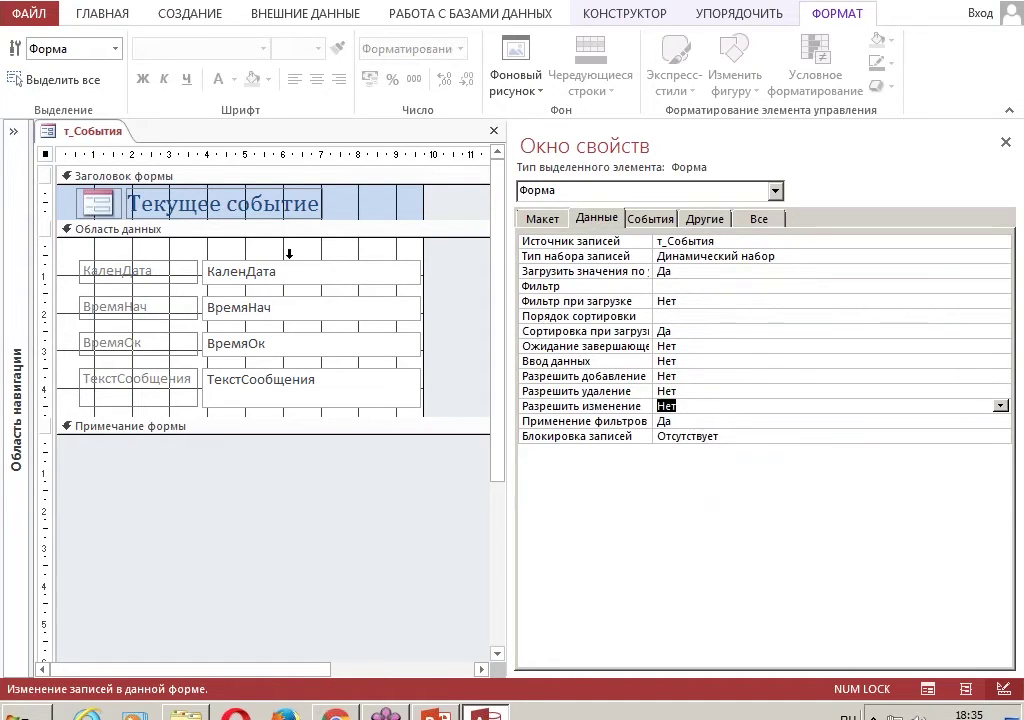
# - Save the form as ф_Событие and close it
pyautogui.click(45, 3)
pyautogui.click(390, 233)
pyautogui.press('Delete')
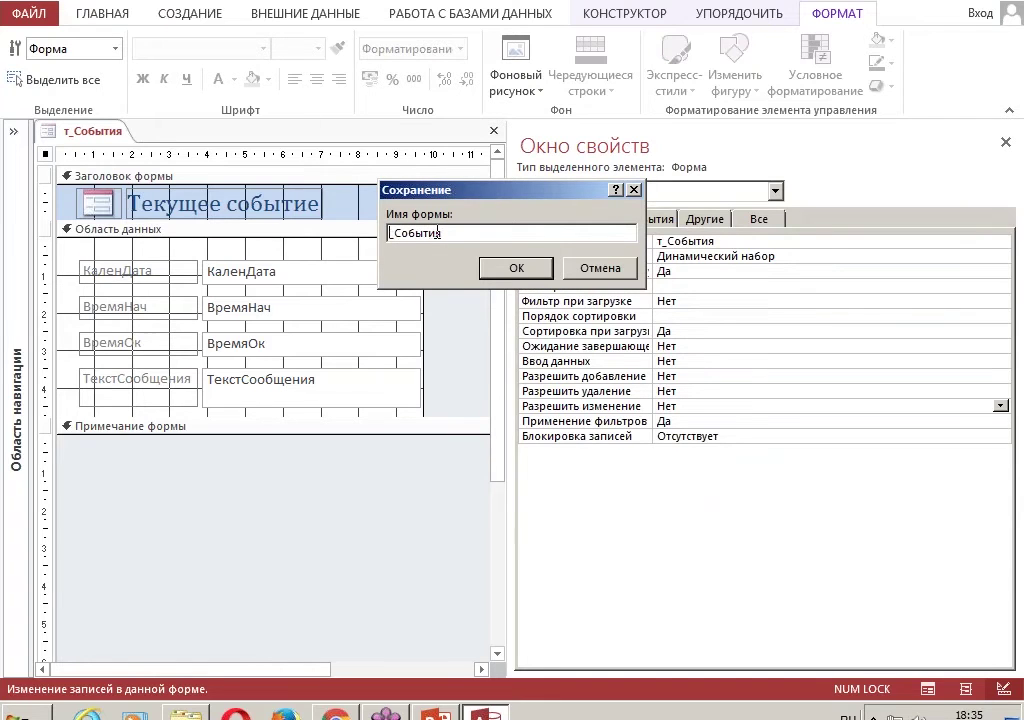
pyautogui.write('ф')
pyautogui.press('BackSpace')
pyautogui.write('е')
pyautogui.click(516, 268)
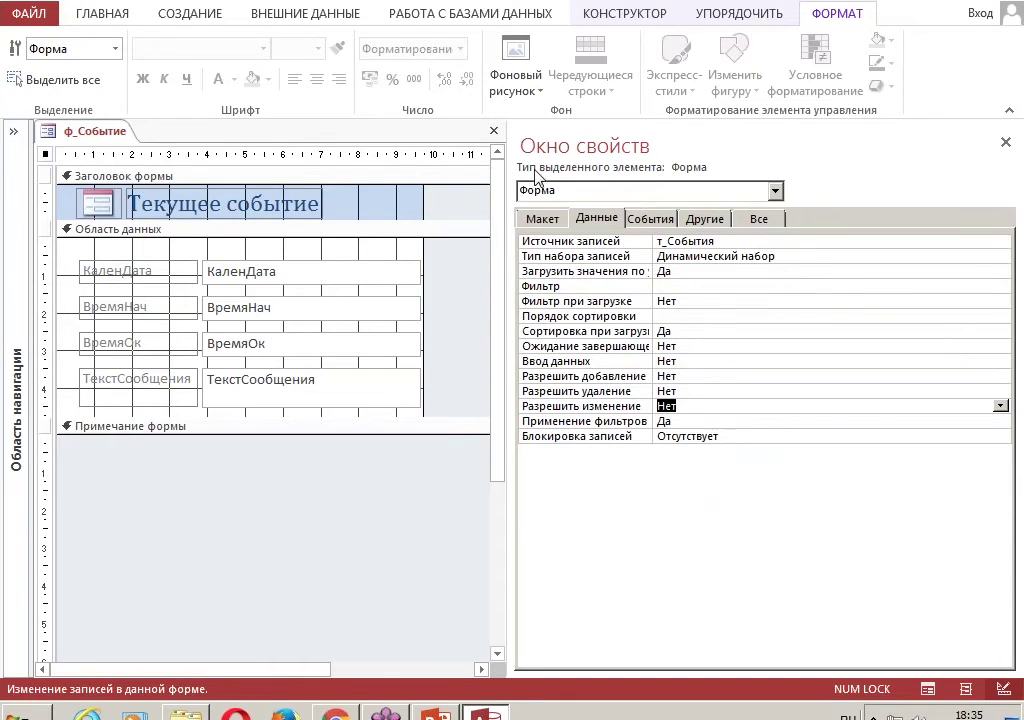
pyautogui.click(493, 131)
# - Open the ф_Событие form, move its window clear of the object list, and examine the ВремяНач and ВремяОк values
pyautogui.click(14, 131)
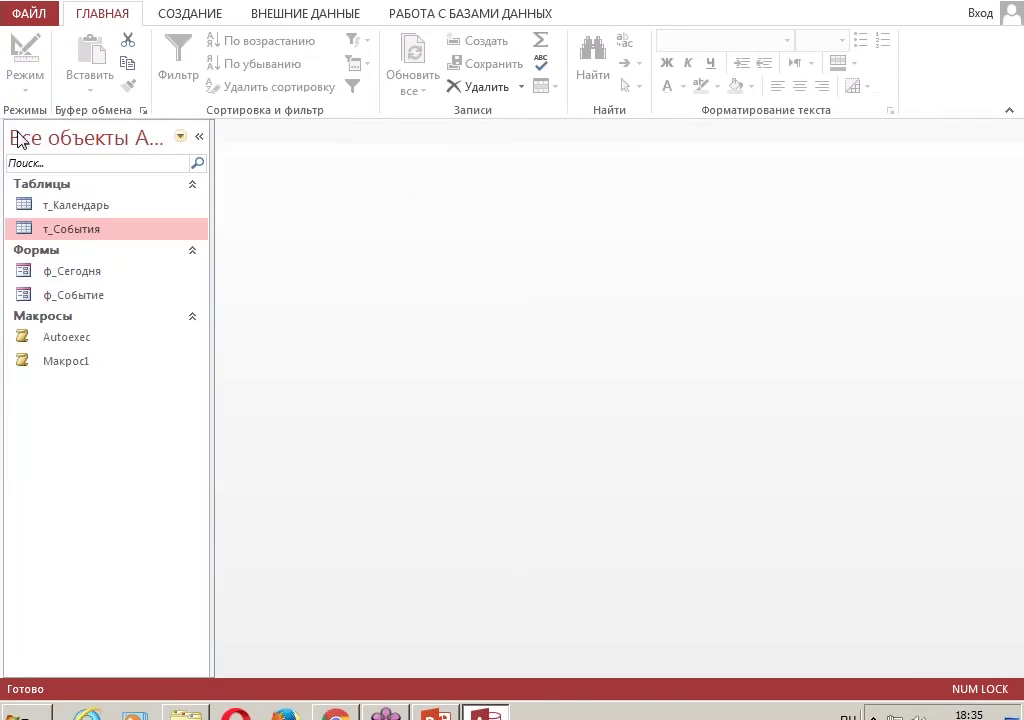
pyautogui.doubleClick(85, 299)
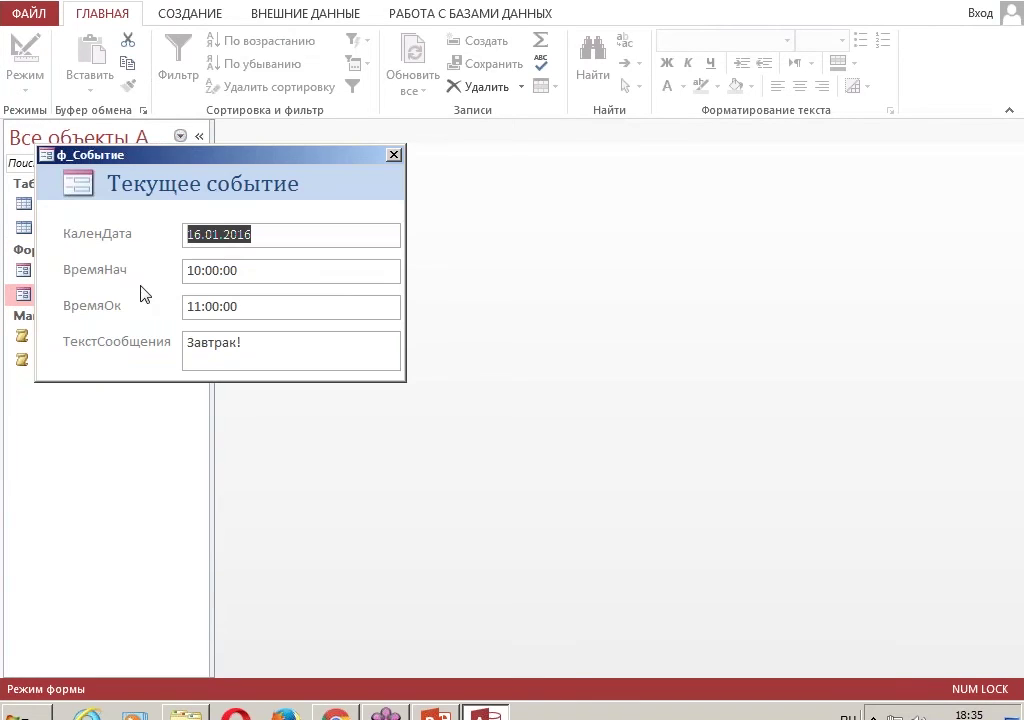
pyautogui.moveTo(235, 155); pyautogui.dragTo(466, 185)
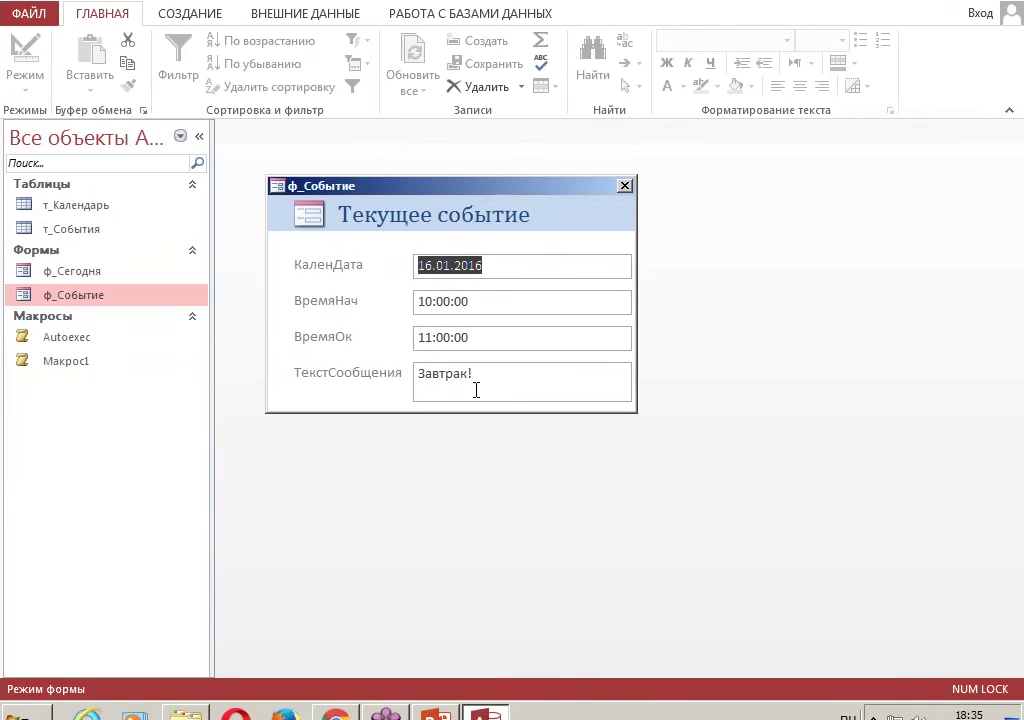
pyautogui.click(484, 302)
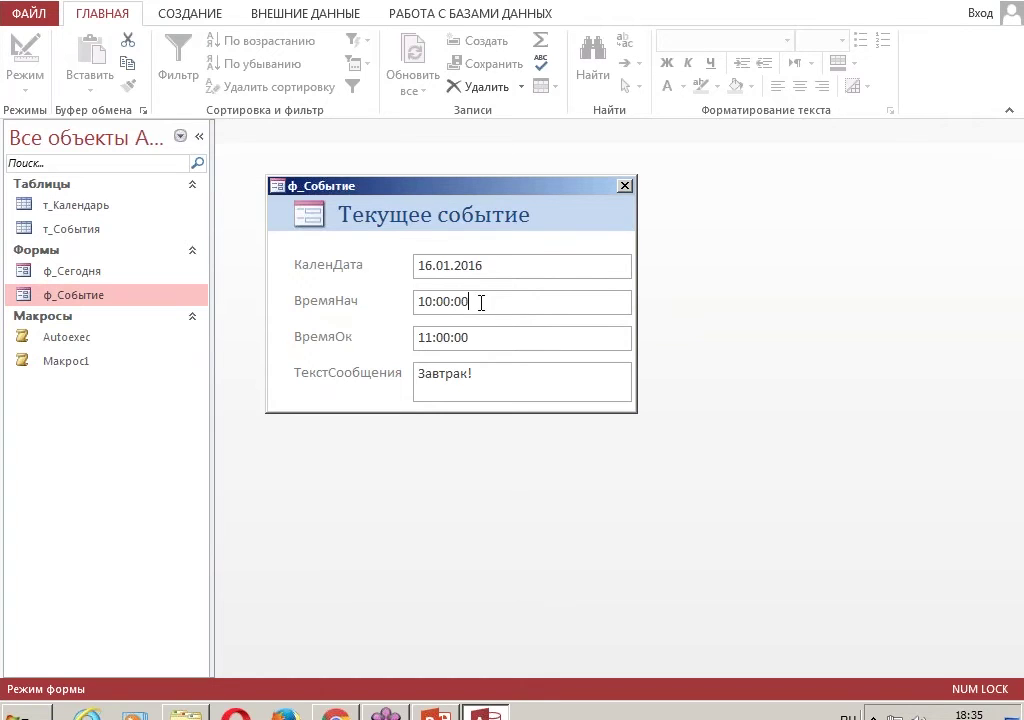
pyautogui.moveTo(480, 304); pyautogui.dragTo(405, 304)
pyautogui.moveTo(482, 336); pyautogui.dragTo(407, 334)
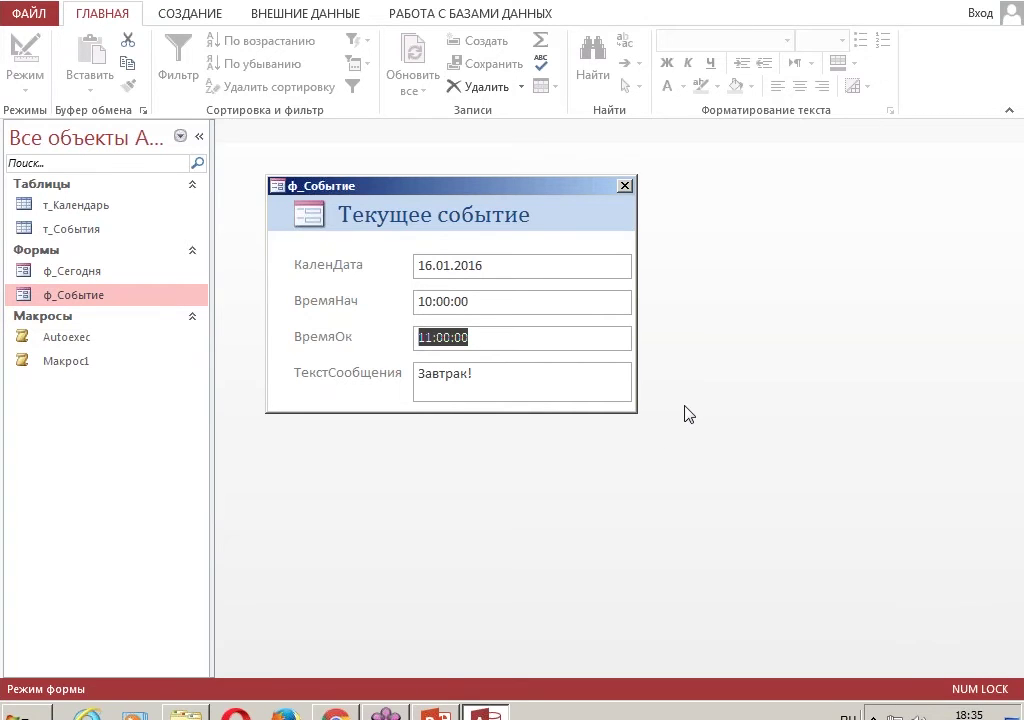
# - Switch to PowerPoint, review the record source item on slide 7 about creating message forms, and return to Access
pyautogui.click(435, 712)
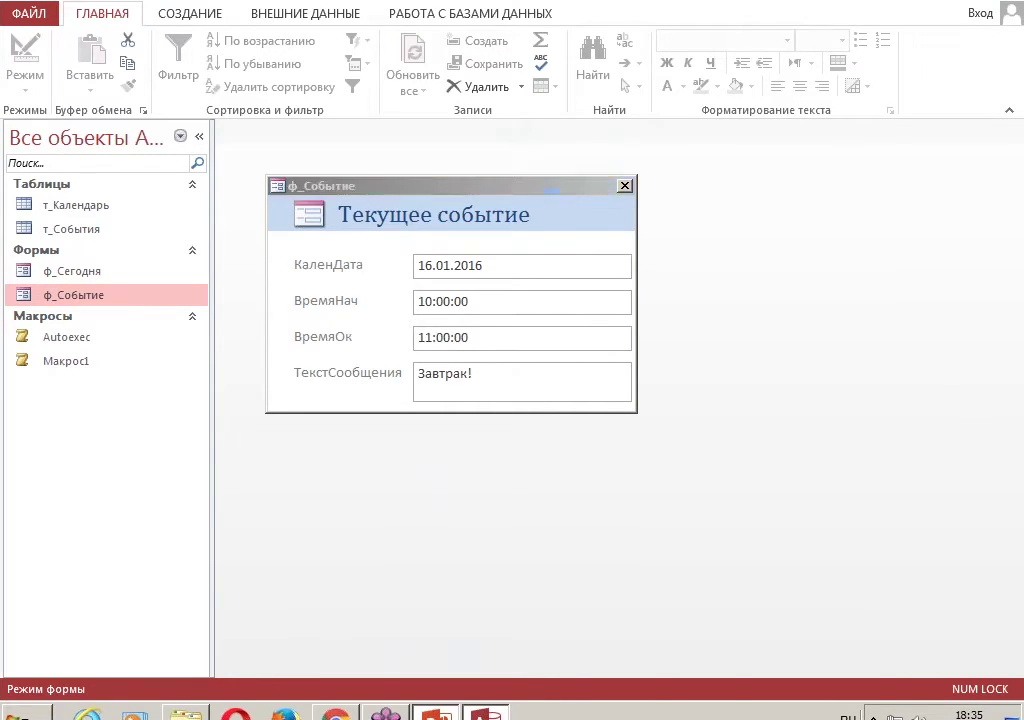
pyautogui.click(90, 440)
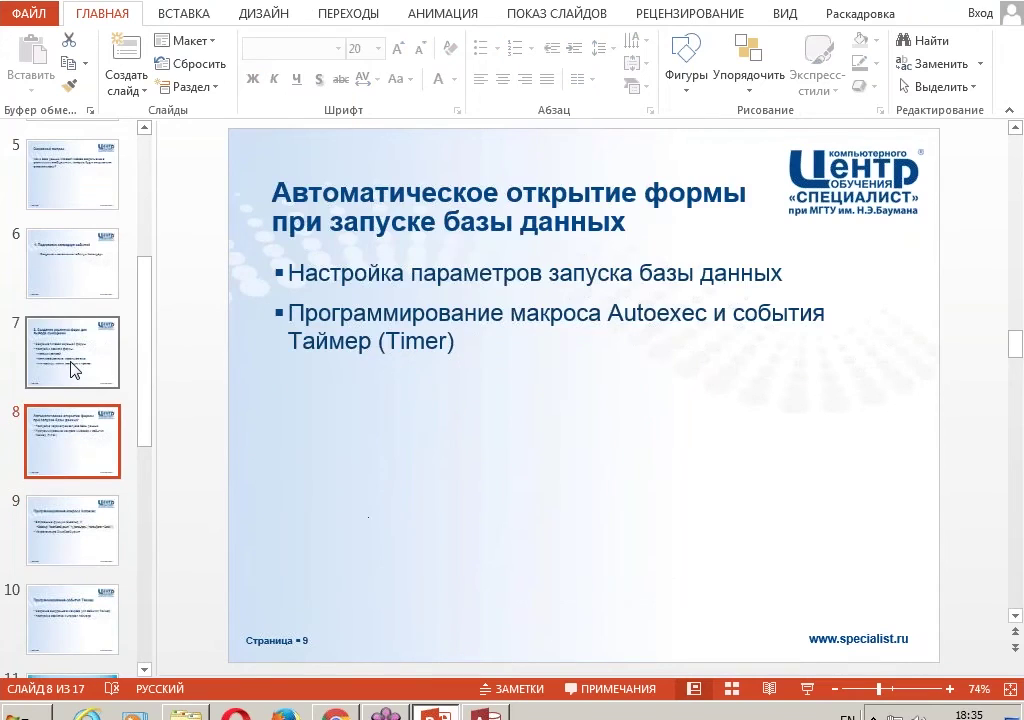
pyautogui.click(74, 365)
pyautogui.moveTo(311, 403); pyautogui.dragTo(486, 403)
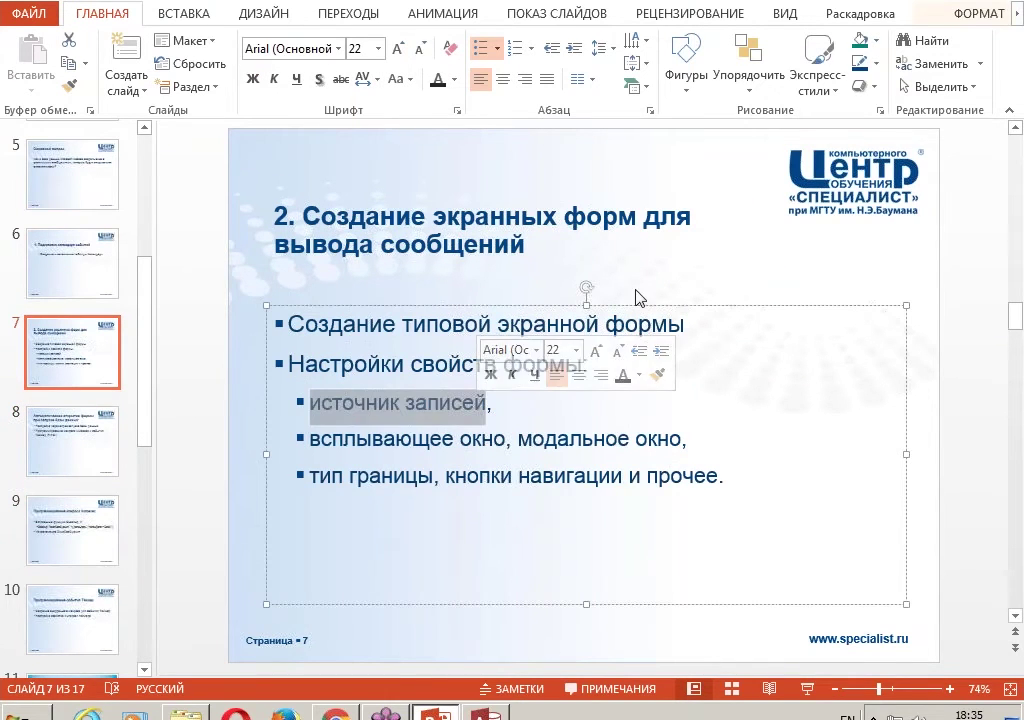
pyautogui.hotkey('alt', 'Tab')
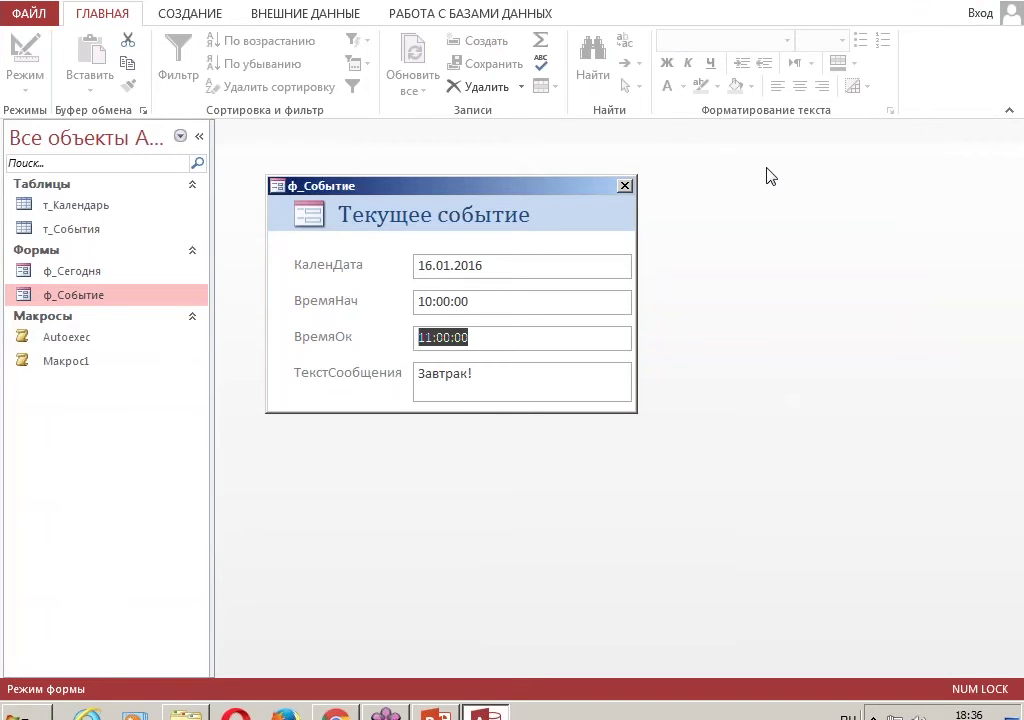
# - Open ф_Событие in design view, start the query builder for its record source based on т_События, and close the property sheet
pyautogui.rightClick(601, 225)
pyautogui.click(651, 281)
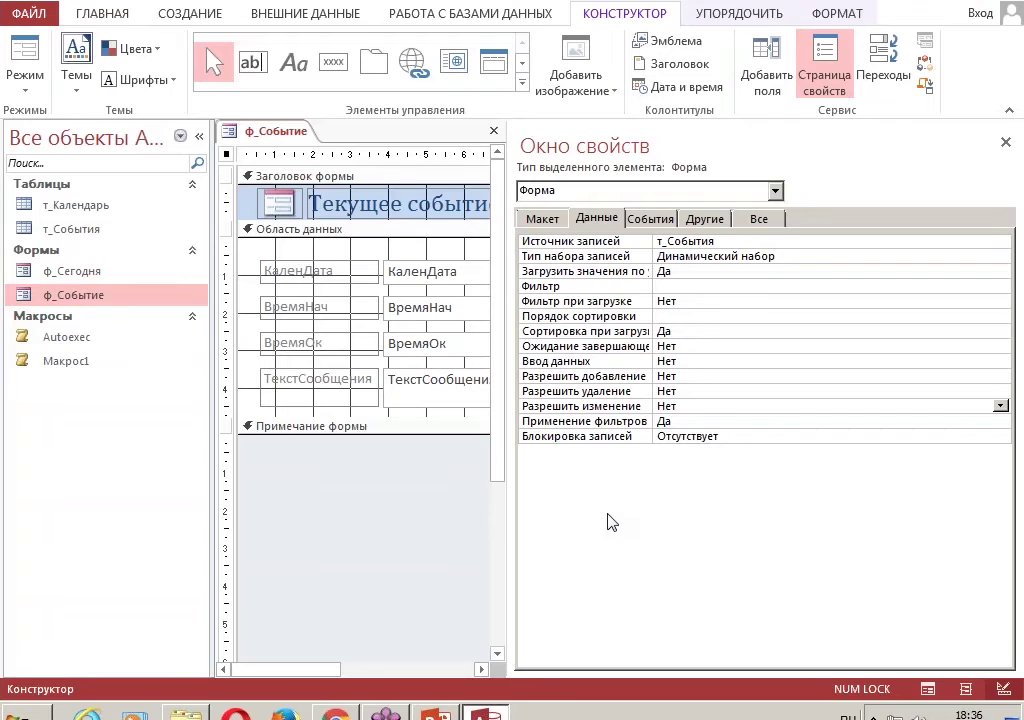
pyautogui.click(731, 241)
pyautogui.click(1000, 241)
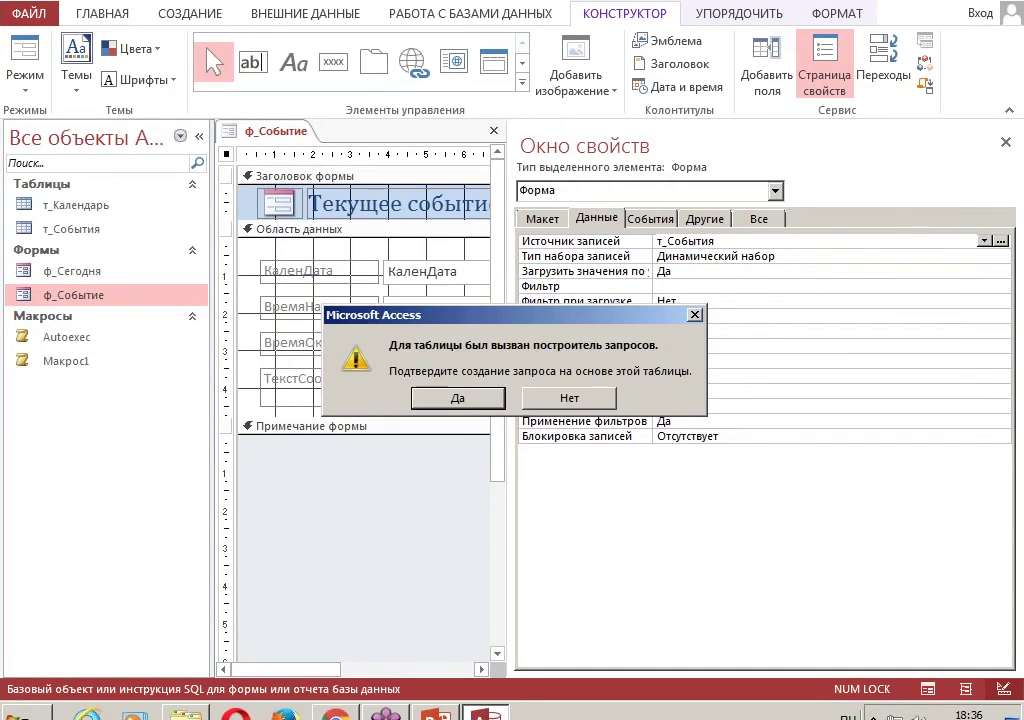
pyautogui.click(457, 397)
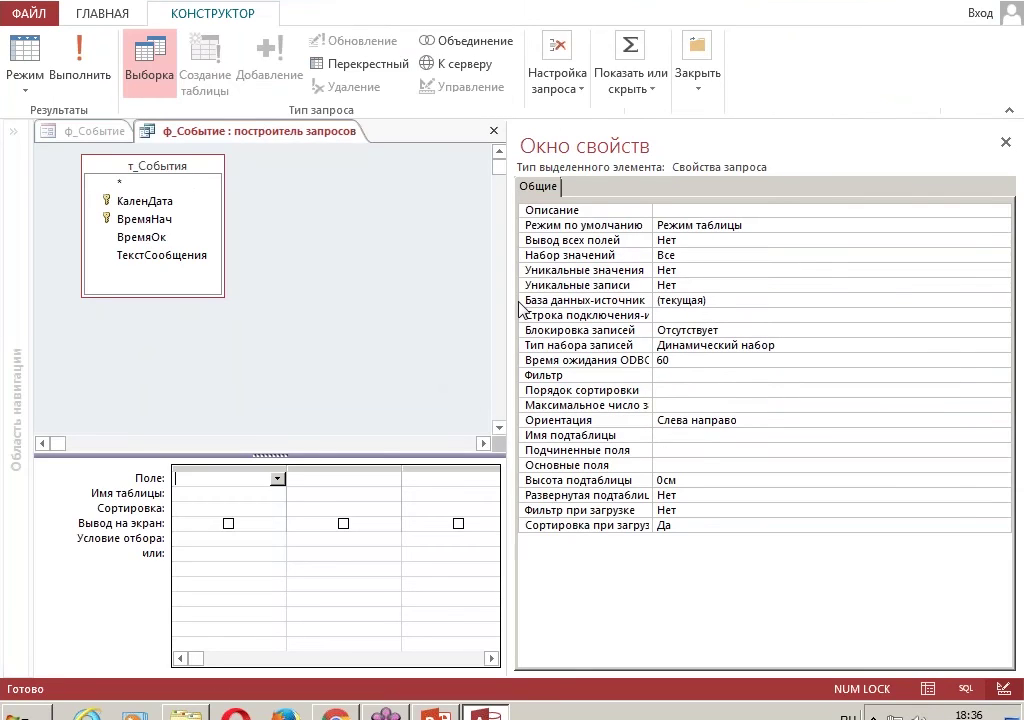
pyautogui.click(1005, 142)
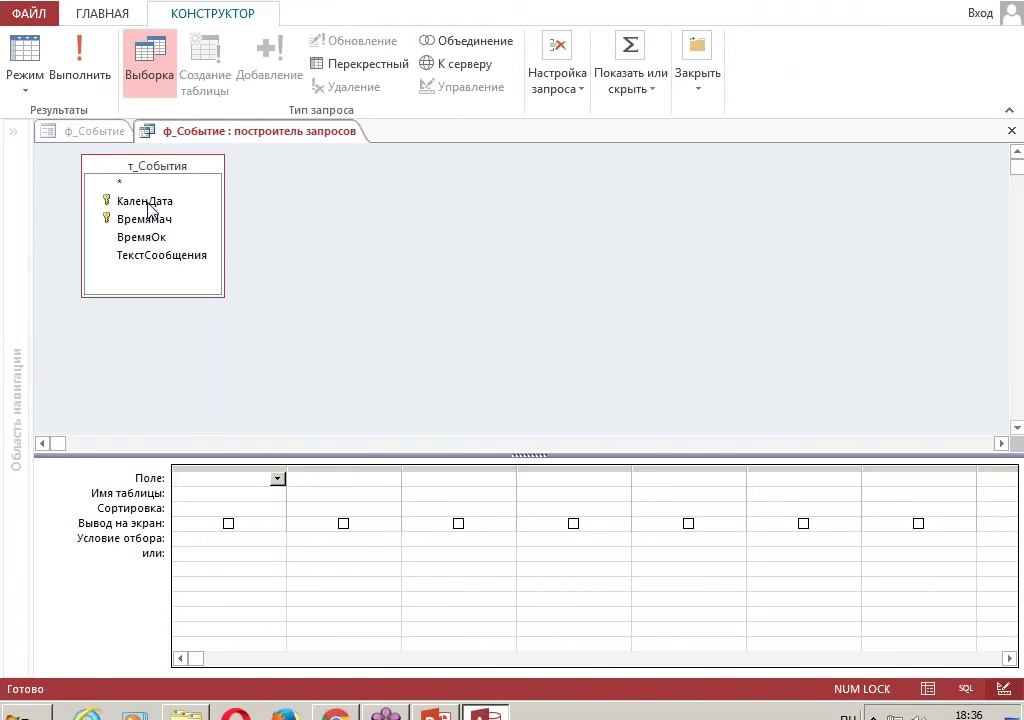
# - Add the КаленДата, ВремяНач, ВремяОк and ТекстСообщения fields of т_События to the query grid
pyautogui.doubleClick(146, 201)
pyautogui.doubleClick(145, 219)
pyautogui.doubleClick(143, 237)
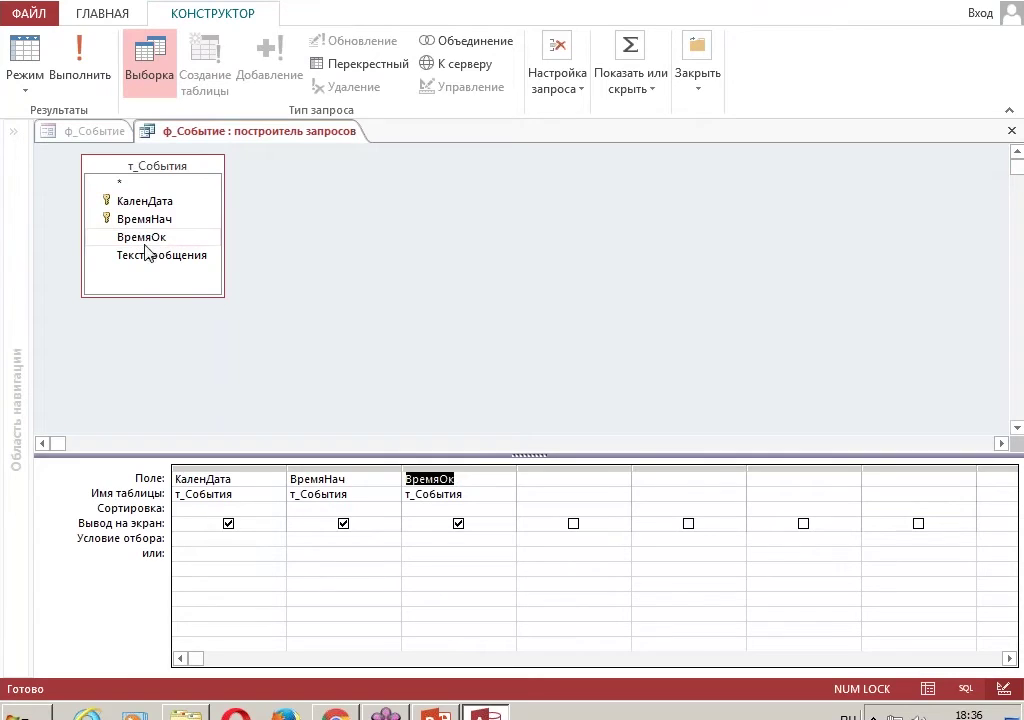
pyautogui.doubleClick(147, 254)
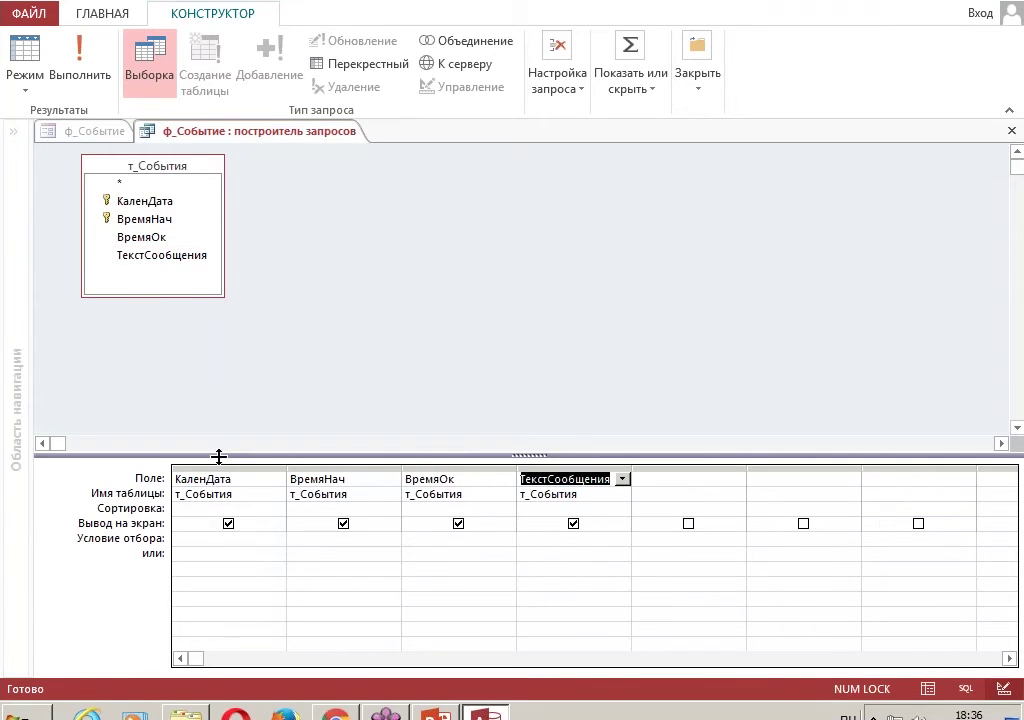
# - Enlarge the query grid area and set the КаленДата criterion to Date()
pyautogui.moveTo(219, 457); pyautogui.dragTo(220, 386)
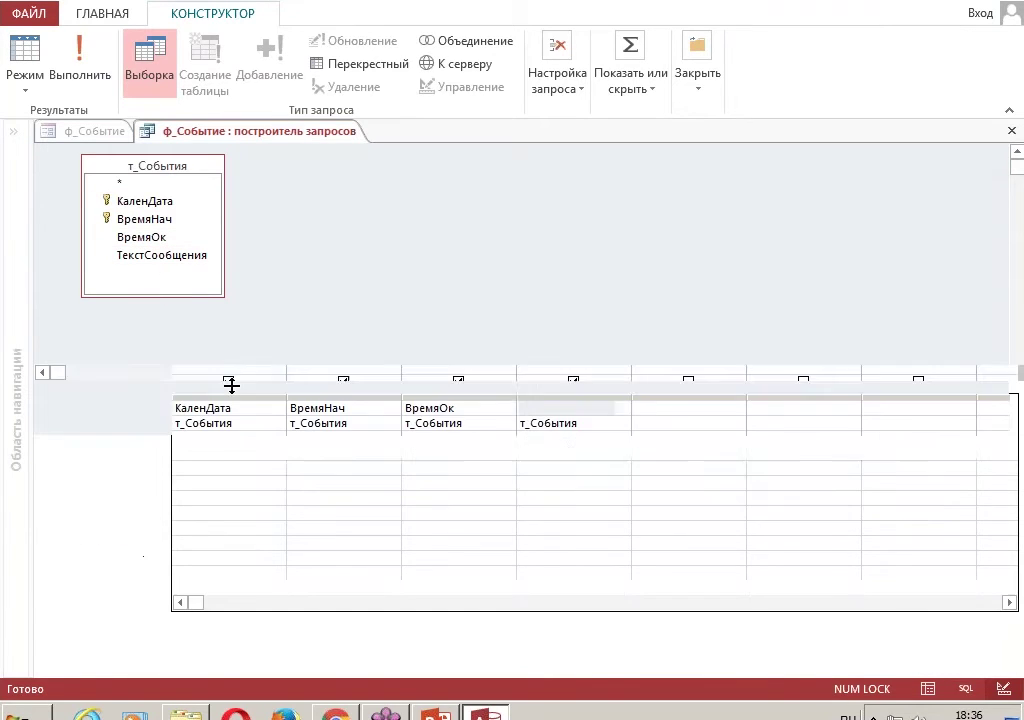
pyautogui.click(206, 477)
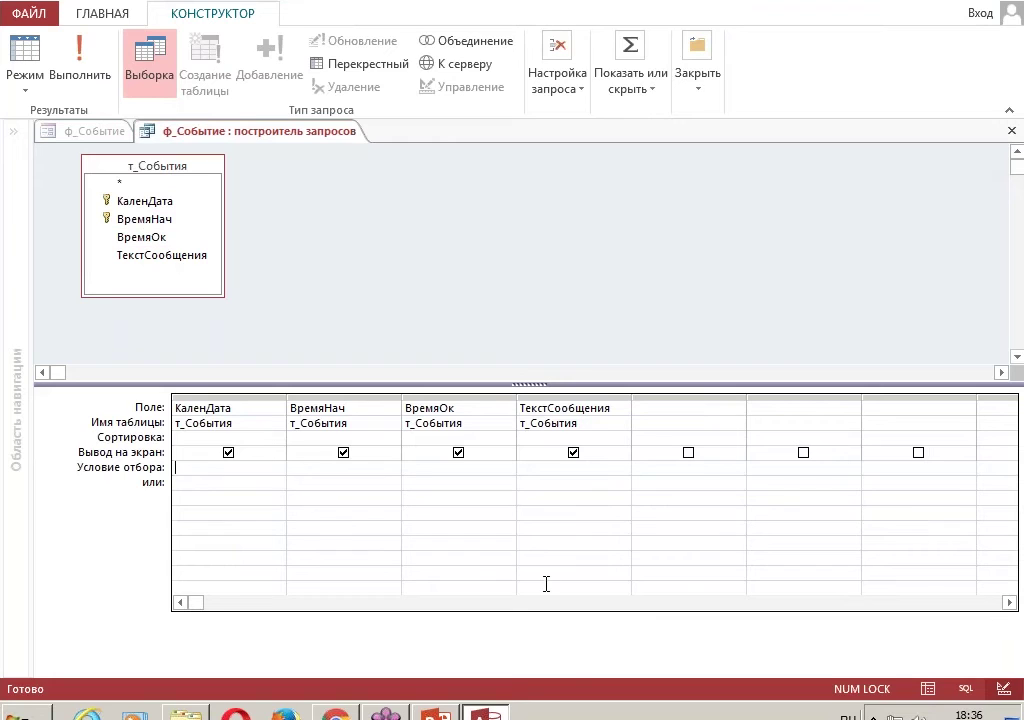
pyautogui.press('BackSpace')
pyautogui.write('Date()')
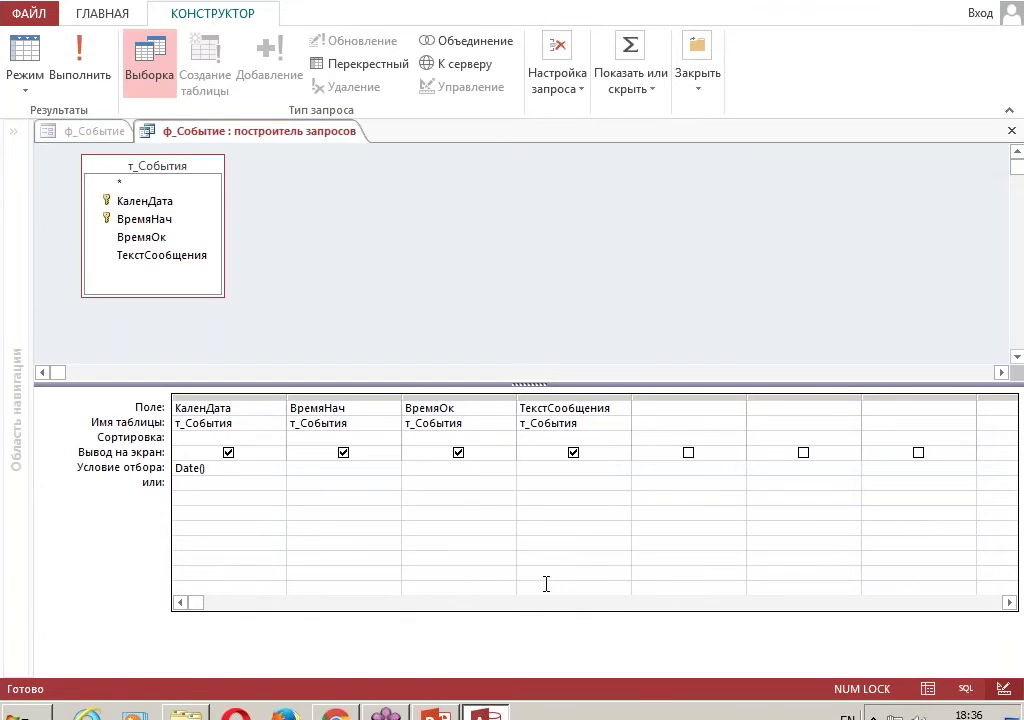
pyautogui.press('Tab')
# - Add a calculated query field with the expression Time() and name it ТекВремя
pyautogui.click(650, 414)
pyautogui.write('time()')
pyautogui.press('Return')
pyautogui.doubleClick(650, 408)
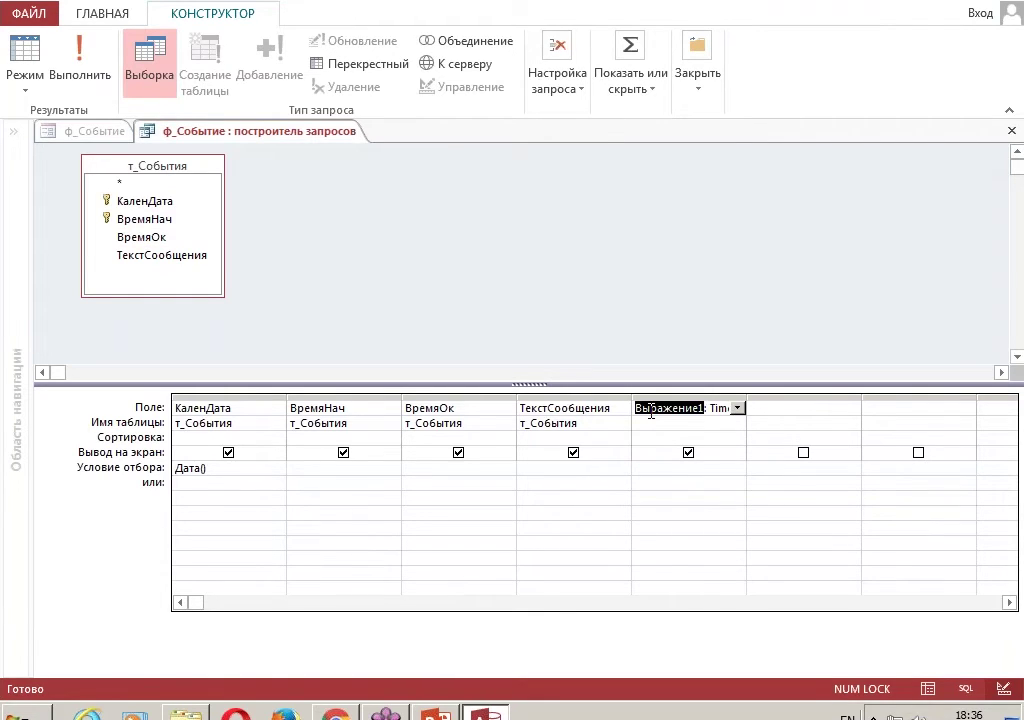
pyautogui.press('BackSpace')
pyautogui.hotkey('alt', 'shift')
pyautogui.write('ТекВремя')
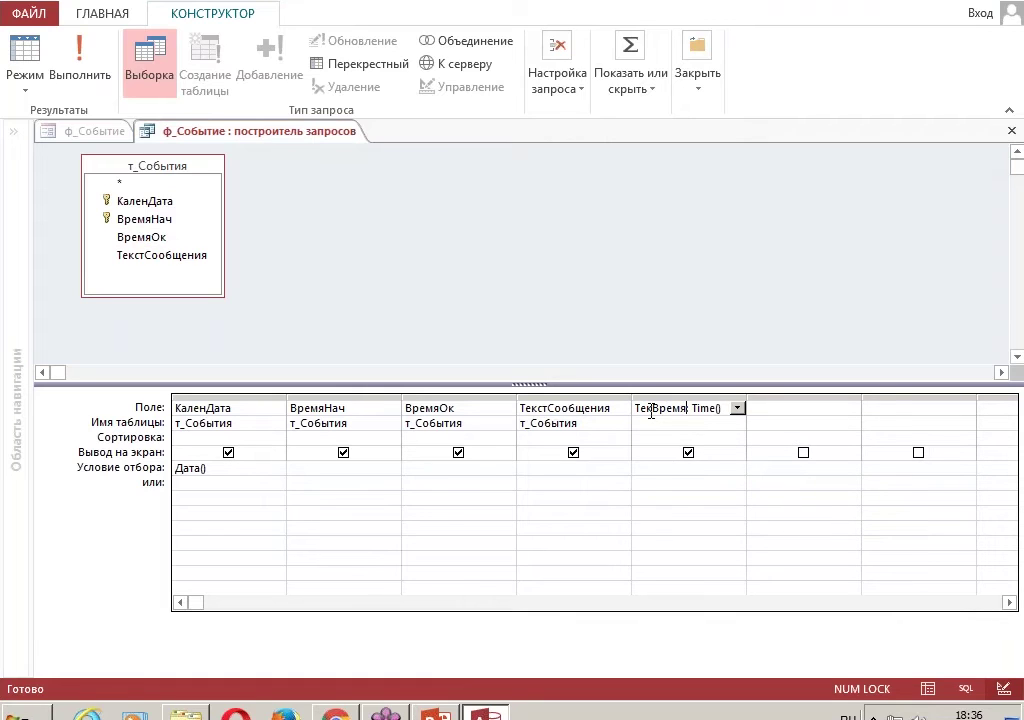
# - Start a Between criterion for the ТекВремя field
pyautogui.click(646, 468)
pyautogui.hotkey('alt', 'shift')
pyautogui.write('between')
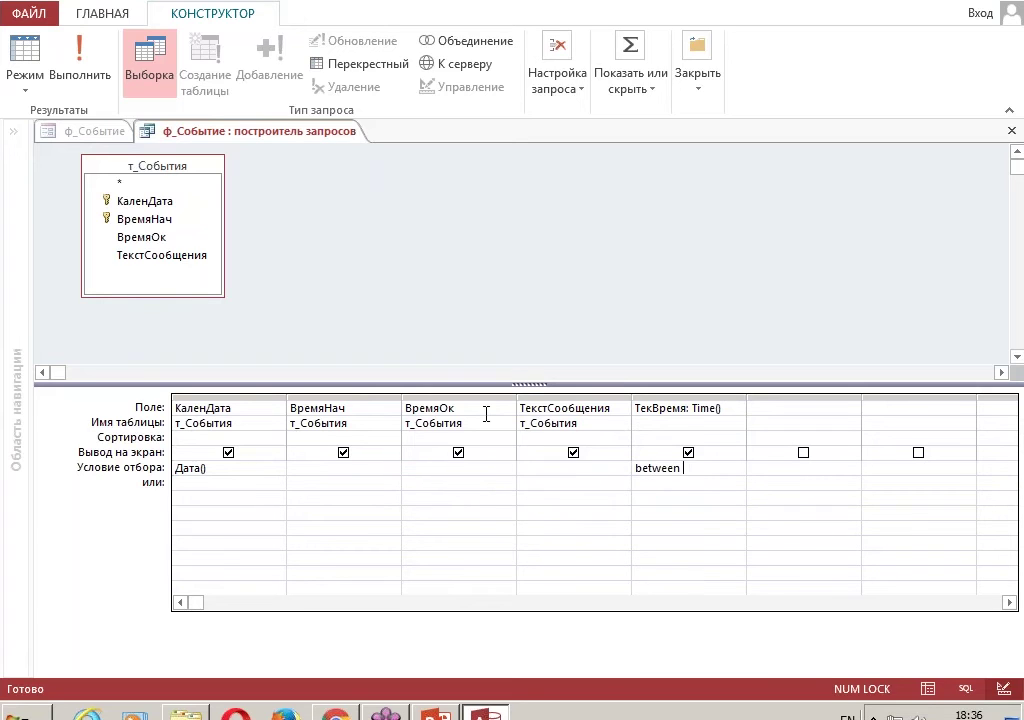